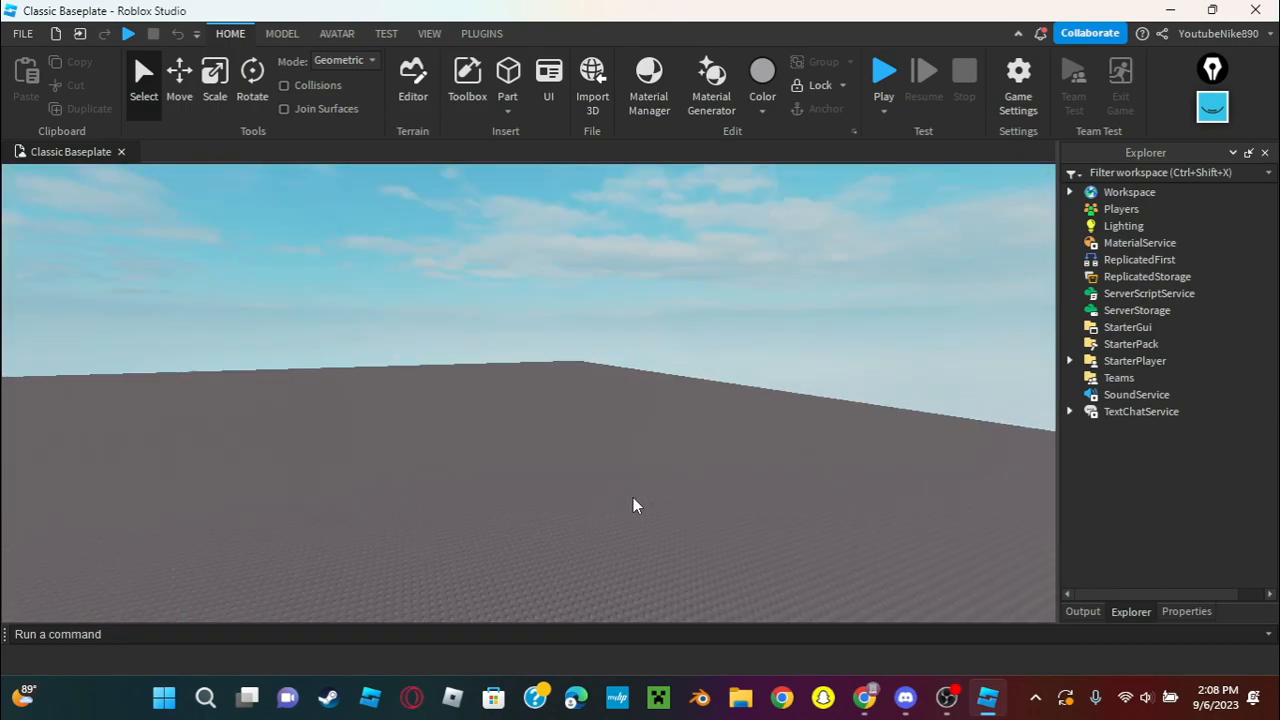
pyautogui.moveTo(519, 426); pyautogui.dragTo(567, 424, button='right')
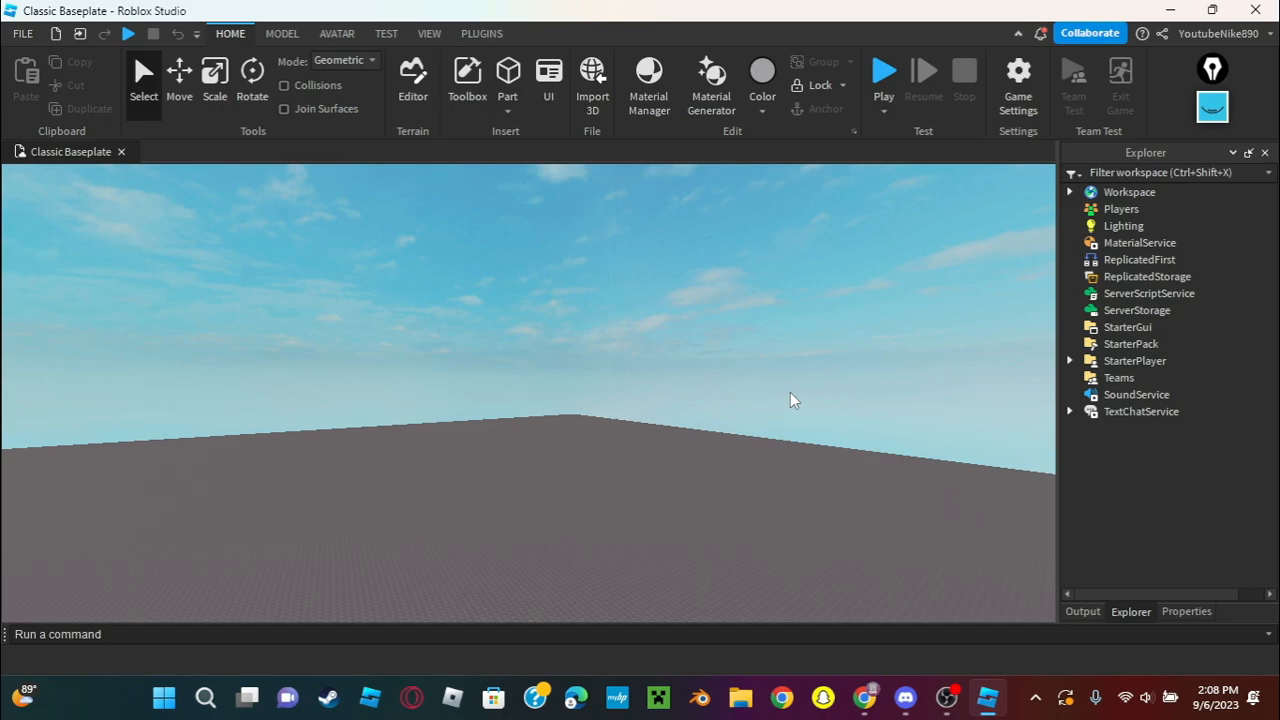
pyautogui.moveTo(679, 439); pyautogui.dragTo(679, 439, button='right')
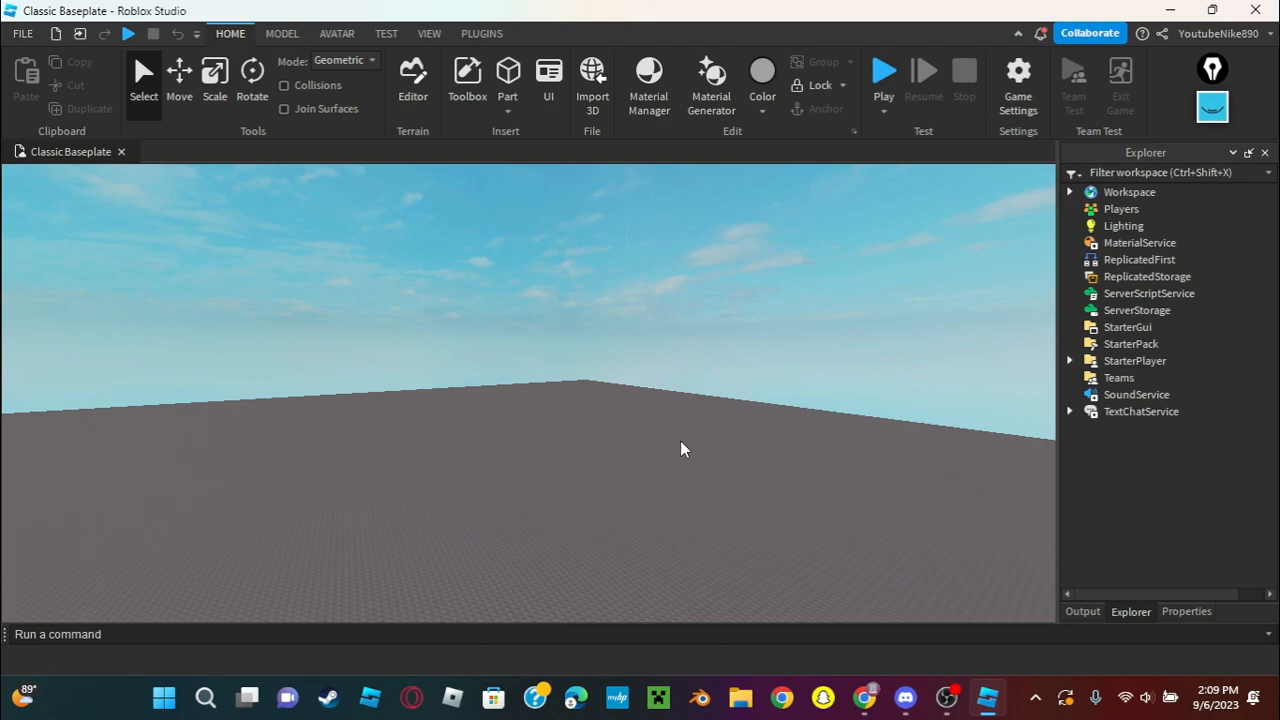
pyautogui.moveTo(624, 428); pyautogui.dragTo(598, 413, button='right')
pyautogui.press('a')
pyautogui.press('w')
pyautogui.press('d')
pyautogui.press('d')
pyautogui.press('a')
pyautogui.press('w')
pyautogui.press('w')
pyautogui.press('s')
pyautogui.hotkey('alt', 'Tab')
pyautogui.hotkey('alt', 'Tab')
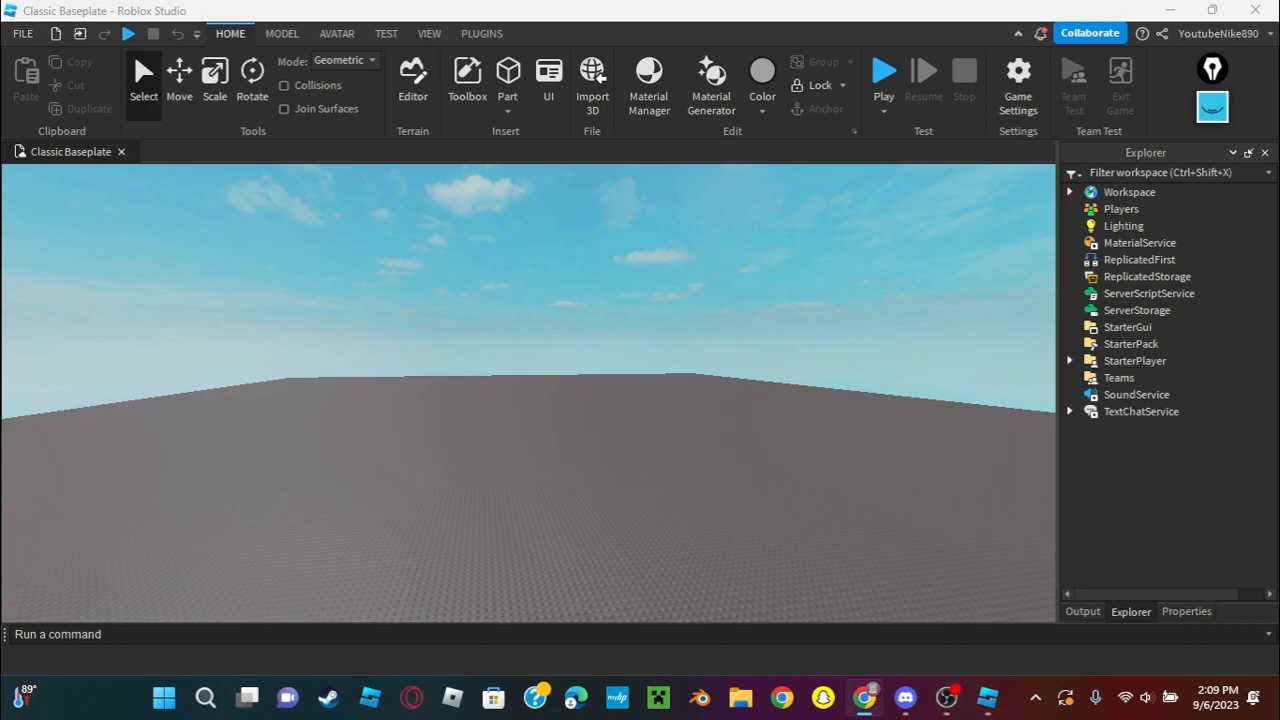
pyautogui.moveTo(578, 341); pyautogui.dragTo(615, 366, button='right')
pyautogui.press('w')
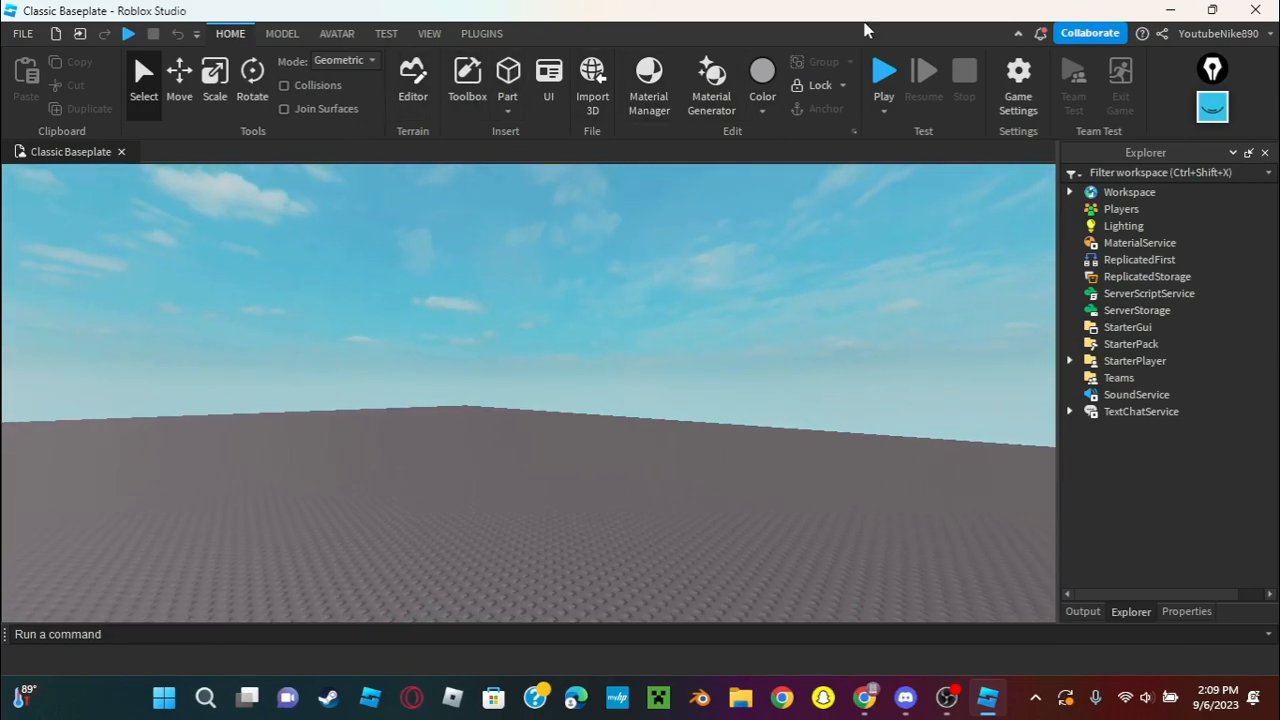
# Insert a block part onto the baseplate.
pyautogui.moveTo(863, 341); pyautogui.dragTo(844, 345, button='right')
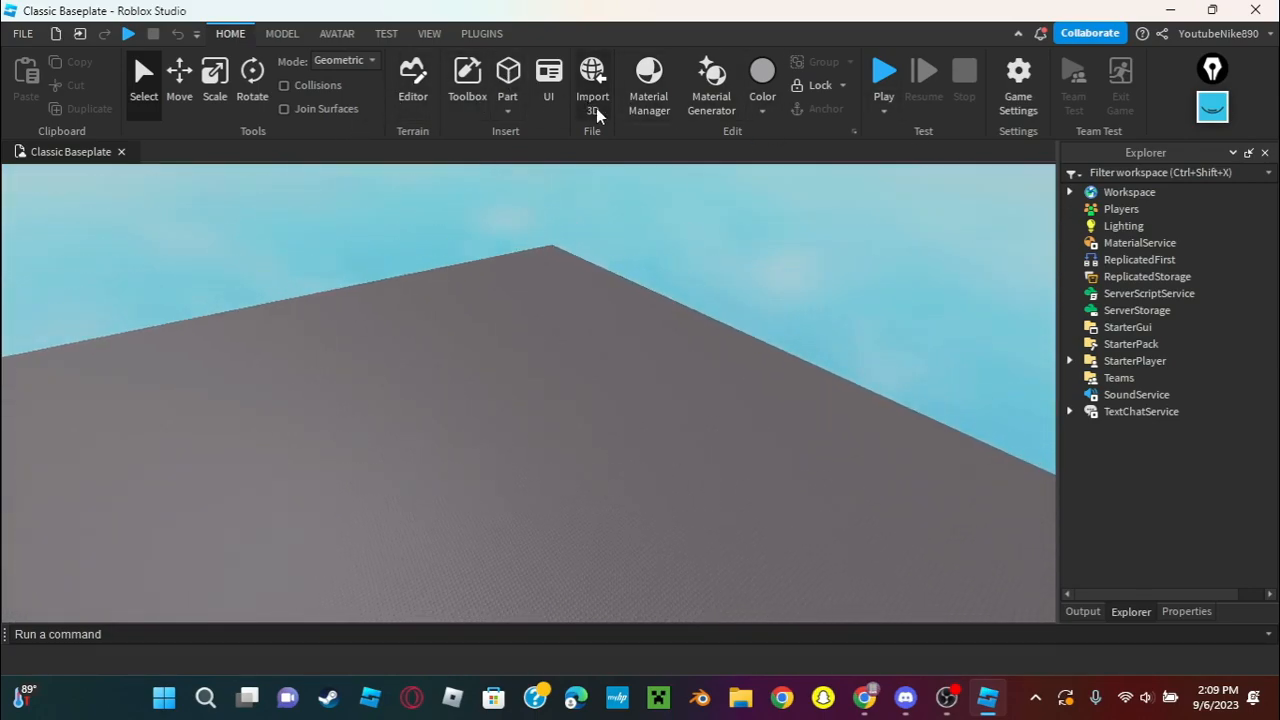
pyautogui.scroll(5, 700, 278)
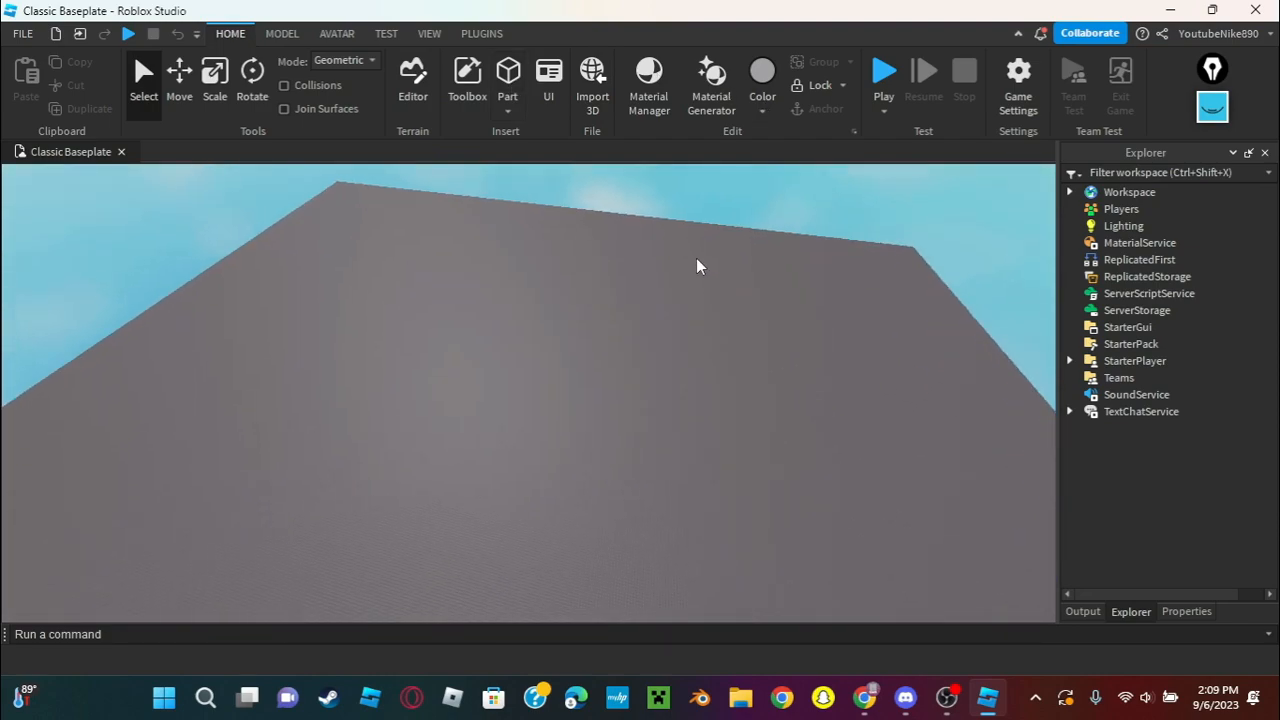
pyautogui.moveTo(520, 315); pyautogui.dragTo(520, 316, button='right')
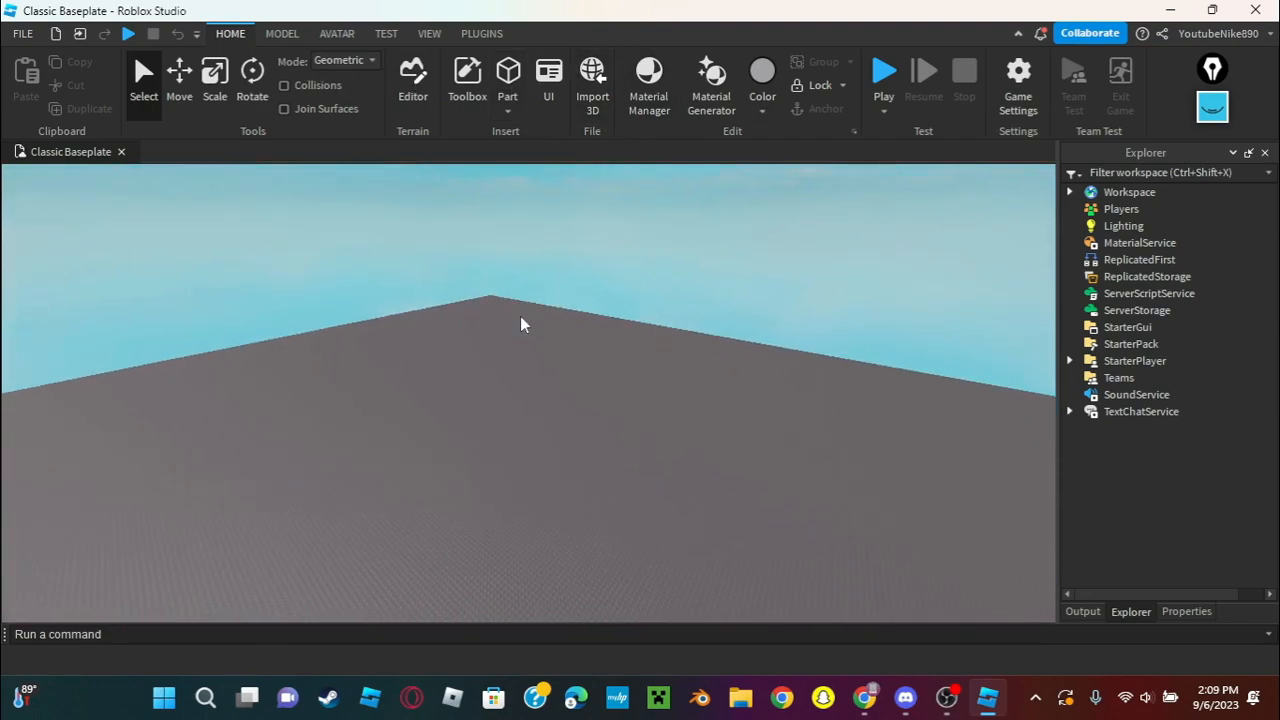
pyautogui.moveTo(624, 258); pyautogui.dragTo(626, 262, button='right')
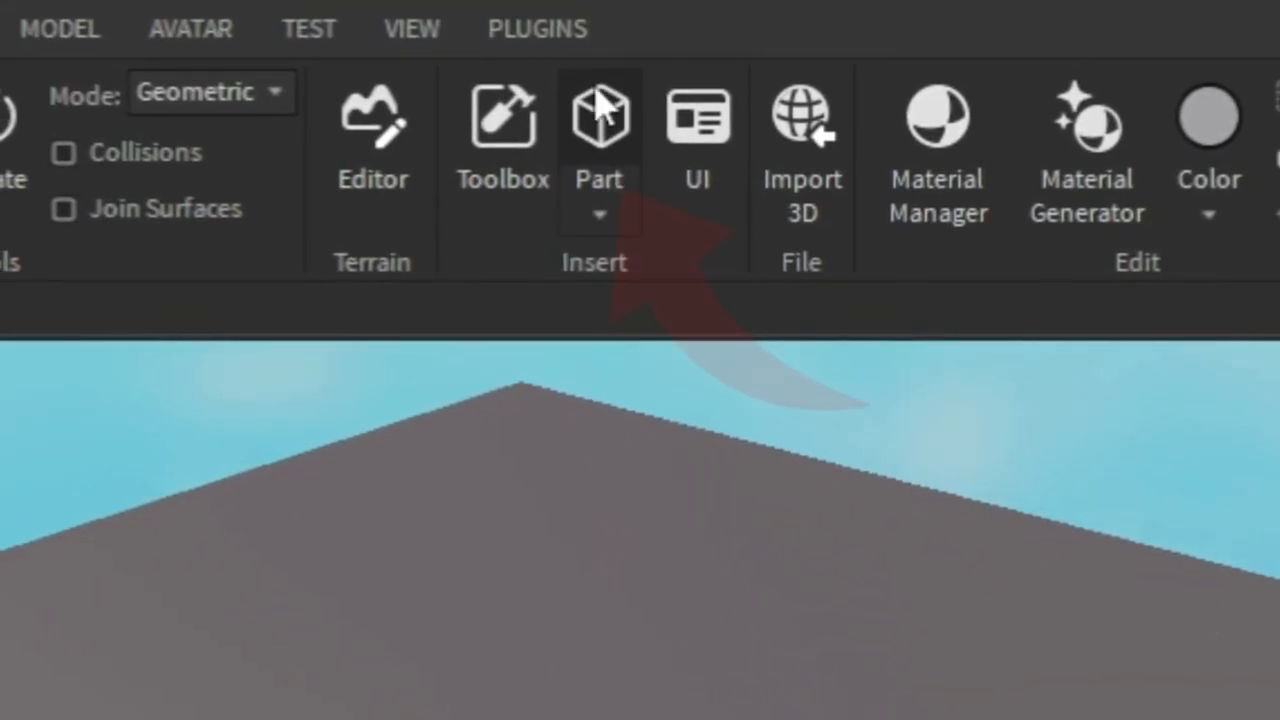
pyautogui.moveTo(731, 600)
pyautogui.mouseDown(button='right')
pyautogui.moveTo(740, 630)
pyautogui.moveTo(735, 613)
pyautogui.mouseUp(button='right')
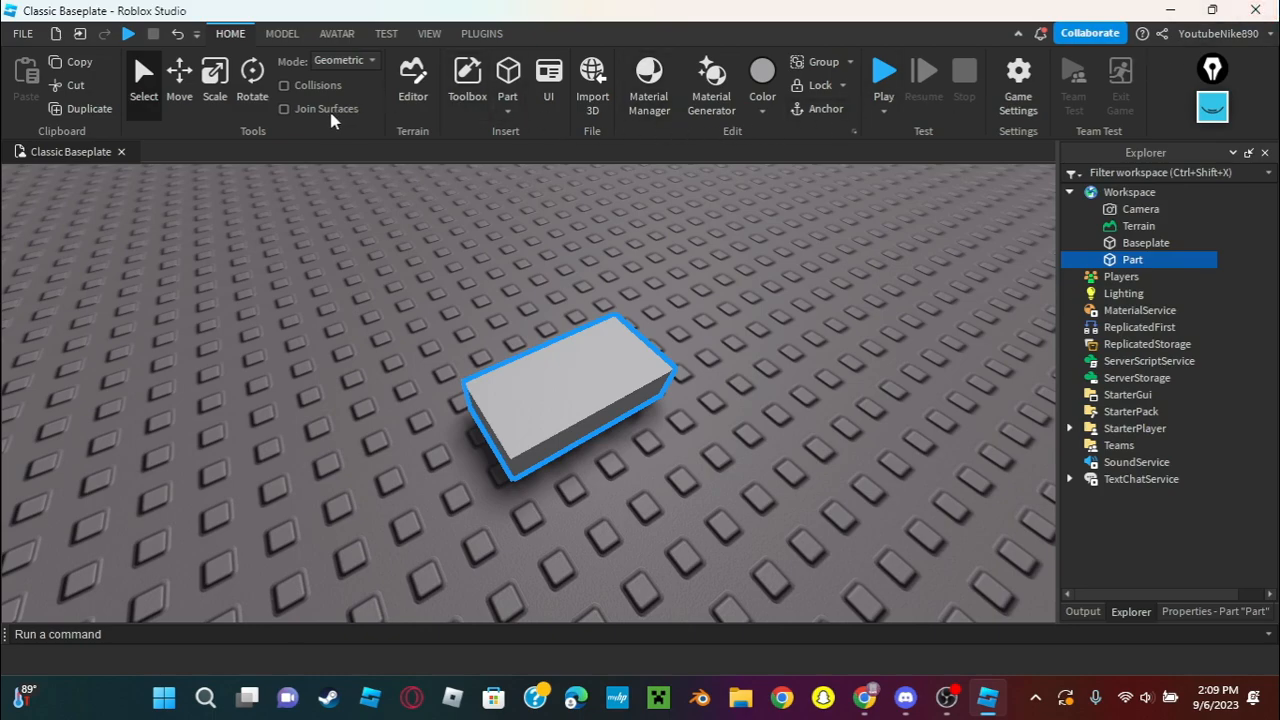
# Insert a spawn location and move it across the baseplate to sit beside the block part.
pyautogui.click(280, 34)
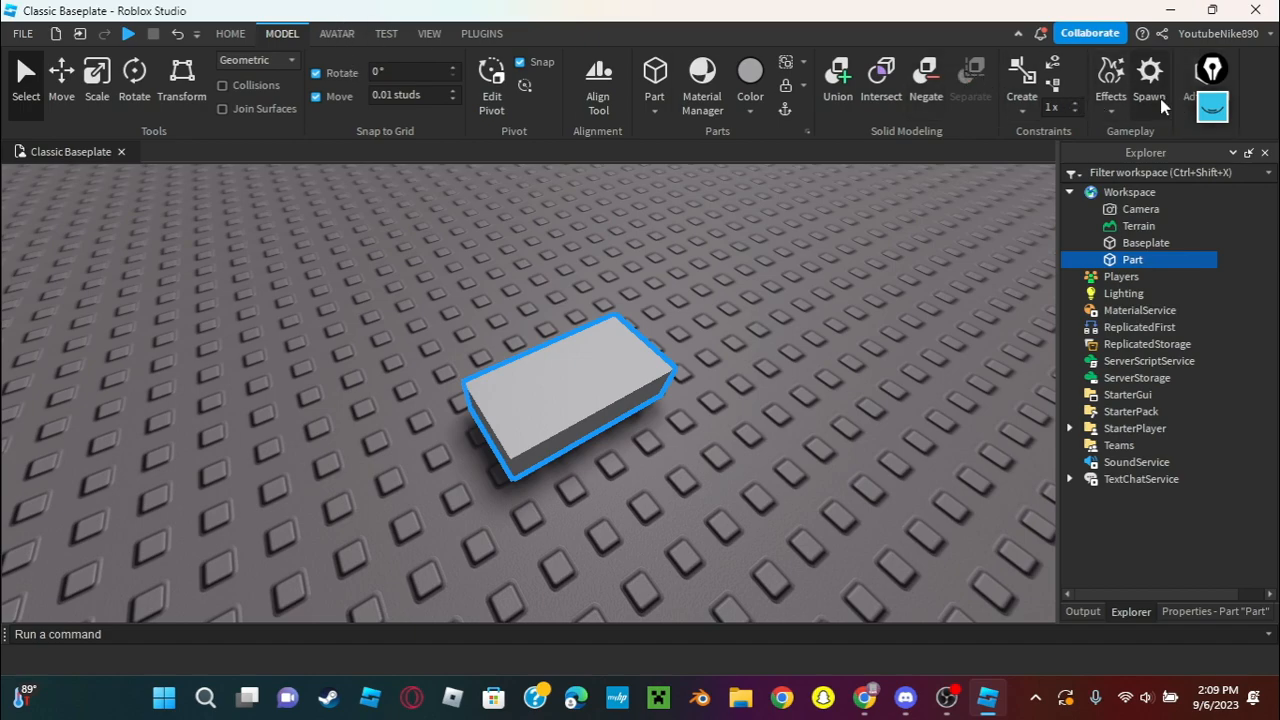
pyautogui.click(230, 34)
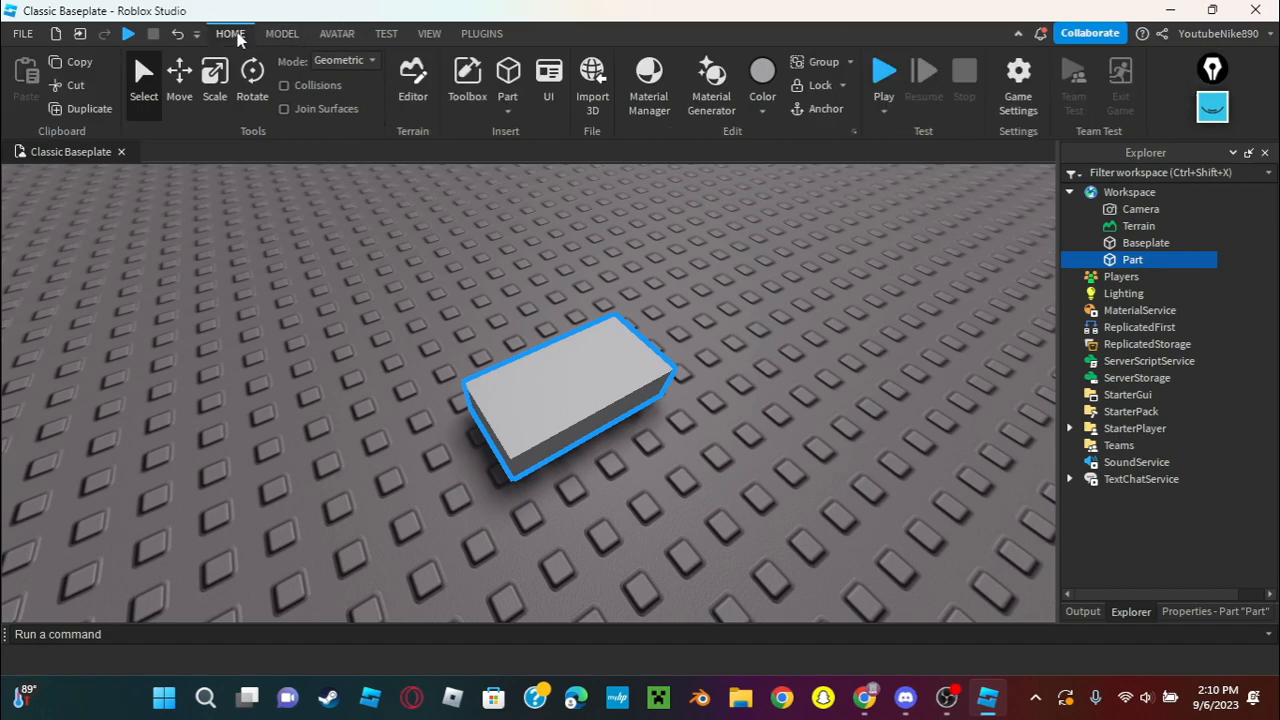
pyautogui.click(281, 34)
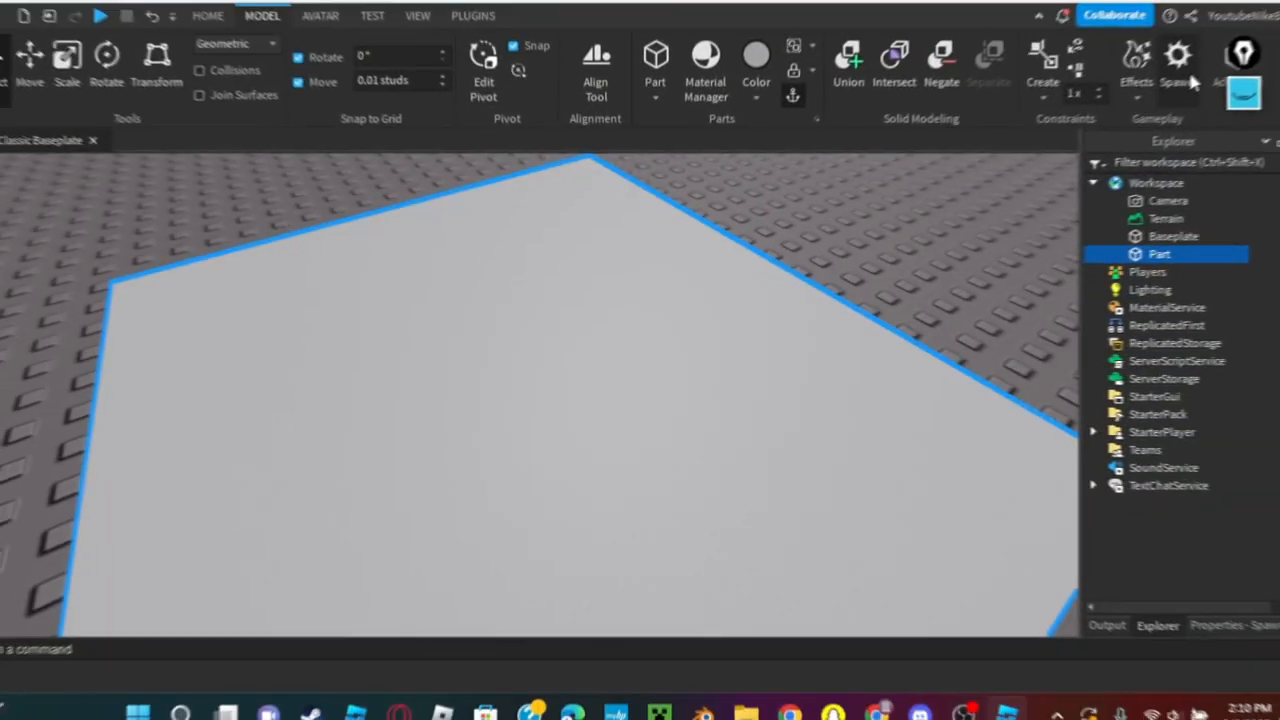
pyautogui.click(1190, 80)
pyautogui.scroll(-8, 690, 355)
pyautogui.moveTo(536, 415); pyautogui.dragTo(733, 445)
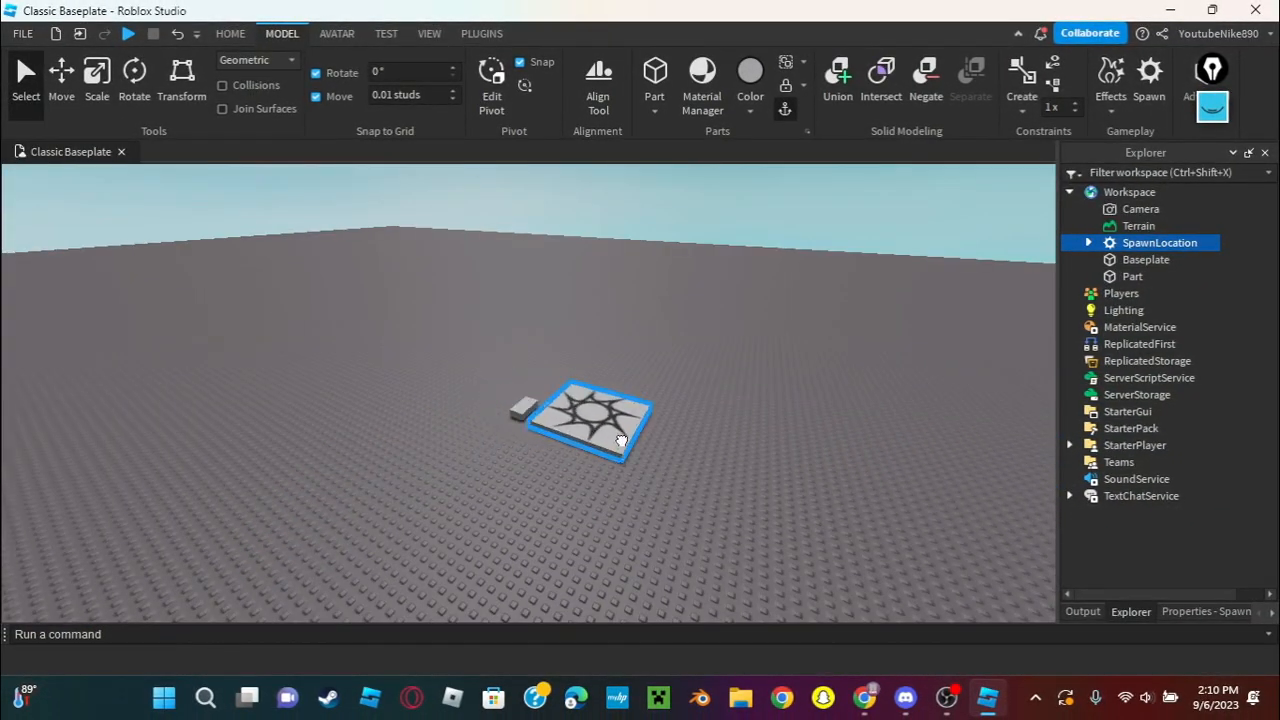
# Examine the placement of the spawn location and the block part from several angles and distances.
pyautogui.moveTo(678, 406); pyautogui.dragTo(520, 375, button='right')
pyautogui.scroll(4, 520, 375)
pyautogui.scroll(-3, 568, 370)
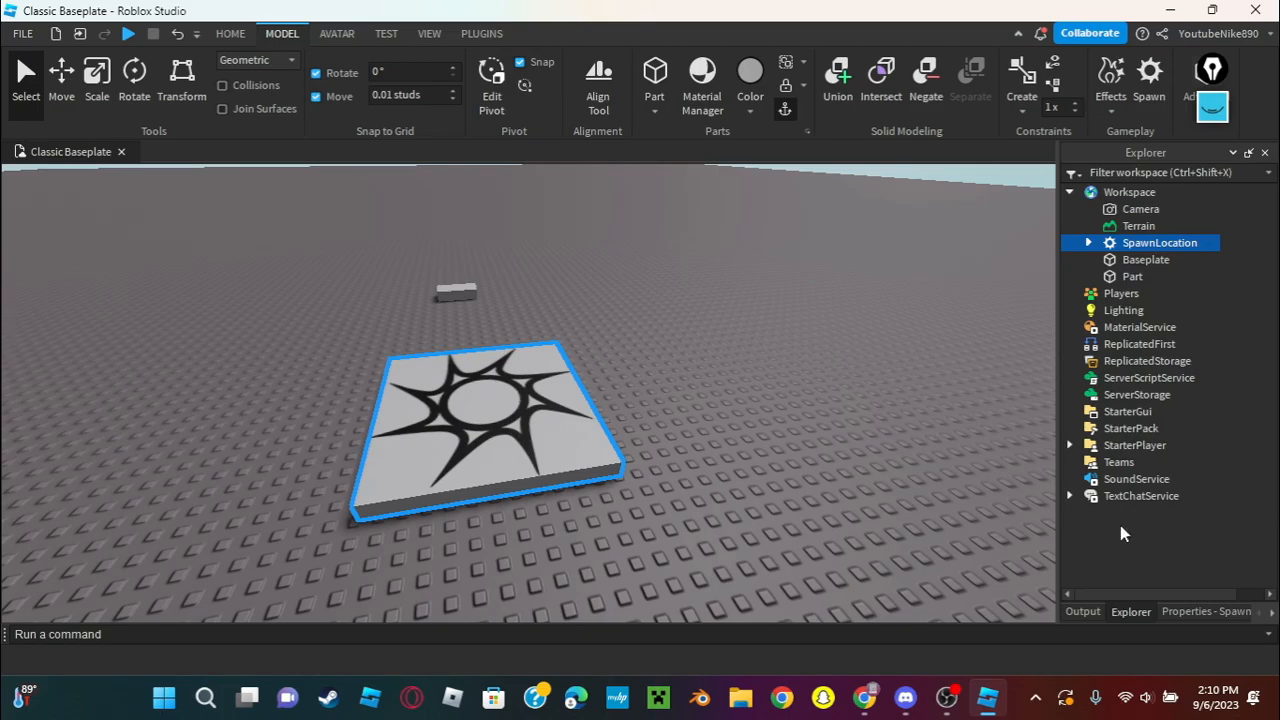
pyautogui.moveTo(660, 503); pyautogui.dragTo(428, 270, button='right')
pyautogui.scroll(-4, 669, 500)
pyautogui.scroll(3, 428, 270)
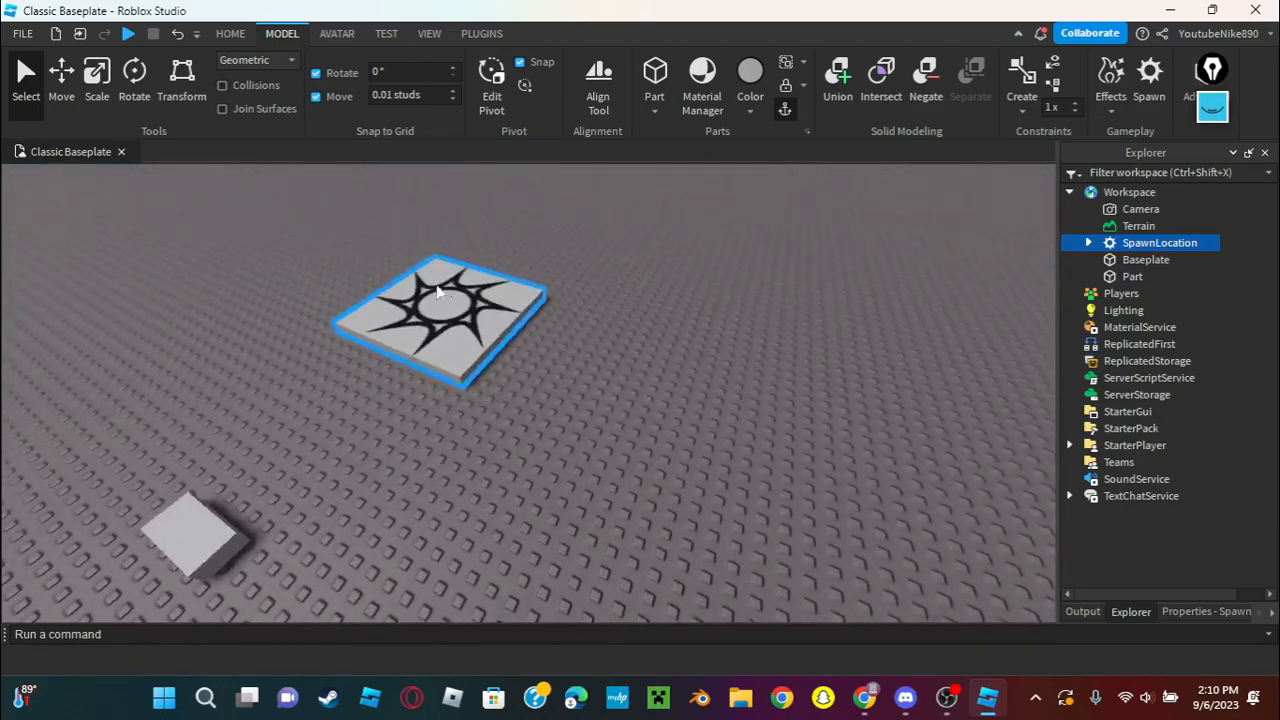
pyautogui.moveTo(674, 392); pyautogui.dragTo(669, 388, button='right')
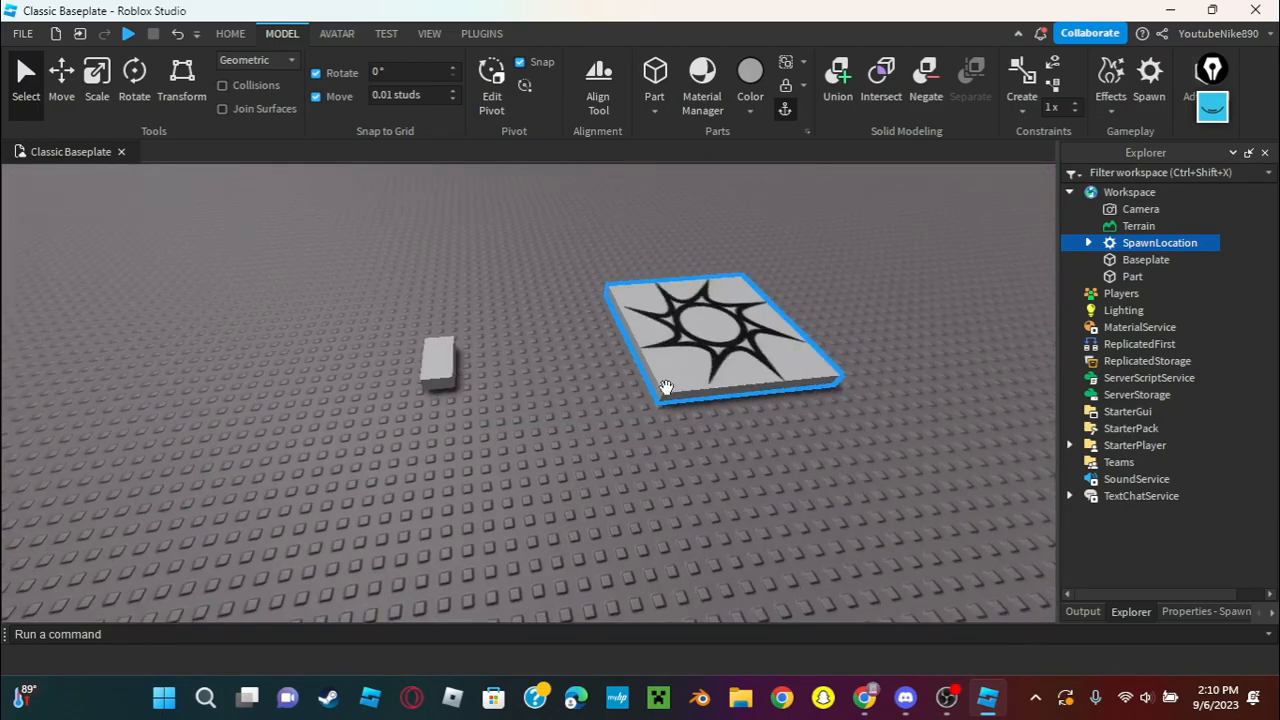
pyautogui.scroll(4, 632, 358)
pyautogui.scroll(-3, 630, 357)
pyautogui.scroll(2, 520, 402)
# Select the block part and examine it up close and from farther away.
pyautogui.click(520, 402)
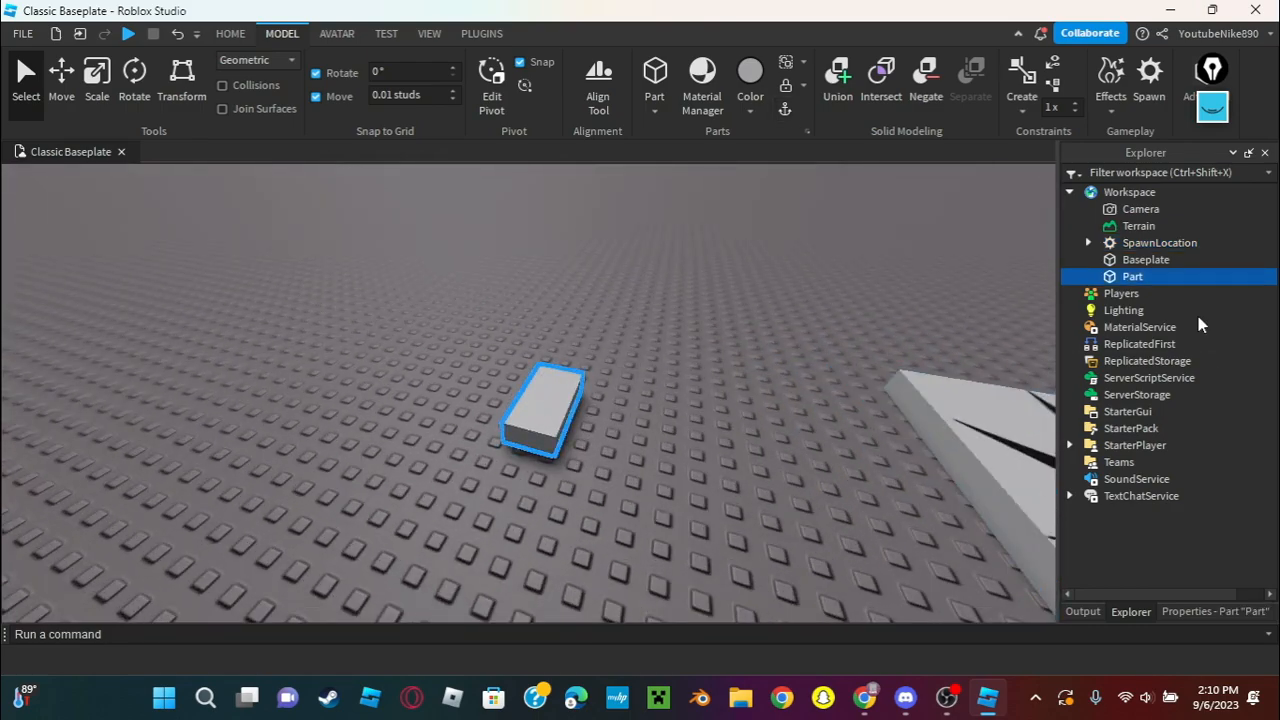
pyautogui.scroll(5, 623, 384)
pyautogui.scroll(-6, 623, 384)
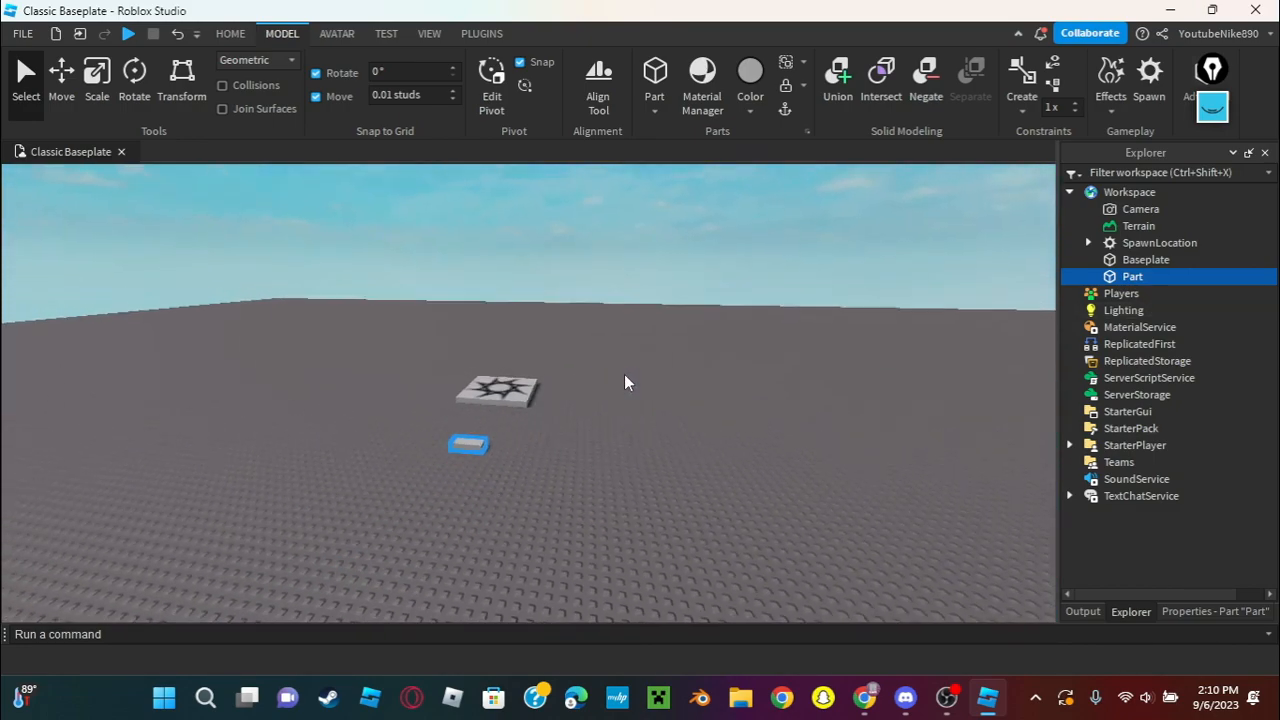
pyautogui.scroll(3, 623, 384)
pyautogui.moveTo(623, 384); pyautogui.dragTo(623, 384, button='right')
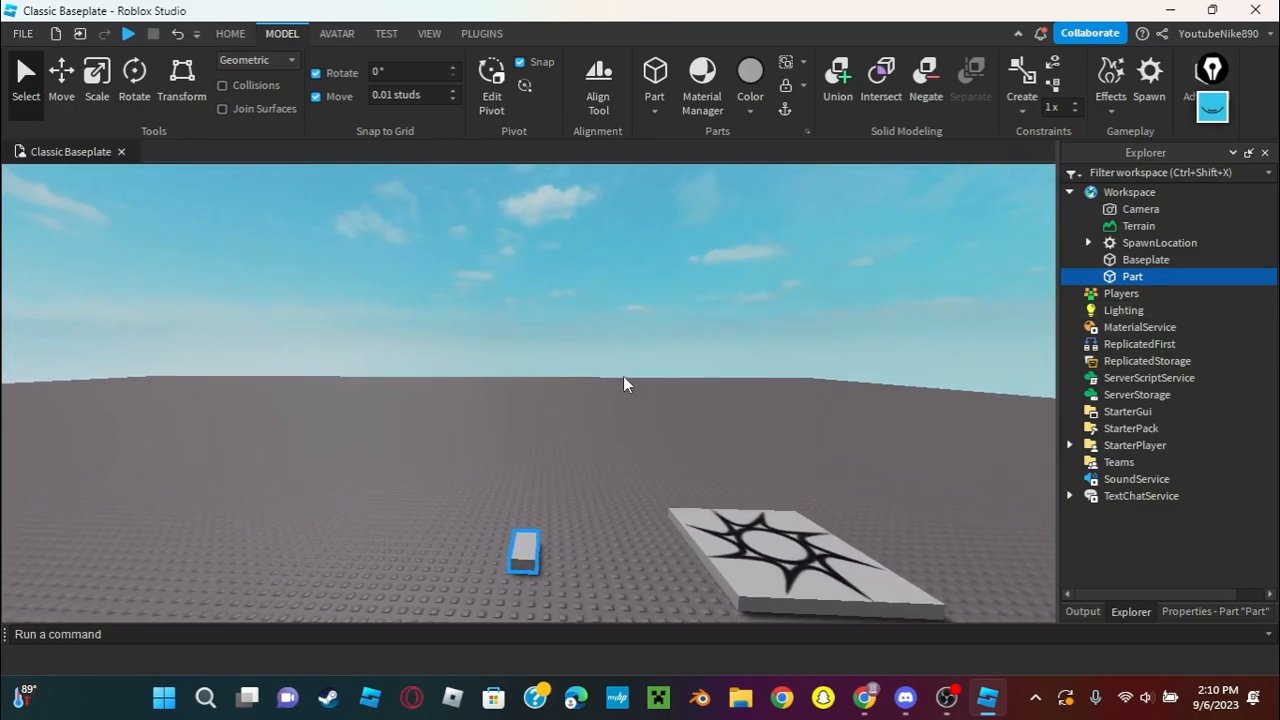
# Fly the camera up, down, sideways, forward and back to view the block part and the spawn location.
pyautogui.press('q')
pyautogui.press('e')
pyautogui.press('q')
pyautogui.press('e')
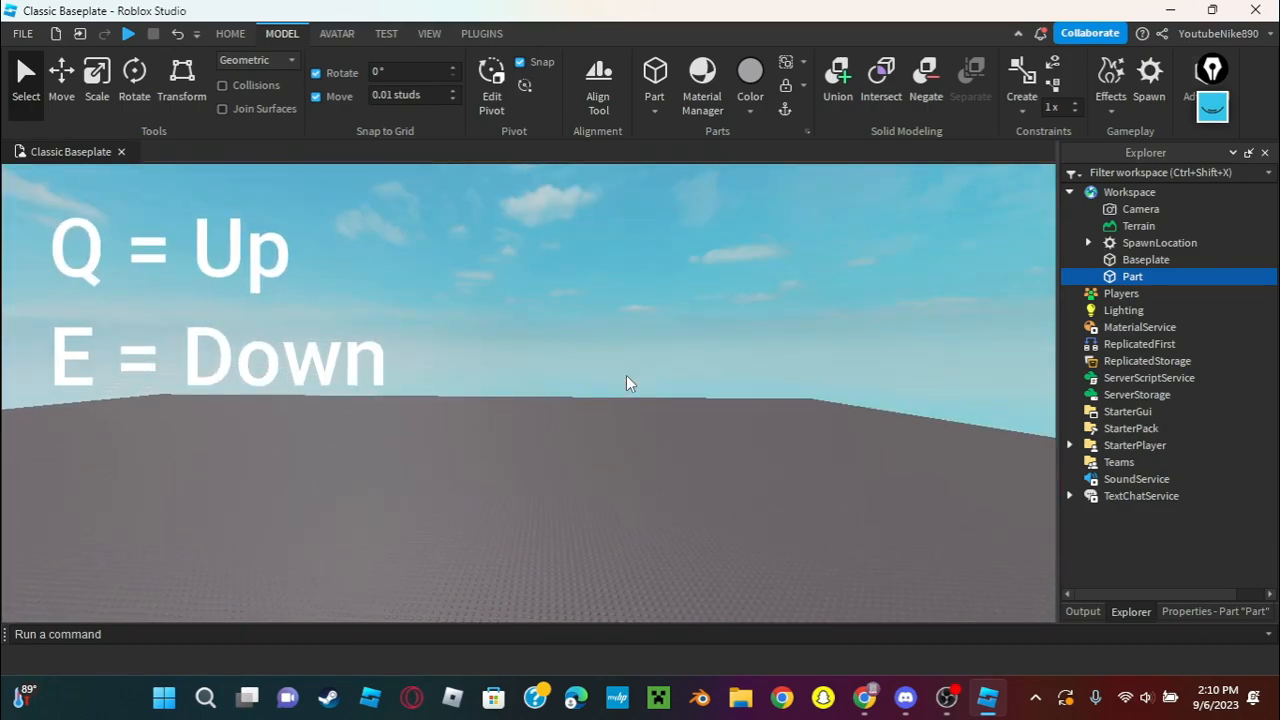
pyautogui.press('a')
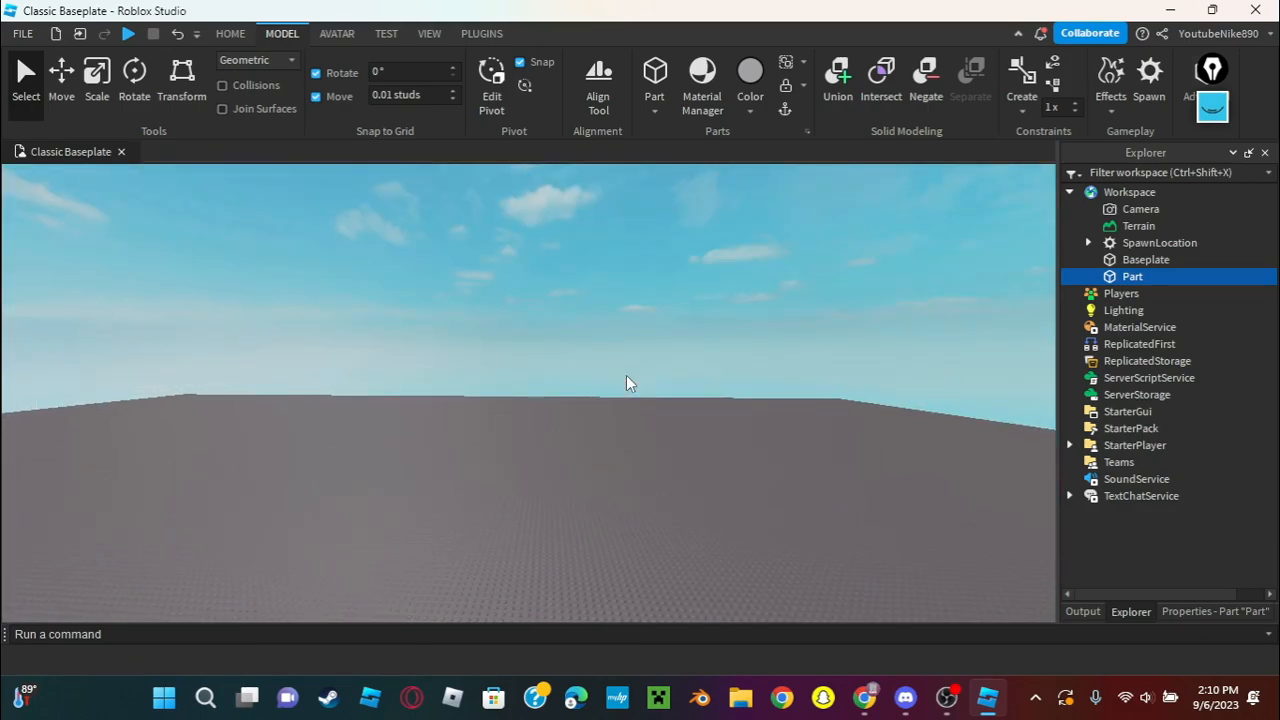
pyautogui.press('s')
pyautogui.moveTo(628, 383); pyautogui.dragTo(628, 440, button='right')
pyautogui.press('a')
pyautogui.press('d')
pyautogui.press('a')
pyautogui.press('w')
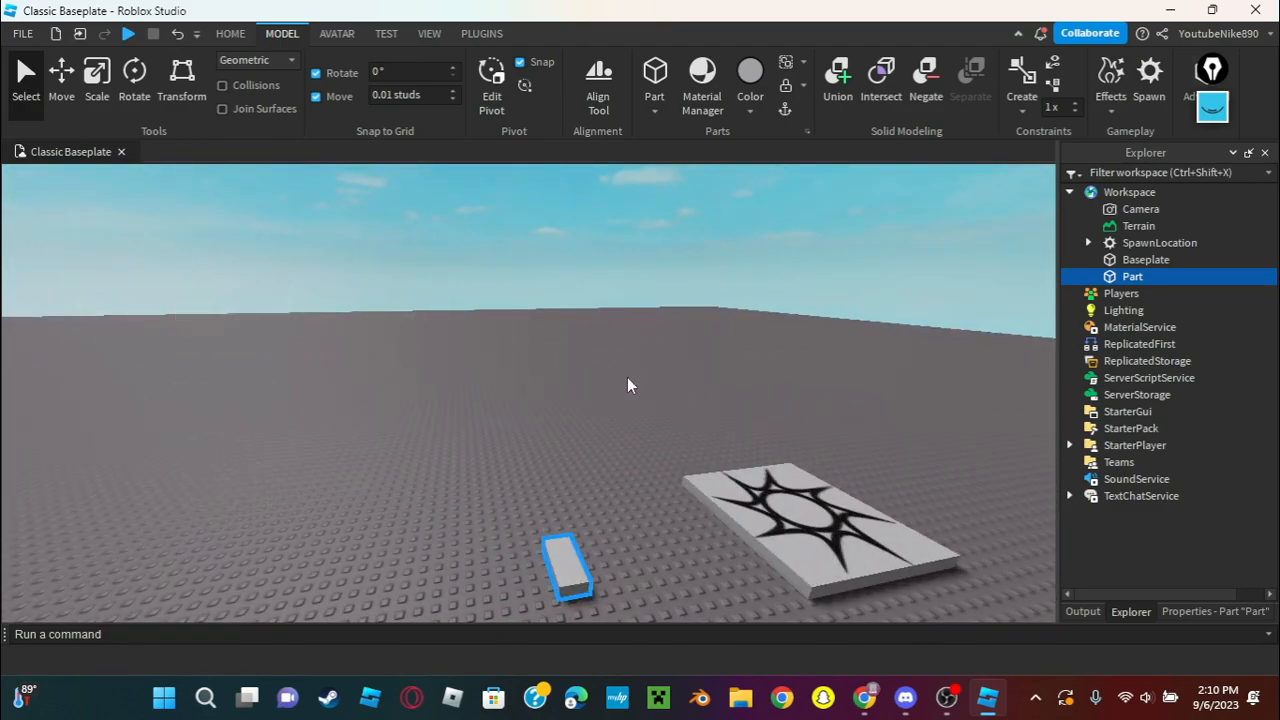
pyautogui.press('d')
pyautogui.moveTo(645, 380)
pyautogui.mouseDown(button='right')
pyautogui.moveTo(700, 388)
pyautogui.moveTo(705, 350)
pyautogui.moveTo(690, 384)
pyautogui.moveTo(591, 374)
pyautogui.moveTo(591, 354)
pyautogui.moveTo(628, 395)
pyautogui.moveTo(638, 375)
pyautogui.mouseUp(button='right')
pyautogui.press('w')
pyautogui.press('s')
pyautogui.press('w')
pyautogui.press('s')
pyautogui.press('w')
pyautogui.press('w')
pyautogui.press('s')
pyautogui.press('w')
pyautogui.press('w')
pyautogui.press('s')
pyautogui.press('w')
pyautogui.press('w')
pyautogui.press('s')
pyautogui.press('w')
pyautogui.press('s')
pyautogui.press('w')
pyautogui.press('s')
pyautogui.press('w')
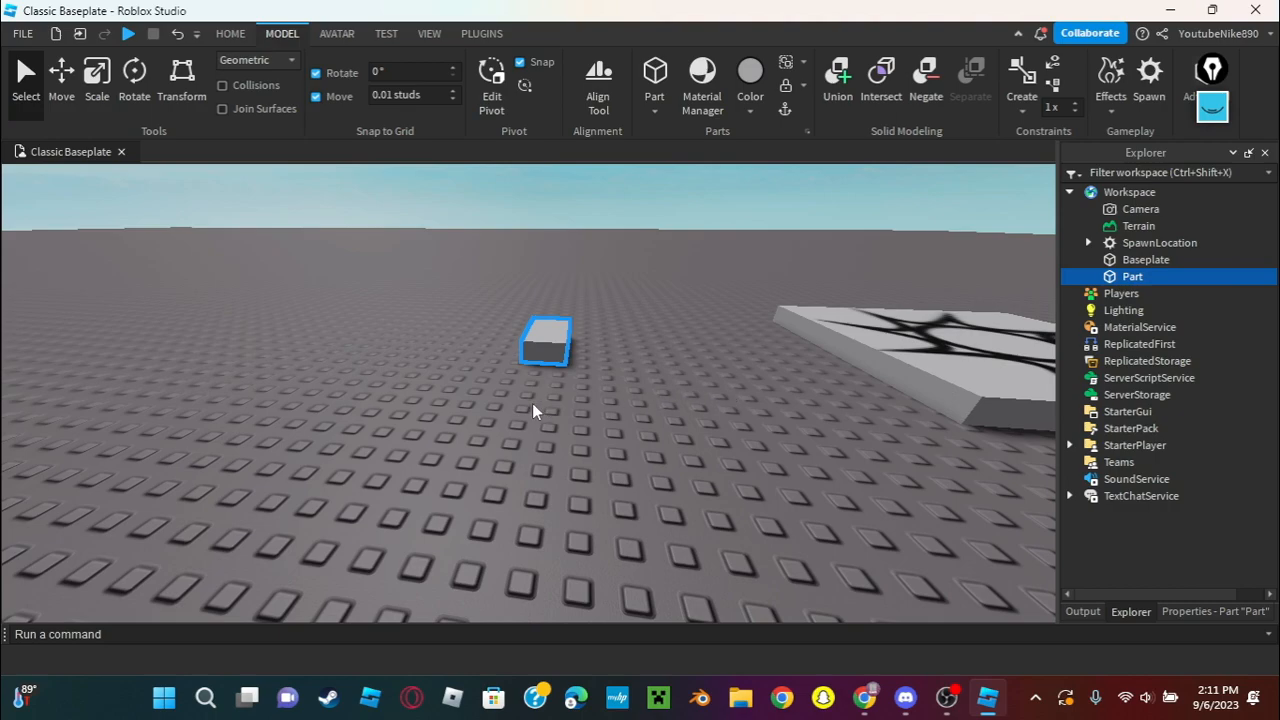
# Select the spawn location and focus the view on it.
pyautogui.scroll(-6, 465, 400)
pyautogui.click(646, 469)
pyautogui.press('w')
pyautogui.moveTo(561, 433)
pyautogui.mouseDown(button='right')
pyautogui.moveTo(553, 391)
pyautogui.moveTo(569, 429)
pyautogui.mouseUp(button='right')
pyautogui.press('s')
pyautogui.click(566, 376)
pyautogui.press('f')
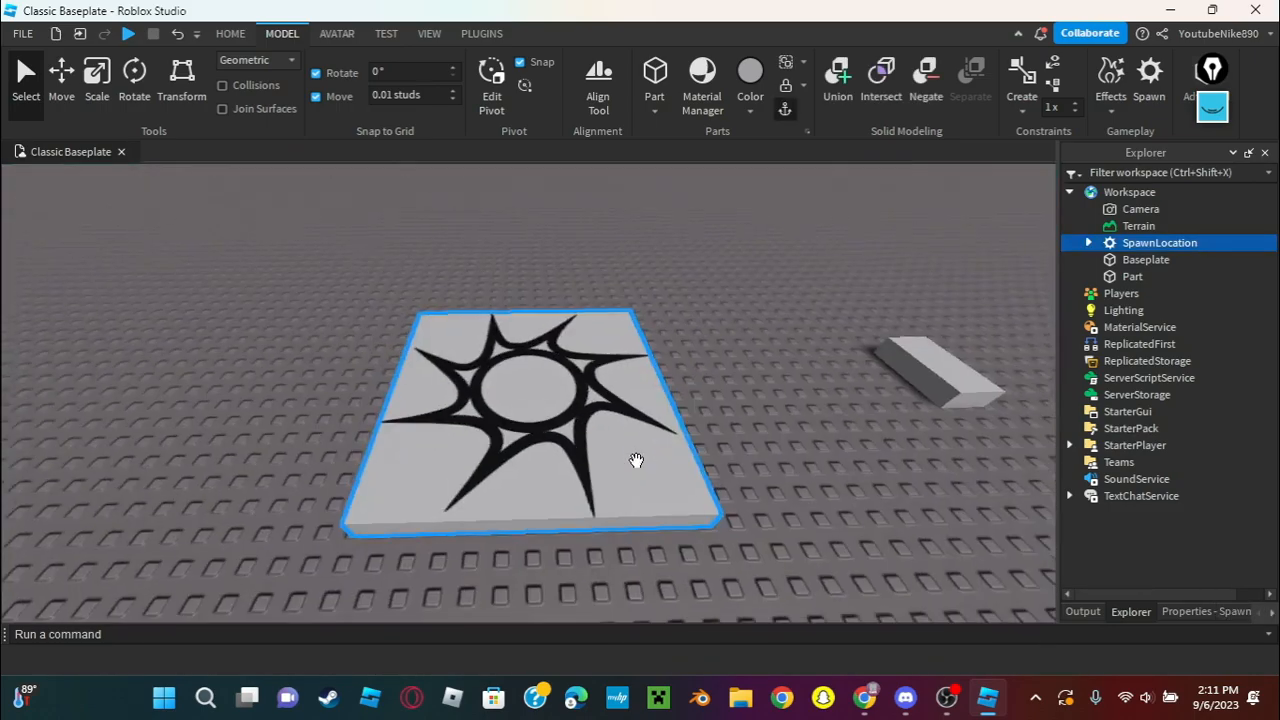
# Lower the block part below the baseplate surface with the Move tool.
pyautogui.moveTo(637, 461); pyautogui.dragTo(634, 457, button='right')
pyautogui.scroll(-3, 586, 329)
pyautogui.click(526, 318)
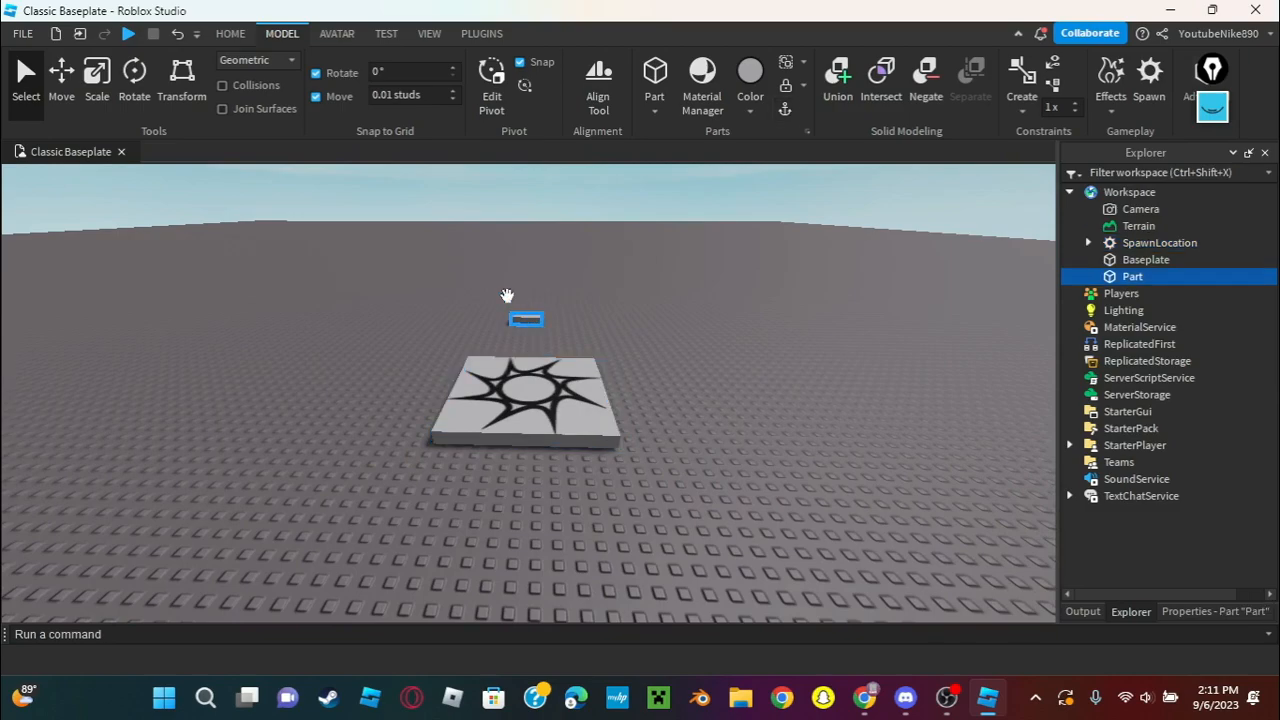
pyautogui.click(61, 78)
pyautogui.moveTo(527, 238); pyautogui.dragTo(531, 320)
pyautogui.scroll(5, 571, 320)
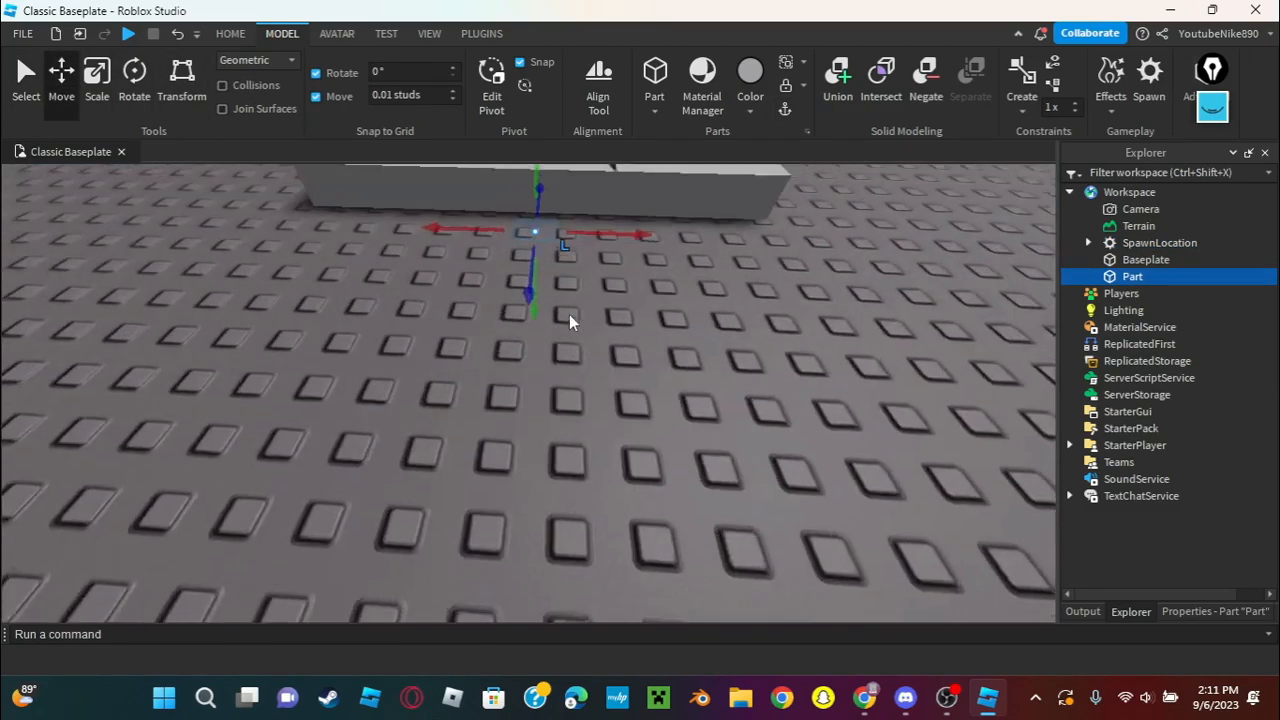
pyautogui.scroll(3, 571, 320)
pyautogui.moveTo(571, 320); pyautogui.dragTo(571, 317, button='right')
pyautogui.moveTo(540, 378); pyautogui.dragTo(549, 567)
# Undo the recent moves of the part and the spawn location, then reposition the spawn location beside the part.
pyautogui.scroll(-6, 671, 405)
pyautogui.moveTo(671, 405); pyautogui.dragTo(724, 397, button='right')
pyautogui.press('f')
pyautogui.moveTo(669, 359)
pyautogui.mouseDown(button='right')
pyautogui.moveTo(677, 337)
pyautogui.moveTo(671, 355)
pyautogui.mouseUp(button='right')
pyautogui.scroll(-5, 669, 357)
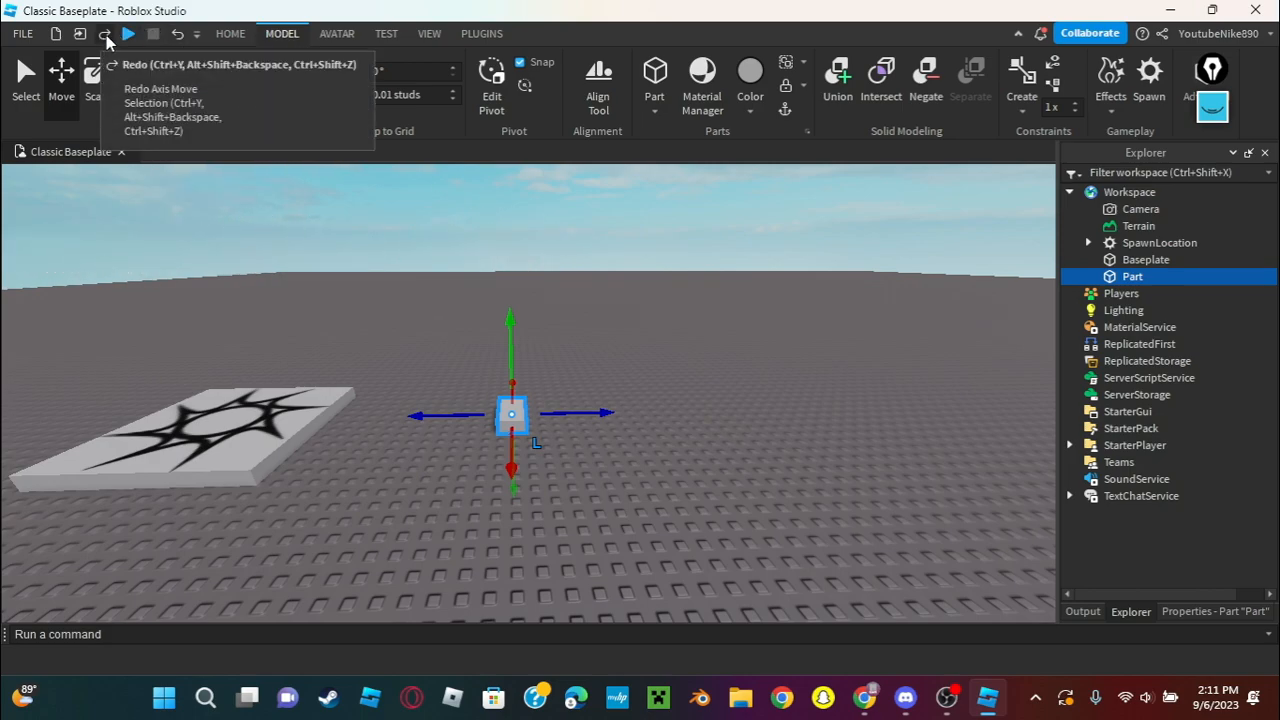
pyautogui.hotkey('ctrl', 'y')
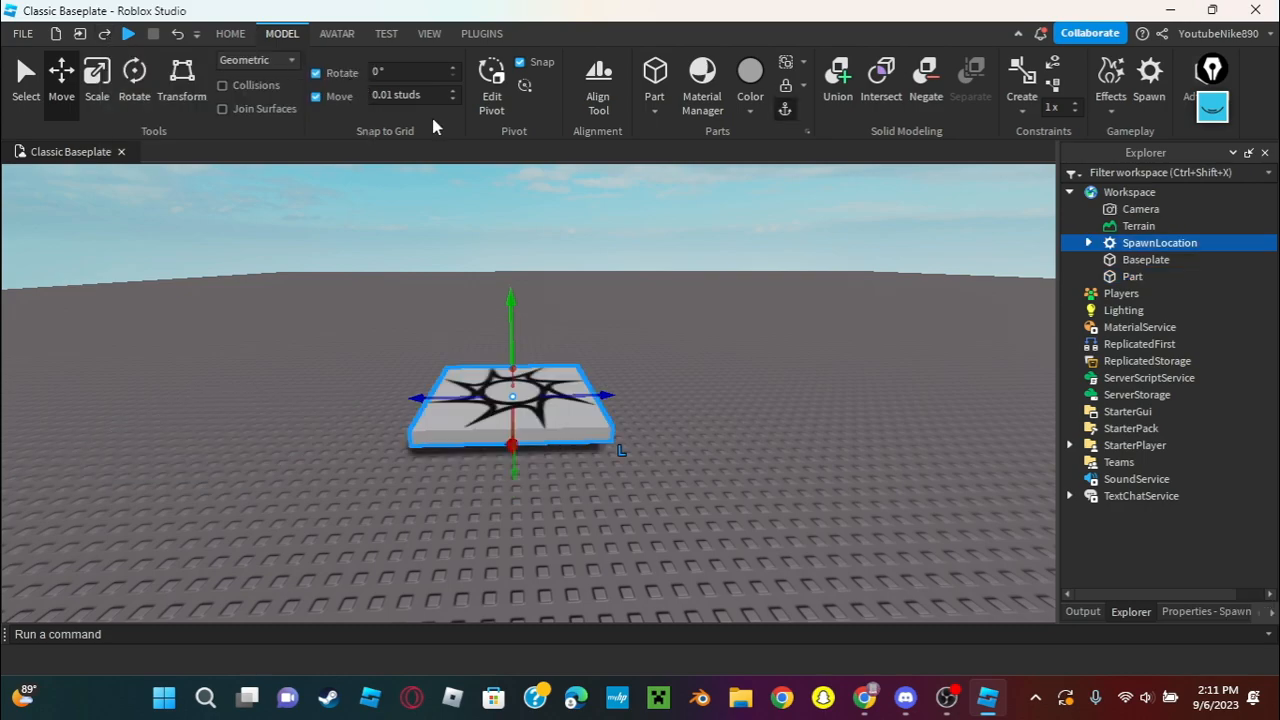
pyautogui.moveTo(547, 415); pyautogui.dragTo(295, 440)
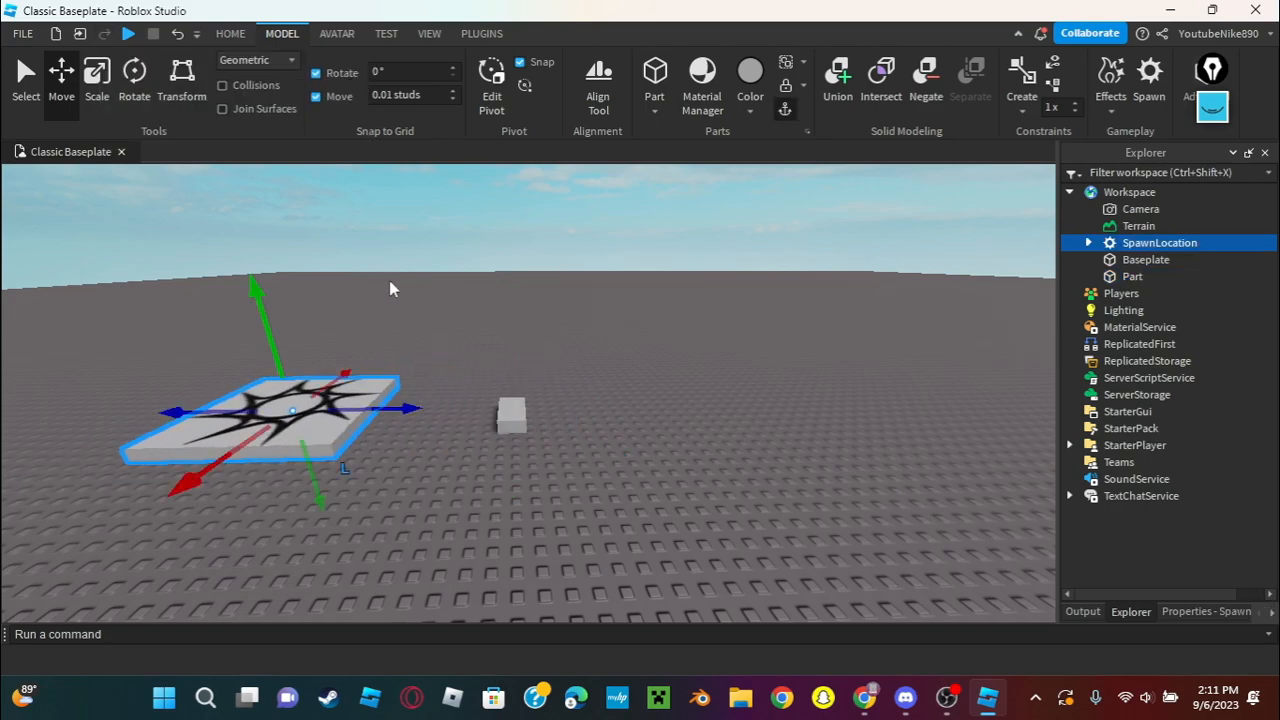
# Select the block part and redo its downward move into the baseplate.
pyautogui.click(508, 414)
pyautogui.press('f')
pyautogui.scroll(-5, 560, 400)
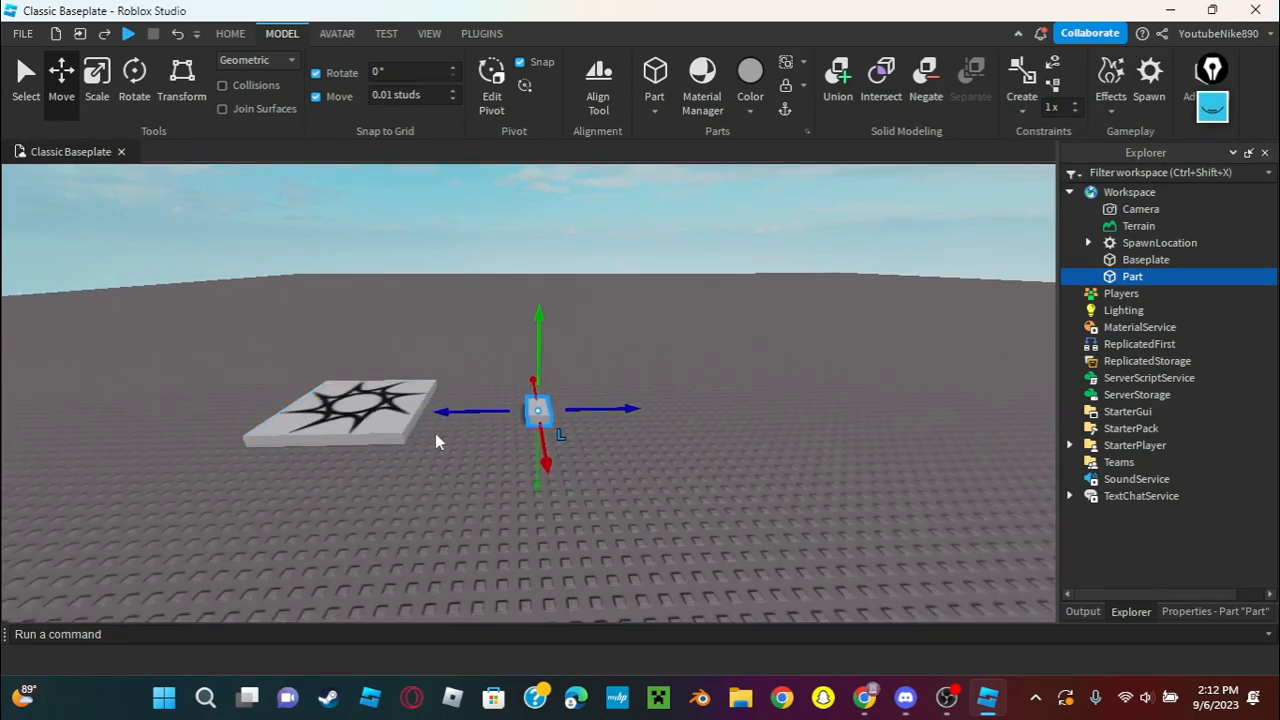
pyautogui.hotkey('ctrl', 'y')
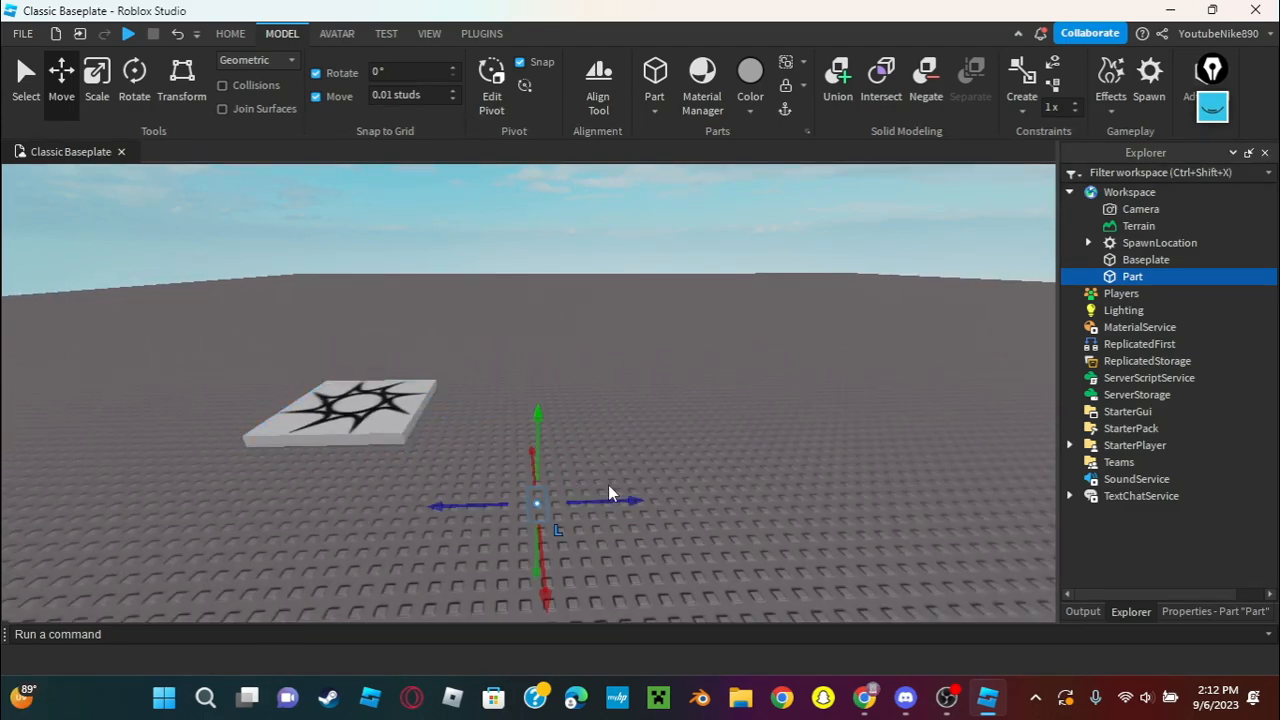
# Undo the block part's downward move.
pyautogui.moveTo(664, 512); pyautogui.dragTo(664, 512, button='right')
pyautogui.scroll(5, 664, 512)
pyautogui.scroll(-1, 759, 502)
pyautogui.scroll(-5, 544, 339)
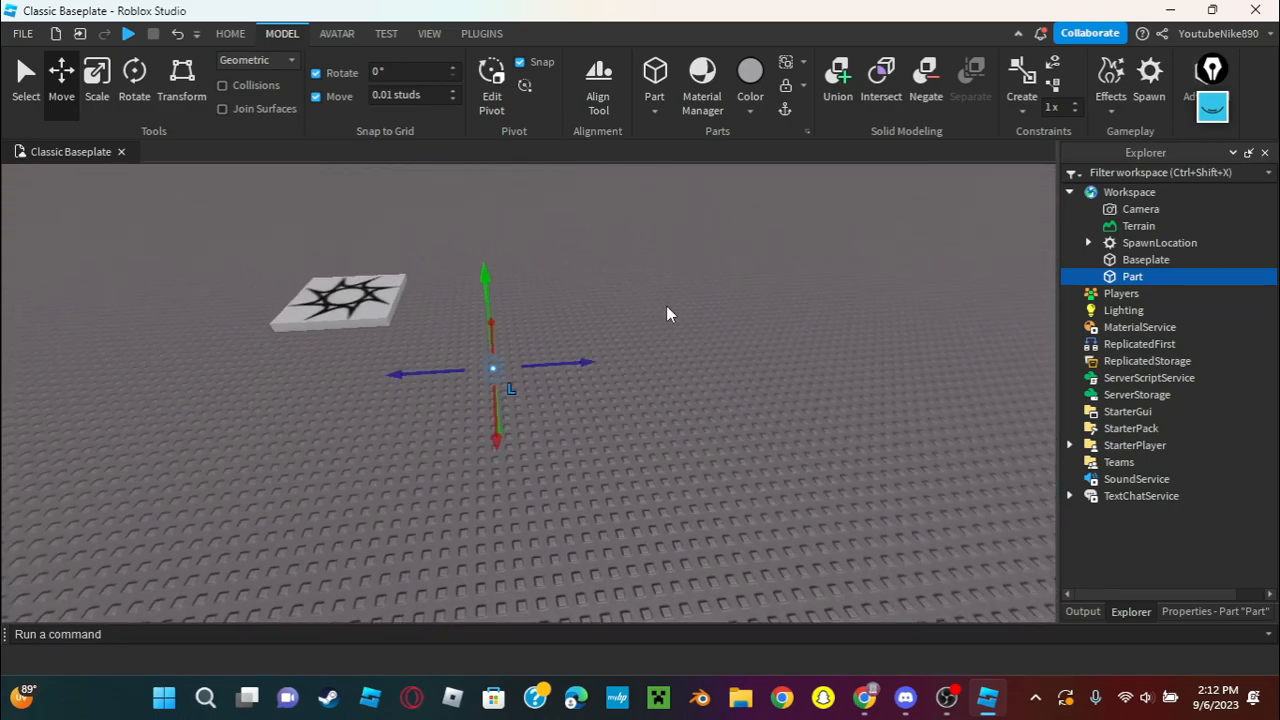
pyautogui.moveTo(664, 300); pyautogui.dragTo(664, 295, button='right')
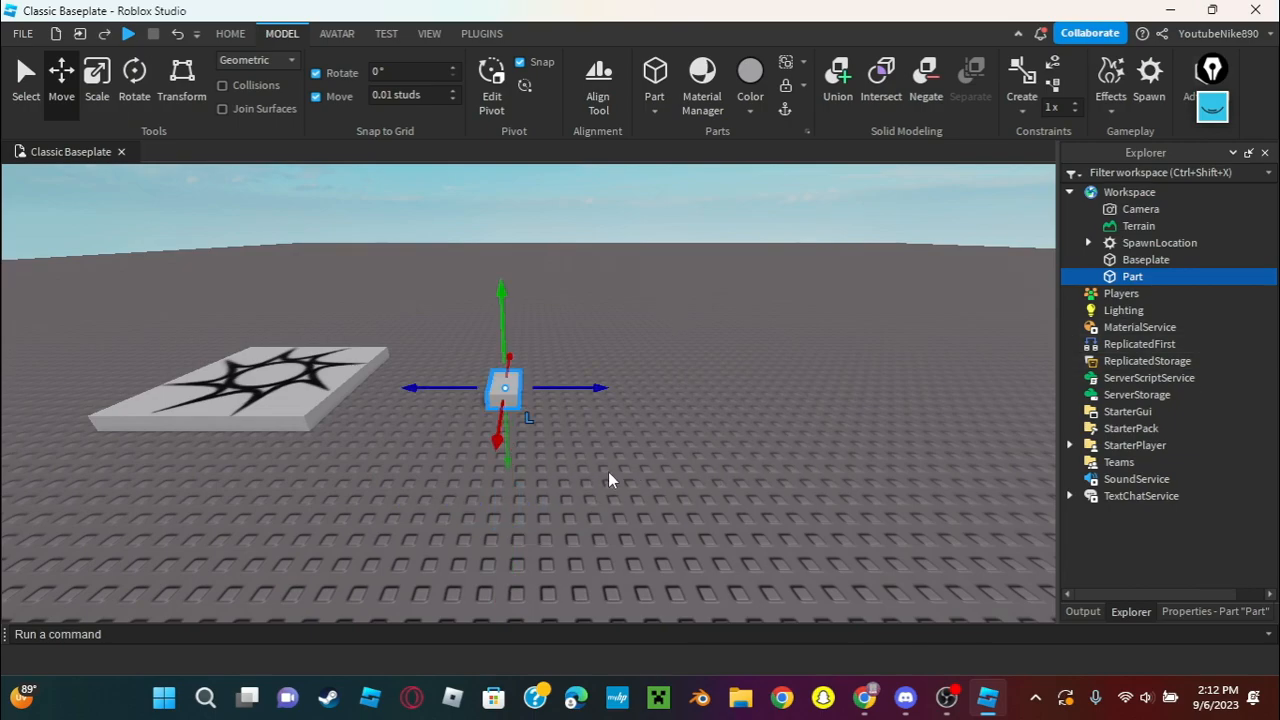
pyautogui.moveTo(558, 480); pyautogui.dragTo(584, 453, button='right')
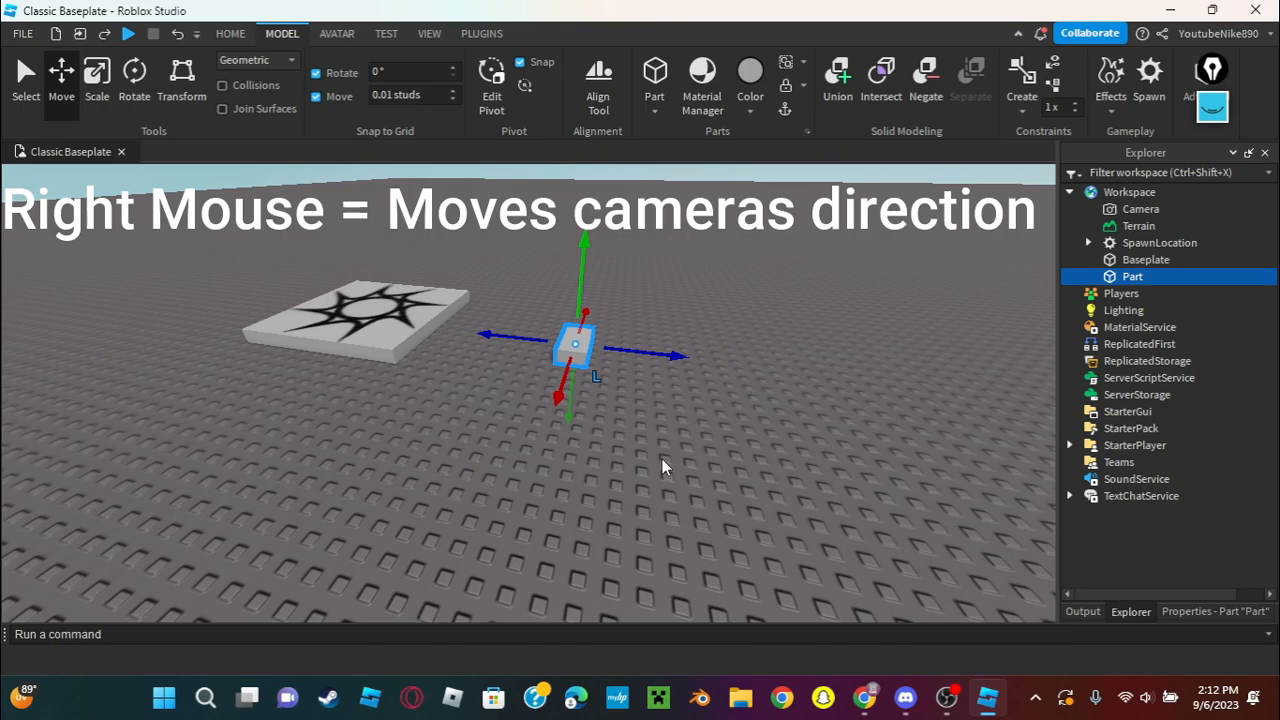
pyautogui.scroll(-8, 669, 481)
pyautogui.scroll(3, 669, 481)
pyautogui.scroll(-5, 678, 478)
pyautogui.scroll(3, 678, 478)
pyautogui.scroll(-3, 800, 440)
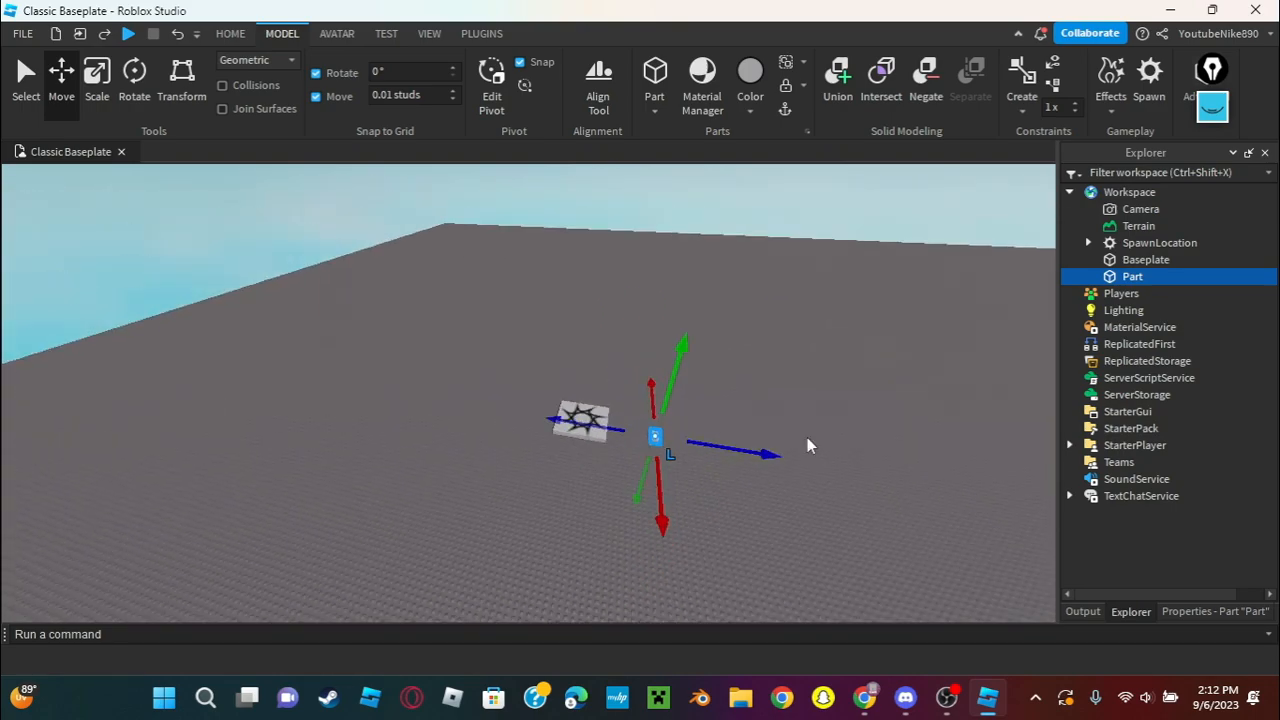
# Zoom, pan and fly the camera around the block part and spawn location.
pyautogui.scroll(2, 820, 435)
pyautogui.scroll(-3, 845, 428)
pyautogui.scroll(3, 860, 424)
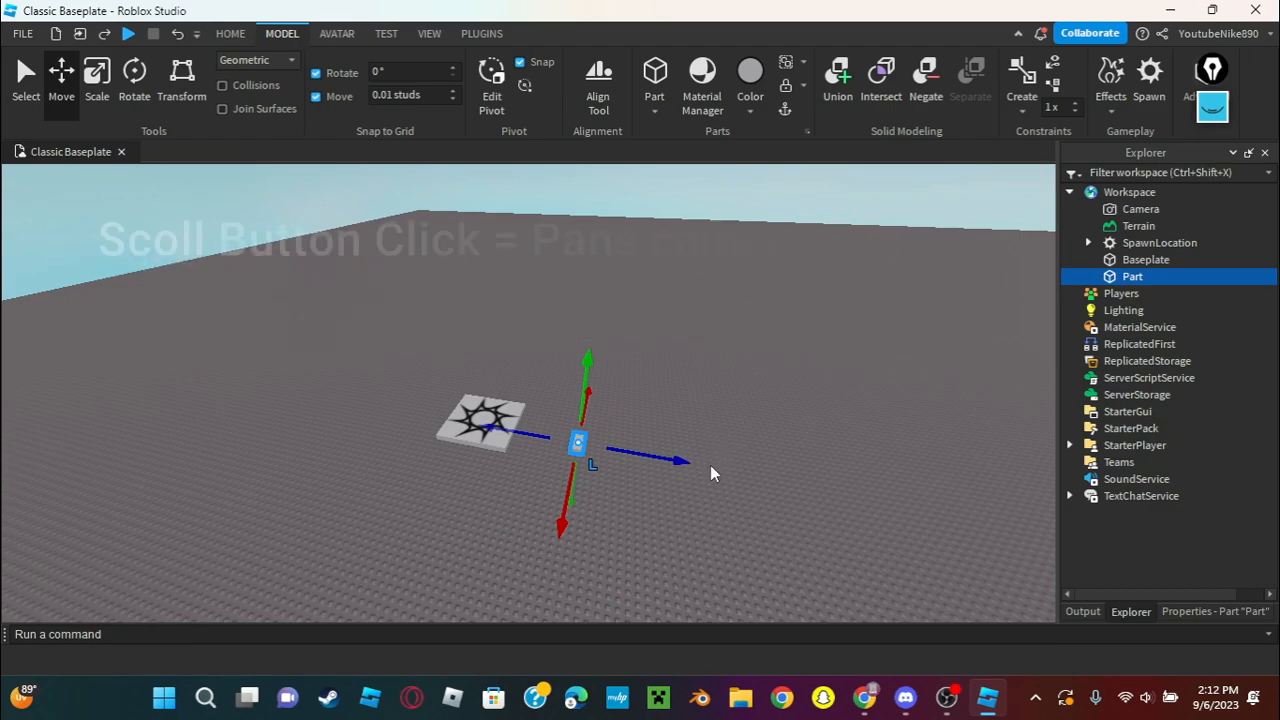
pyautogui.moveTo(593, 437); pyautogui.dragTo(508, 348, button='middle')
pyautogui.moveTo(697, 347); pyautogui.dragTo(525, 418, button='middle')
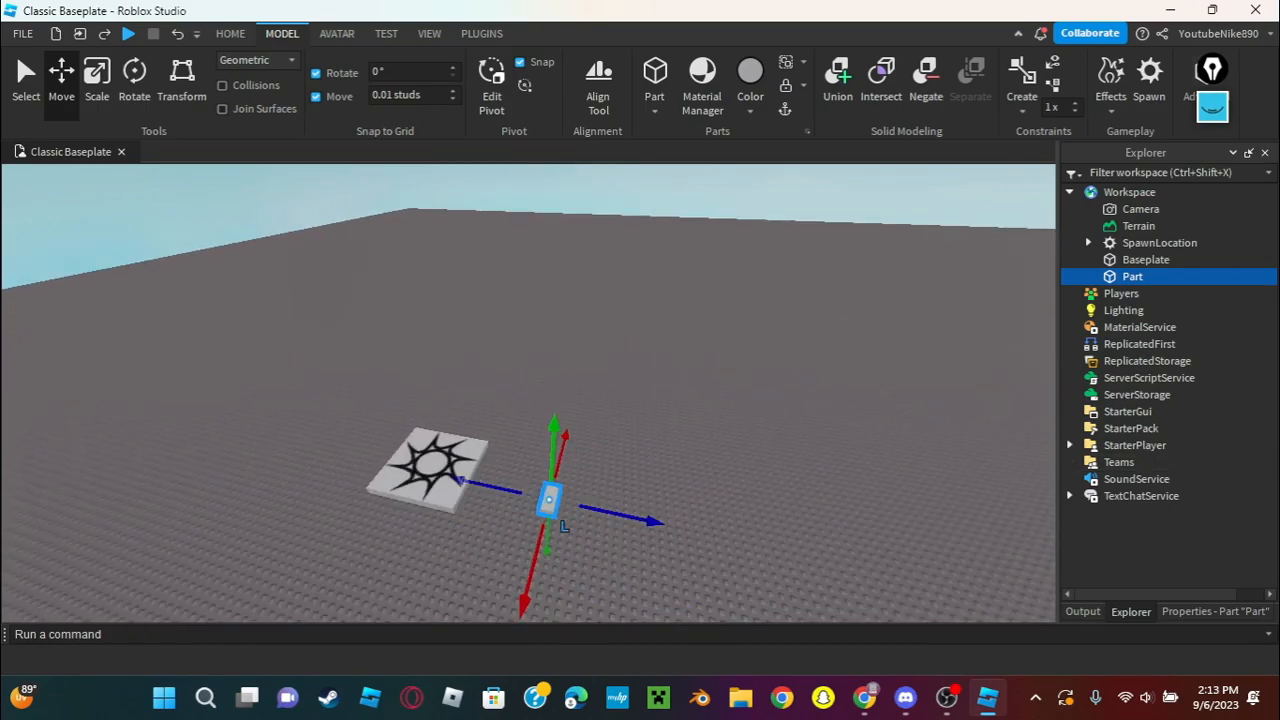
pyautogui.moveTo(716, 428); pyautogui.dragTo(702, 360, button='middle')
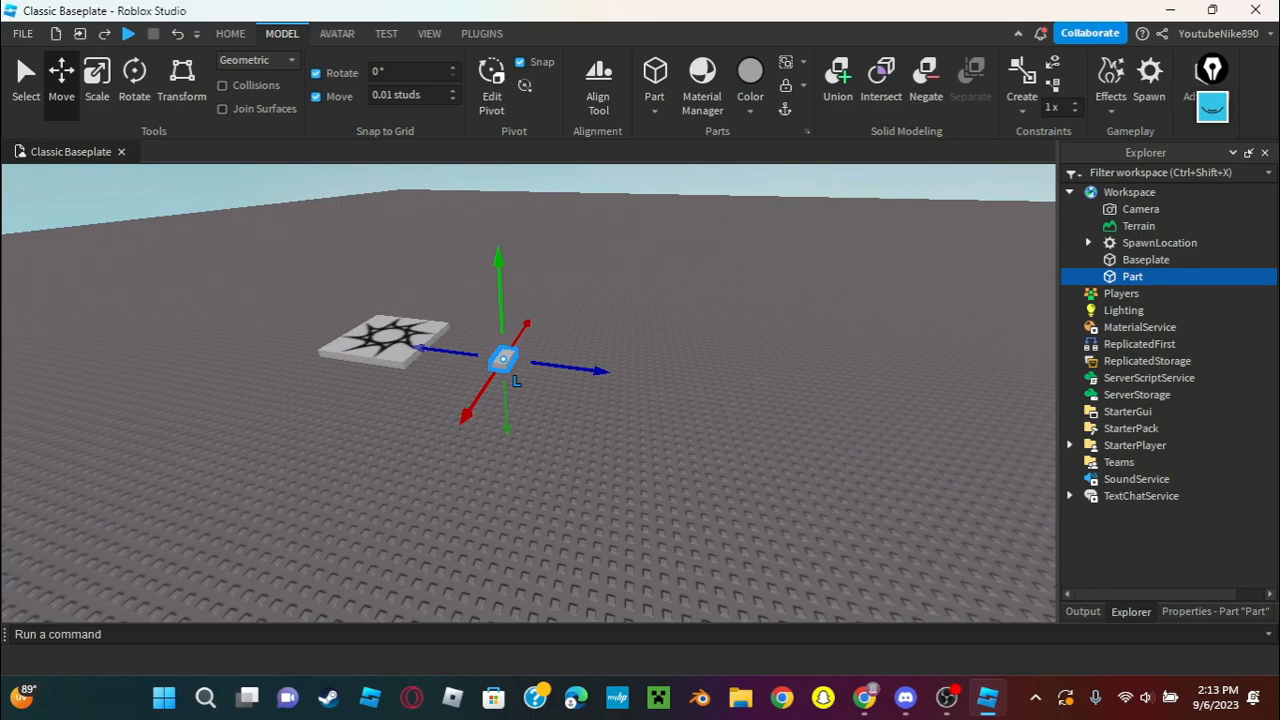
pyautogui.click(693, 308)
pyautogui.moveTo(693, 307); pyautogui.dragTo(625, 235, button='right')
pyautogui.press('w')
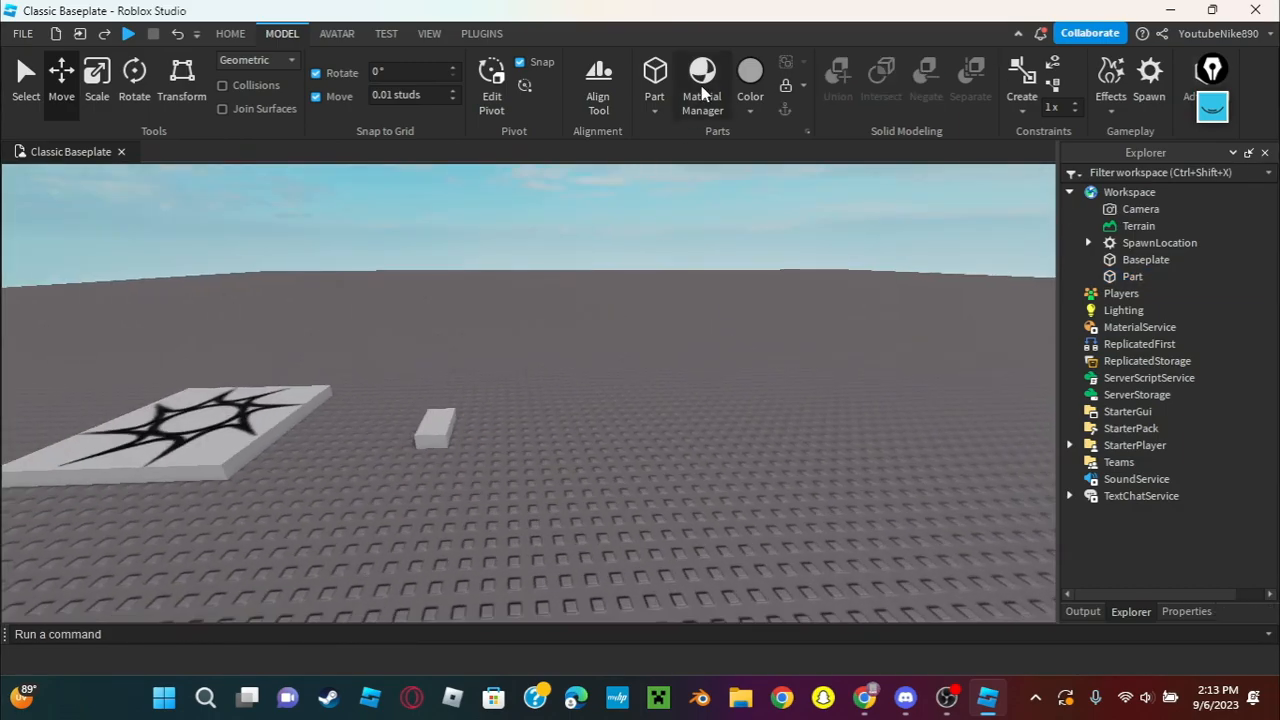
# Insert a sphere, a wedge, a corner wedge and a cylinder part into the workspace.
pyautogui.click(655, 105)
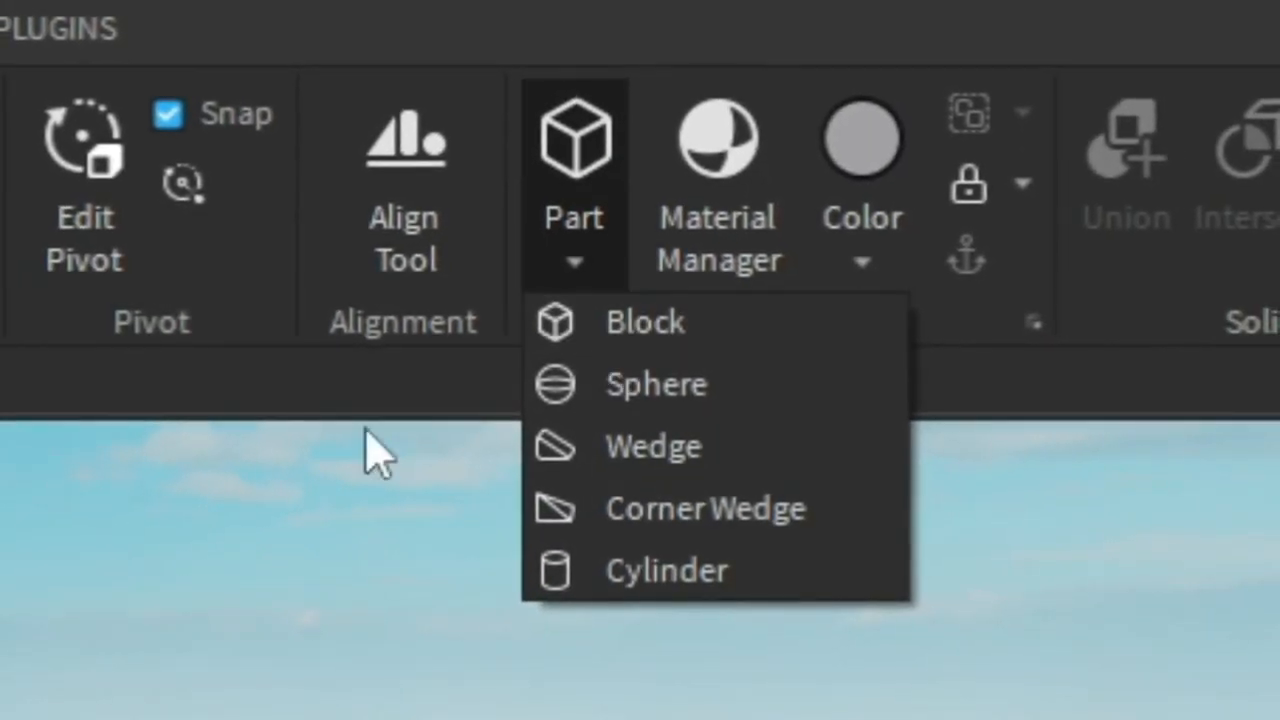
pyautogui.click(686, 386)
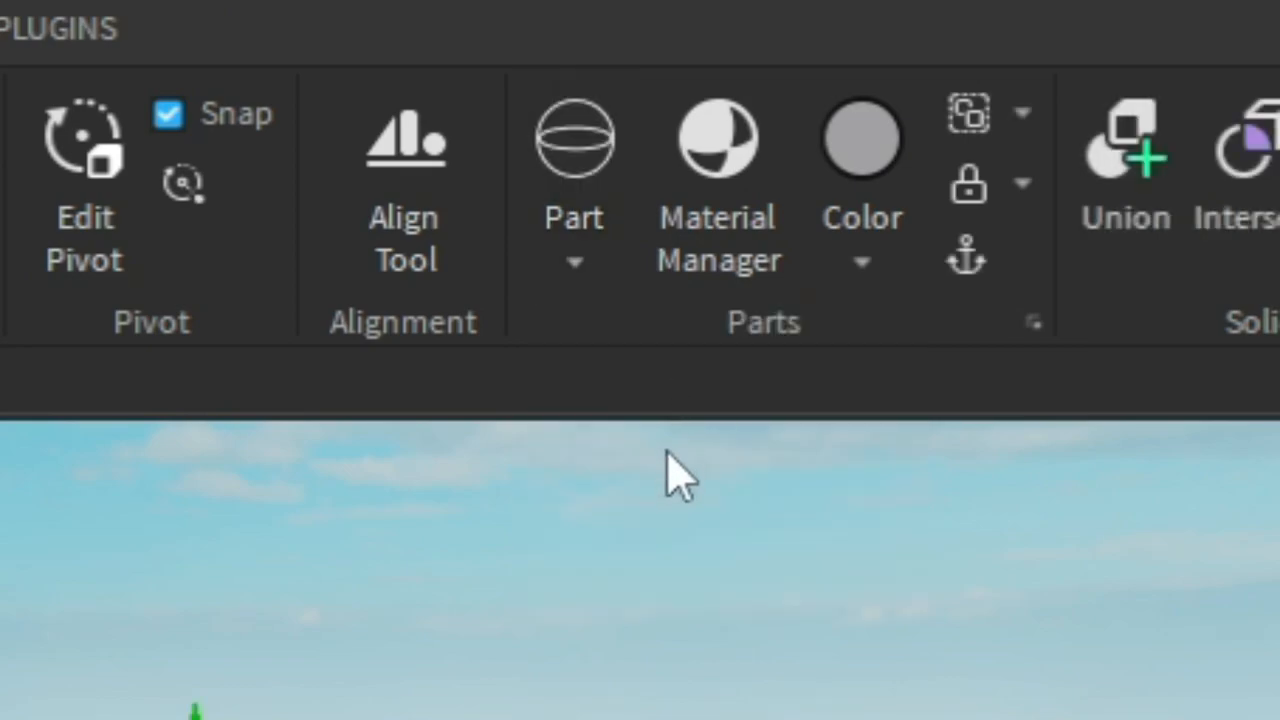
pyautogui.click(605, 278)
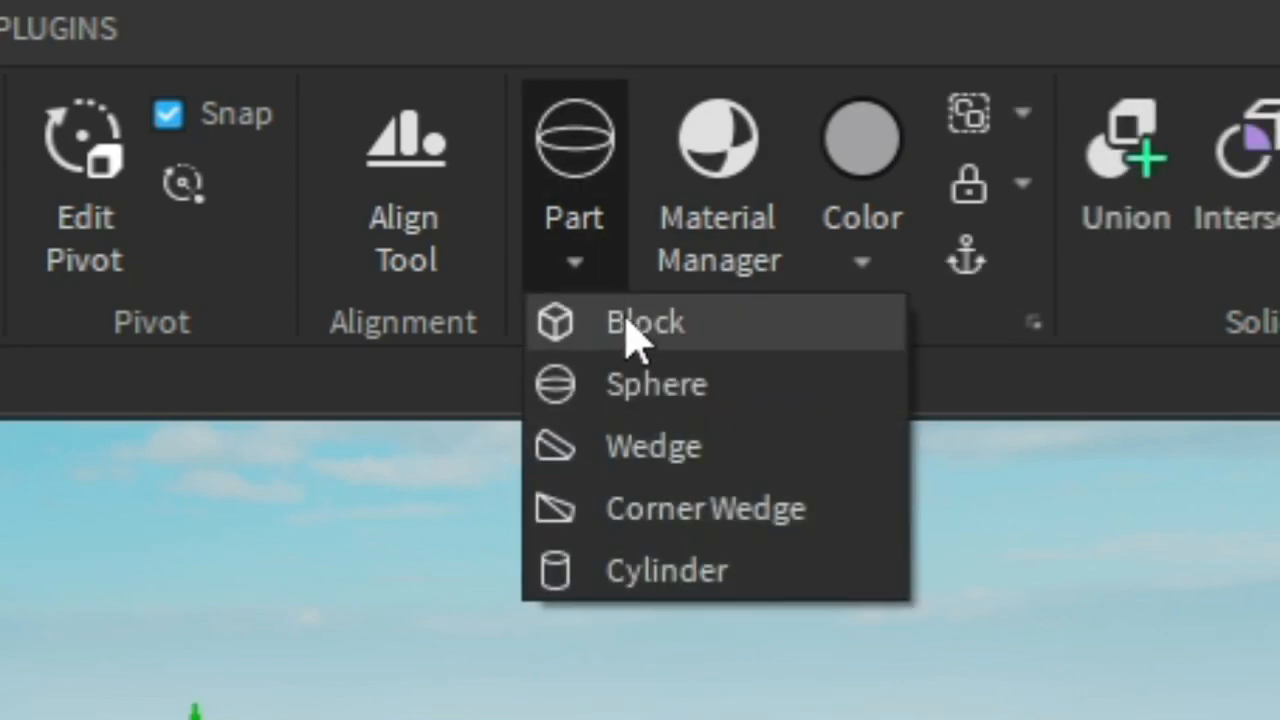
pyautogui.click(675, 455)
pyautogui.click(607, 284)
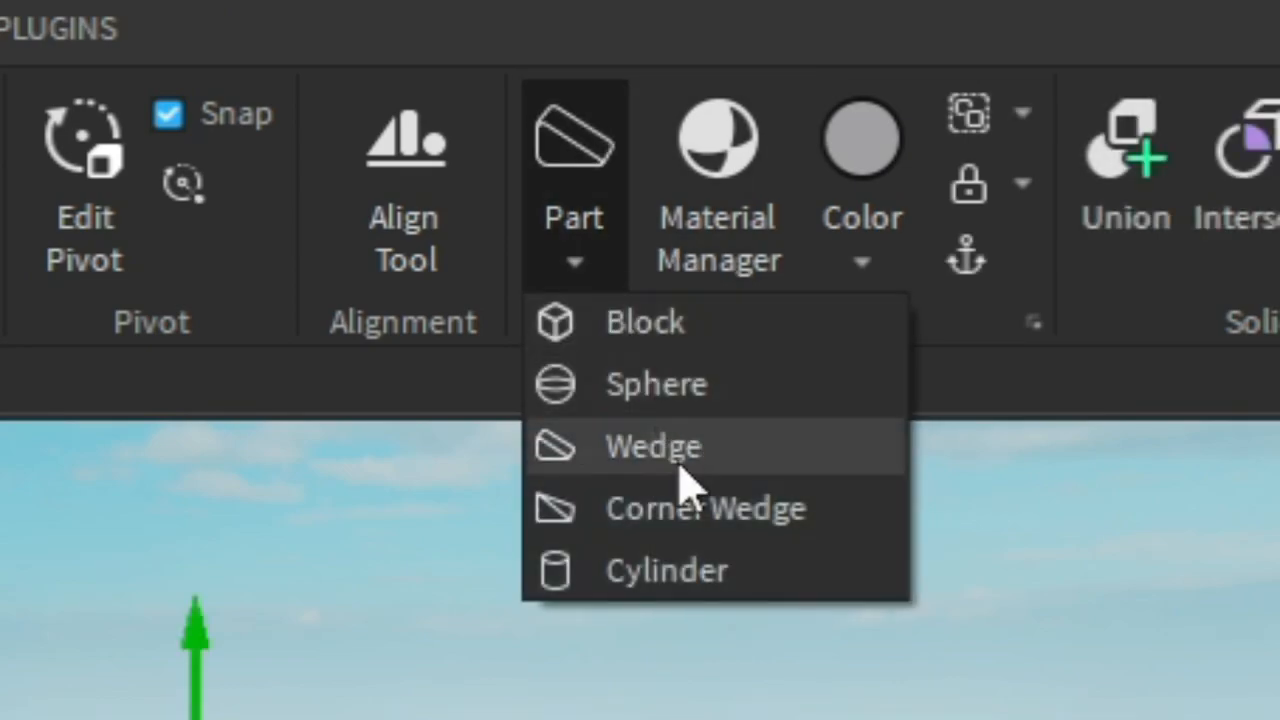
pyautogui.click(748, 518)
pyautogui.click(574, 252)
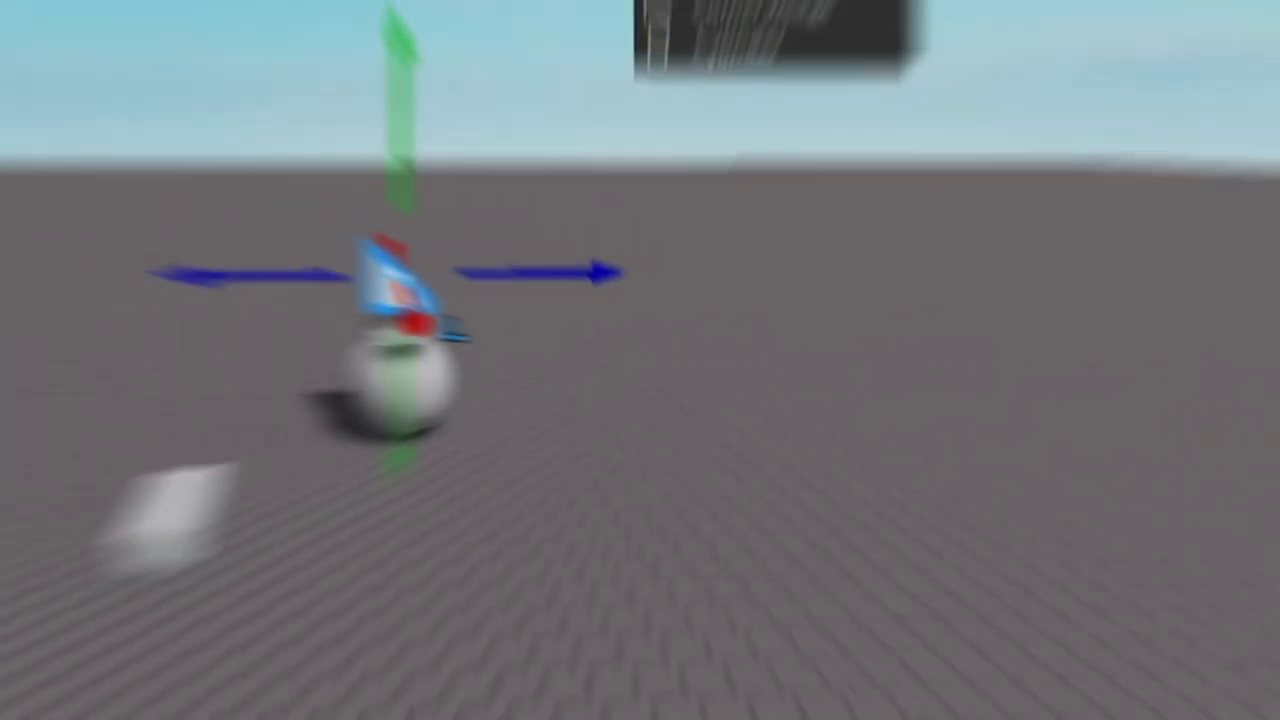
pyautogui.click(668, 719)
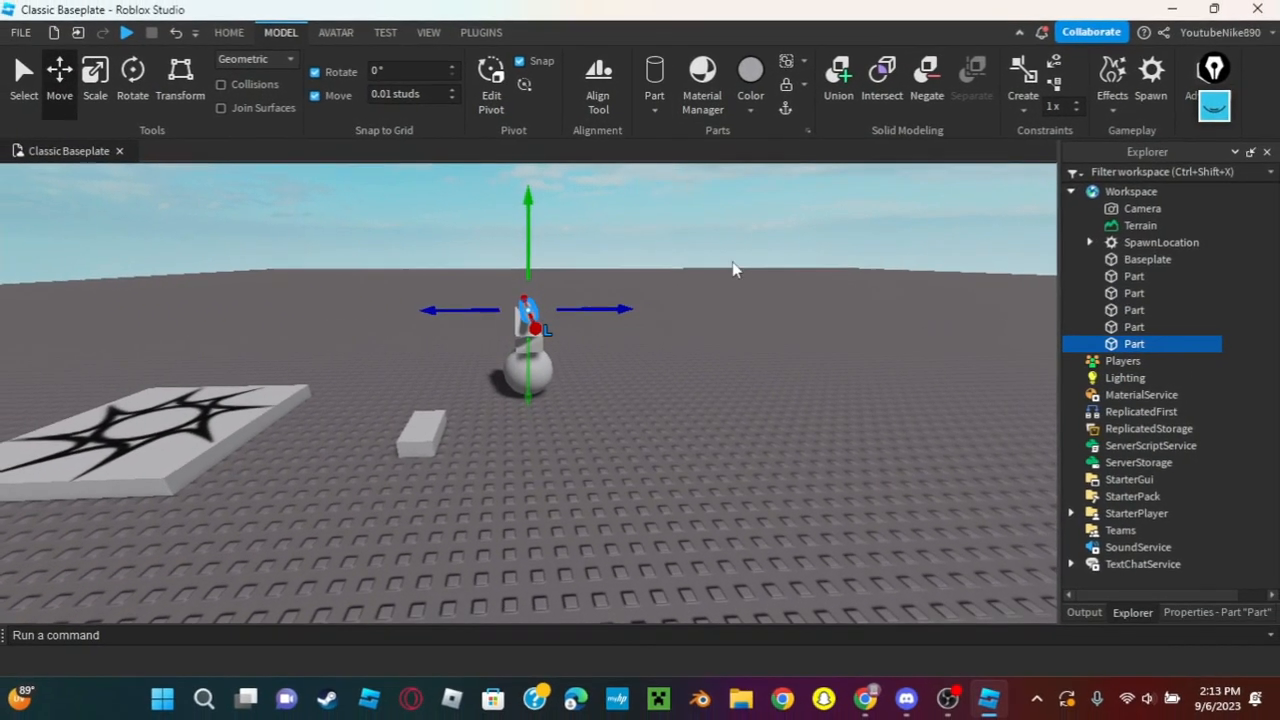
# Examine the stacked new shapes up close and select the block part beside the spawn location.
pyautogui.scroll(10, 732, 270)
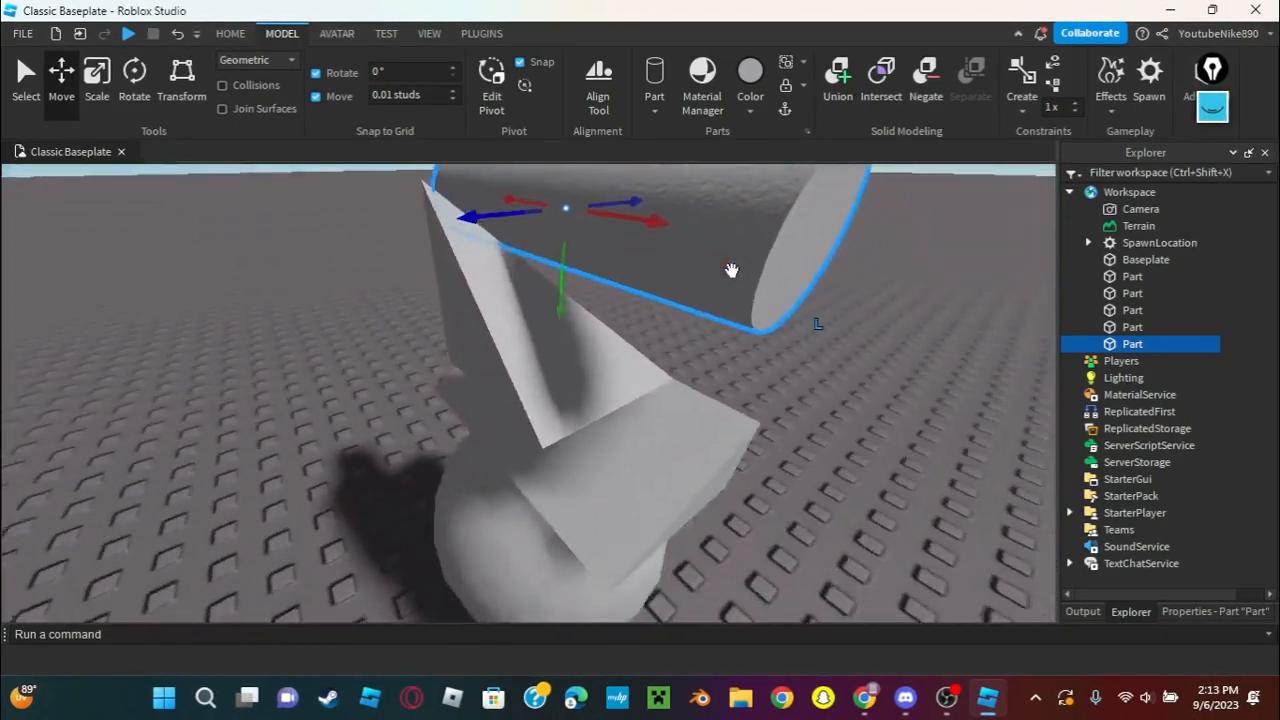
pyautogui.scroll(-5, 732, 271)
pyautogui.moveTo(732, 367); pyautogui.dragTo(460, 442, button='right')
pyautogui.click(460, 442)
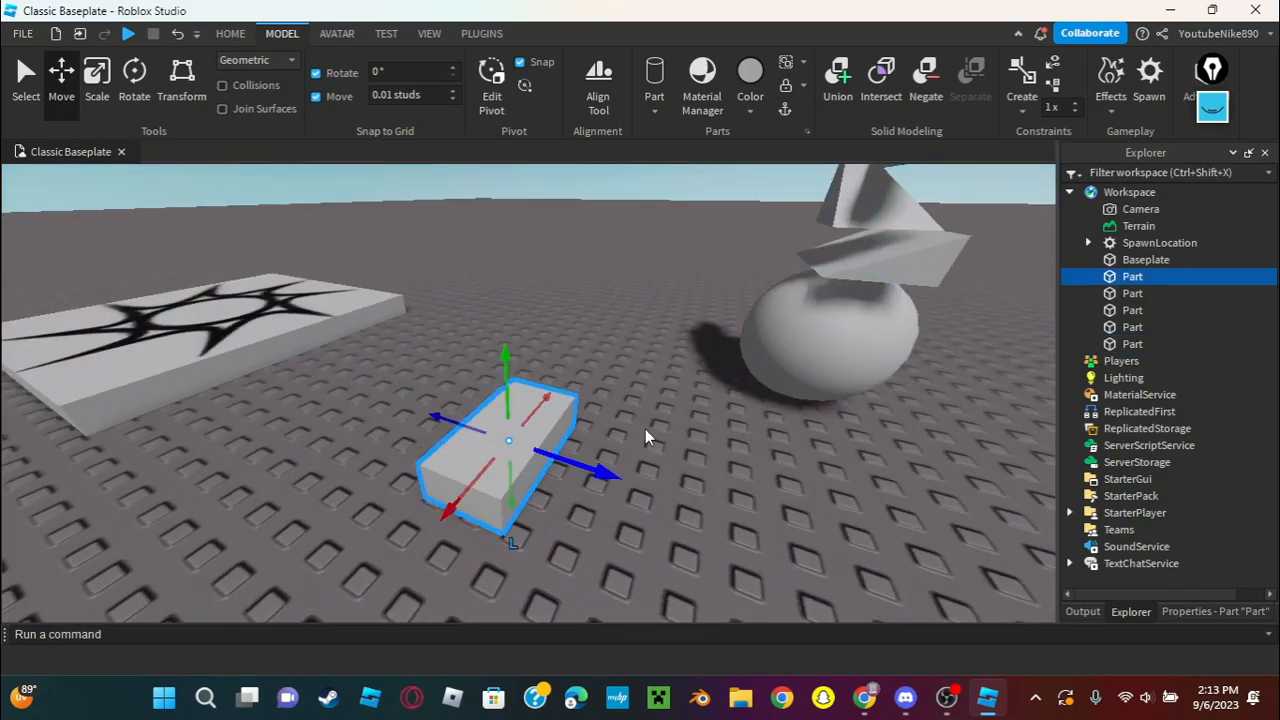
# Switch the selected block part to the Rotate tool and on to the Scale tool.
pyautogui.press('s')
pyautogui.moveTo(797, 407); pyautogui.dragTo(767, 408, button='right')
pyautogui.press('w')
pyautogui.press('s')
pyautogui.press('w')
pyautogui.click(150, 86)
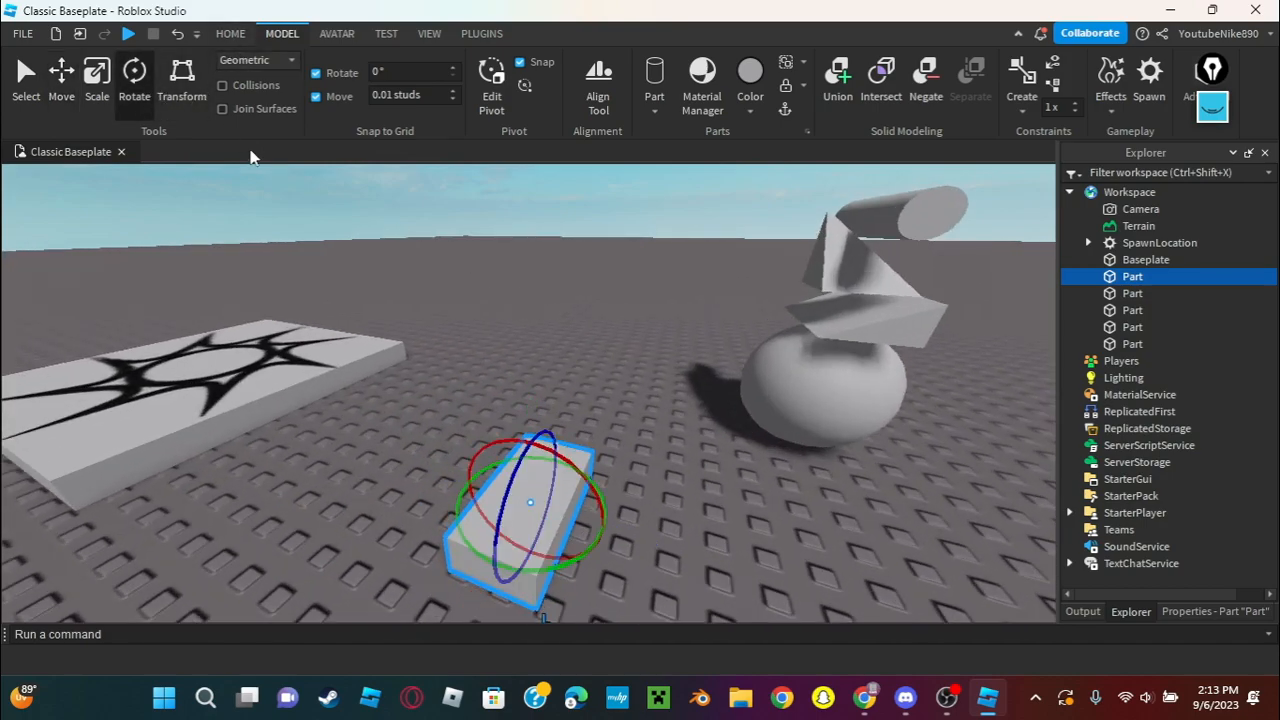
pyautogui.click(102, 96)
pyautogui.scroll(-4, 466, 306)
pyautogui.scroll(-2, 717, 535)
pyautogui.moveTo(568, 472)
pyautogui.mouseDown()
pyautogui.moveTo(717, 535)
pyautogui.moveTo(559, 471)
pyautogui.mouseUp()
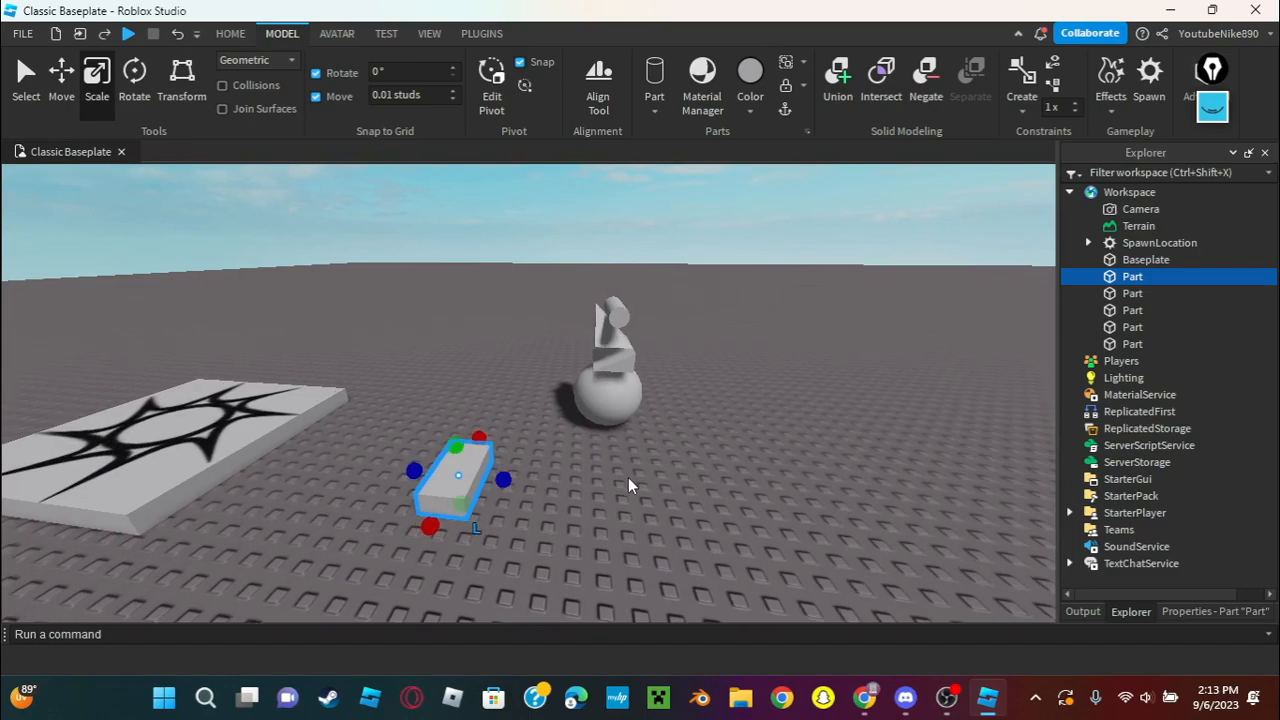
# Deselect the block part, select the wedge in the stack, and select the sphere beneath it.
pyautogui.click(628, 477)
pyautogui.scroll(3, 629, 476)
pyautogui.press('w')
pyautogui.click(675, 367)
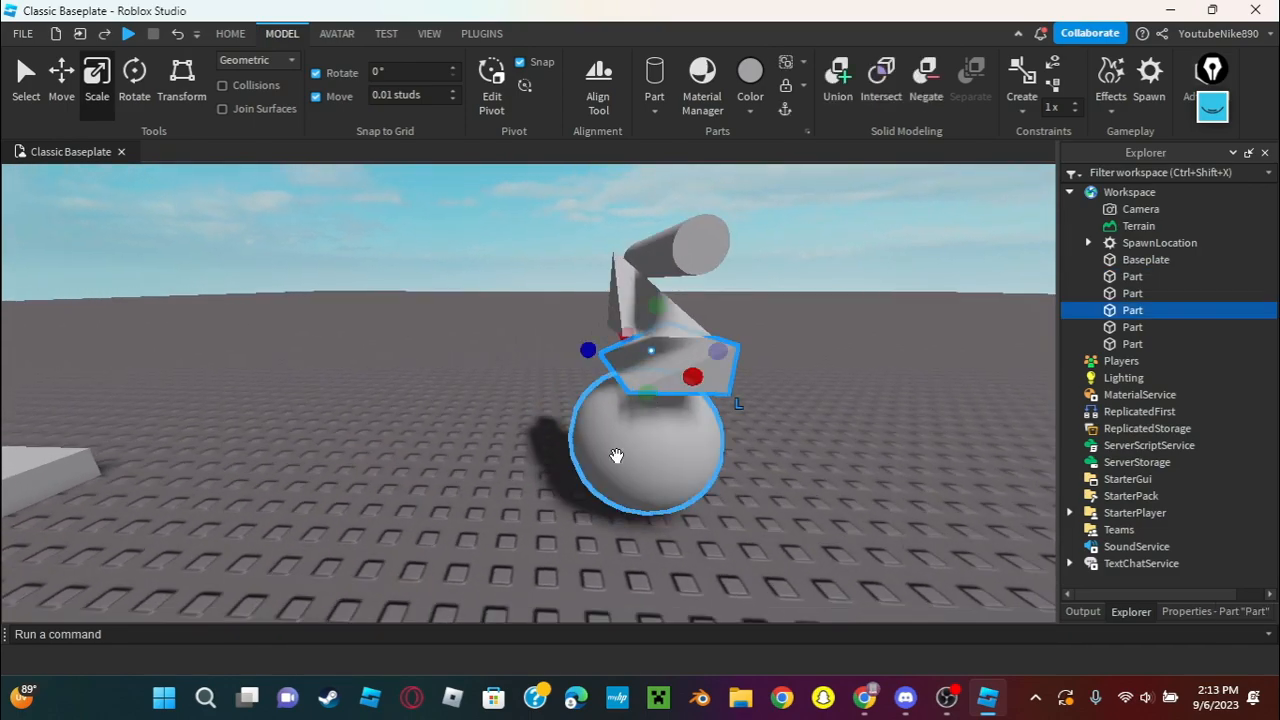
pyautogui.click(617, 454)
# Examine the sphere and the shapes stacked on it from several sides and distances.
pyautogui.press('d')
pyautogui.press('d')
pyautogui.press('d')
pyautogui.moveTo(633, 304); pyautogui.dragTo(613, 304, button='right')
pyautogui.scroll(2, 633, 304)
pyautogui.scroll(-5, 633, 304)
pyautogui.scroll(4, 633, 304)
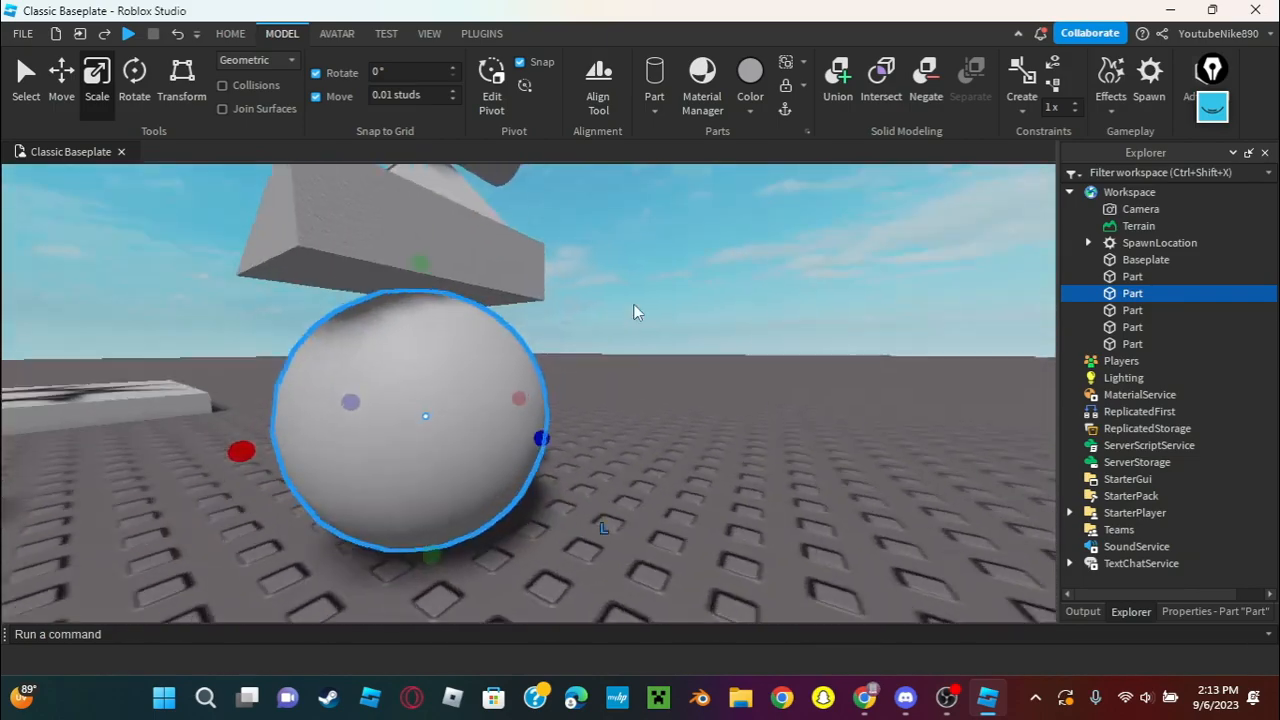
pyautogui.scroll(-3, 633, 304)
pyautogui.scroll(3, 633, 304)
pyautogui.moveTo(633, 304); pyautogui.dragTo(609, 311, button='right')
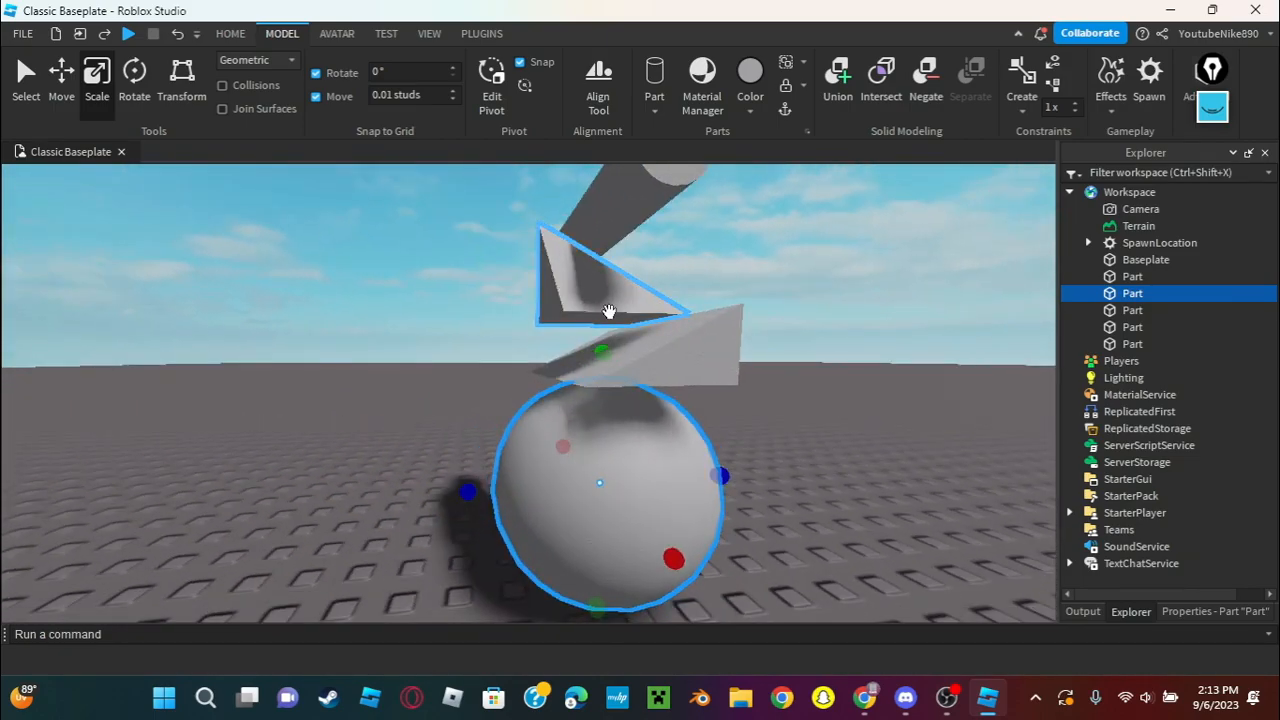
pyautogui.scroll(-5, 609, 311)
pyautogui.scroll(3, 632, 231)
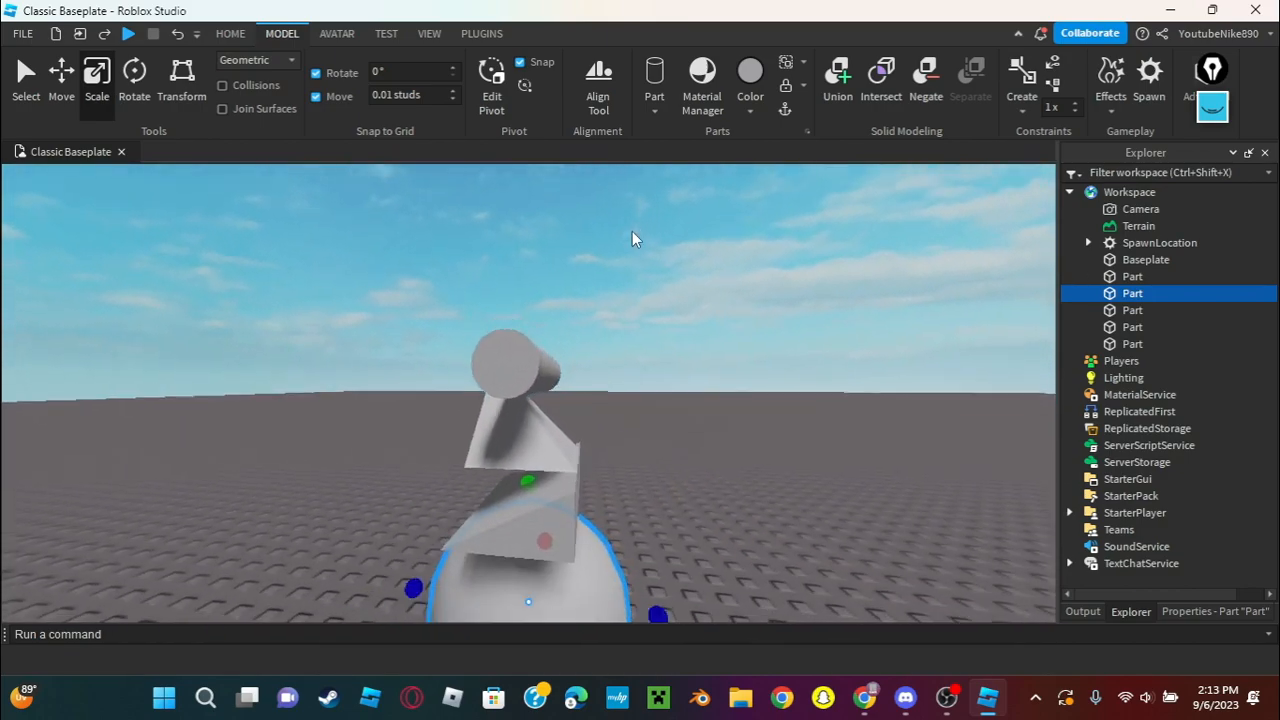
pyautogui.moveTo(632, 231); pyautogui.dragTo(643, 605, button='right')
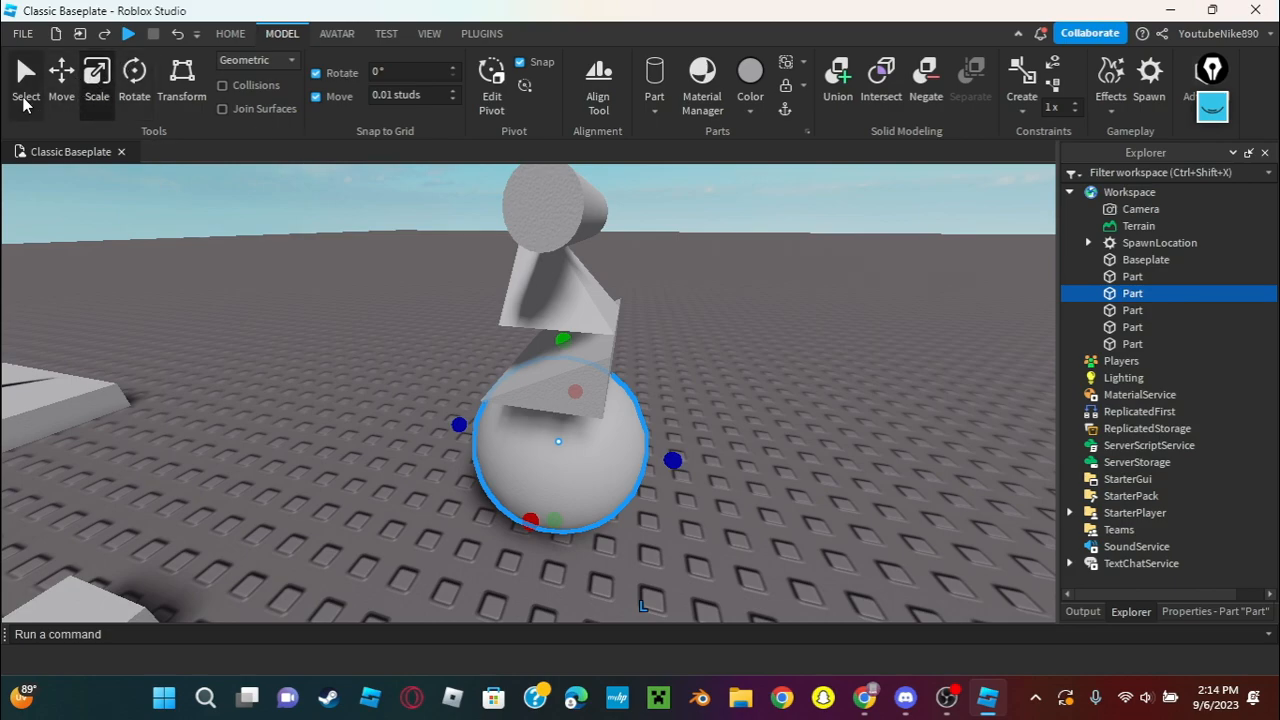
# Pick the stacked shapes one after another with the Select tool, ending on the wedge above the sphere.
pyautogui.click(549, 374)
pyautogui.click(556, 292)
pyautogui.click(563, 205)
pyautogui.click(577, 394)
pyautogui.click(558, 295)
pyautogui.click(523, 423)
pyautogui.click(560, 363)
pyautogui.click(556, 370)
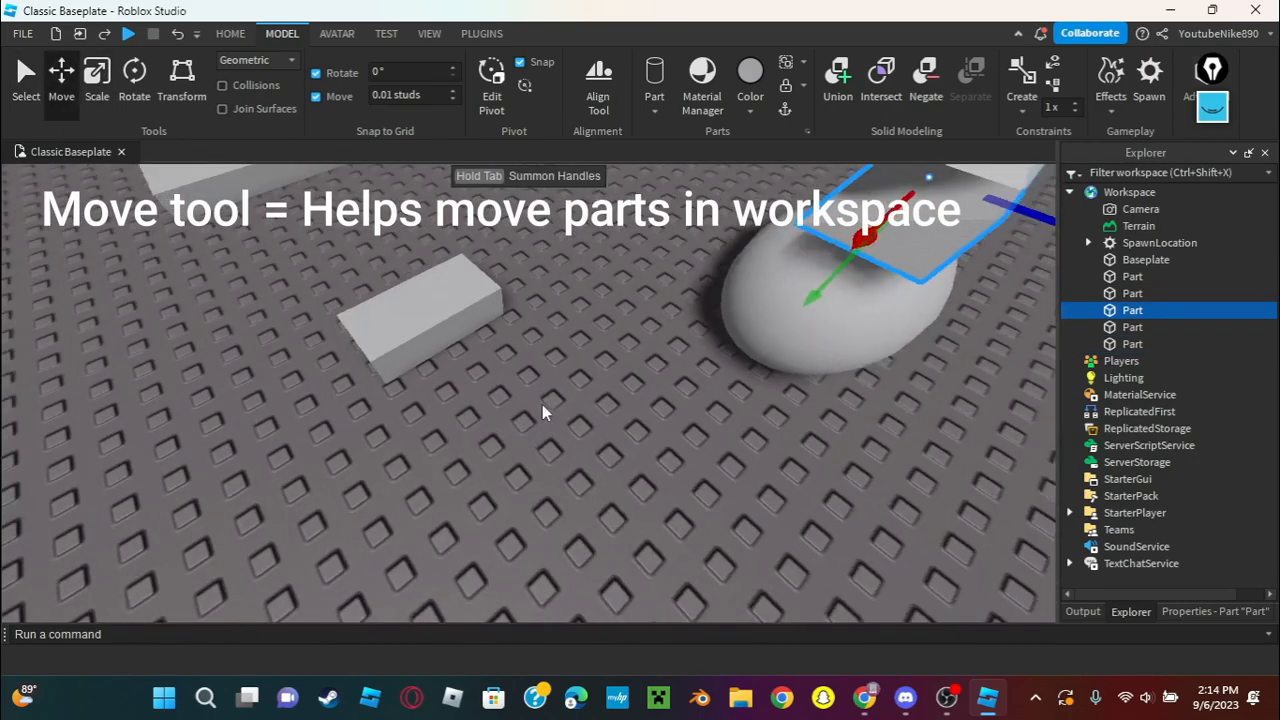
# Slide the block part away from the spawn location along its blue axis and undo the move.
pyautogui.click(509, 382)
pyautogui.moveTo(587, 431); pyautogui.dragTo(618, 452)
pyautogui.scroll(-5, 620, 459)
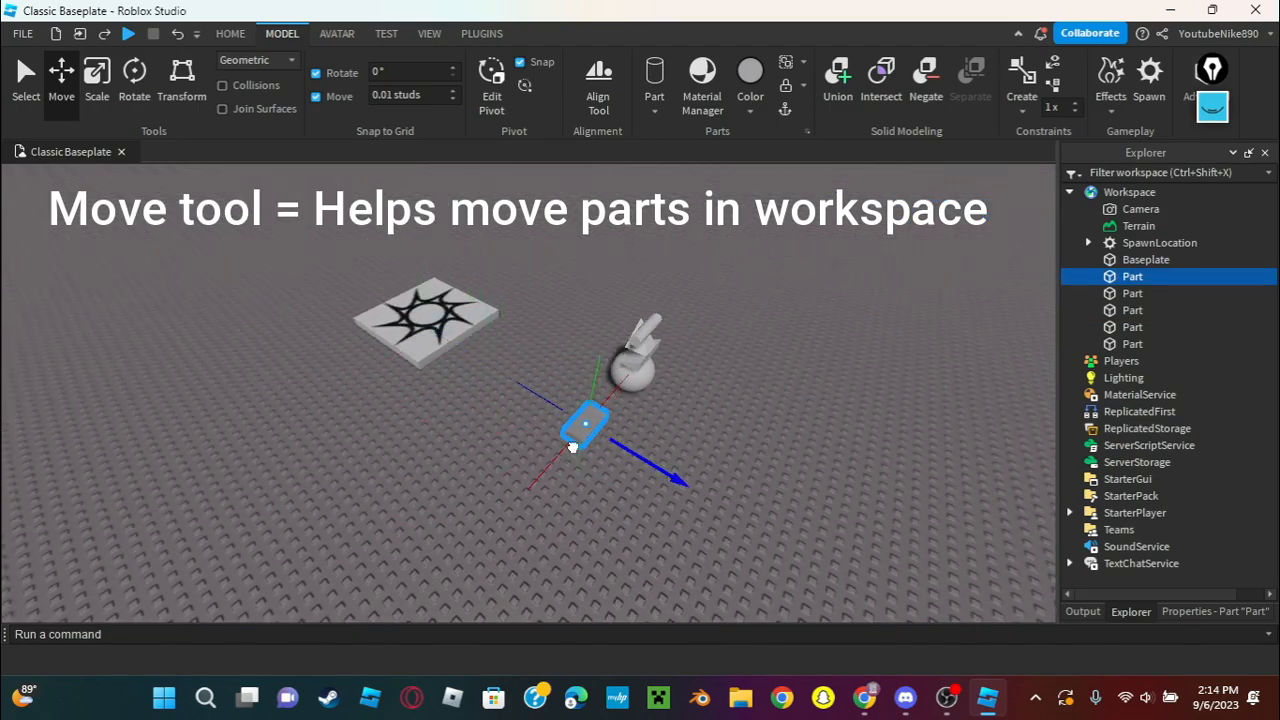
pyautogui.hotkey('ctrl', 'z')
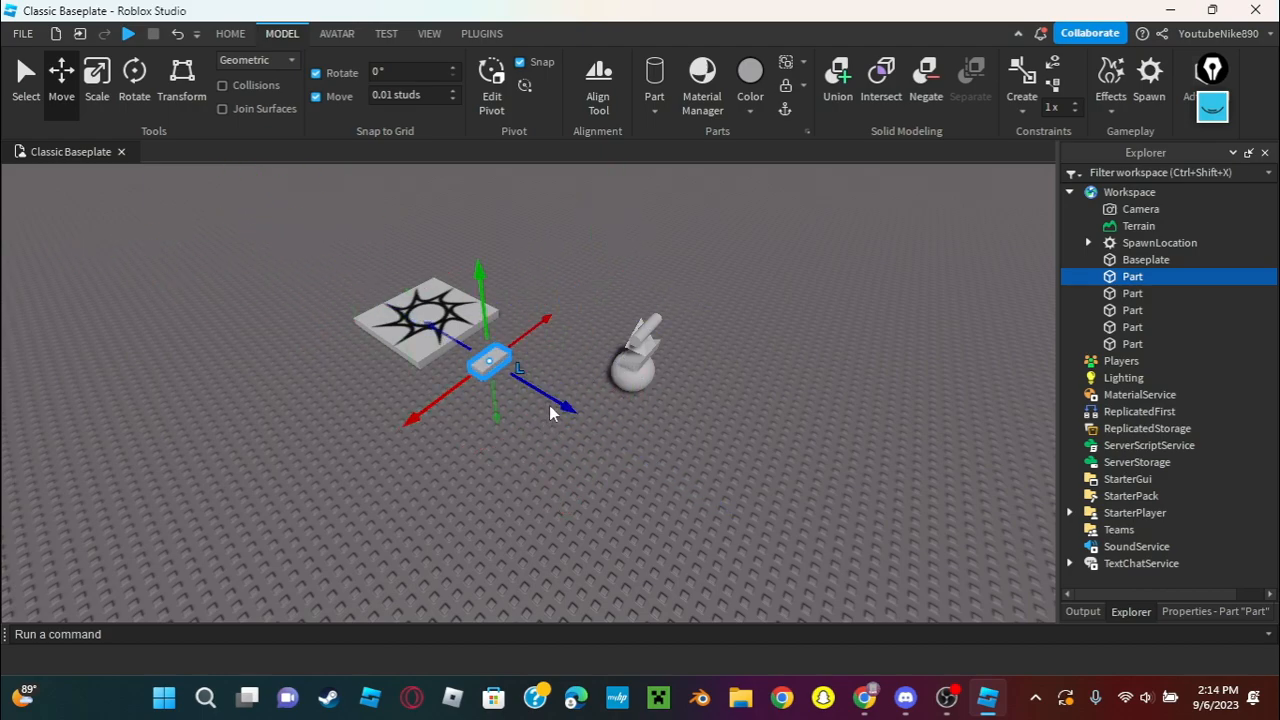
# Move the block part along its axes, reselect it, and place it on the baseplate beside the spawn location.
pyautogui.moveTo(543, 335); pyautogui.dragTo(519, 185)
pyautogui.moveTo(576, 427); pyautogui.dragTo(547, 238)
pyautogui.click(508, 345)
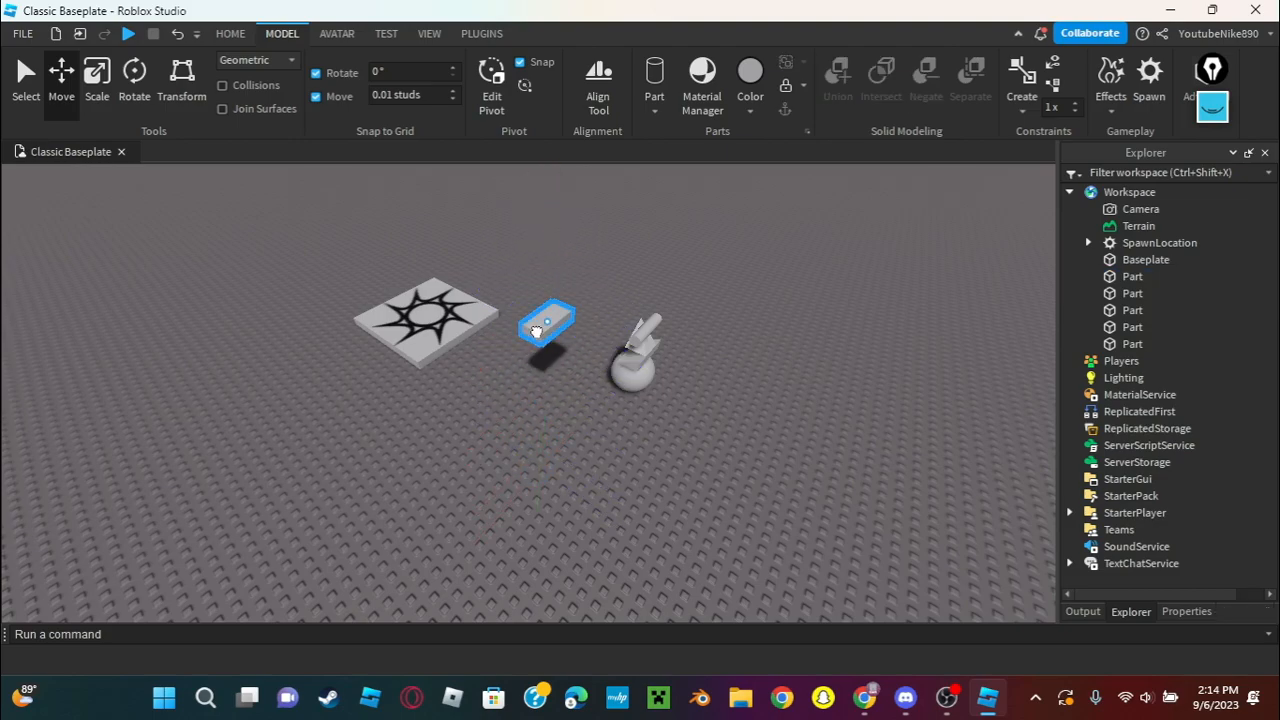
pyautogui.click(536, 331)
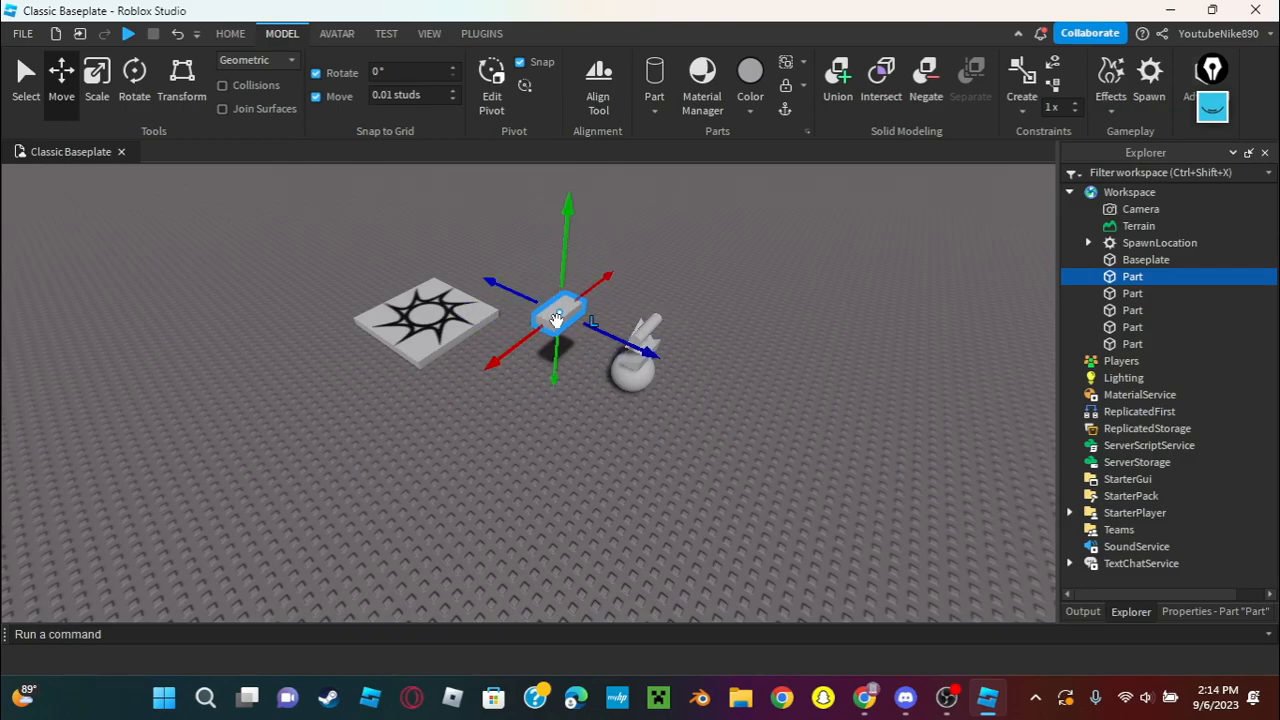
pyautogui.moveTo(555, 321); pyautogui.dragTo(504, 405)
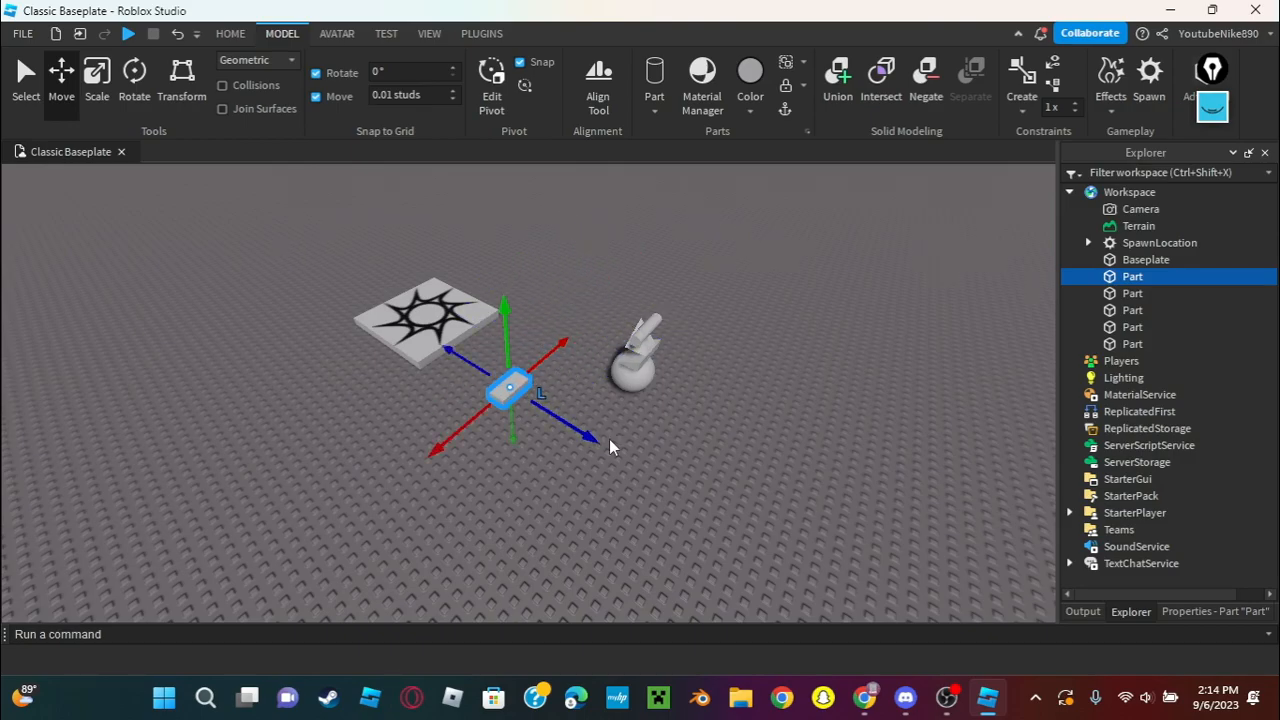
# Activate the Scale tool on the block part beside the spawn location.
pyautogui.press('w')
pyautogui.moveTo(613, 447); pyautogui.dragTo(611, 446, button='right')
pyautogui.moveTo(543, 414); pyautogui.dragTo(575, 428, button='right')
pyautogui.press('s')
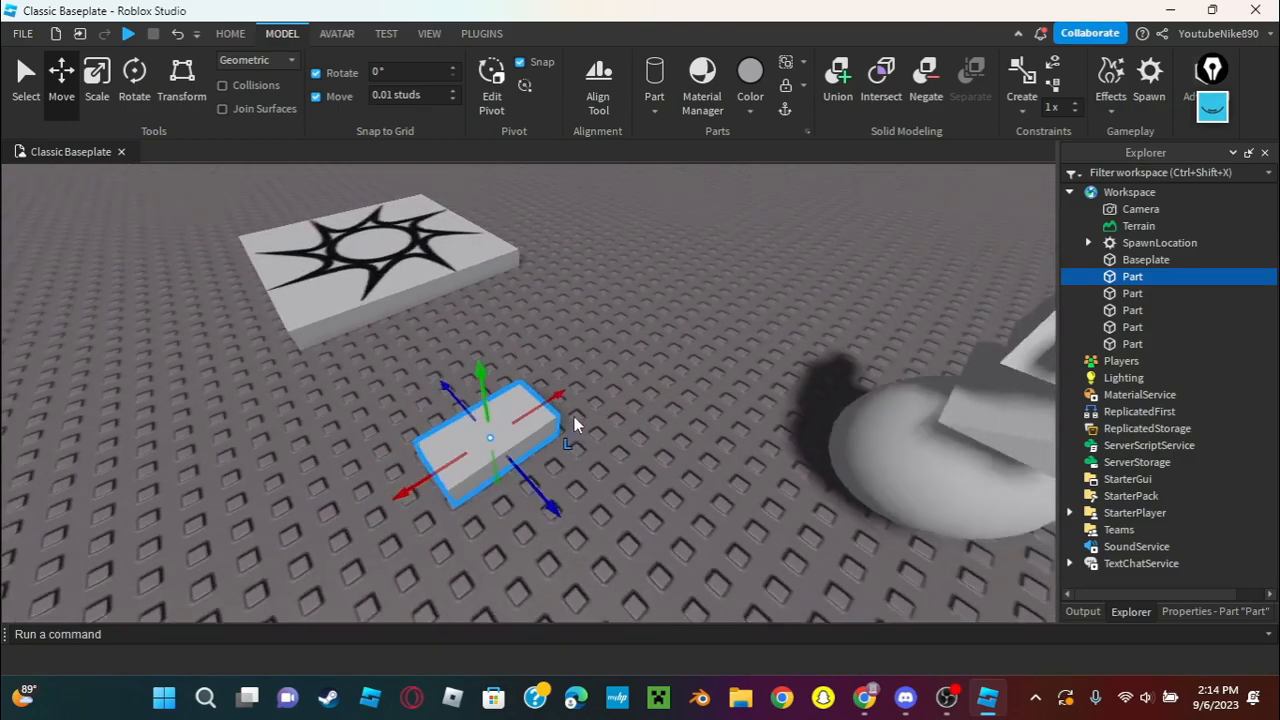
pyautogui.press('s')
pyautogui.press('a')
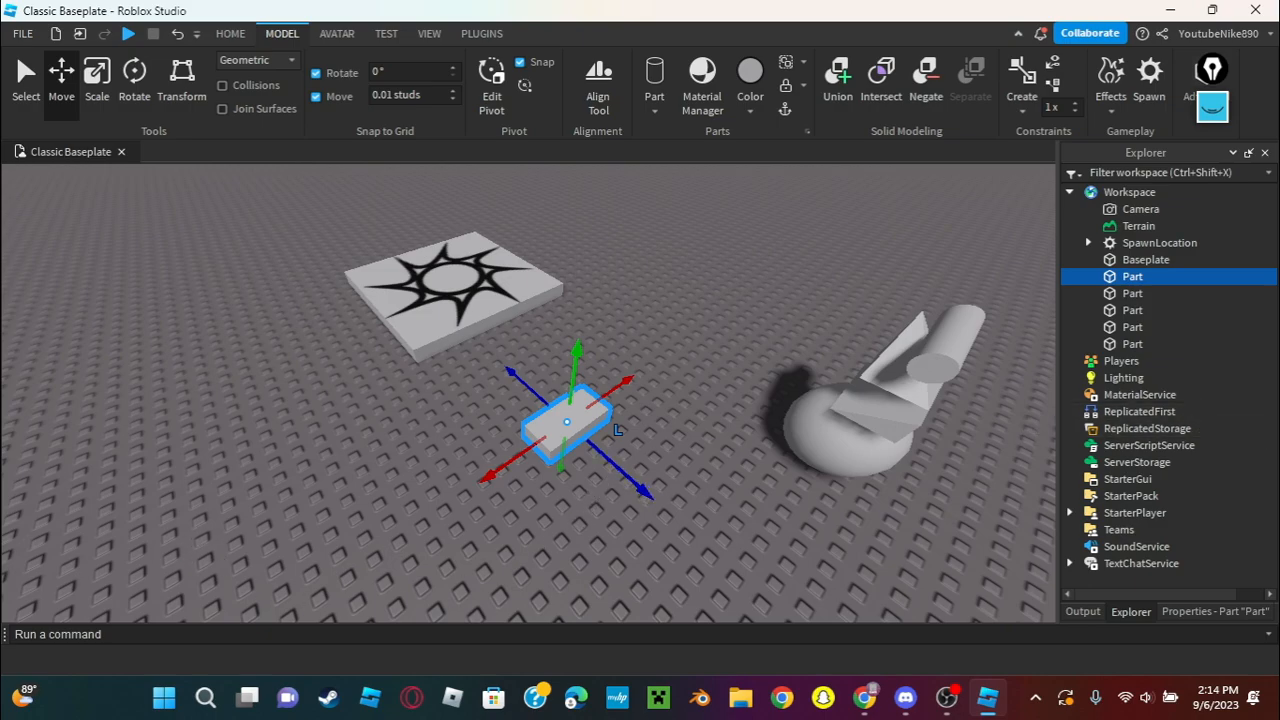
pyautogui.moveTo(870, 382); pyautogui.dragTo(66, 143, button='right')
pyautogui.click(97, 91)
pyautogui.moveTo(420, 326); pyautogui.dragTo(489, 360, button='right')
pyautogui.scroll(2, 636, 372)
pyautogui.moveTo(640, 374); pyautogui.dragTo(650, 388, button='right')
pyautogui.scroll(-2, 577, 490)
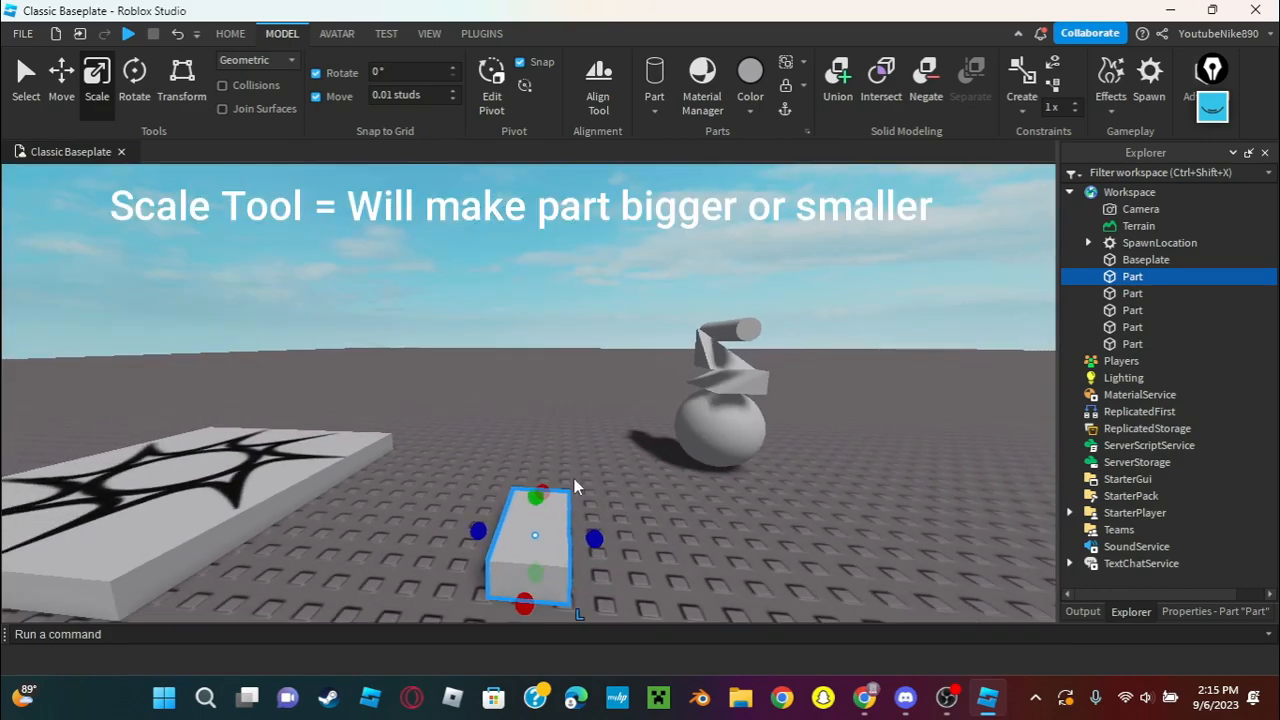
# Stretch the block part into a long, tall slab with the Scale tool.
pyautogui.scroll(-2, 537, 496)
pyautogui.moveTo(535, 460)
pyautogui.mouseDown()
pyautogui.moveTo(541, 325)
pyautogui.moveTo(546, 454)
pyautogui.mouseUp()
pyautogui.scroll(3, 548, 456)
pyautogui.moveTo(600, 440); pyautogui.dragTo(635, 439, button='right')
pyautogui.scroll(-3, 635, 439)
pyautogui.scroll(3, 635, 439)
pyautogui.scroll(-2, 660, 275)
pyautogui.moveTo(650, 267); pyautogui.dragTo(800, 436)
pyautogui.scroll(-4, 622, 303)
pyautogui.press('d')
pyautogui.scroll(2, 560, 384)
pyautogui.moveTo(490, 380); pyautogui.dragTo(522, 242)
pyautogui.scroll(-4, 530, 300)
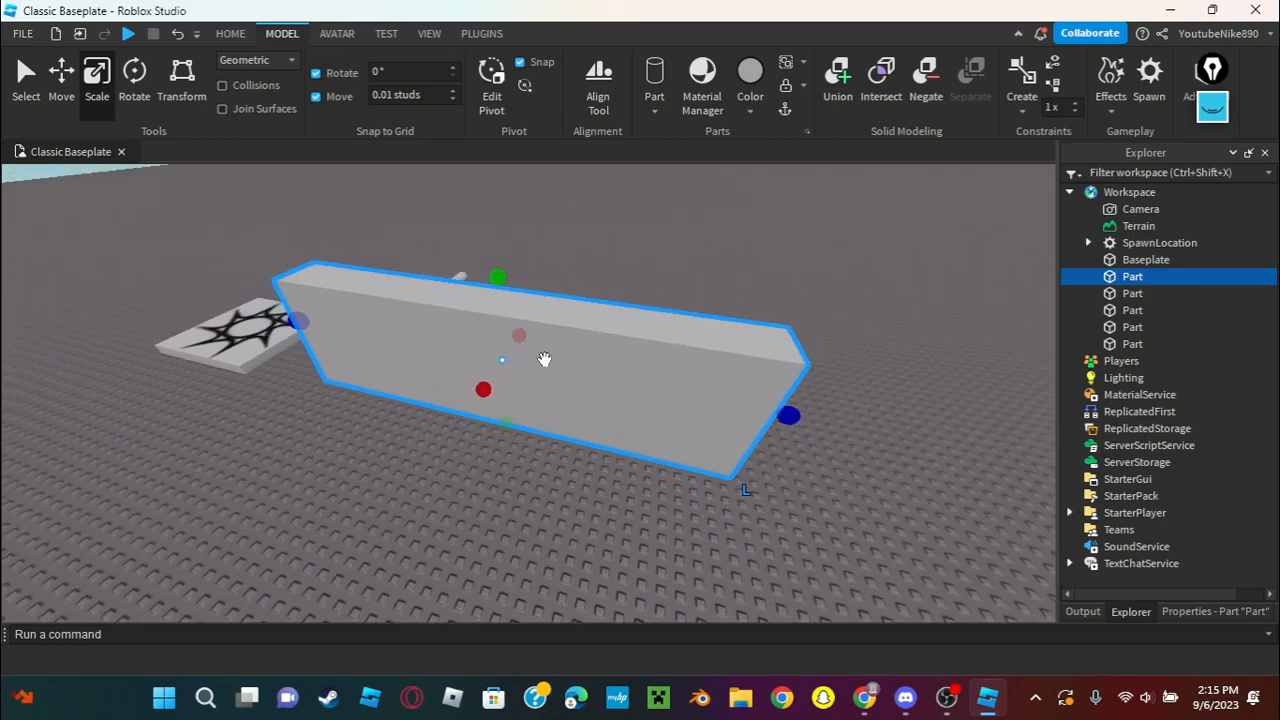
# Return the long slab to a small block beside the spawn location.
pyautogui.press('a')
pyautogui.moveTo(612, 398); pyautogui.dragTo(466, 486)
pyautogui.press('s')
pyautogui.moveTo(477, 526); pyautogui.dragTo(466, 486, button='right')
pyautogui.moveTo(466, 486); pyautogui.dragTo(737, 342)
pyautogui.moveTo(737, 346); pyautogui.dragTo(737, 342, button='right')
pyautogui.moveTo(737, 342); pyautogui.dragTo(720, 377)
pyautogui.moveTo(737, 342); pyautogui.dragTo(720, 377, button='right')
pyautogui.moveTo(720, 377); pyautogui.dragTo(720, 383)
pyautogui.moveTo(720, 377); pyautogui.dragTo(720, 383, button='right')
pyautogui.moveTo(720, 383); pyautogui.dragTo(709, 363)
pyautogui.moveTo(720, 383); pyautogui.dragTo(709, 363, button='right')
pyautogui.moveTo(709, 363); pyautogui.dragTo(382, 259)
pyautogui.moveTo(382, 259); pyautogui.dragTo(491, 320, button='right')
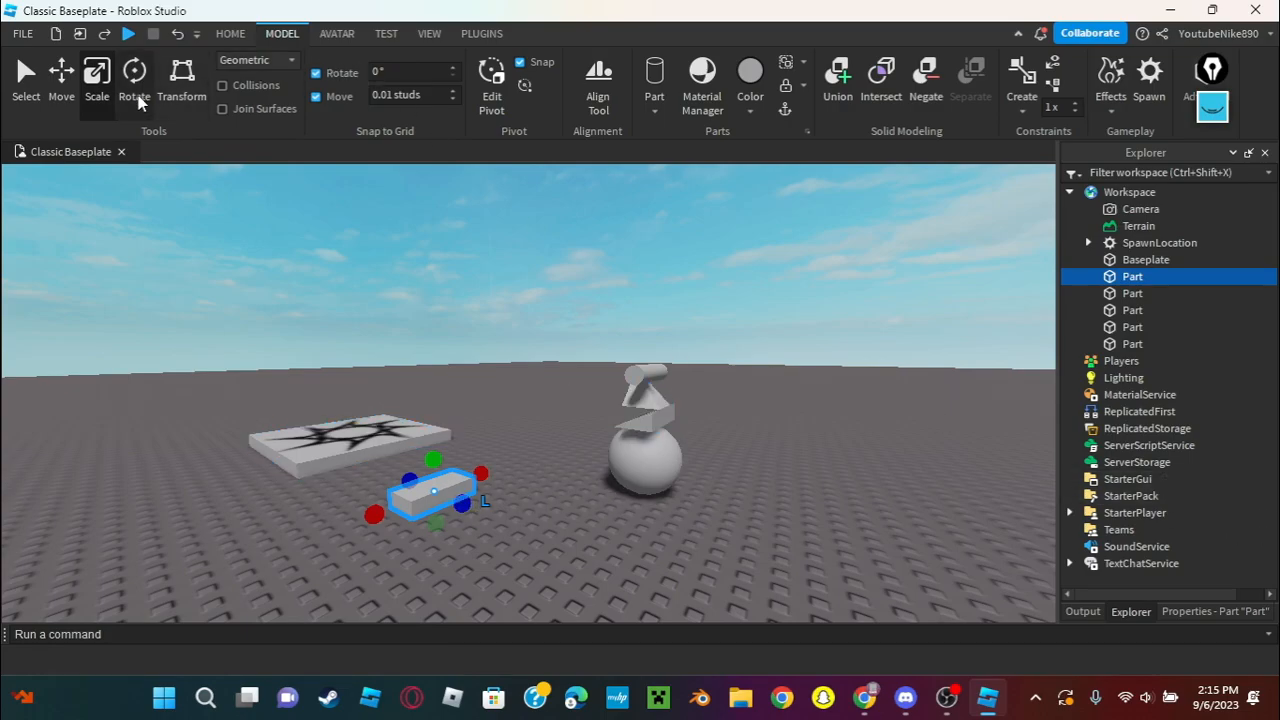
# Turn the block part about its vertical axis on the baseplate with the Rotate tool.
pyautogui.click(134, 80)
pyautogui.moveTo(557, 311); pyautogui.dragTo(484, 313, button='right')
pyautogui.scroll(3, 581, 336)
pyautogui.moveTo(589, 327); pyautogui.dragTo(505, 367)
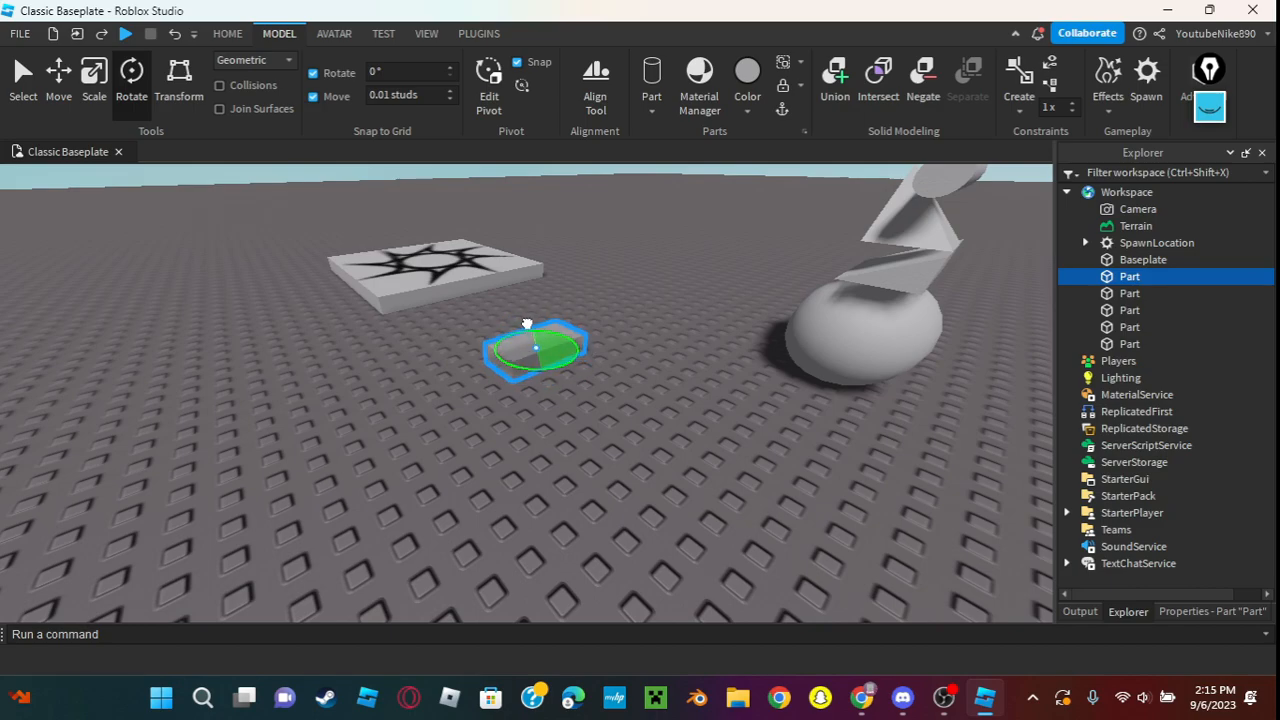
pyautogui.moveTo(532, 394); pyautogui.dragTo(524, 369)
# Widen the rotated block part with the Scale tool.
pyautogui.moveTo(603, 430); pyautogui.dragTo(603, 400, button='right')
pyautogui.press('w')
pyautogui.click(92, 70)
pyautogui.moveTo(624, 452); pyautogui.dragTo(795, 483)
pyautogui.press('a')
pyautogui.moveTo(706, 540); pyautogui.dragTo(578, 505, button='right')
pyautogui.press('s')
pyautogui.press('w')
pyautogui.press('d')
pyautogui.press('s')
pyautogui.press('w')
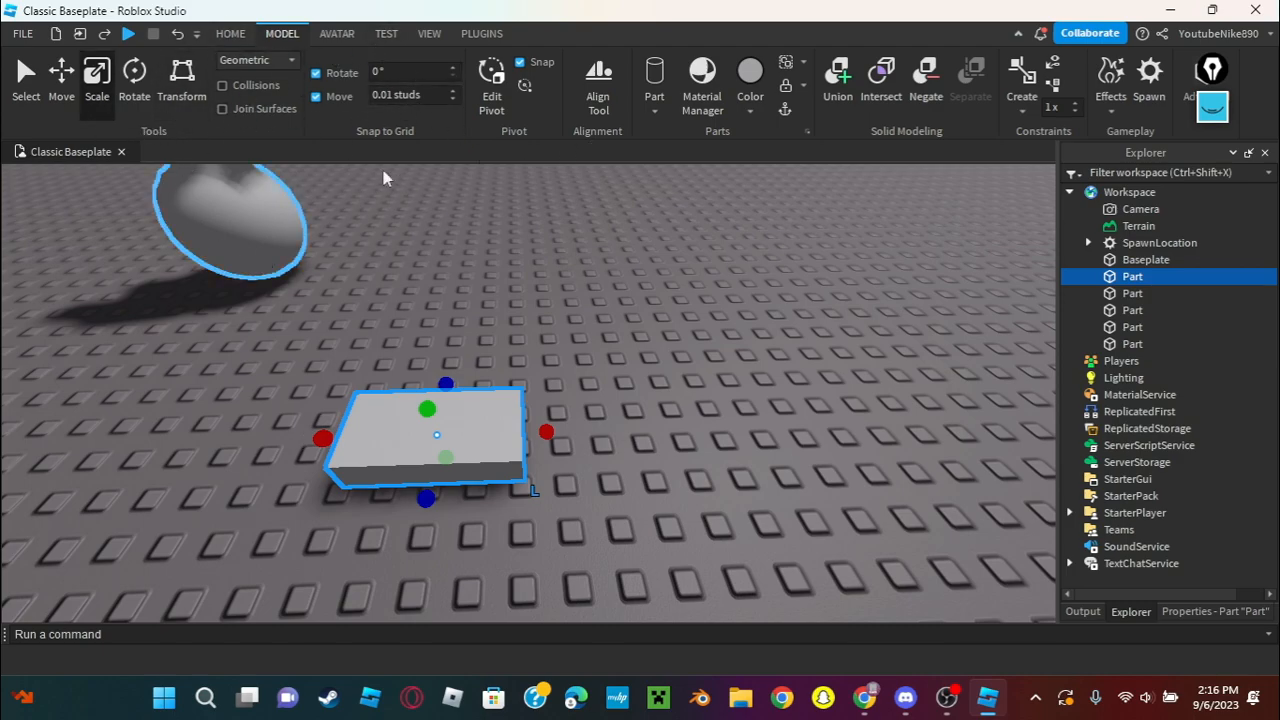
# Examine the move increment in the Snap to Grid settings.
pyautogui.click(393, 94)
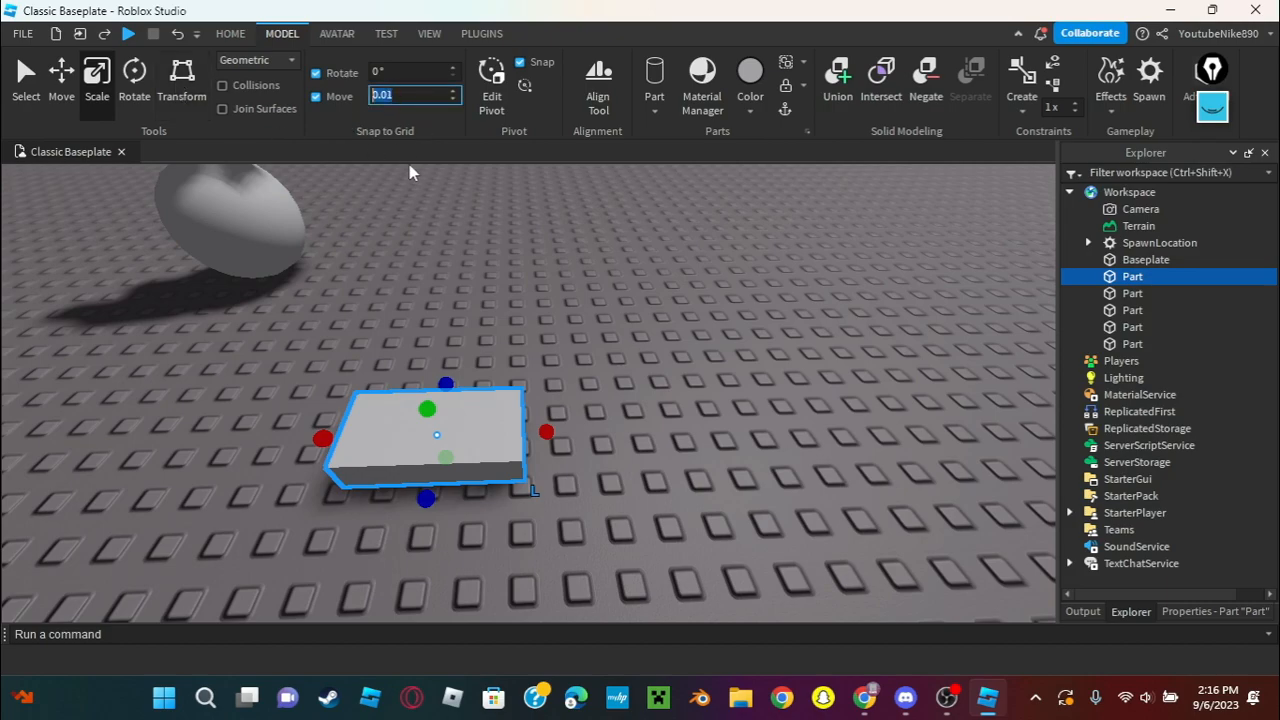
pyautogui.click(374, 123)
pyautogui.click(387, 96)
pyautogui.click(396, 117)
pyautogui.click(397, 95)
pyautogui.click(407, 118)
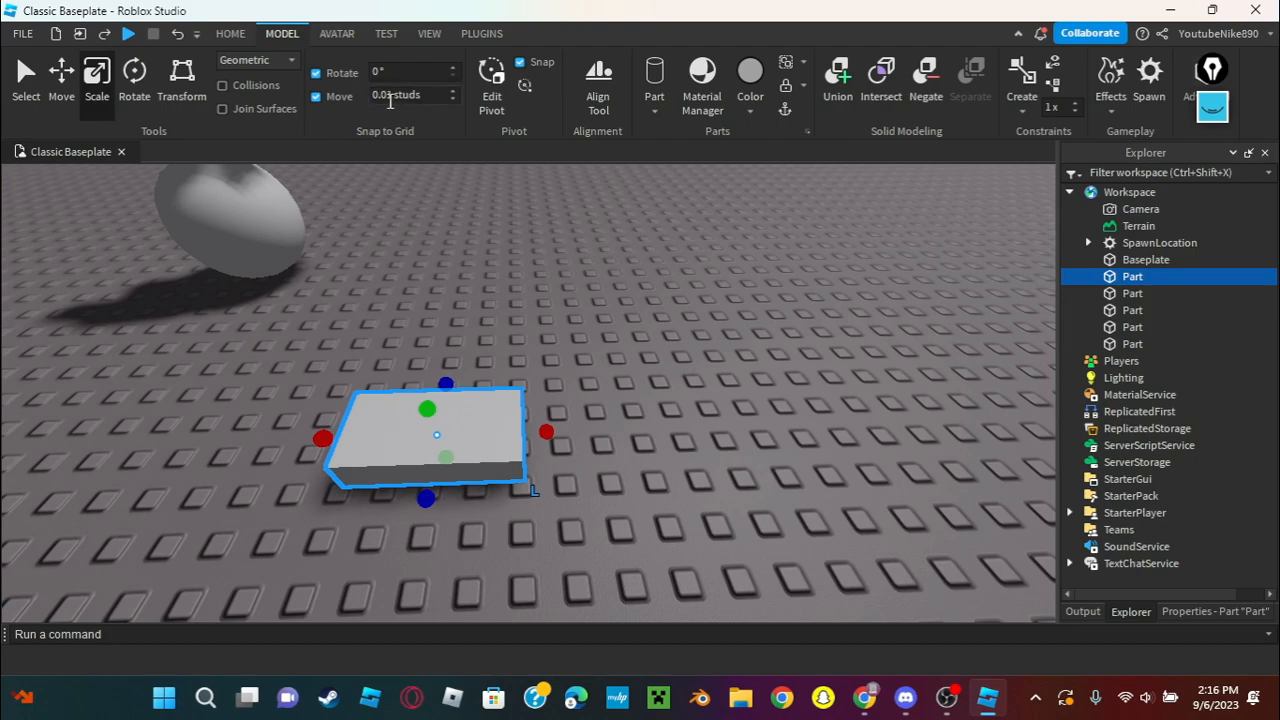
# Set the move snap increment to 0.1 studs and lengthen the selected block part with the Scale tool.
pyautogui.moveTo(547, 425); pyautogui.dragTo(445, 470)
pyautogui.click(398, 94)
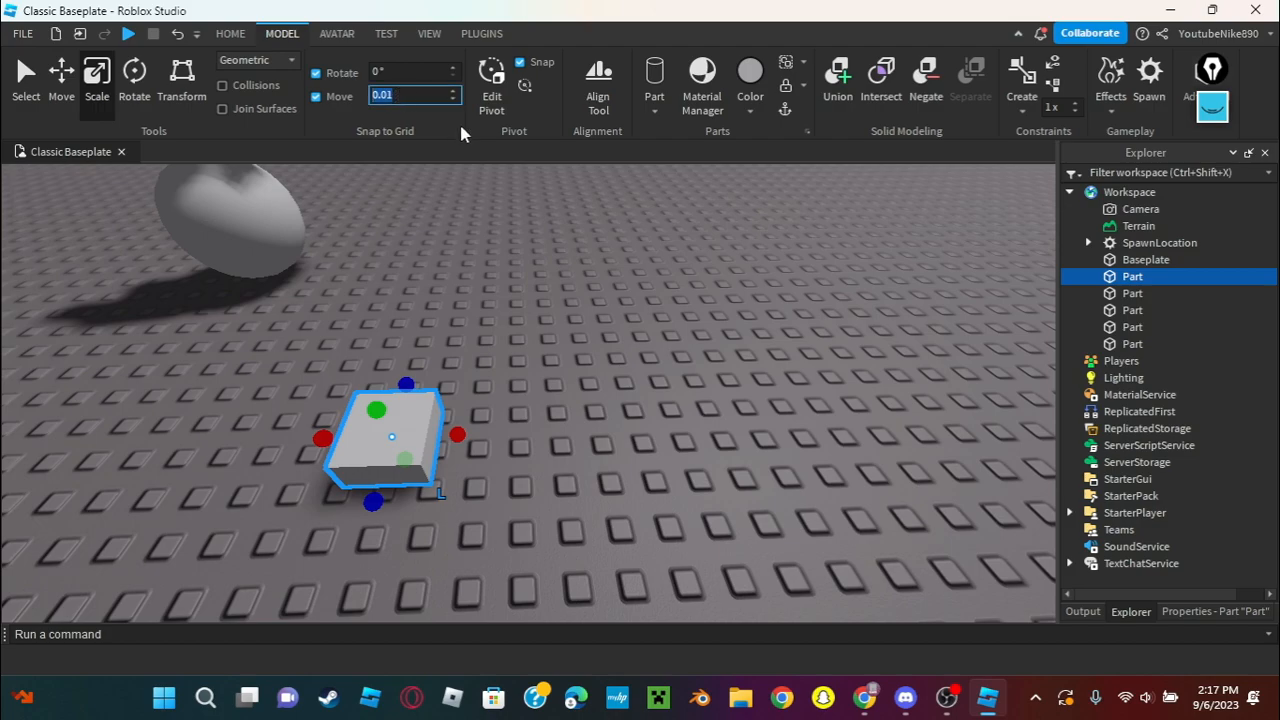
pyautogui.press('BackSpace')
pyautogui.hotkey('ctrl', 'z')
pyautogui.press('BackSpace')
pyautogui.write('0.1')
pyautogui.press('Return')
pyautogui.moveTo(457, 444); pyautogui.dragTo(691, 449)
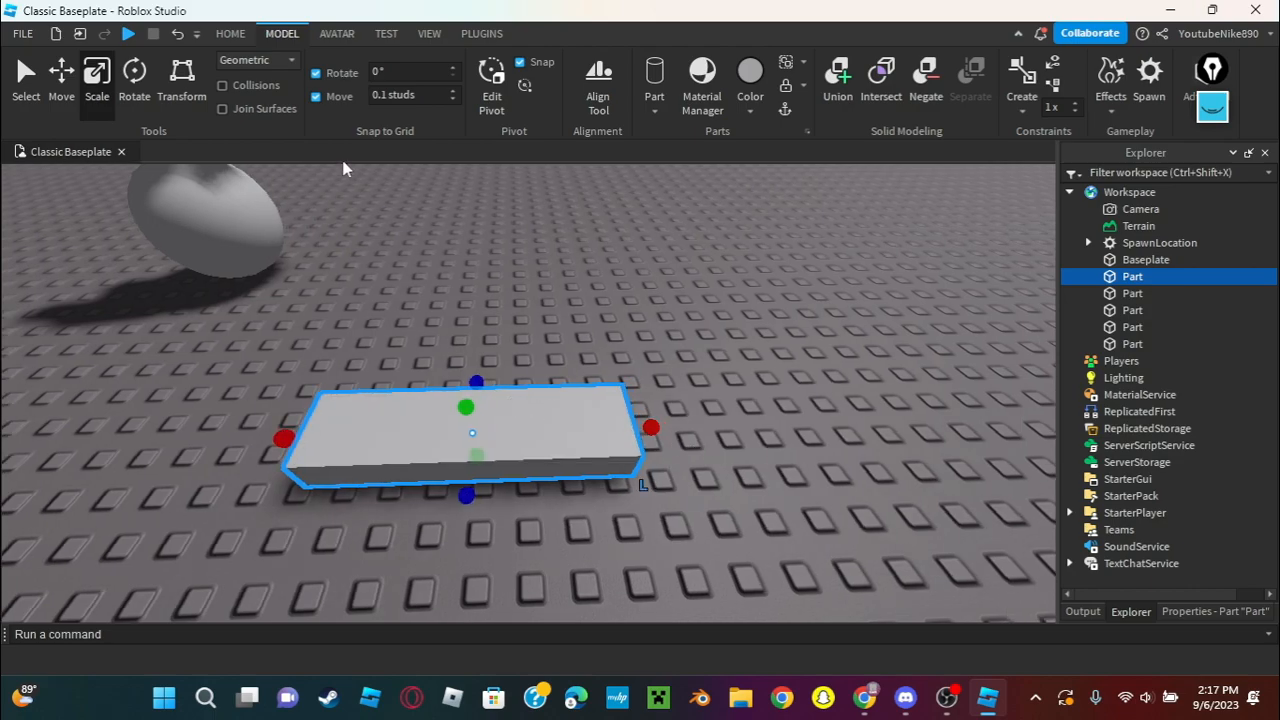
# Set the move snap increment to 1 stud and extend one end of the block part.
pyautogui.click(405, 95)
pyautogui.write('1')
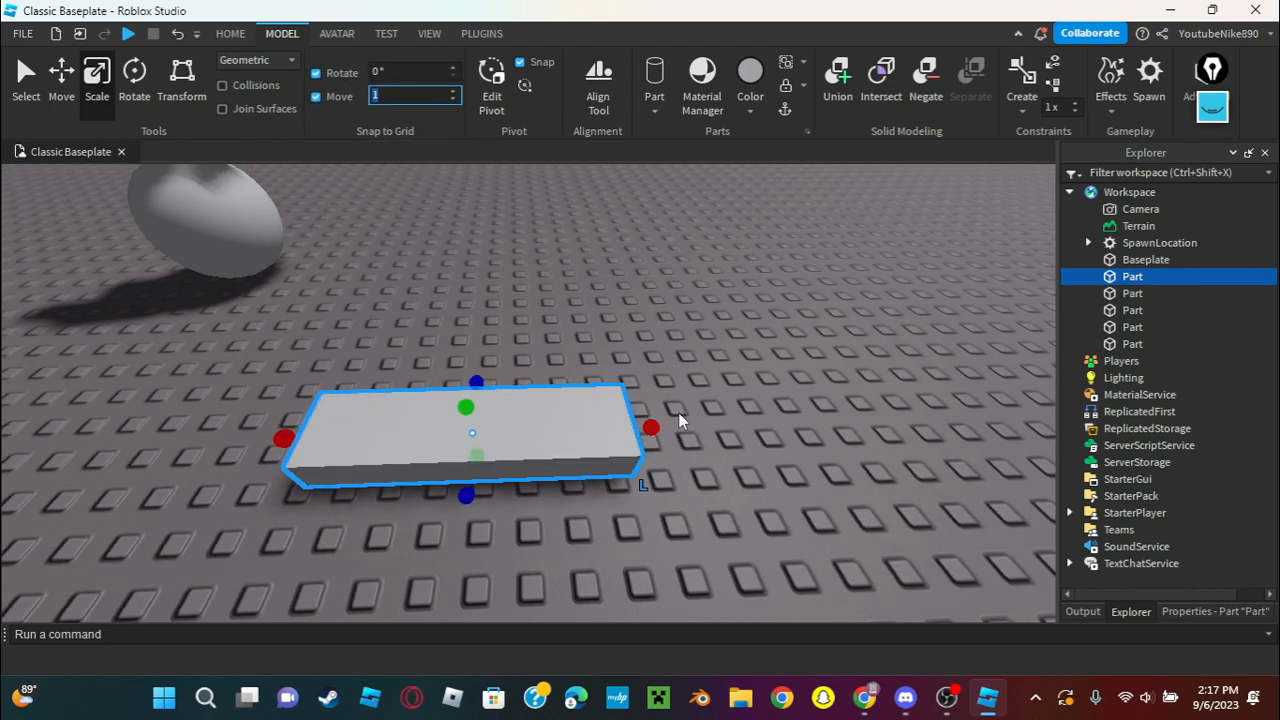
pyautogui.press('Return')
pyautogui.moveTo(651, 427); pyautogui.dragTo(684, 425)
pyautogui.press('d')
pyautogui.press('d')
pyautogui.click(597, 423)
pyautogui.scroll(5, 592, 432)
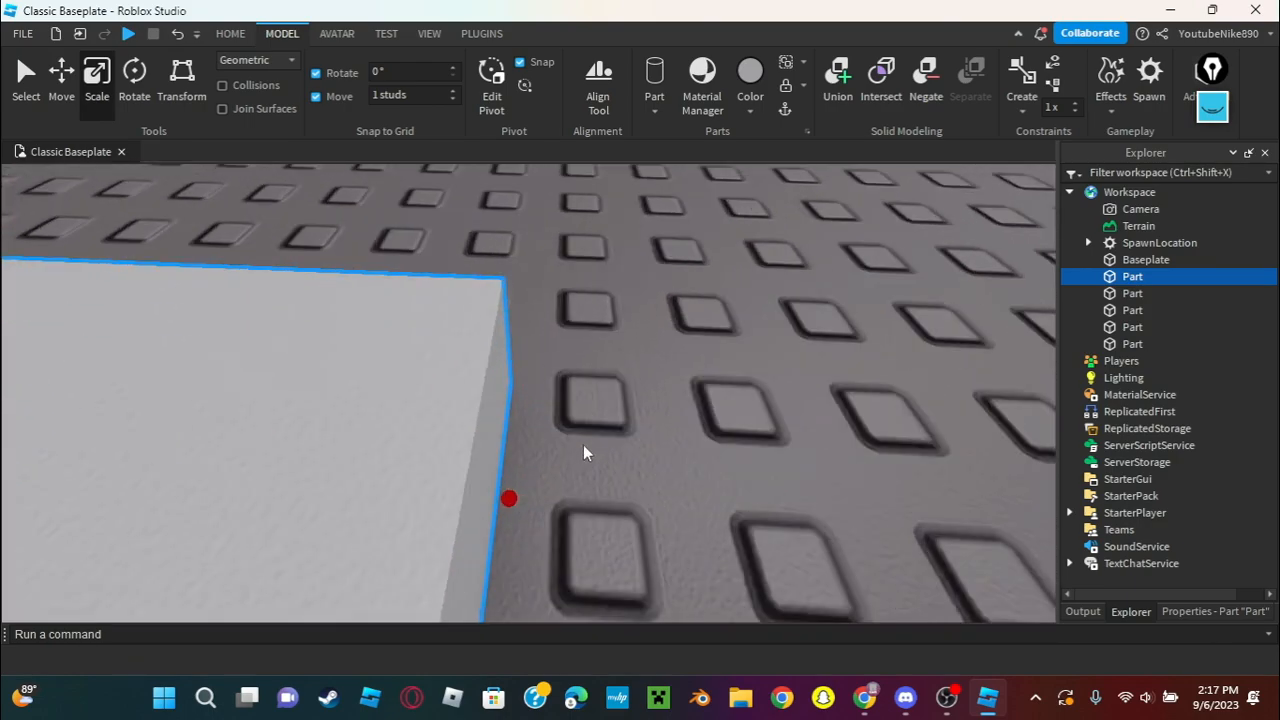
pyautogui.press('d')
pyautogui.moveTo(602, 388); pyautogui.dragTo(344, 382, button='right')
pyautogui.press('a')
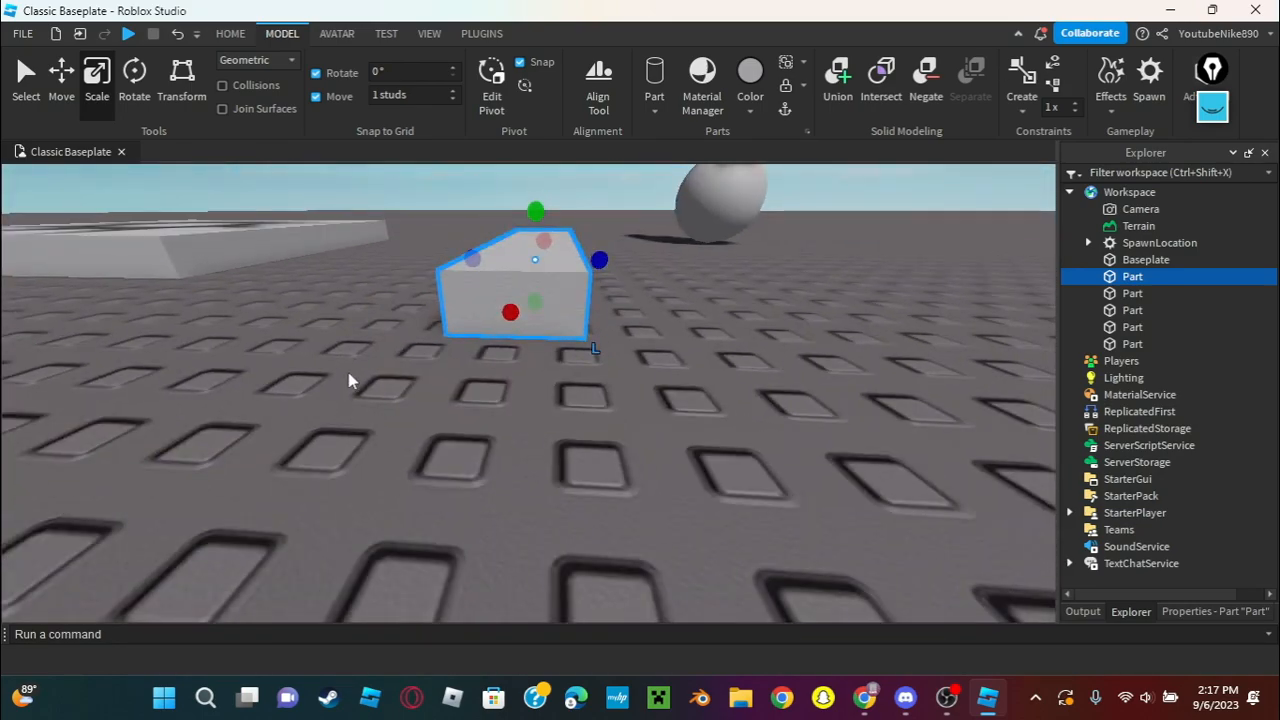
# Stretch the block part lengthwise across the baseplate in one-stud increments with the Scale tool.
pyautogui.hotkey('ctrl', '2')
pyautogui.moveTo(625, 253)
pyautogui.mouseDown()
pyautogui.moveTo(651, 257)
pyautogui.moveTo(600, 242)
pyautogui.moveTo(629, 262)
pyautogui.mouseUp()
pyautogui.moveTo(629, 263); pyautogui.dragTo(647, 281, button='right')
pyautogui.scroll(-3, 647, 281)
pyautogui.press('w')
pyautogui.click(102, 91)
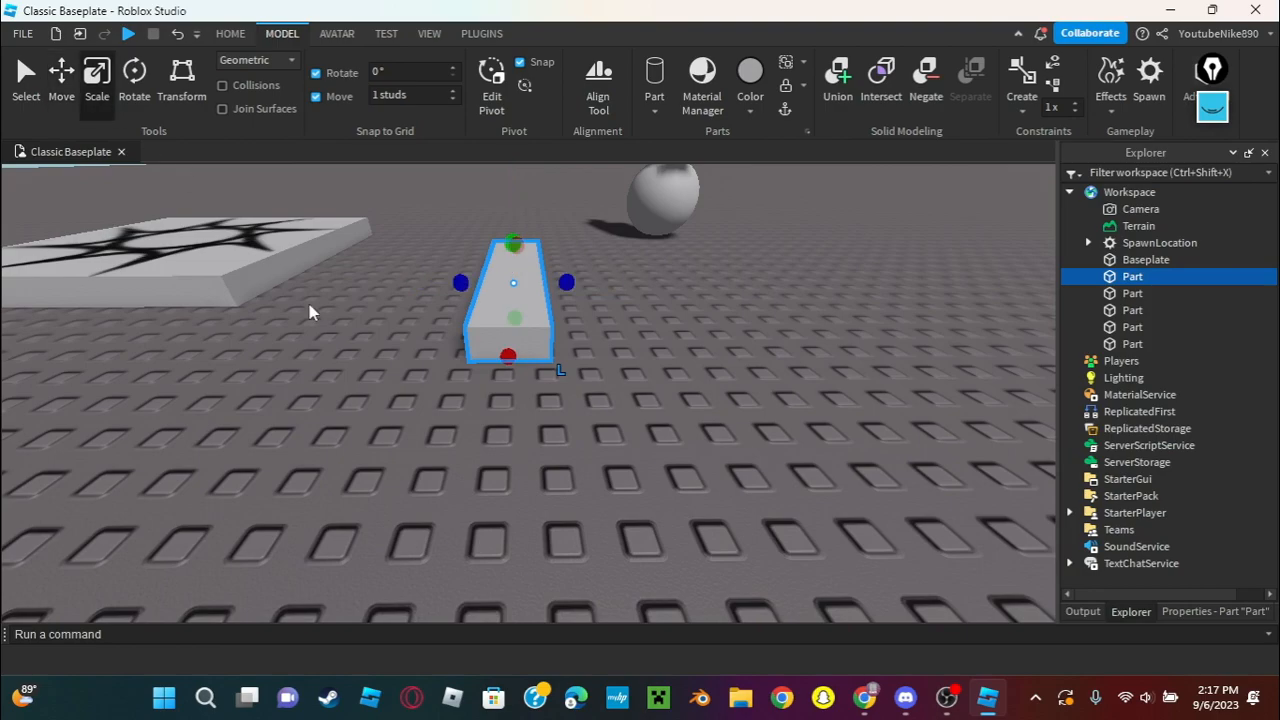
pyautogui.moveTo(511, 362); pyautogui.dragTo(505, 488)
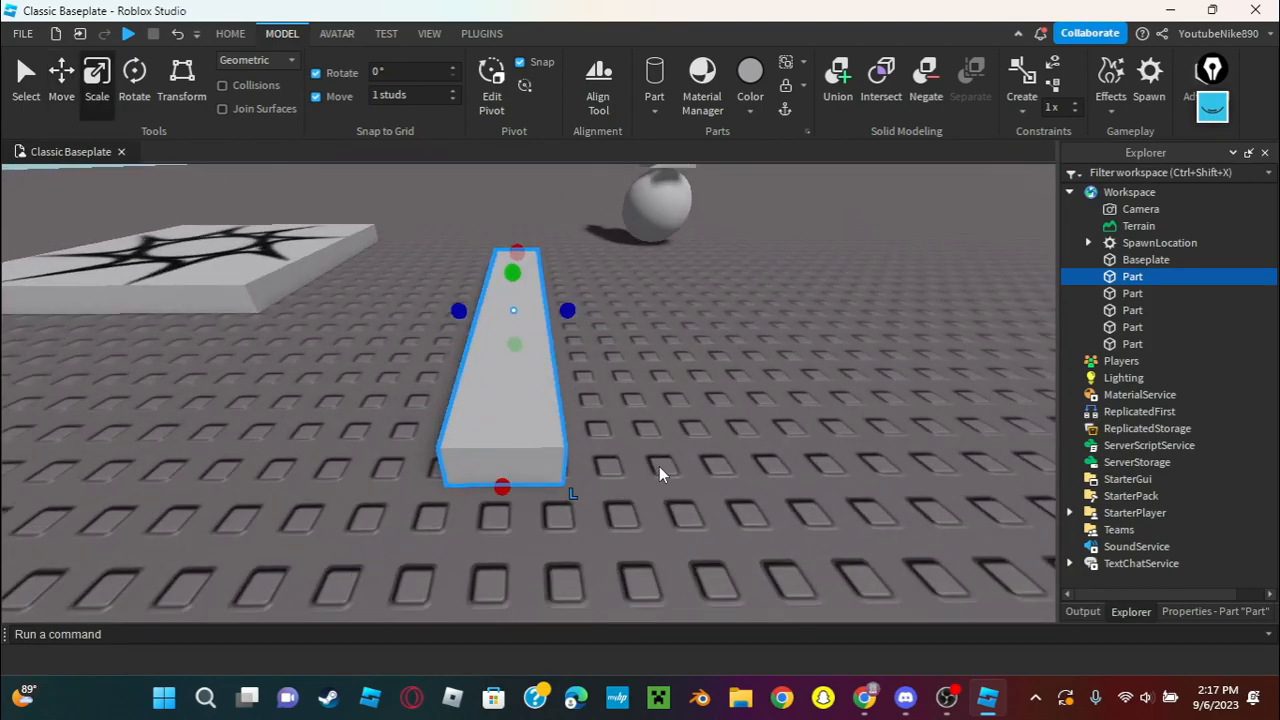
pyautogui.scroll(-5, 523, 457)
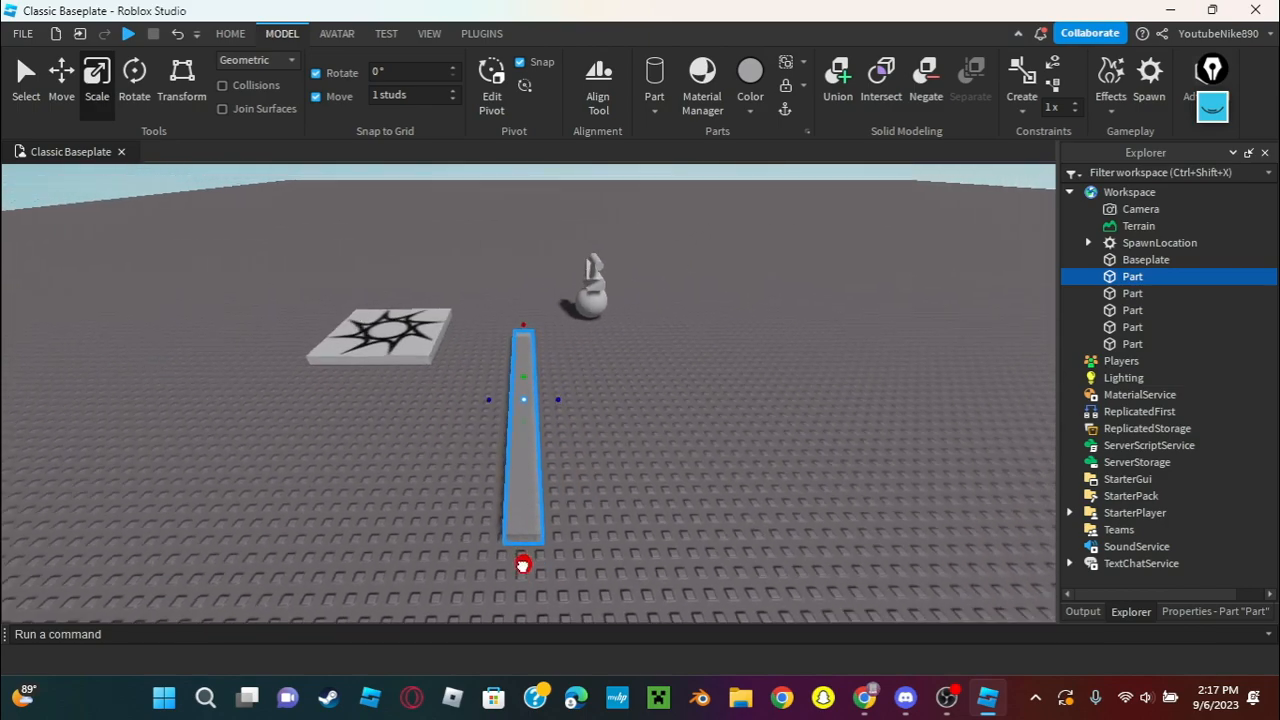
pyautogui.scroll(-8, 521, 562)
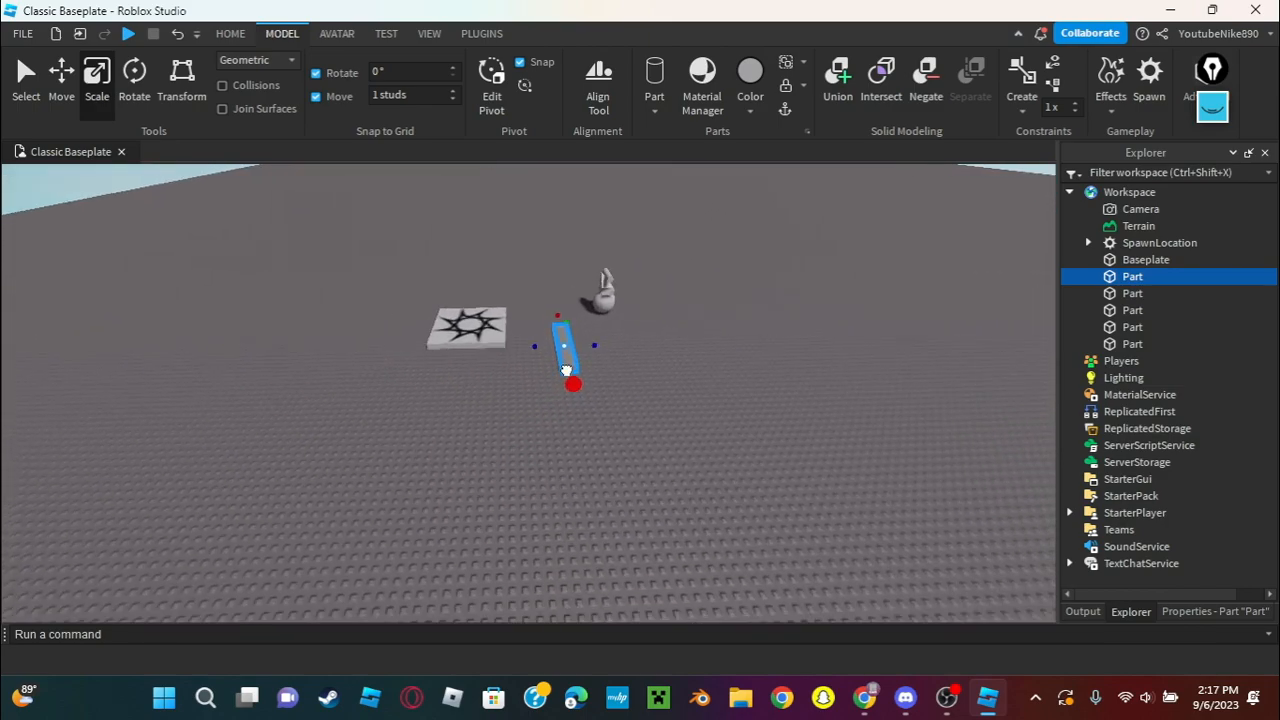
# Set the move snap increment to 0.01 studs and shorten the block part back to a small block.
pyautogui.press('w')
pyautogui.moveTo(554, 392); pyautogui.dragTo(545, 395, button='right')
pyautogui.press('s')
pyautogui.press('w')
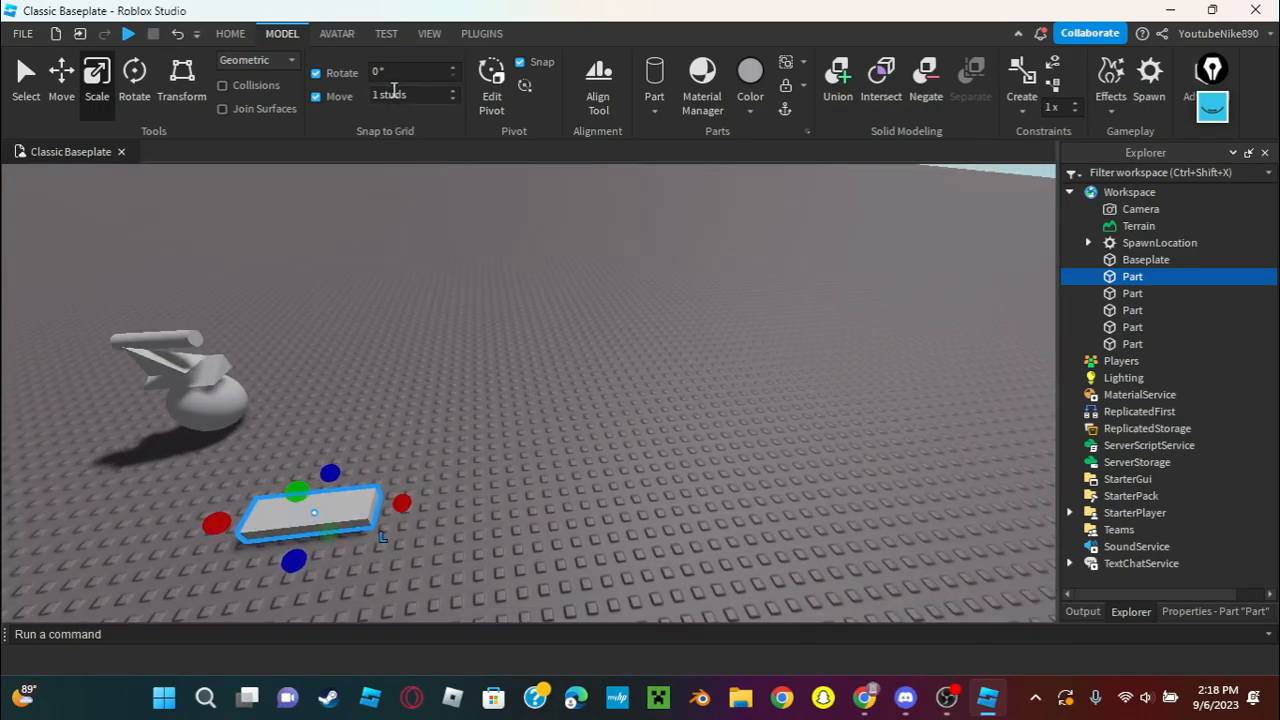
pyautogui.moveTo(441, 380); pyautogui.dragTo(442, 378, button='right')
pyautogui.press('s')
pyautogui.scroll(6, 443, 379)
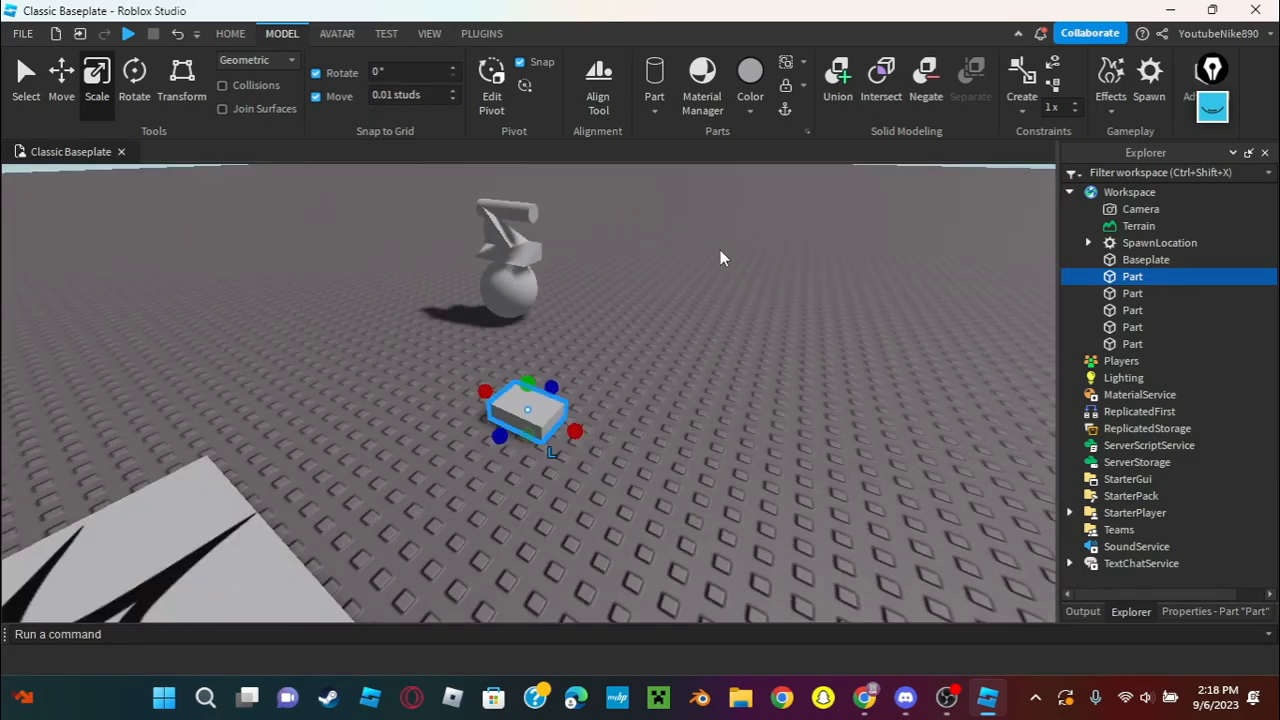
pyautogui.moveTo(780, 286); pyautogui.dragTo(780, 287, button='right')
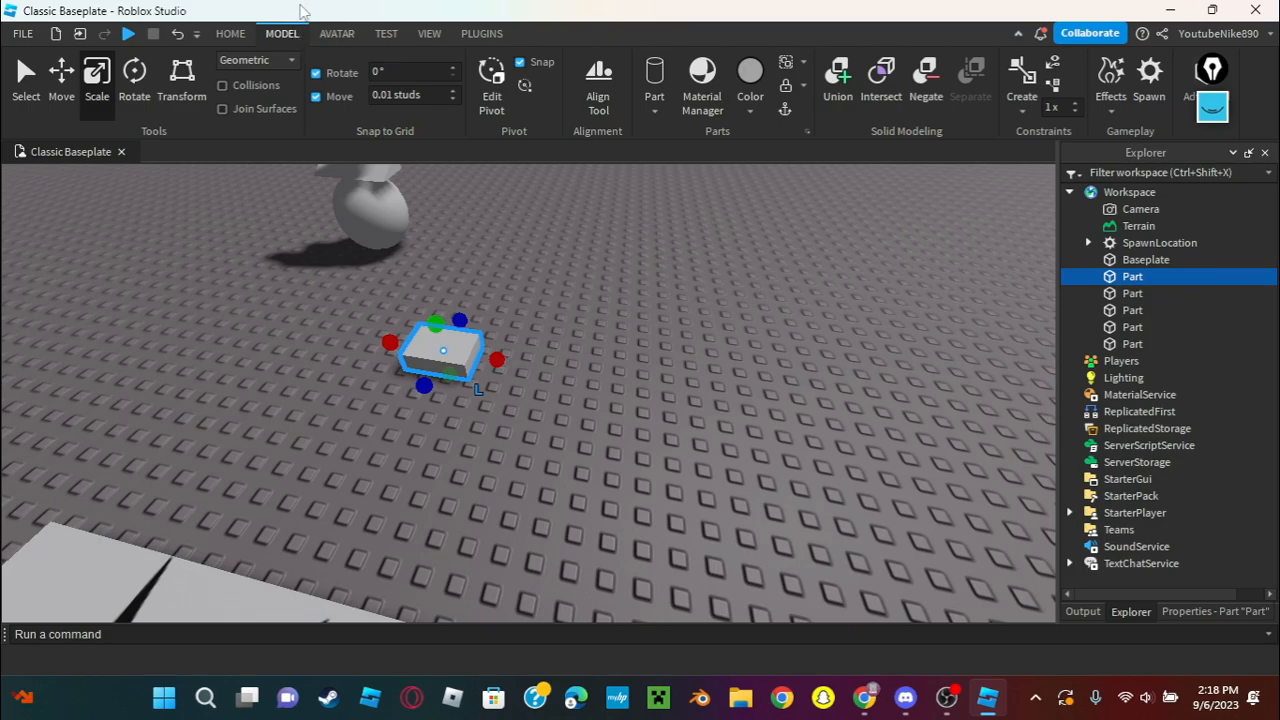
# Deselect the block and generate an R15 masculine My Avatar rig on the baseplate with Rig Builder.
pyautogui.click(357, 38)
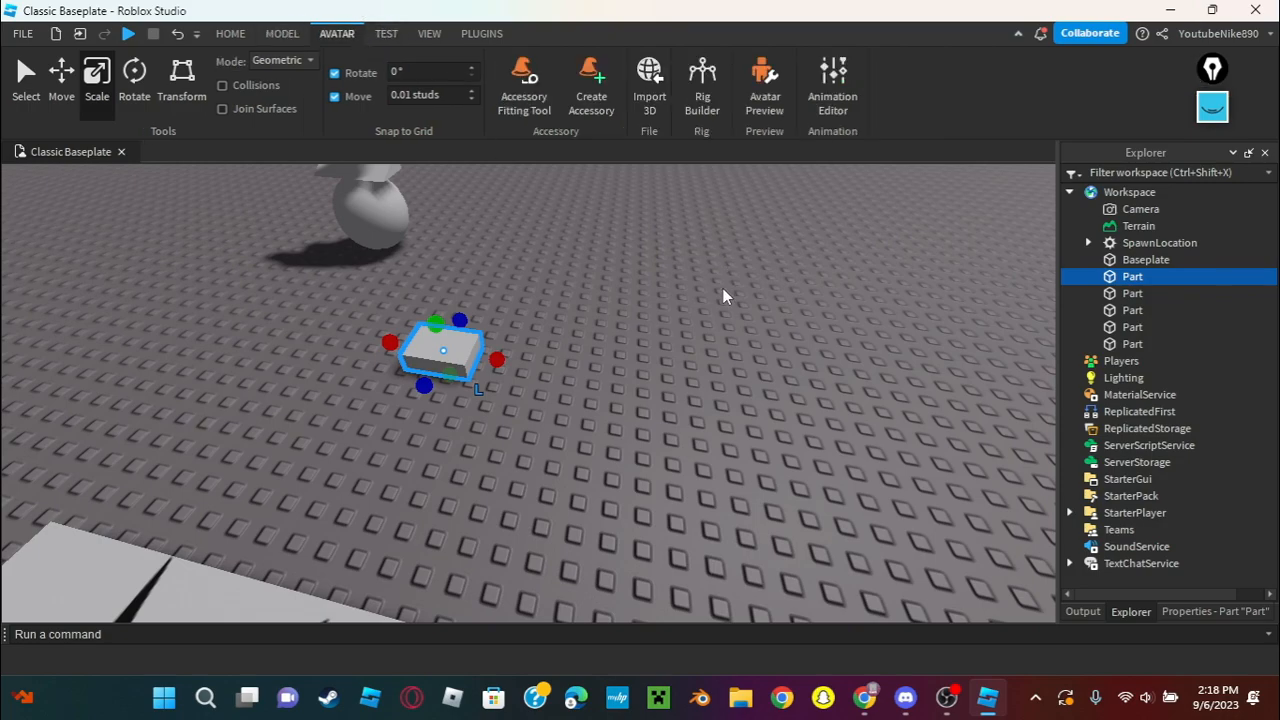
pyautogui.moveTo(723, 288); pyautogui.dragTo(723, 289, button='right')
pyautogui.press('s')
pyautogui.click(714, 217)
pyautogui.moveTo(721, 208); pyautogui.dragTo(722, 206, button='right')
pyautogui.press('w')
pyautogui.press('a')
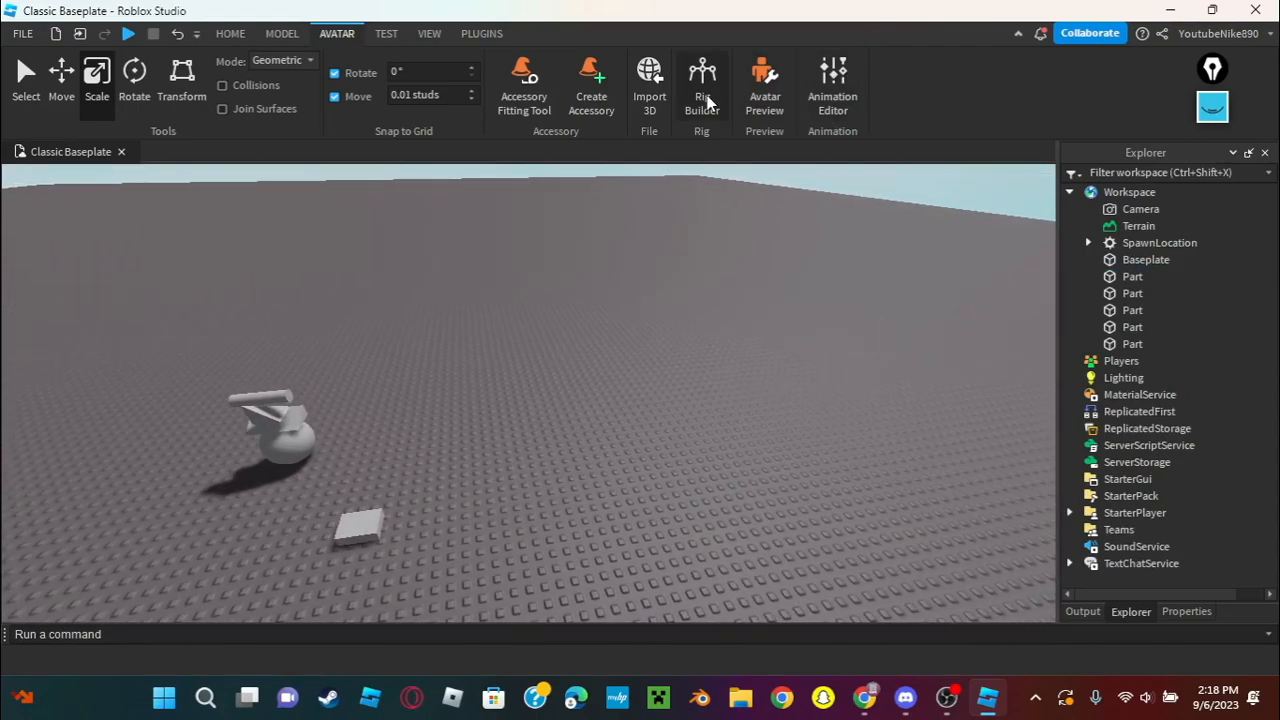
pyautogui.press('d')
pyautogui.press('d')
pyautogui.press('s')
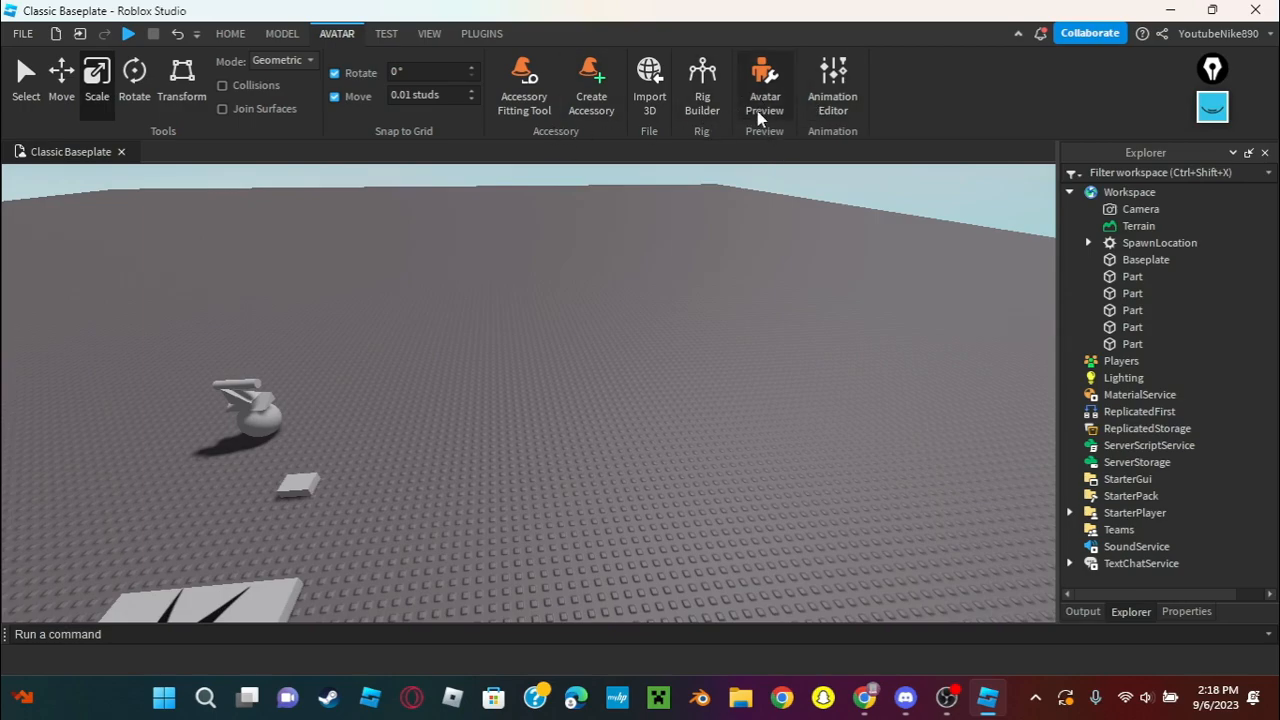
pyautogui.click(703, 100)
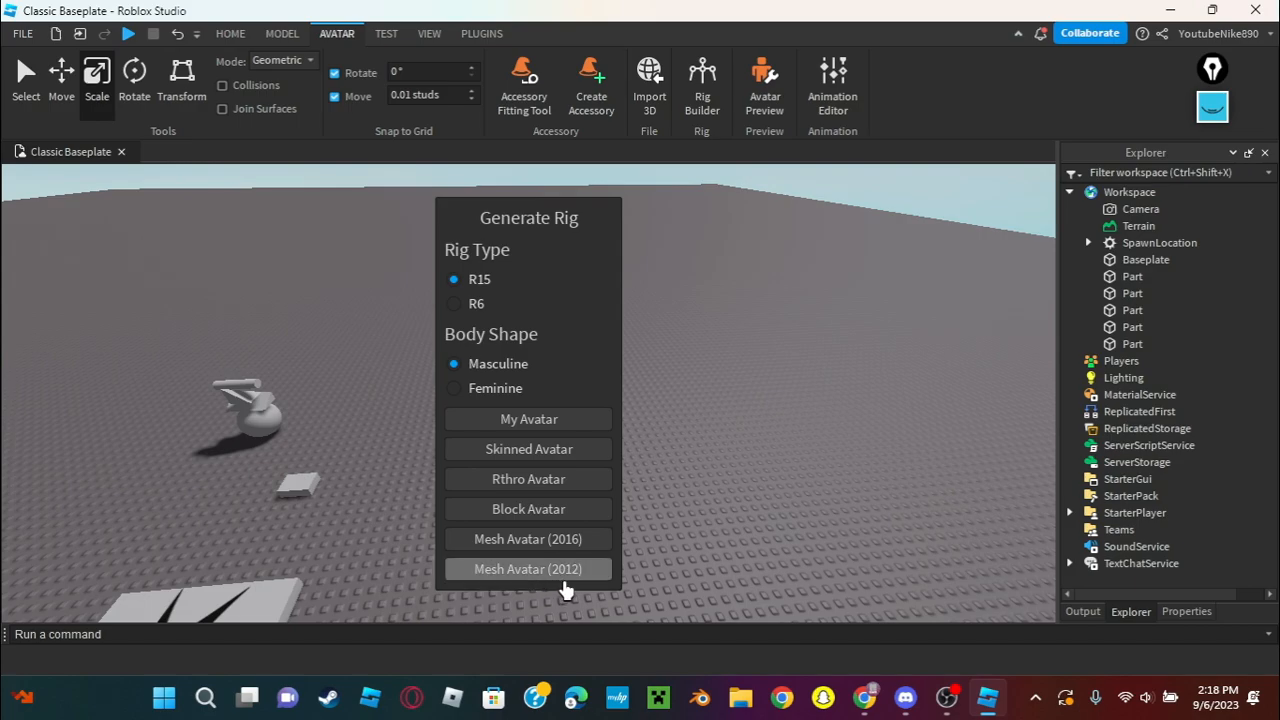
pyautogui.click(547, 421)
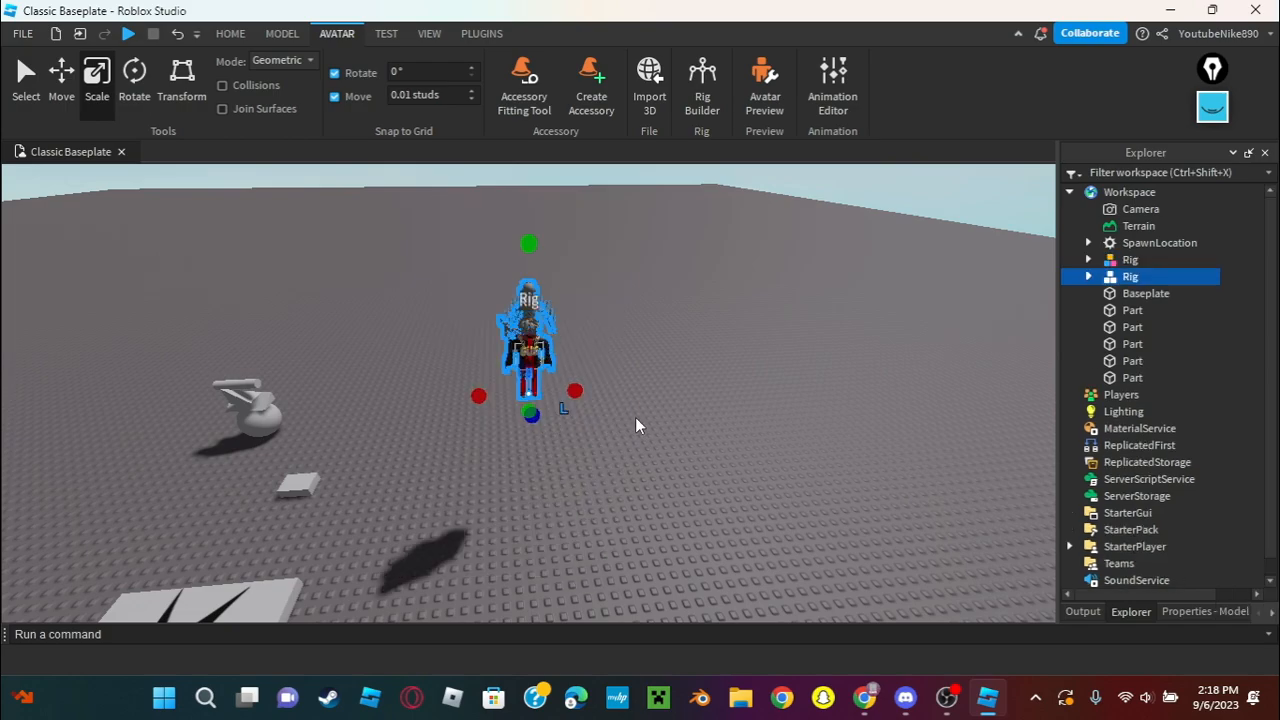
# Place one avatar rig on the baseplate near the small block and delete the duplicate rig.
pyautogui.moveTo(475, 457); pyautogui.dragTo(469, 473)
pyautogui.click(534, 367)
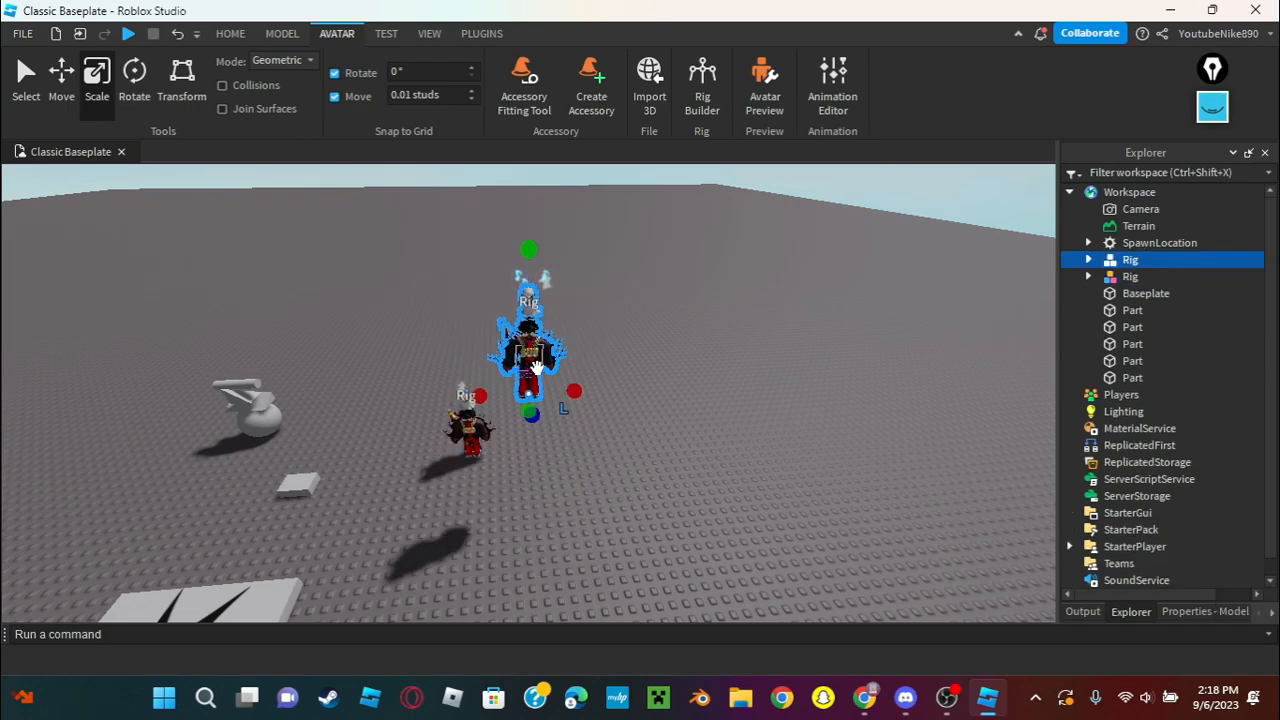
pyautogui.press('Delete')
# Examine the avatar rig up close from different distances and angles.
pyautogui.moveTo(537, 370); pyautogui.dragTo(592, 395, button='right')
pyautogui.press('w')
pyautogui.scroll(4, 619, 407)
pyautogui.scroll(-5, 592, 395)
pyautogui.scroll(4, 592, 395)
pyautogui.scroll(-5, 599, 393)
pyautogui.scroll(2, 630, 480)
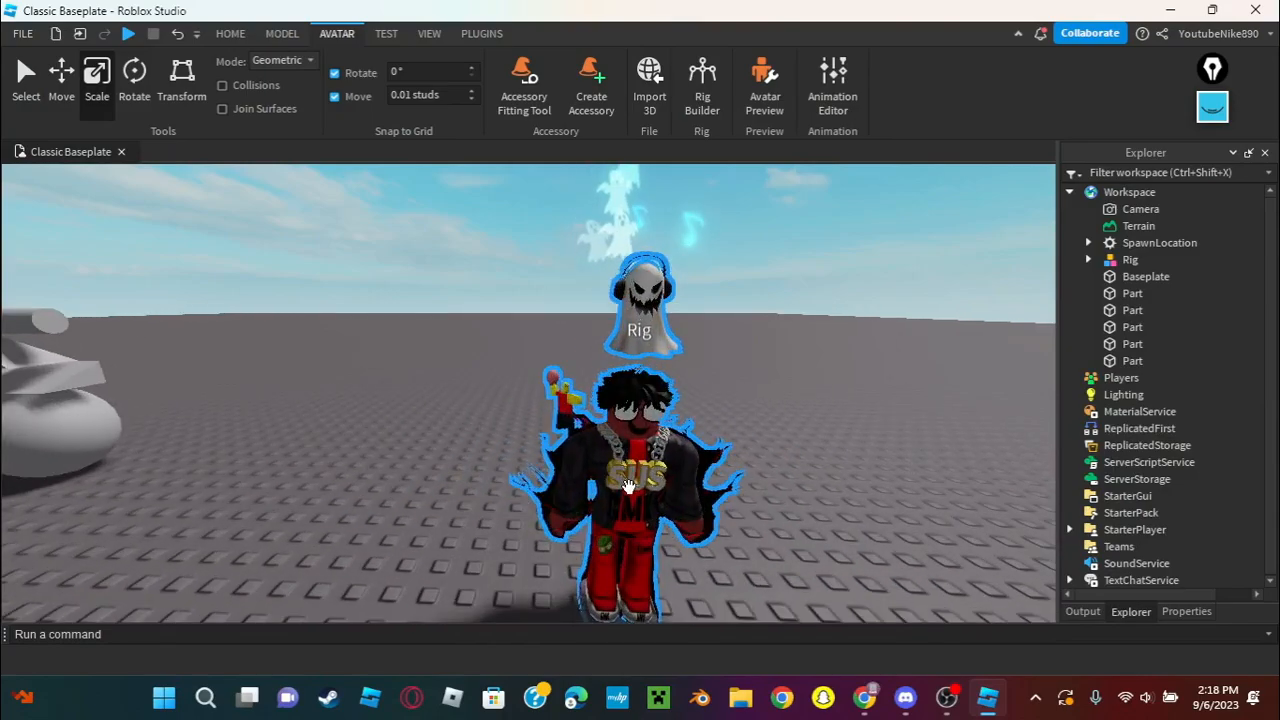
pyautogui.click(634, 484)
pyautogui.press('f')
pyautogui.scroll(4, 688, 460)
pyautogui.scroll(-5, 687, 468)
pyautogui.moveTo(686, 463); pyautogui.dragTo(712, 401, button='right')
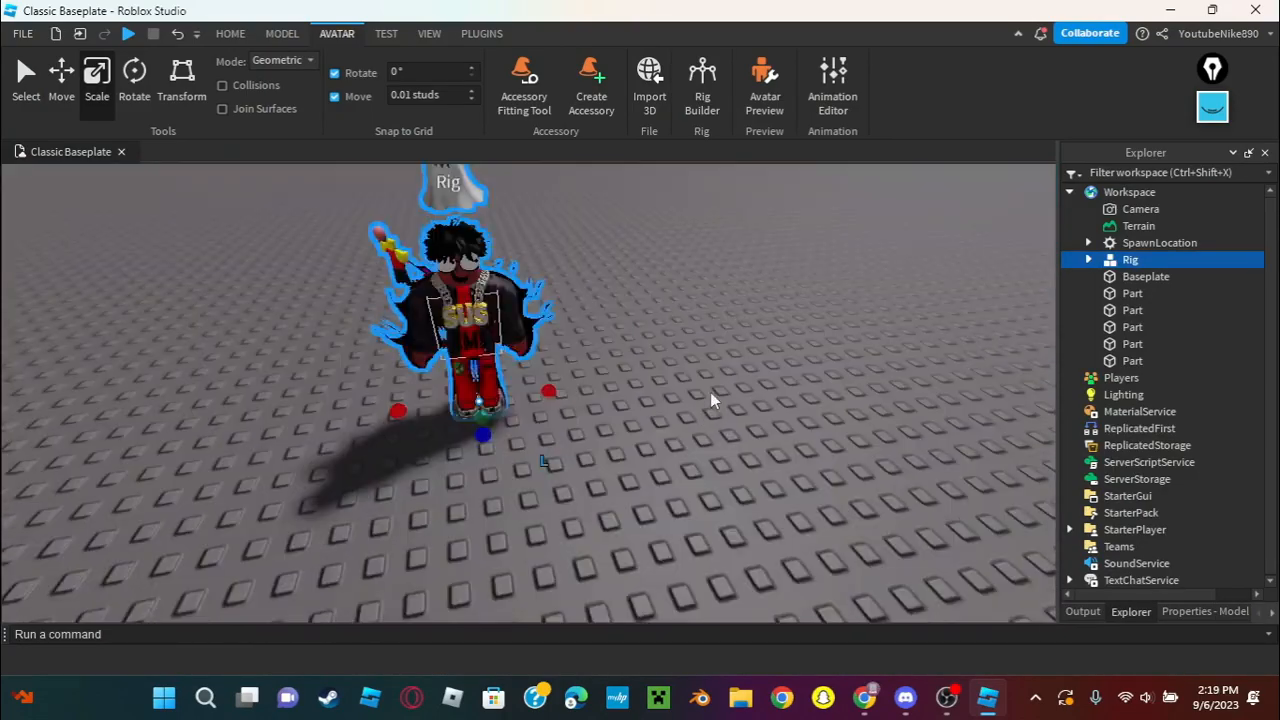
pyautogui.press('s')
pyautogui.press('w')
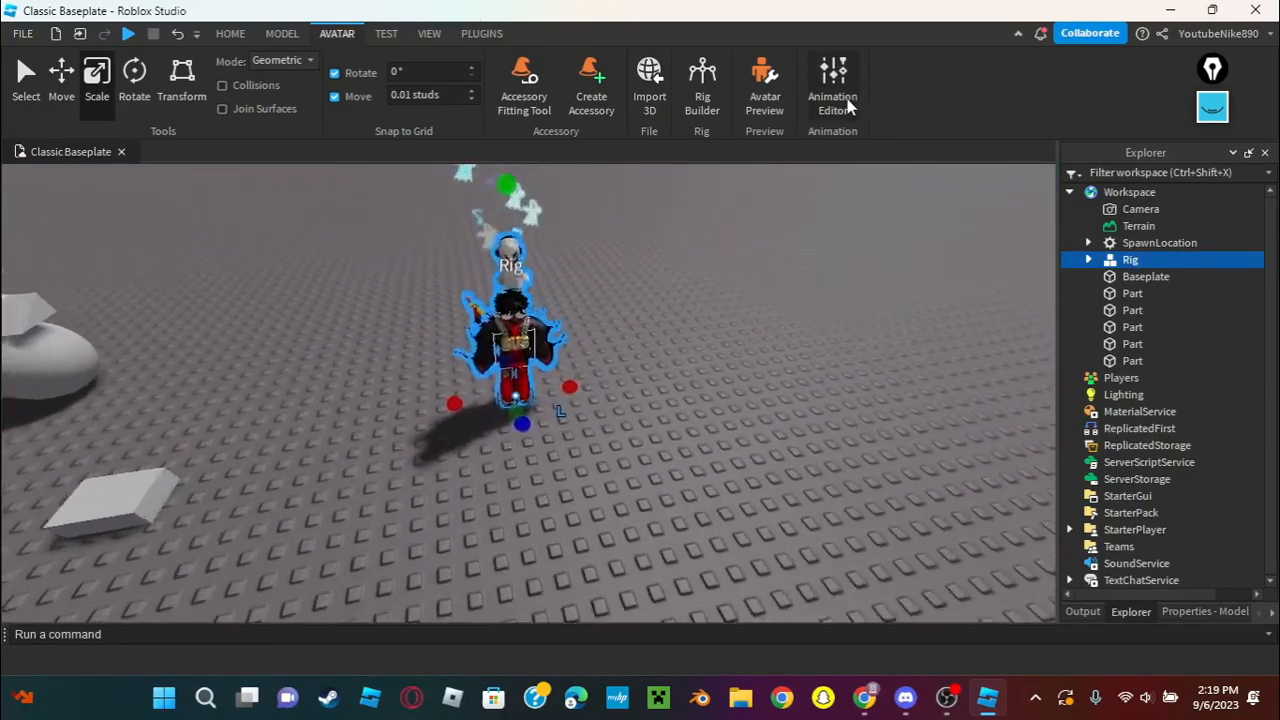
# Open the Animation Editor for the avatar rig and create an animation named "Wave hand".
pyautogui.click(845, 94)
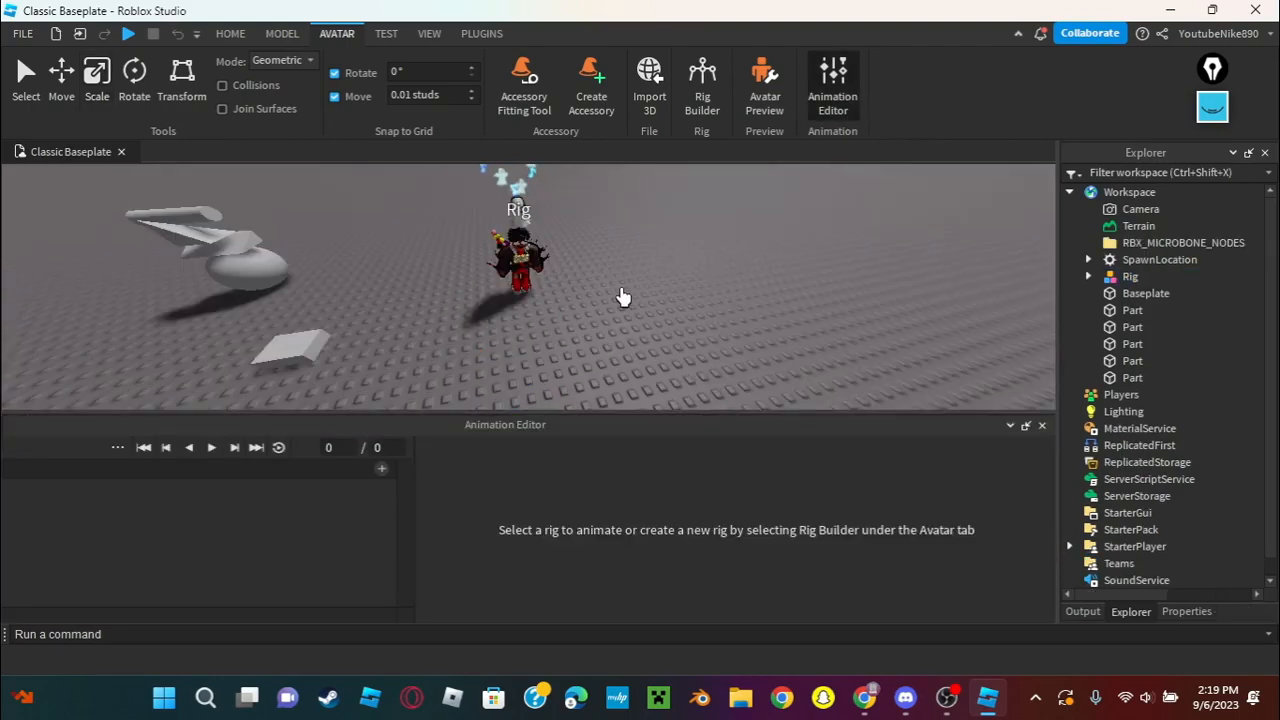
pyautogui.click(521, 247)
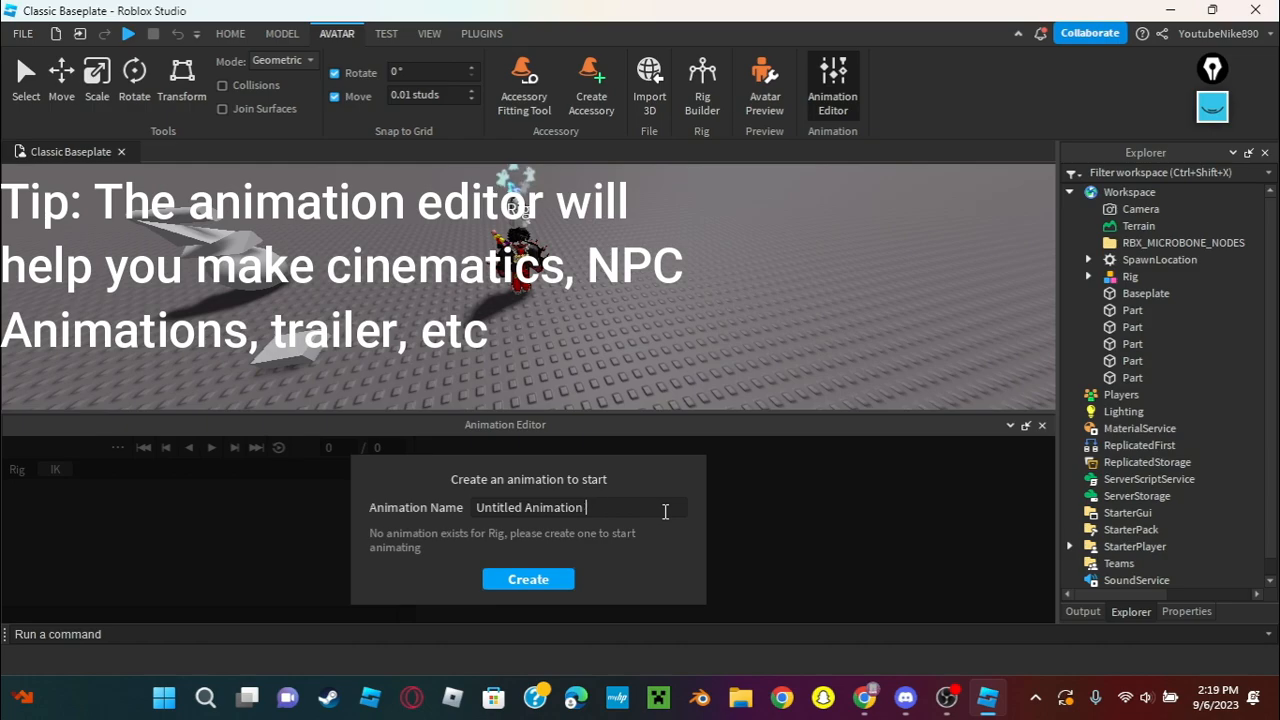
pyautogui.press('BackSpace')
pyautogui.press('BackSpace')
pyautogui.press('BackSpace')
pyautogui.press('BackSpace')
pyautogui.press('BackSpace')
pyautogui.press('BackSpace')
pyautogui.press('BackSpace')
pyautogui.press('BackSpace')
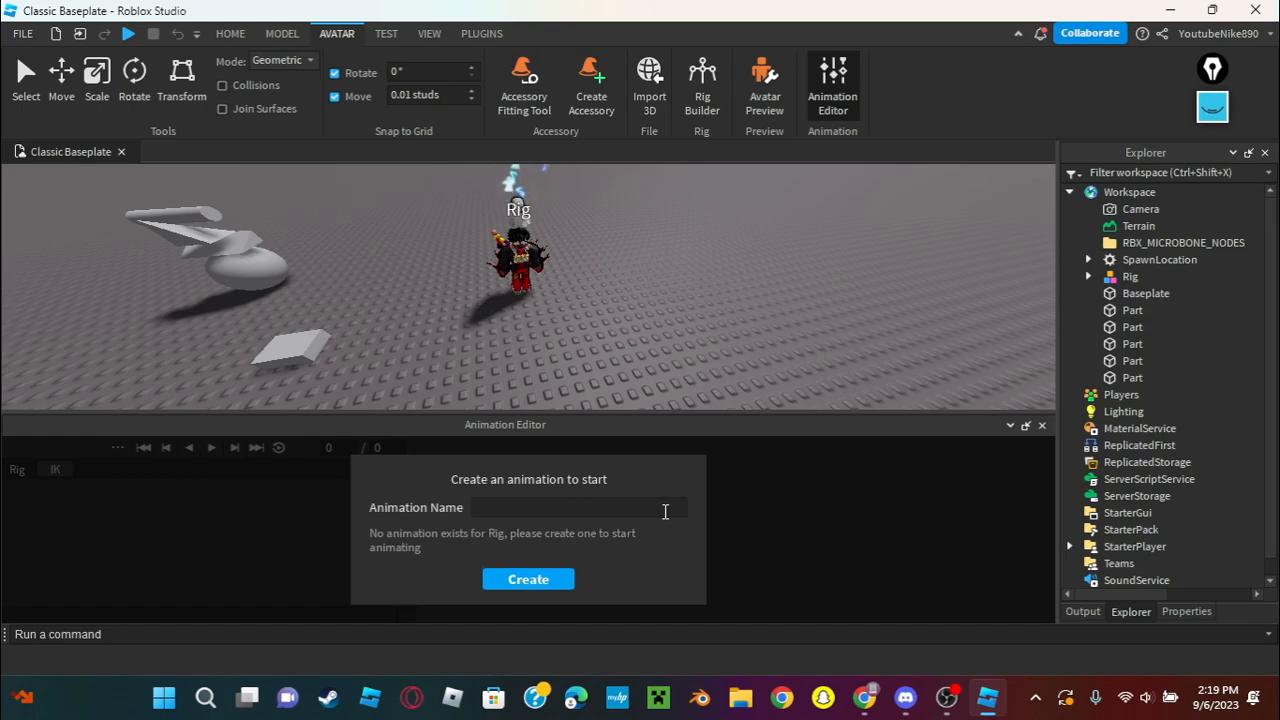
pyautogui.write('A')
pyautogui.press('BackSpace')
pyautogui.press('BackSpace')
pyautogui.press('BackSpace')
pyautogui.write('Wave hand')
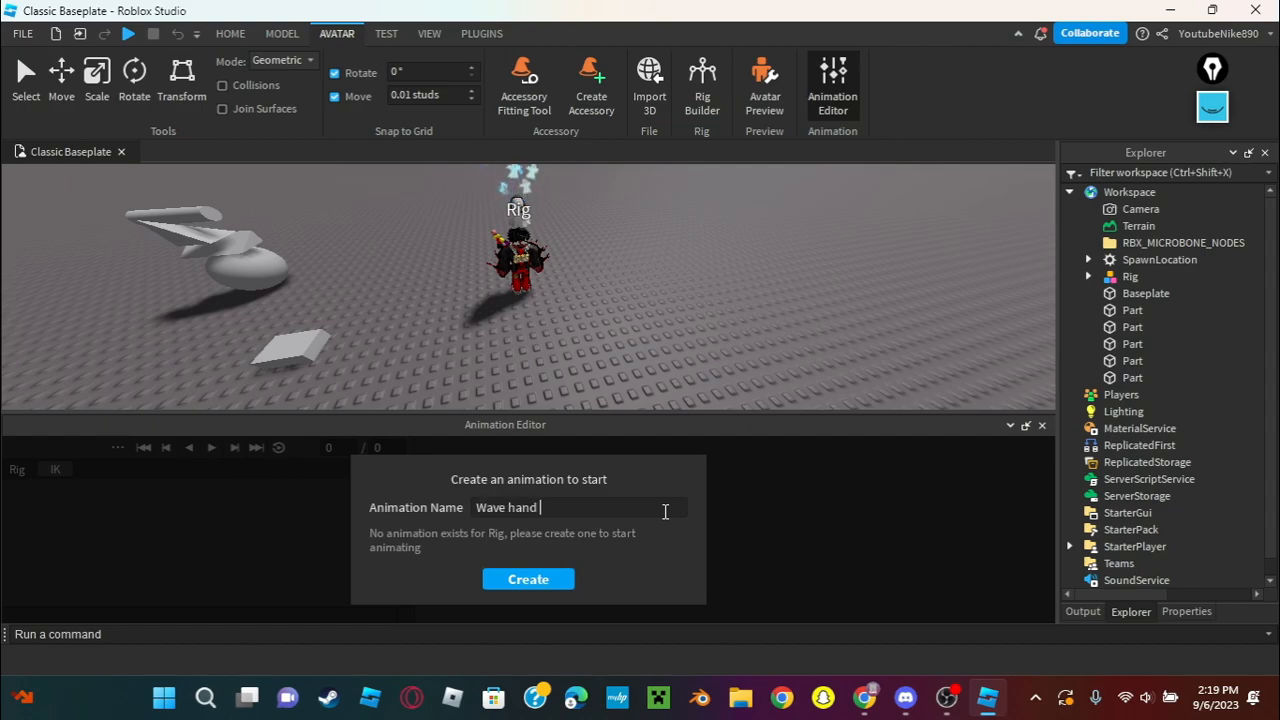
pyautogui.press('Return')
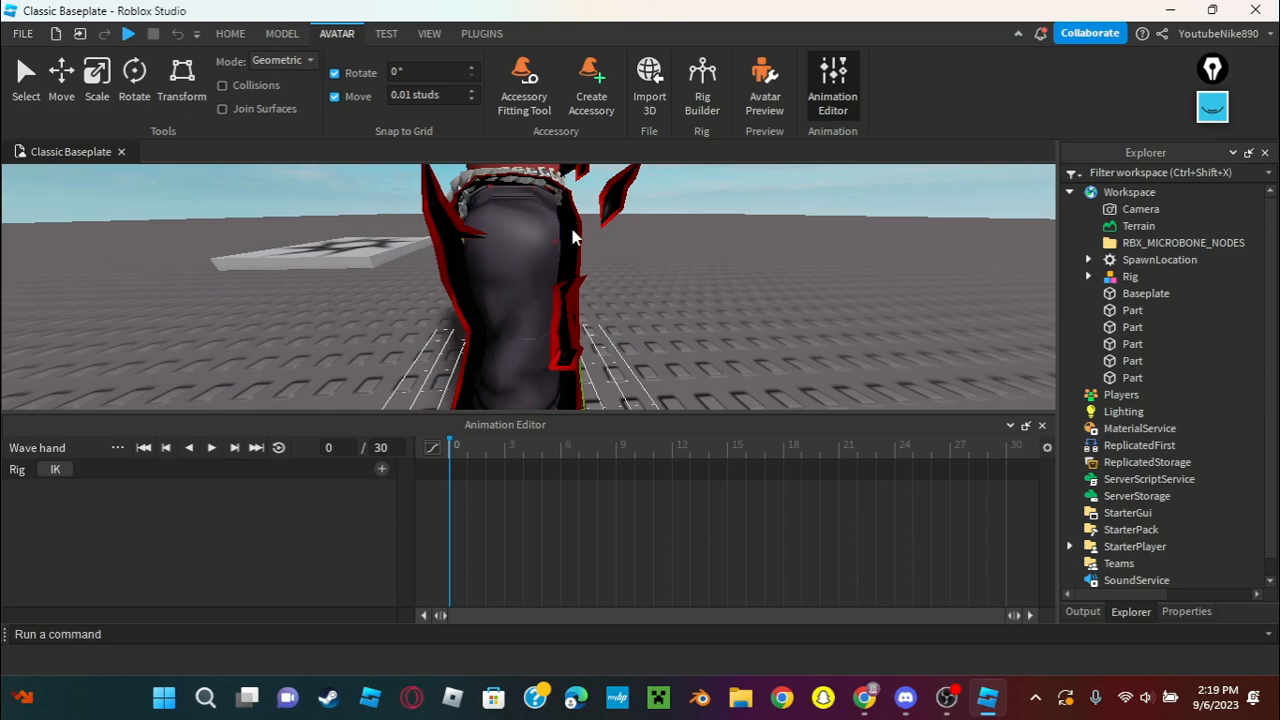
# Select the rig's left upper arm and rotate it outward and up at frame 0.
pyautogui.click(572, 228)
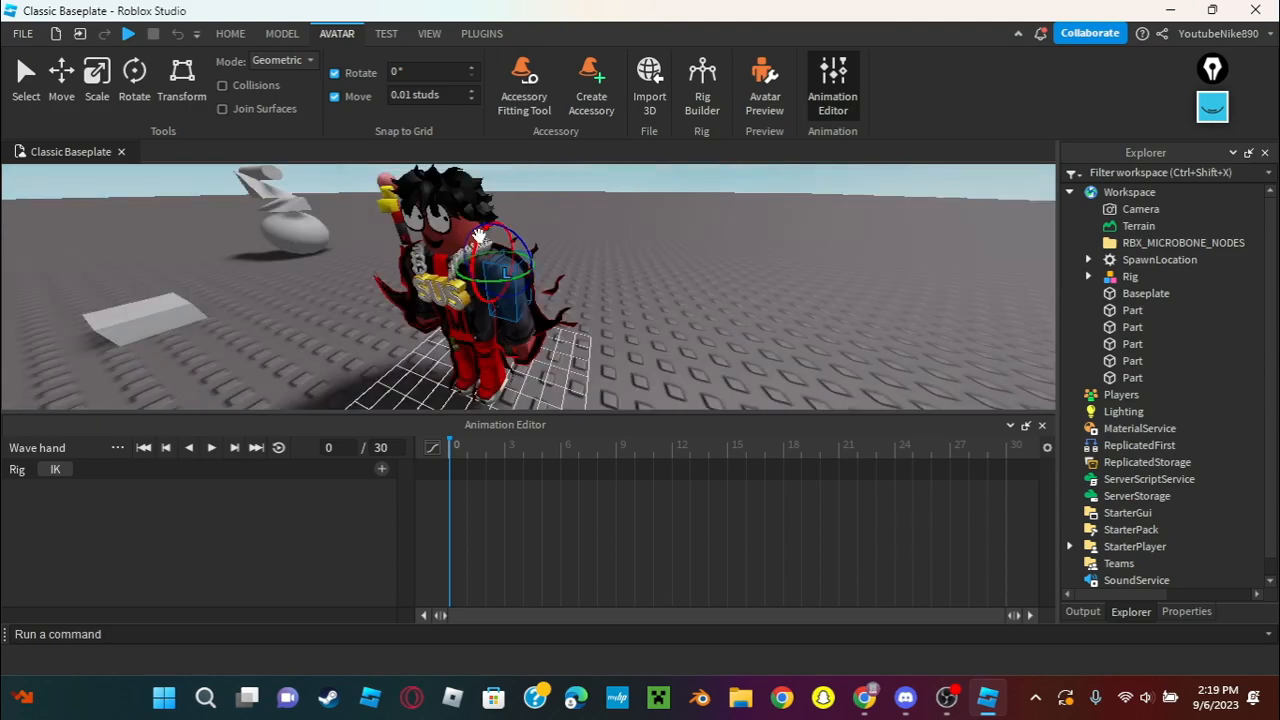
pyautogui.moveTo(480, 236); pyautogui.dragTo(526, 211)
pyautogui.scroll(3, 537, 209)
pyautogui.moveTo(537, 209); pyautogui.dragTo(548, 205, button='right')
pyautogui.moveTo(438, 248); pyautogui.dragTo(455, 229)
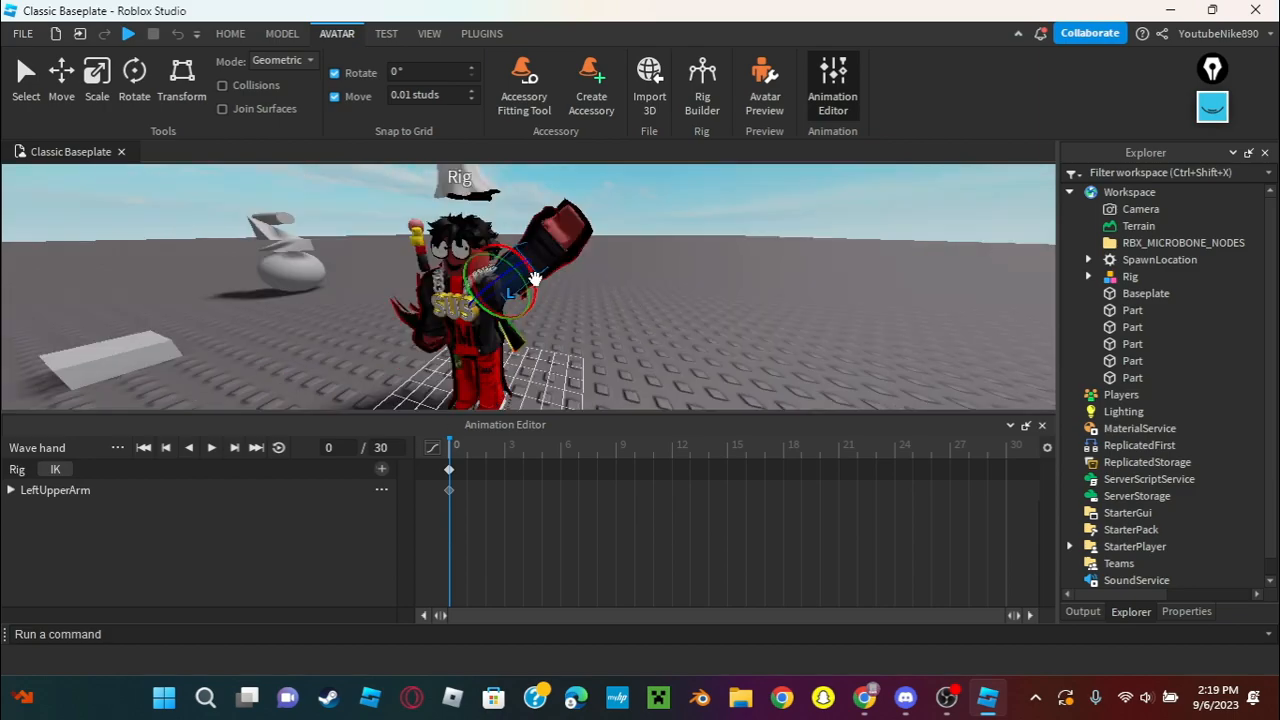
# Key further left upper arm poses at frames 15 and 30, and preview the waving motion before closing the Animation Editor.
pyautogui.moveTo(535, 278); pyautogui.dragTo(502, 231)
pyautogui.click(727, 444)
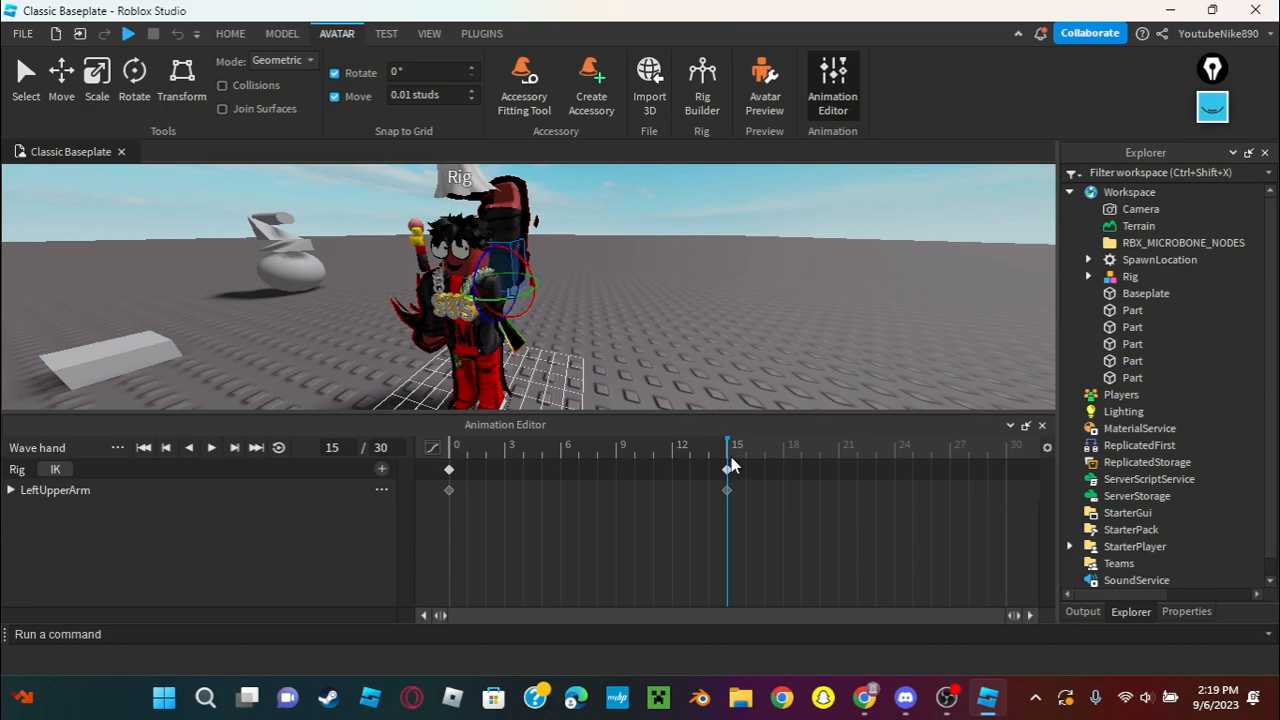
pyautogui.click(211, 448)
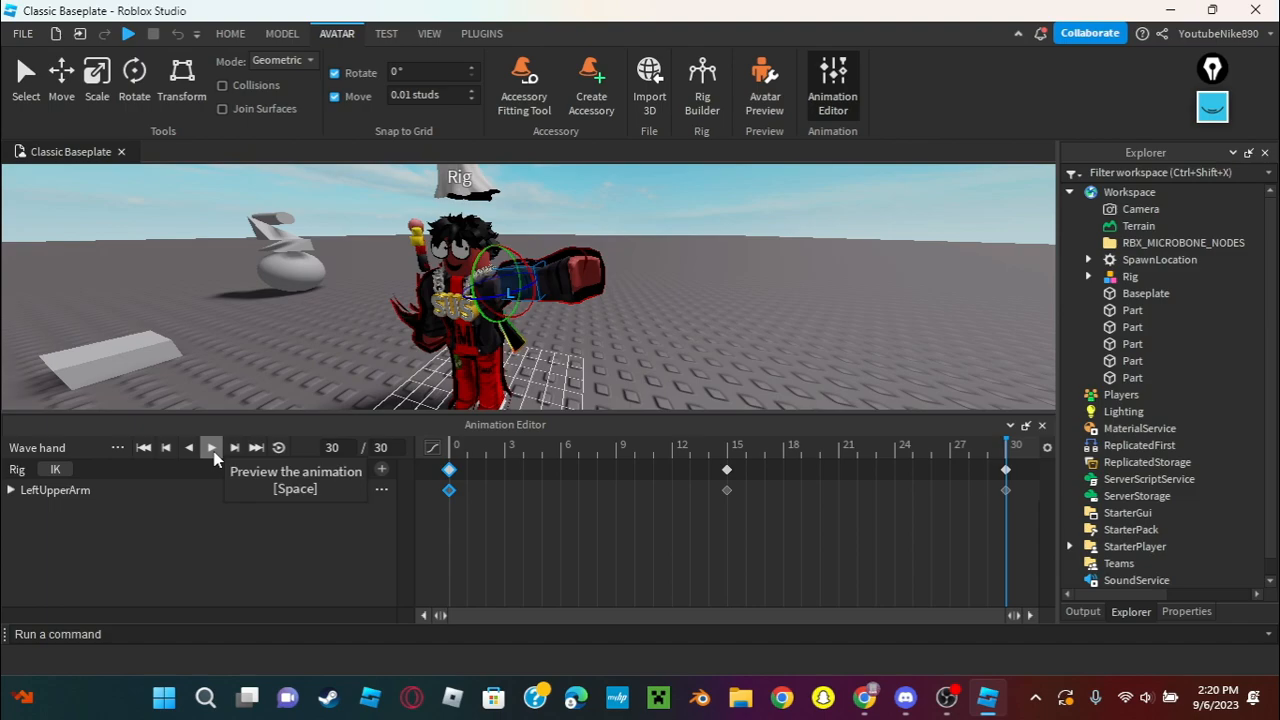
pyautogui.moveTo(643, 449); pyautogui.dragTo(563, 452)
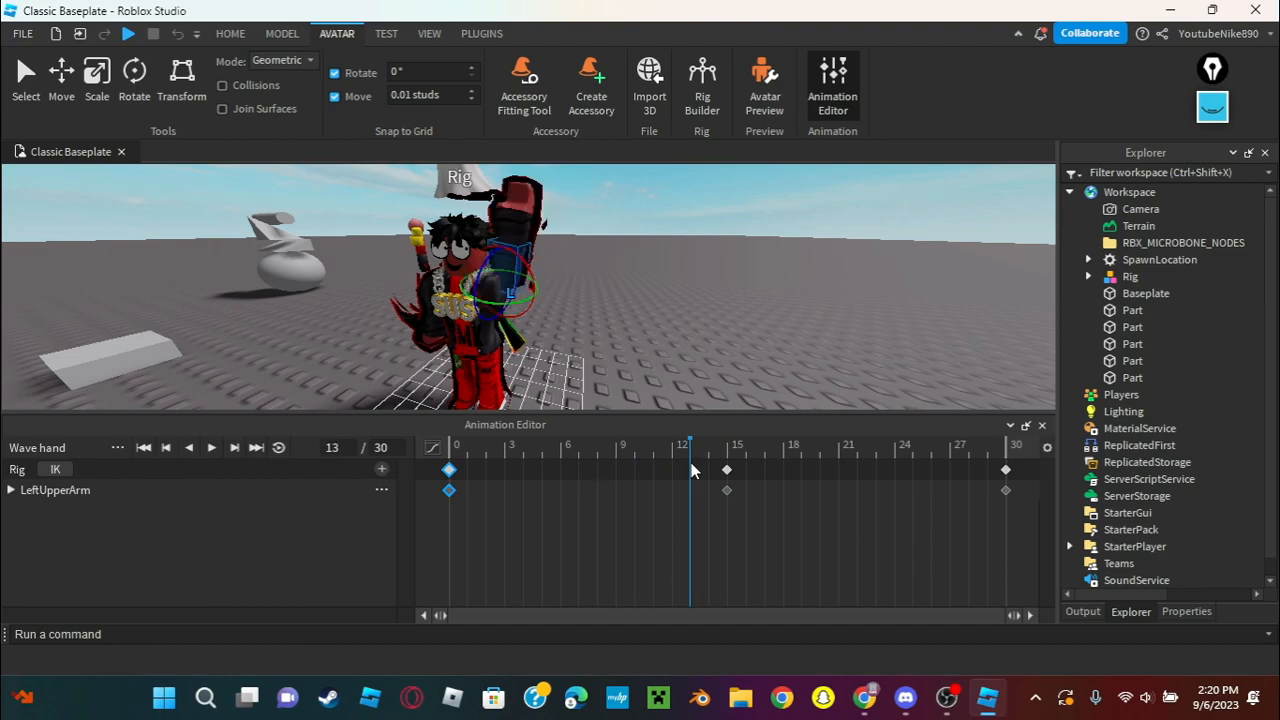
pyautogui.click(1042, 425)
pyautogui.scroll(-5, 693, 340)
pyautogui.press('a')
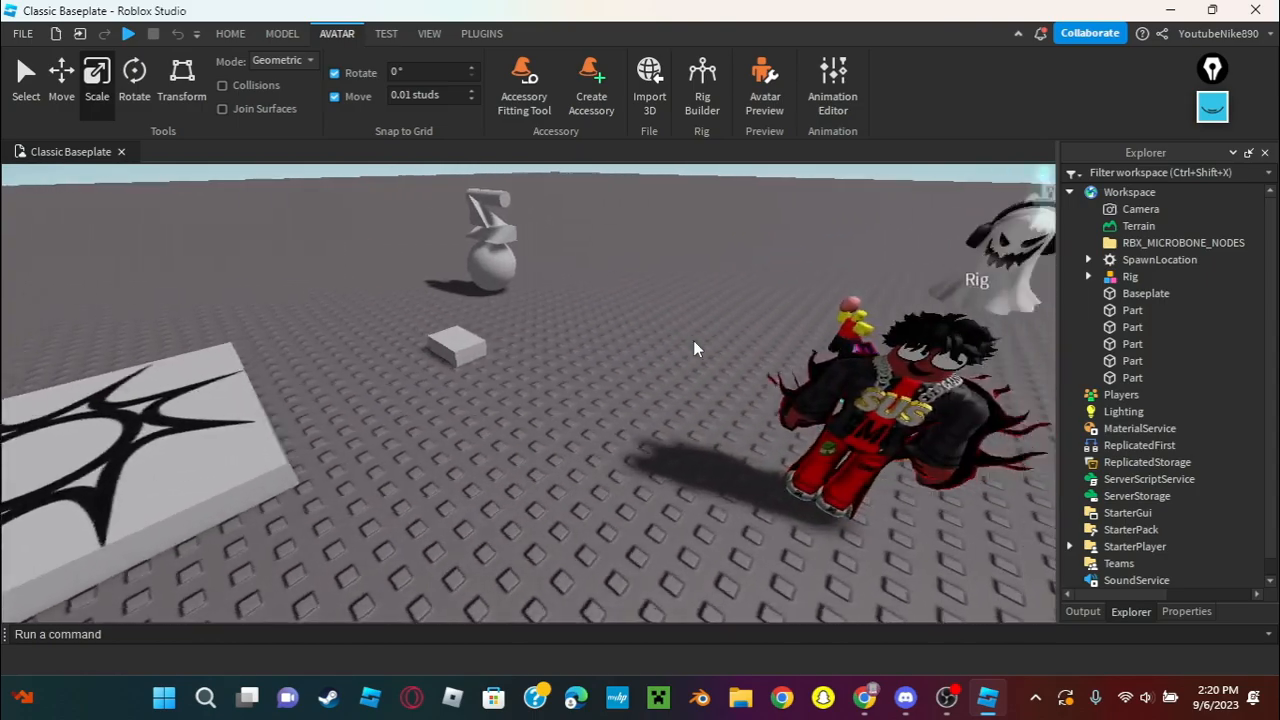
pyautogui.press('d')
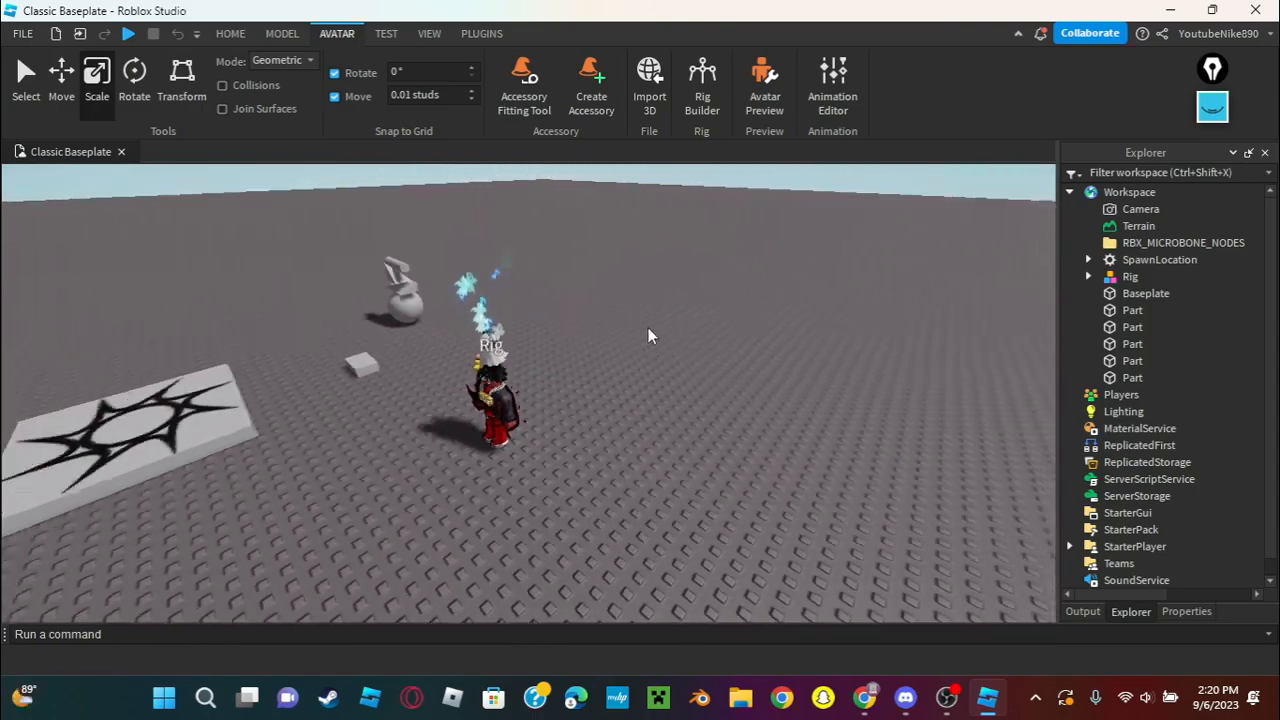
pyautogui.moveTo(609, 288); pyautogui.dragTo(617, 287, button='right')
pyautogui.press('a')
pyautogui.press('s')
pyautogui.press('d')
pyautogui.moveTo(617, 287); pyautogui.dragTo(670, 300, button='right')
pyautogui.scroll(-5, 670, 300)
pyautogui.click(394, 38)
pyautogui.click(424, 38)
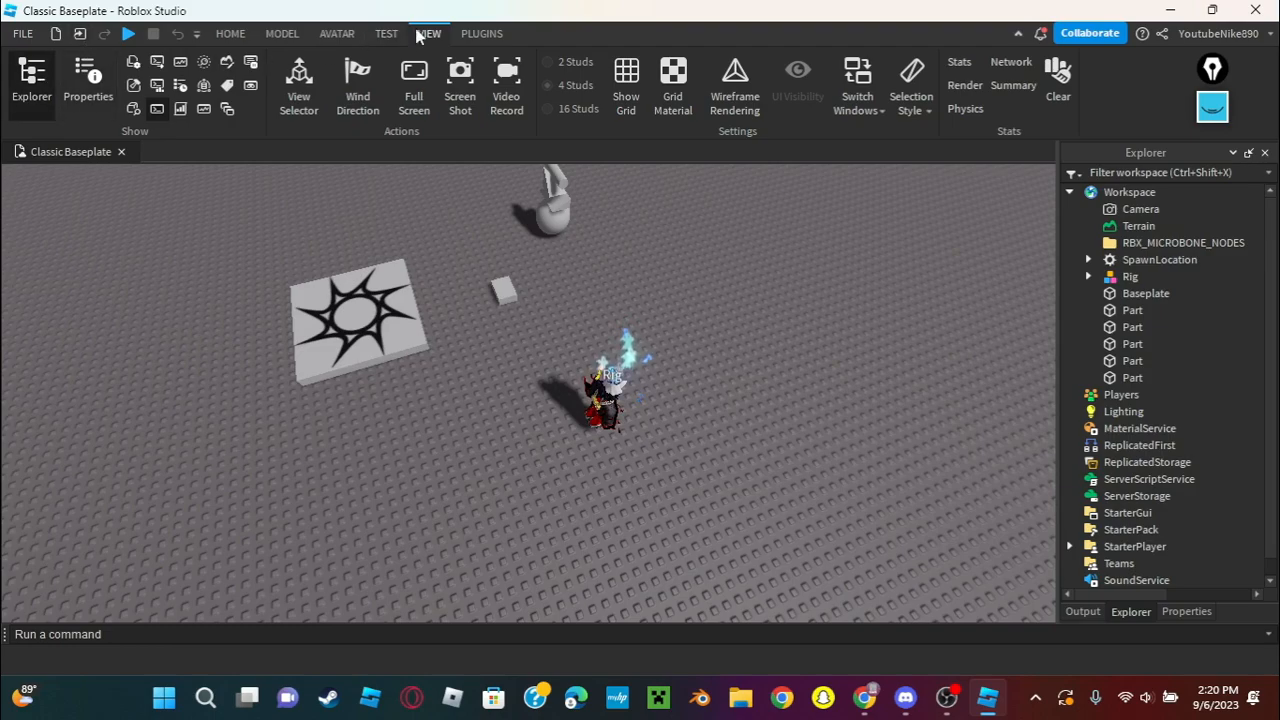
pyautogui.click(232, 34)
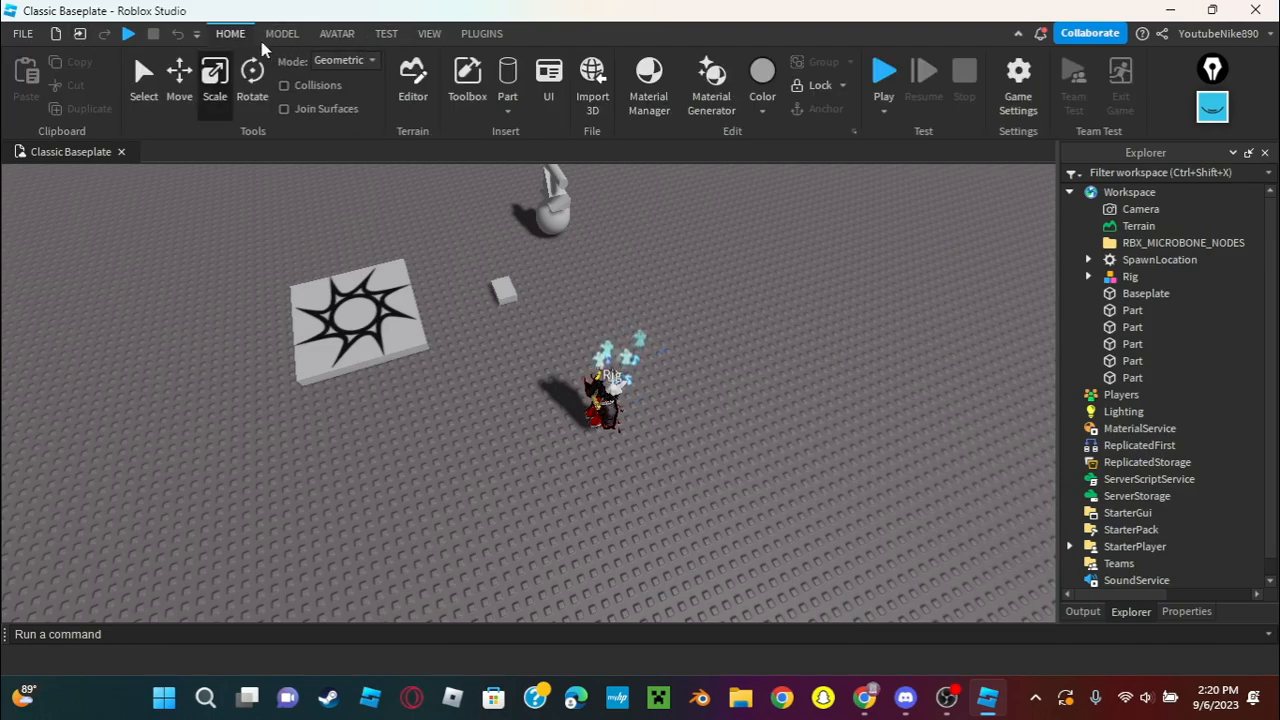
# Show the View Selector cube, check its orientation from several camera angles, and hide it.
pyautogui.click(429, 33)
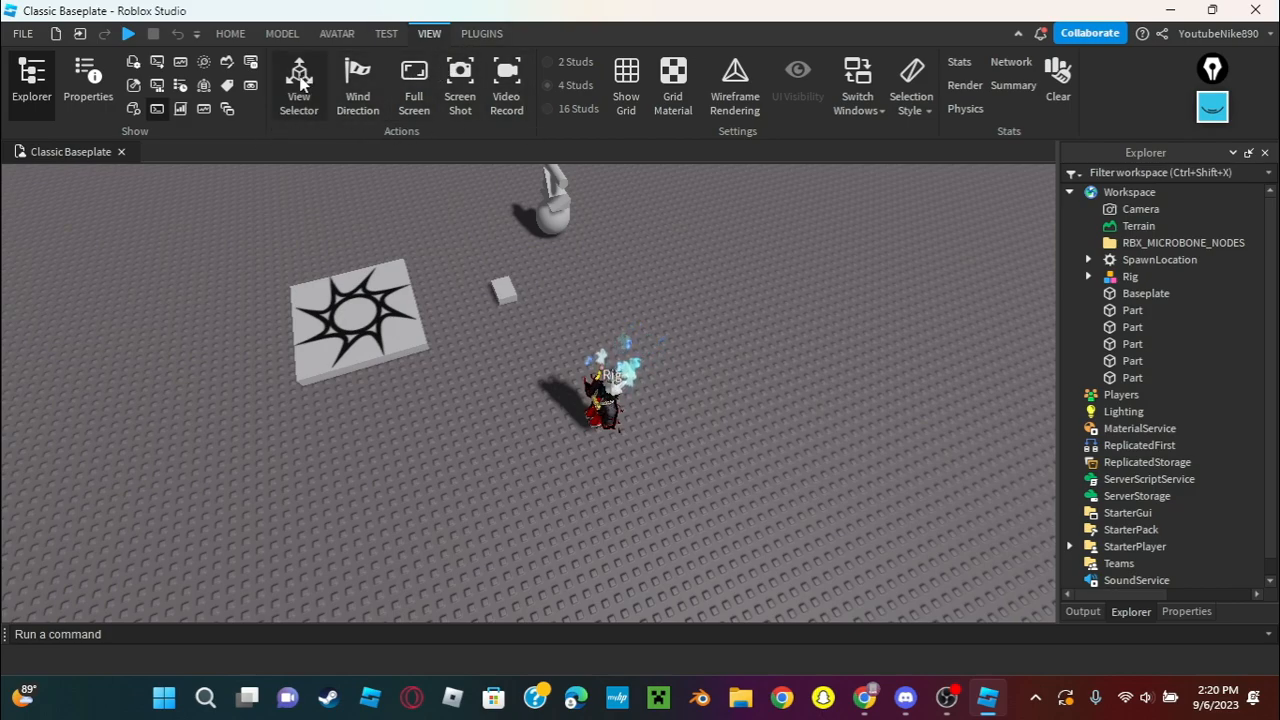
pyautogui.moveTo(503, 273); pyautogui.dragTo(531, 268, button='right')
pyautogui.press('w')
pyautogui.click(296, 88)
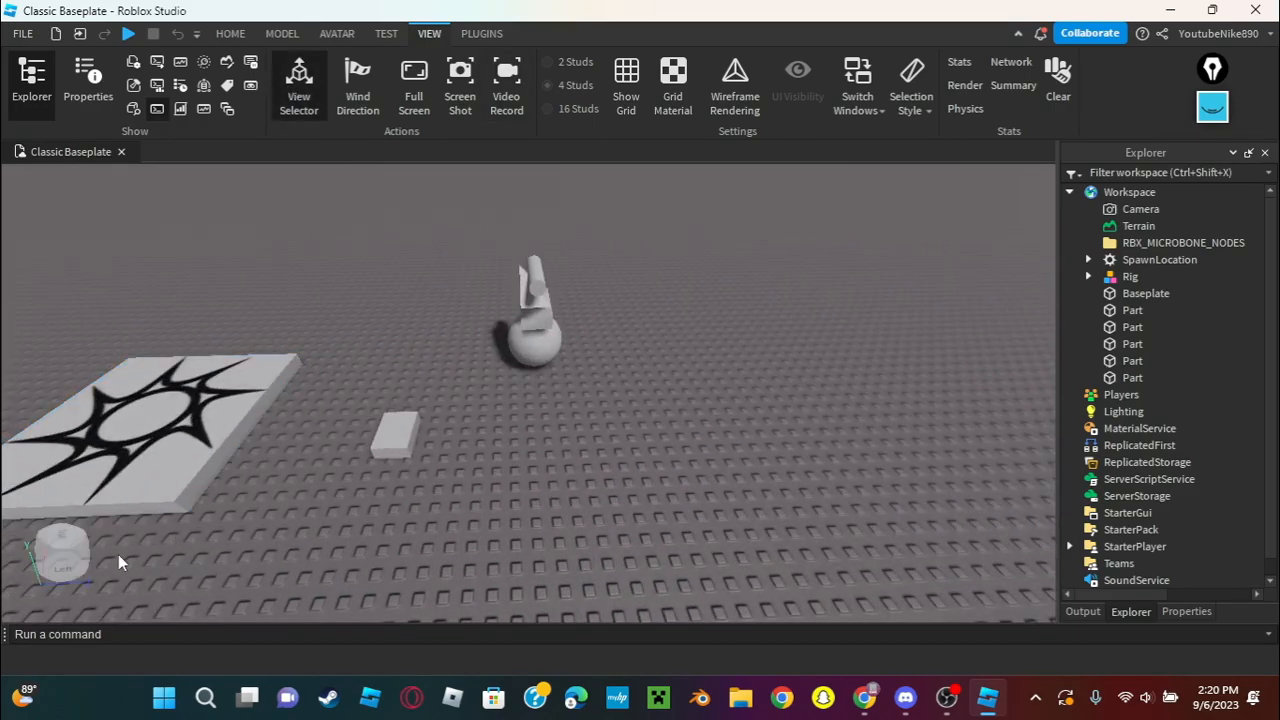
pyautogui.moveTo(230, 535); pyautogui.dragTo(230, 537, button='right')
pyautogui.press('s')
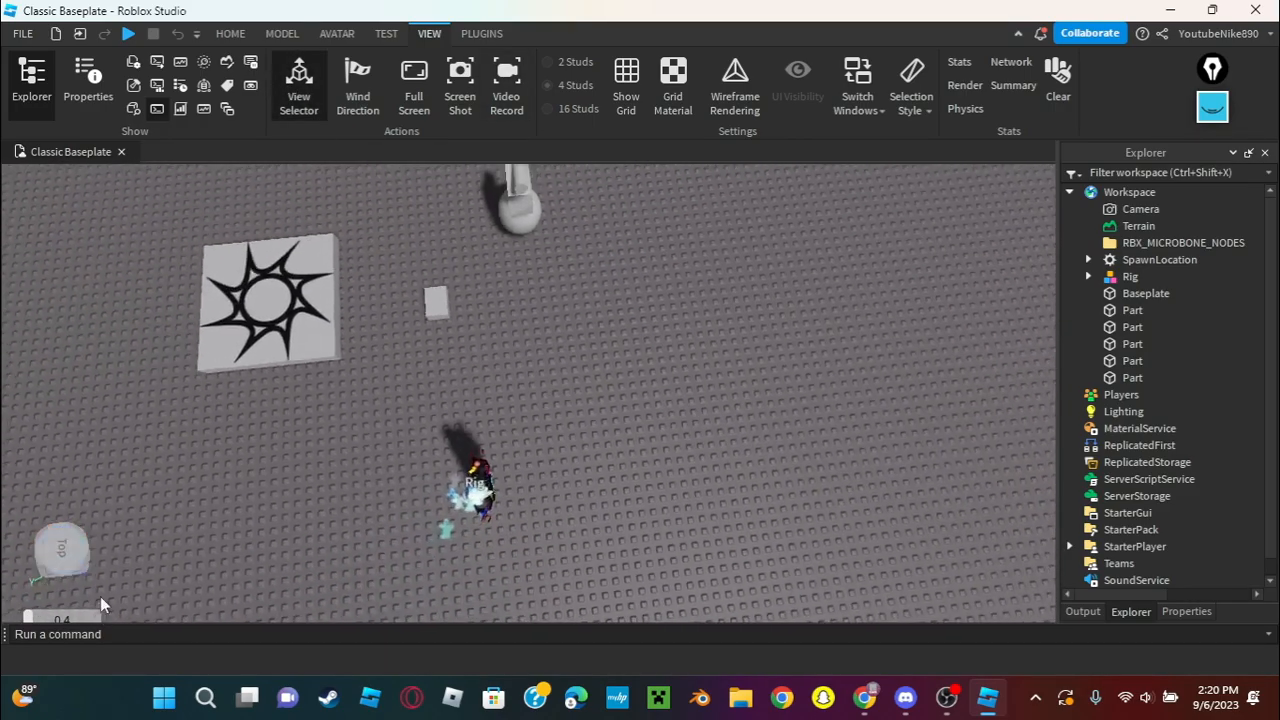
pyautogui.moveTo(386, 545); pyautogui.dragTo(383, 538, button='right')
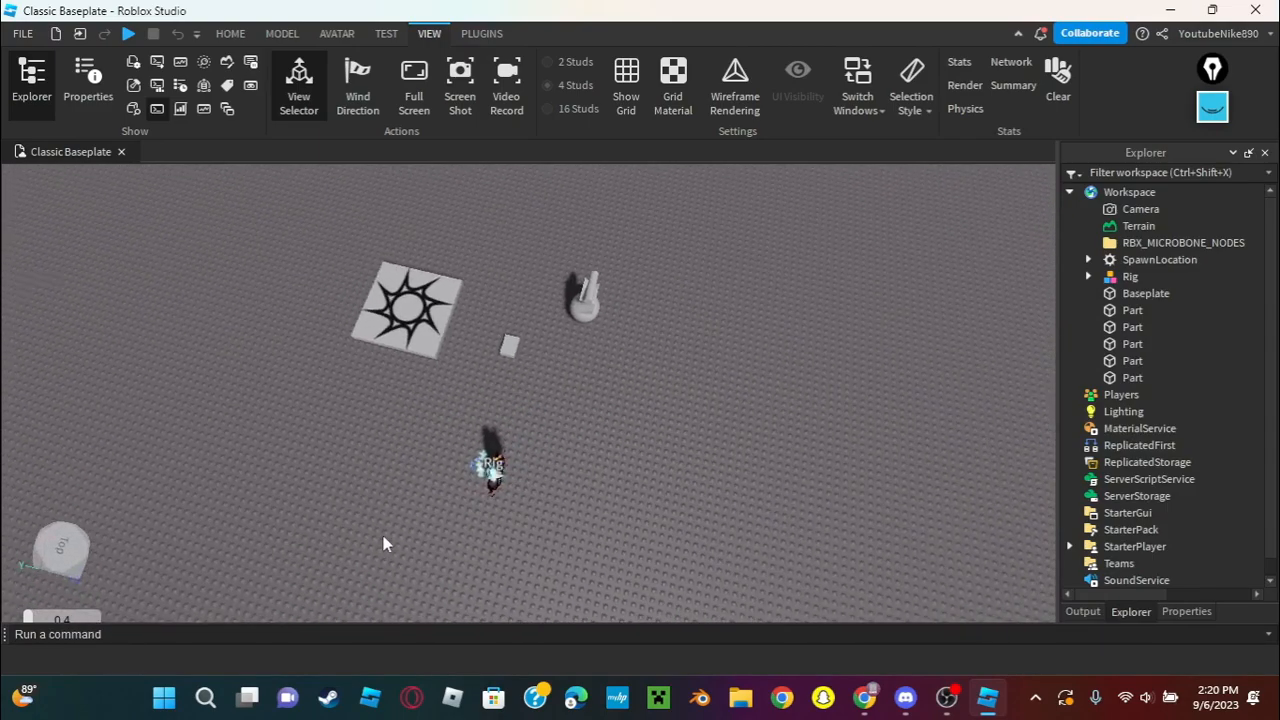
pyautogui.press('w')
pyautogui.moveTo(416, 307); pyautogui.dragTo(416, 307, button='right')
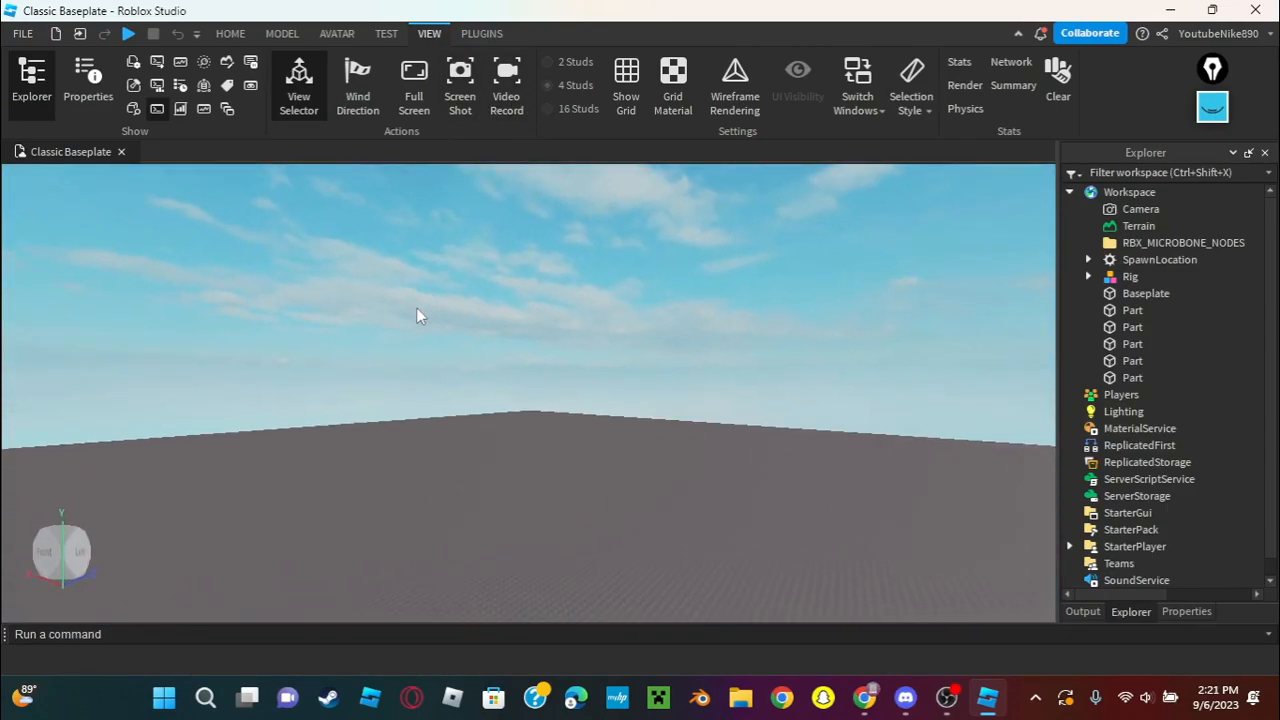
pyautogui.click(278, 98)
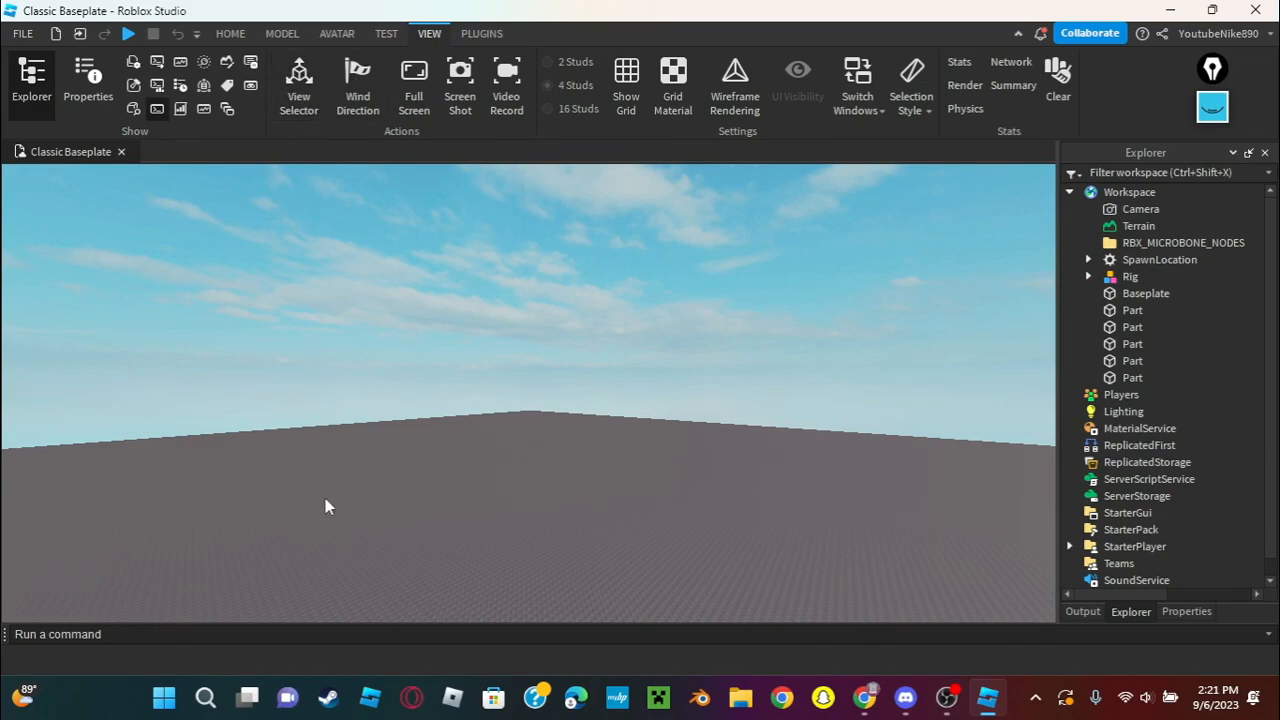
# Open the Output log and read through its messages.
pyautogui.moveTo(437, 342); pyautogui.dragTo(436, 344, button='right')
pyautogui.press('s')
pyautogui.press('a')
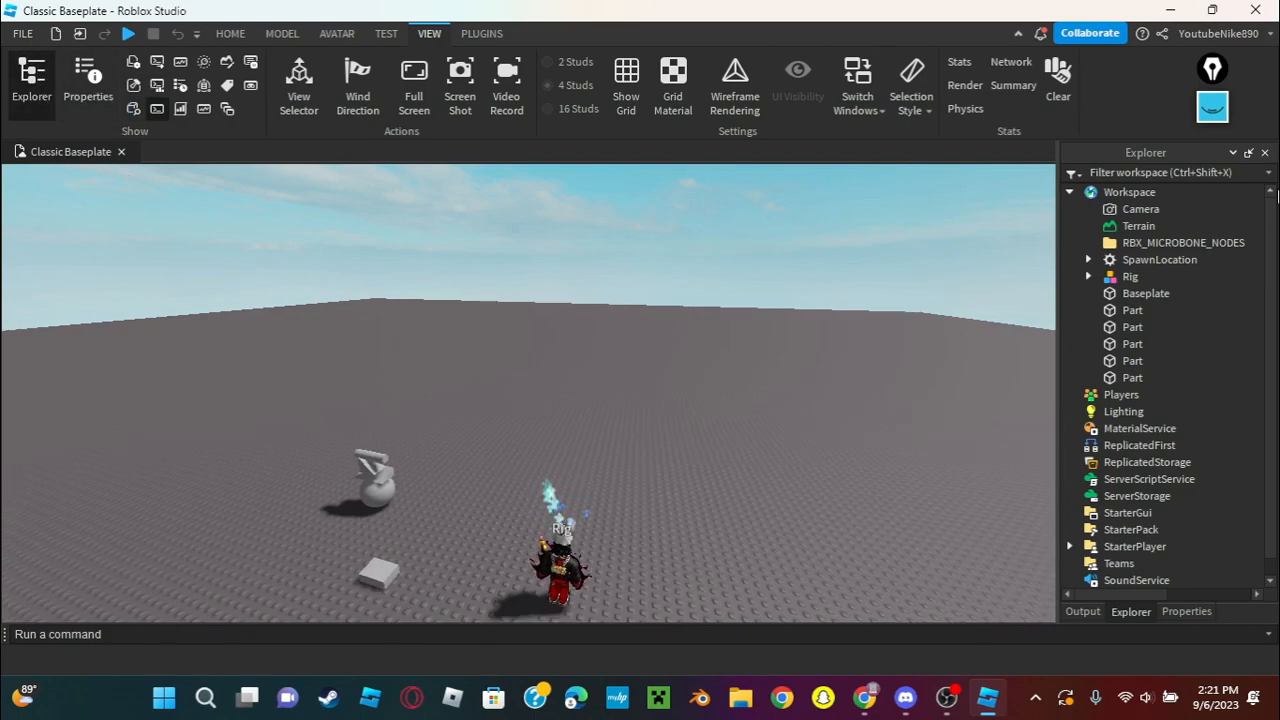
pyautogui.click(1095, 614)
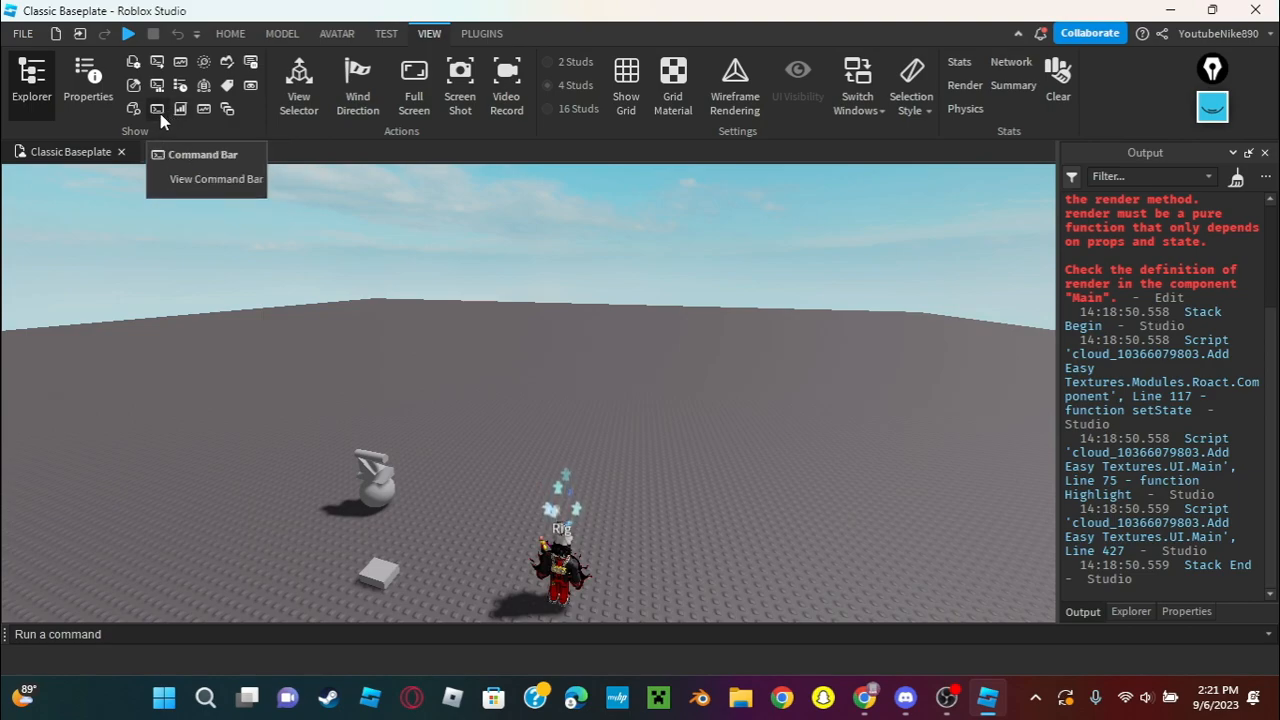
pyautogui.moveTo(799, 395); pyautogui.dragTo(1164, 548, button='right')
pyautogui.press('w')
pyautogui.press('s')
pyautogui.press('s')
pyautogui.press('s')
pyautogui.press('d')
pyautogui.scroll(7, 1200, 437)
pyautogui.scroll(-5, 1200, 437)
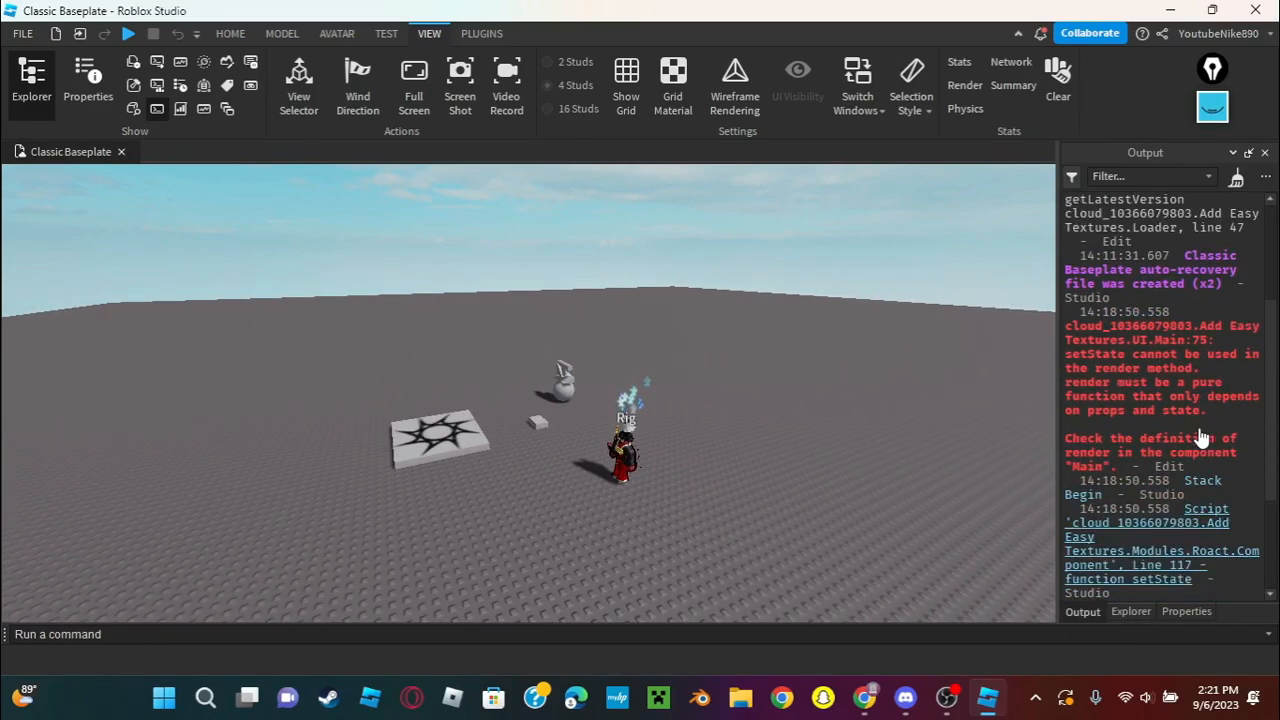
pyautogui.scroll(-5, 1200, 437)
pyautogui.press('w')
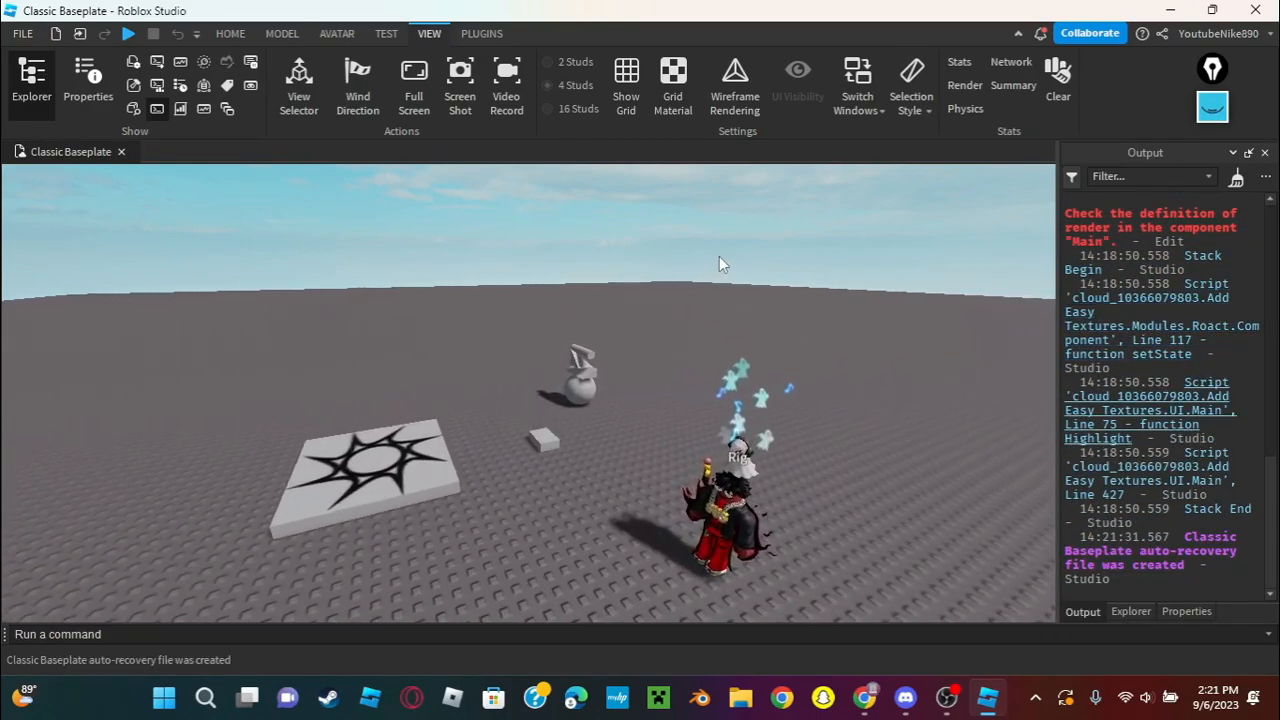
pyautogui.press('a')
pyautogui.press('d')
pyautogui.press('w')
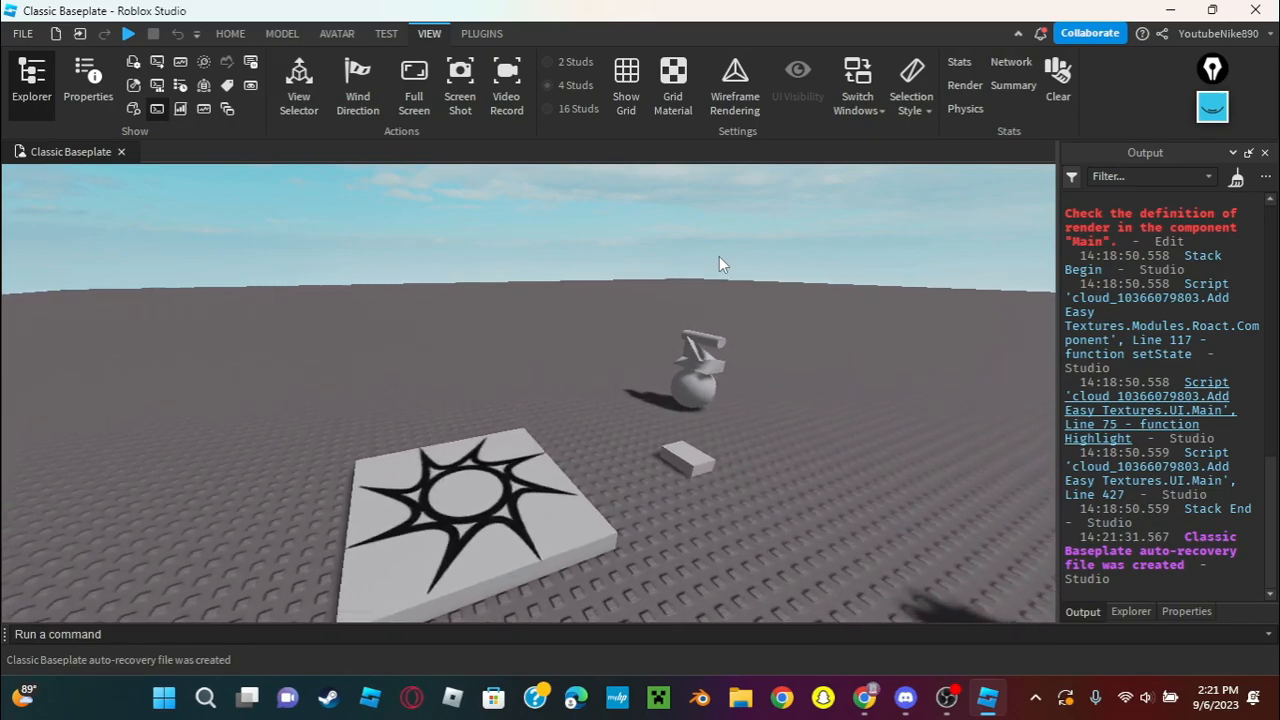
pyautogui.press('d')
pyautogui.press('s')
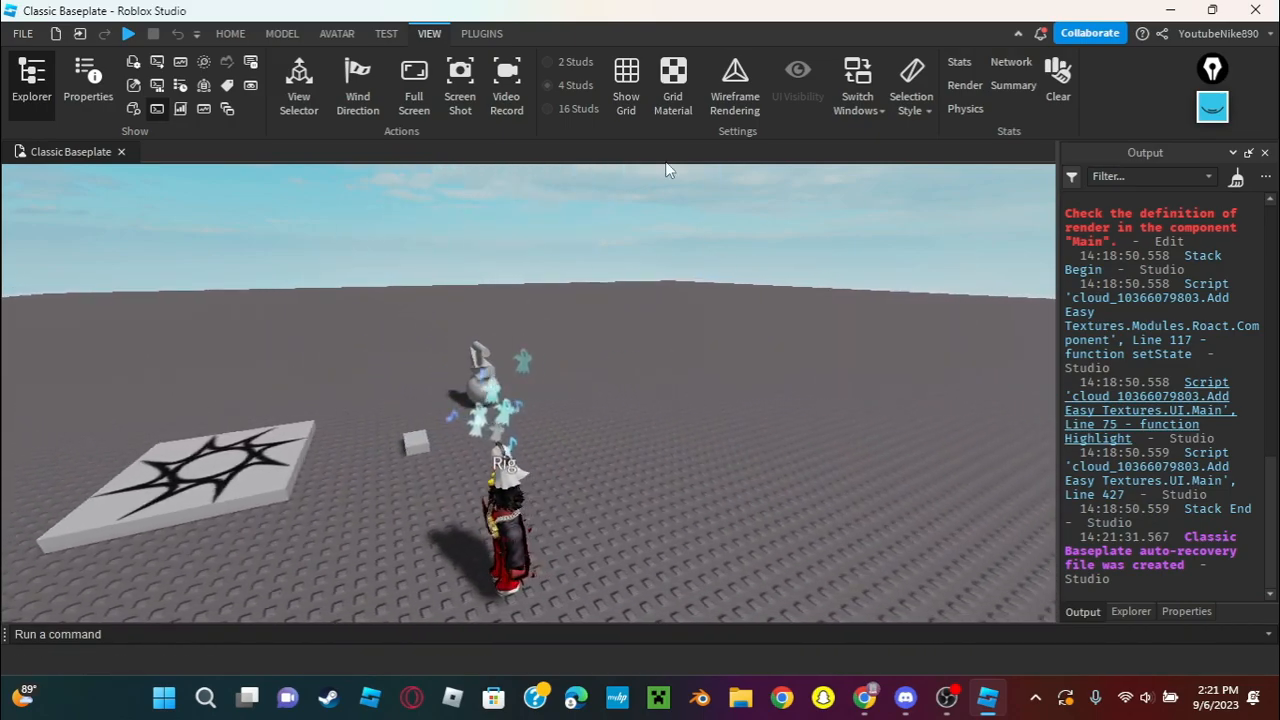
pyautogui.press('w')
pyautogui.press('s')
pyautogui.press('a')
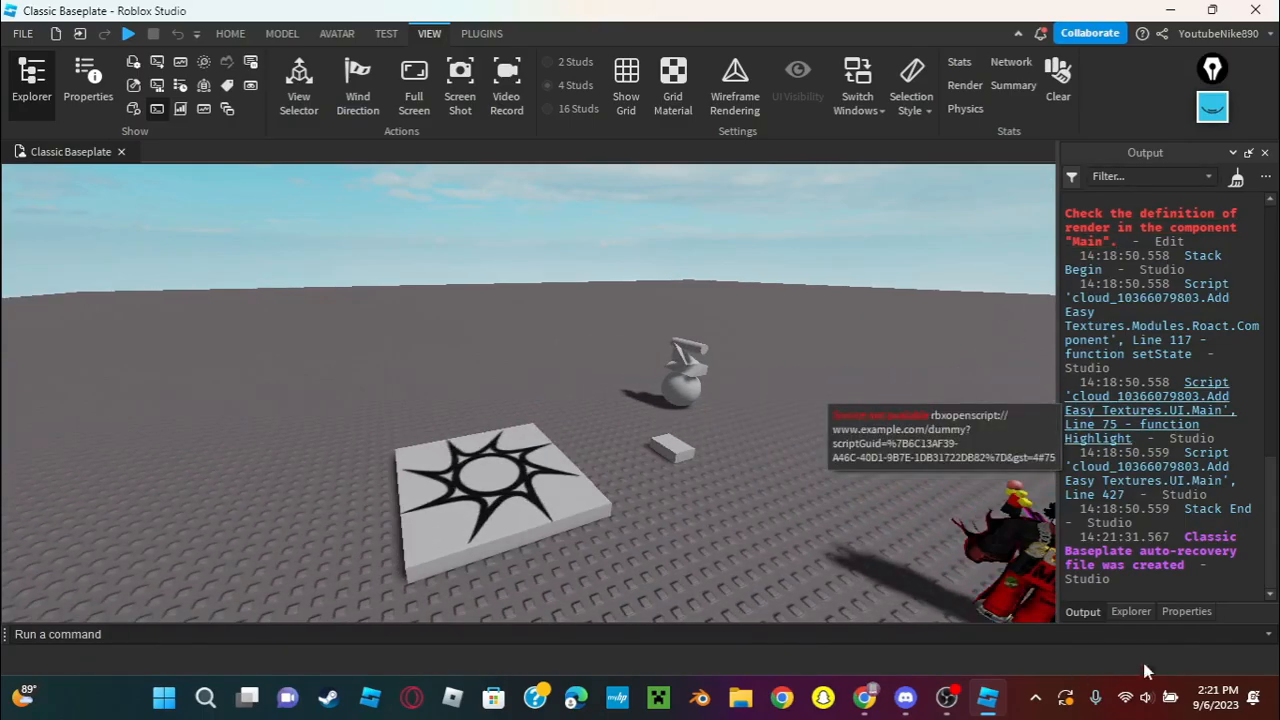
# Return to the Explorer and look over the objects in the Workspace.
pyautogui.click(1133, 611)
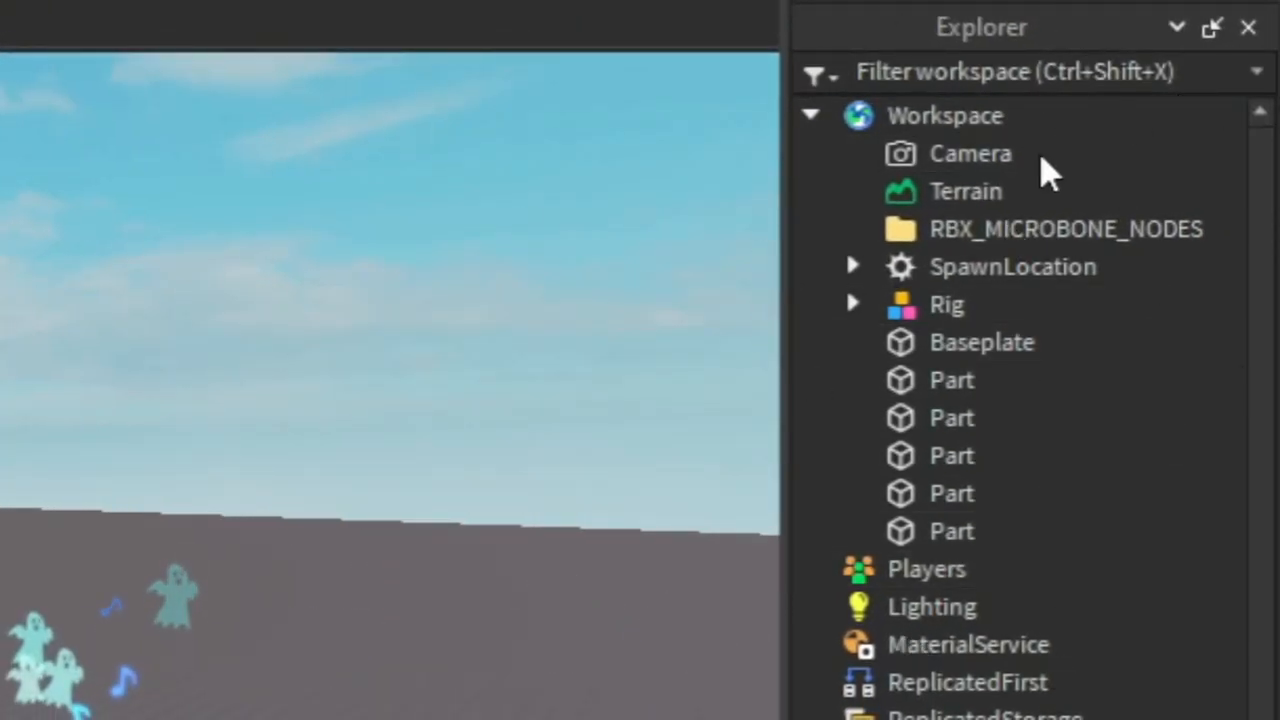
pyautogui.scroll(-1, 920, 700)
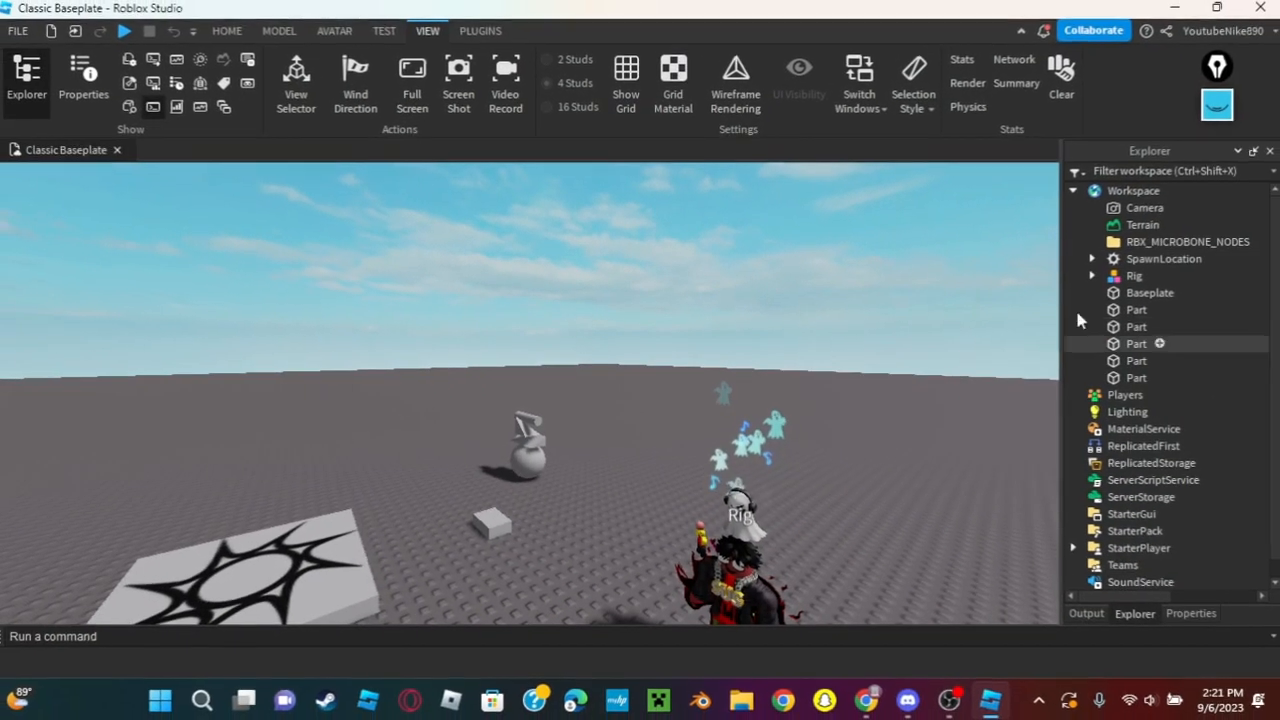
pyautogui.moveTo(590, 440); pyautogui.dragTo(529, 380, button='right')
pyautogui.press('w')
pyautogui.press('w')
pyautogui.press('d')
pyautogui.press('s')
pyautogui.press('a')
pyautogui.moveTo(490, 351); pyautogui.dragTo(668, 542)
pyautogui.click(723, 395)
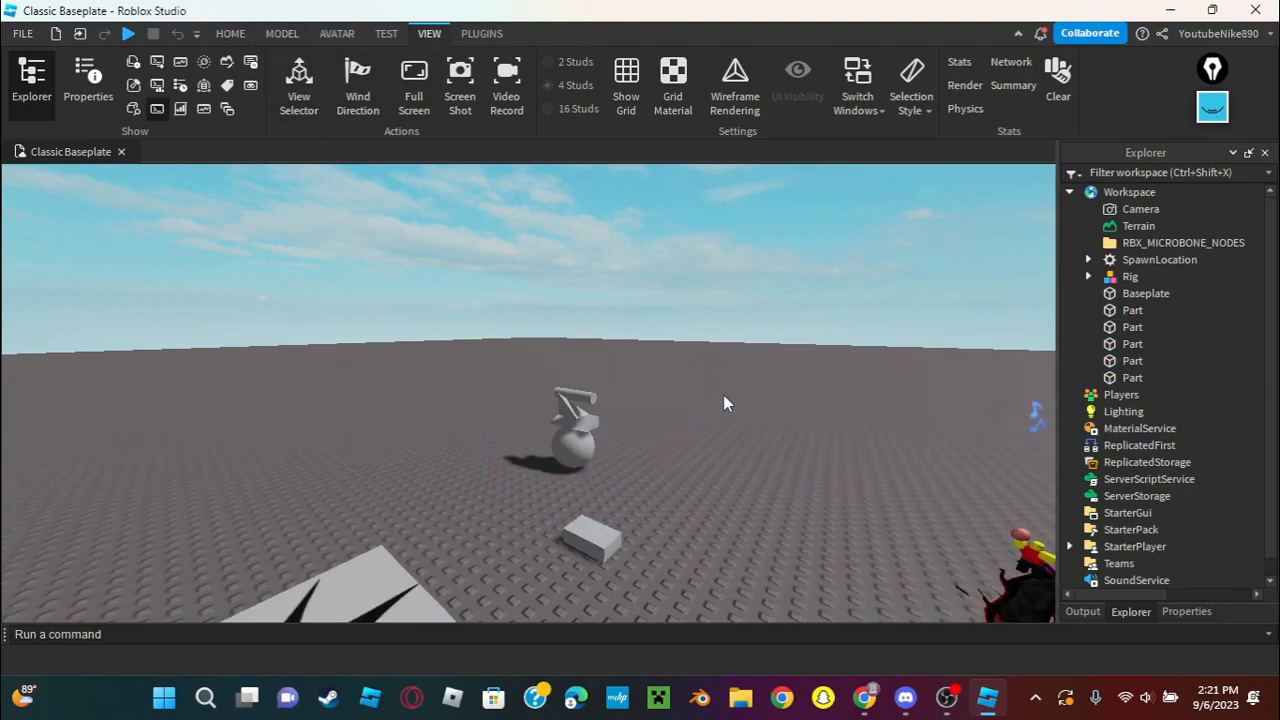
pyautogui.moveTo(723, 395); pyautogui.dragTo(719, 362, button='right')
pyautogui.press('d')
pyautogui.press('w')
pyautogui.press('s')
pyautogui.press('s')
pyautogui.press('a')
pyautogui.press('w')
pyautogui.press('d')
pyautogui.press('s')
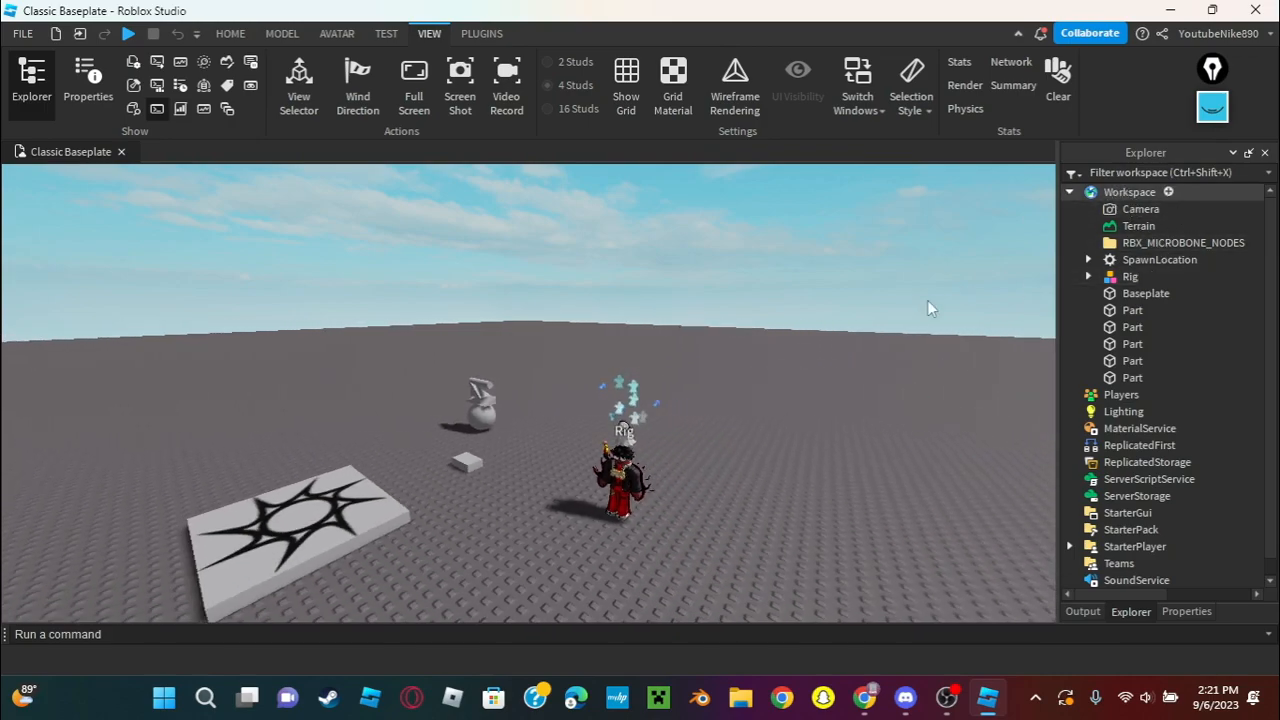
pyautogui.press('d')
pyautogui.press('w')
pyautogui.press('a')
pyautogui.press('s')
pyautogui.press('d')
pyautogui.press('a')
# Select the small block beside the spawn location and look through its properties.
pyautogui.click(1193, 614)
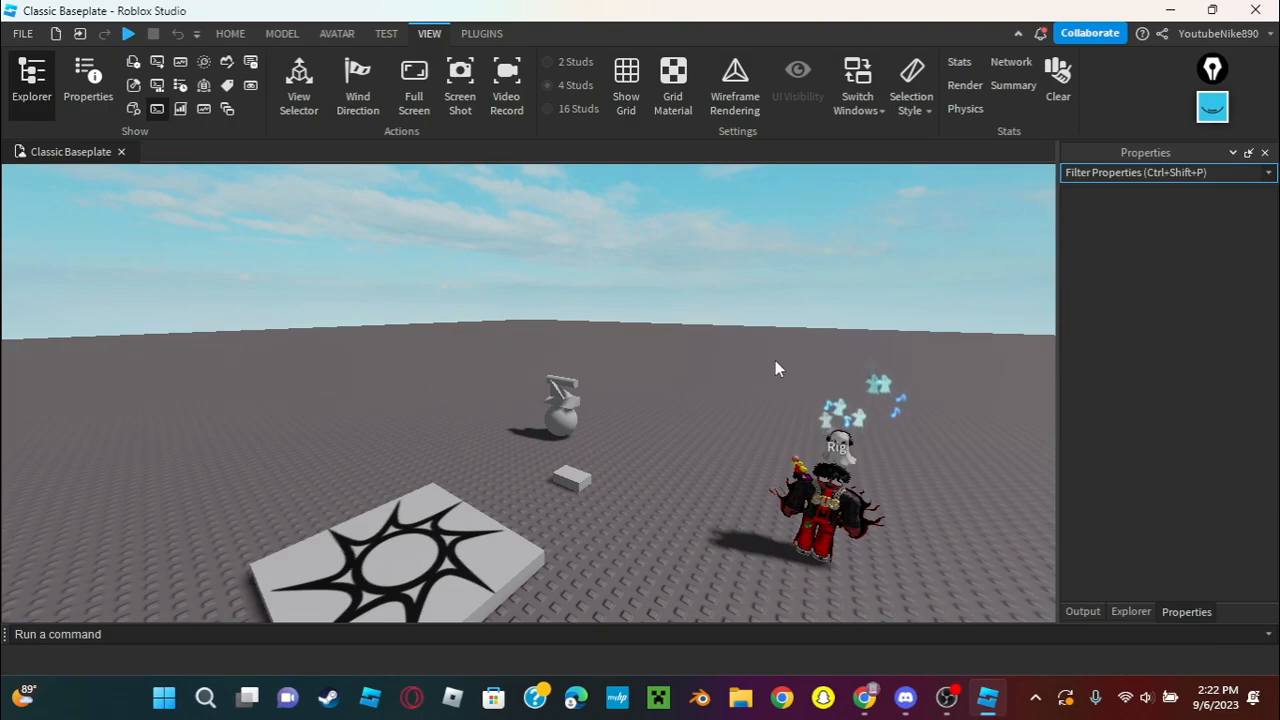
pyautogui.click(573, 478)
pyautogui.press('f')
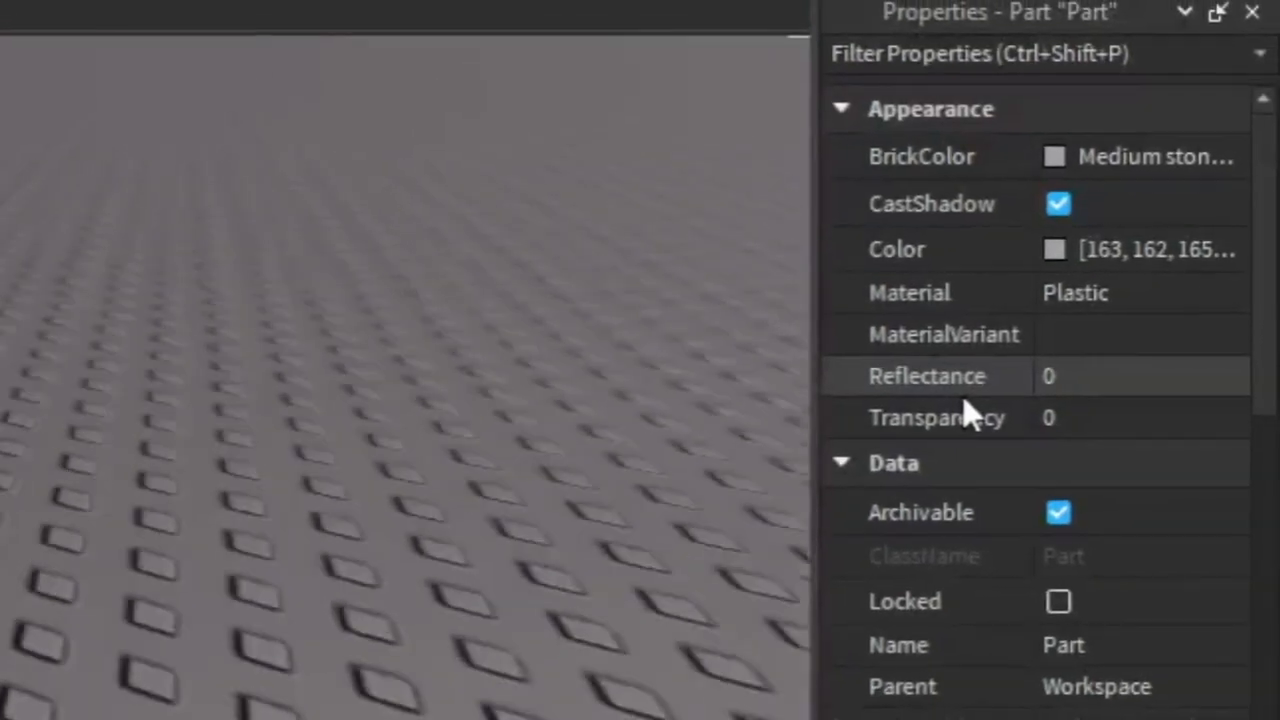
pyautogui.scroll(-10, 1121, 339)
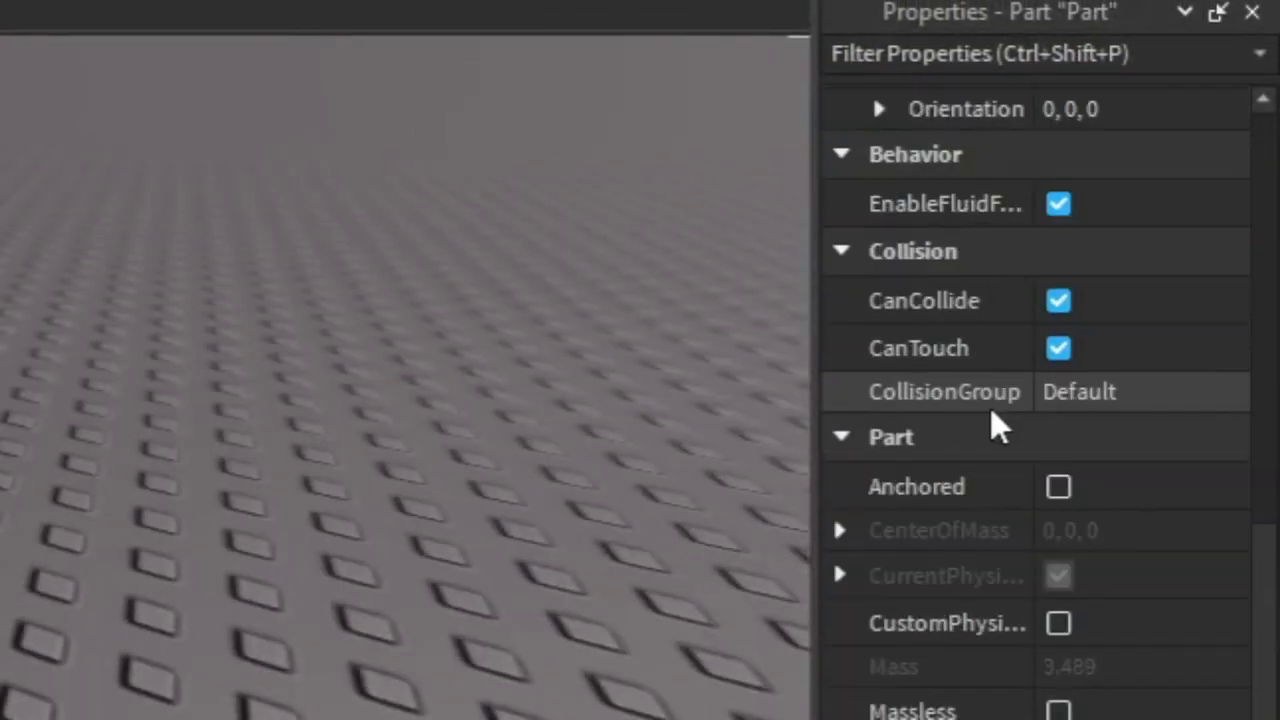
pyautogui.scroll(10, 991, 437)
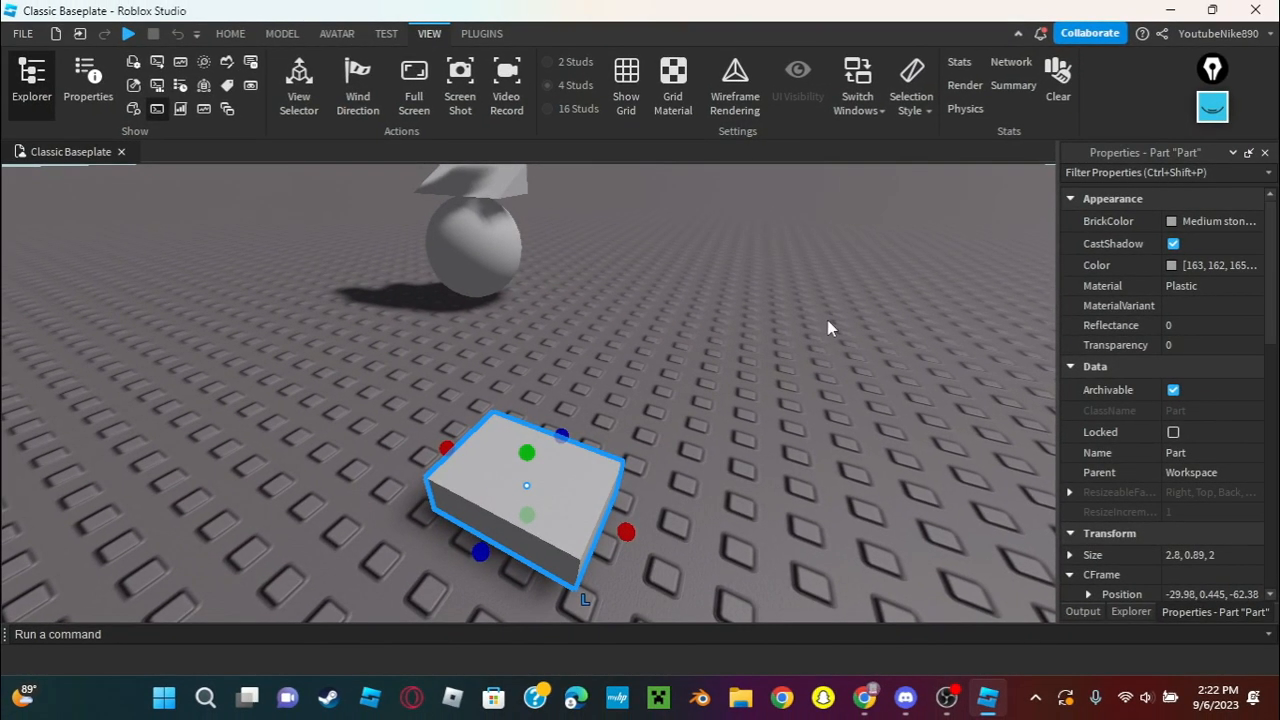
pyautogui.press('s')
pyautogui.moveTo(934, 315); pyautogui.dragTo(934, 315, button='right')
pyautogui.scroll(-5, 1080, 348)
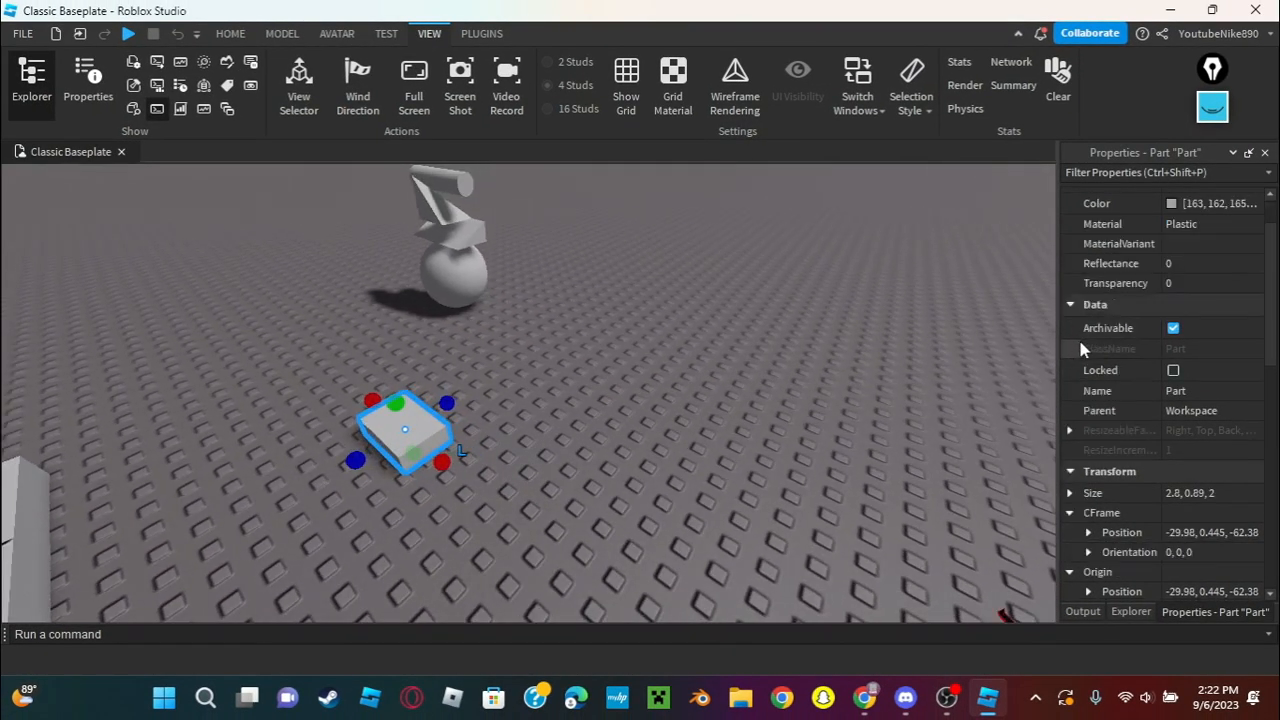
pyautogui.scroll(5, 1090, 340)
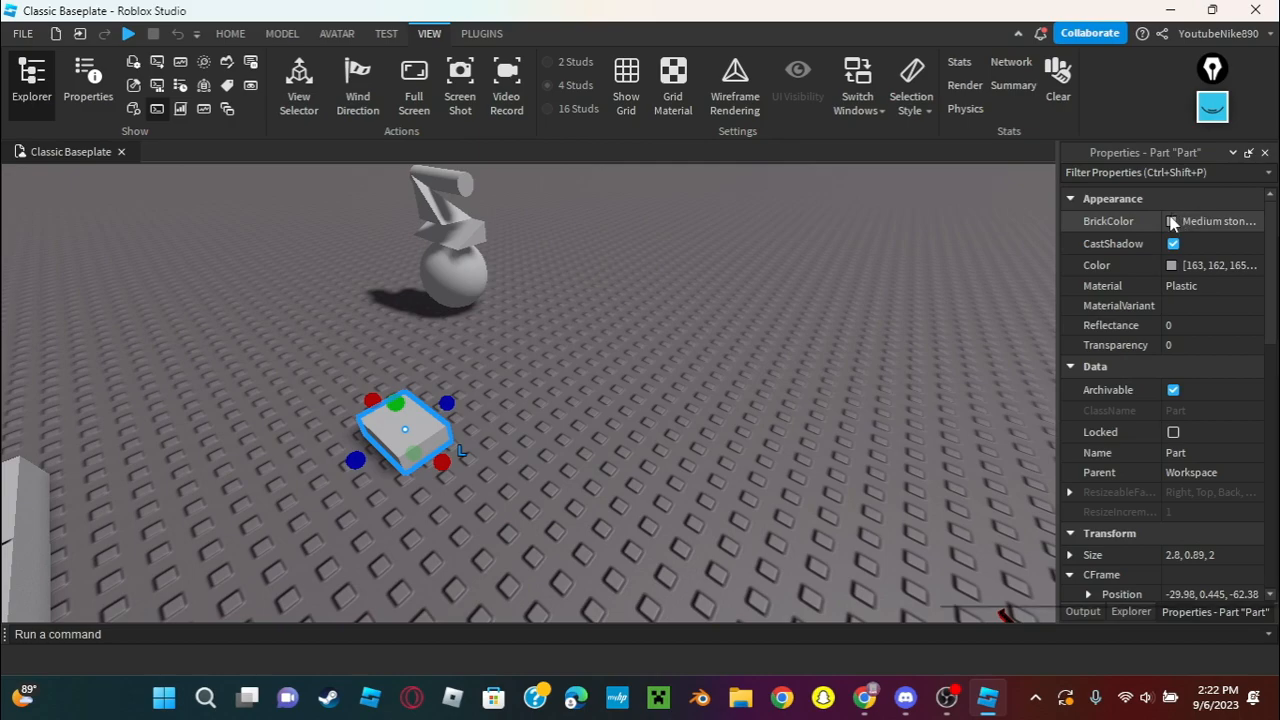
# Try Really red and Lily white as the small block's BrickColor.
pyautogui.click(1172, 221)
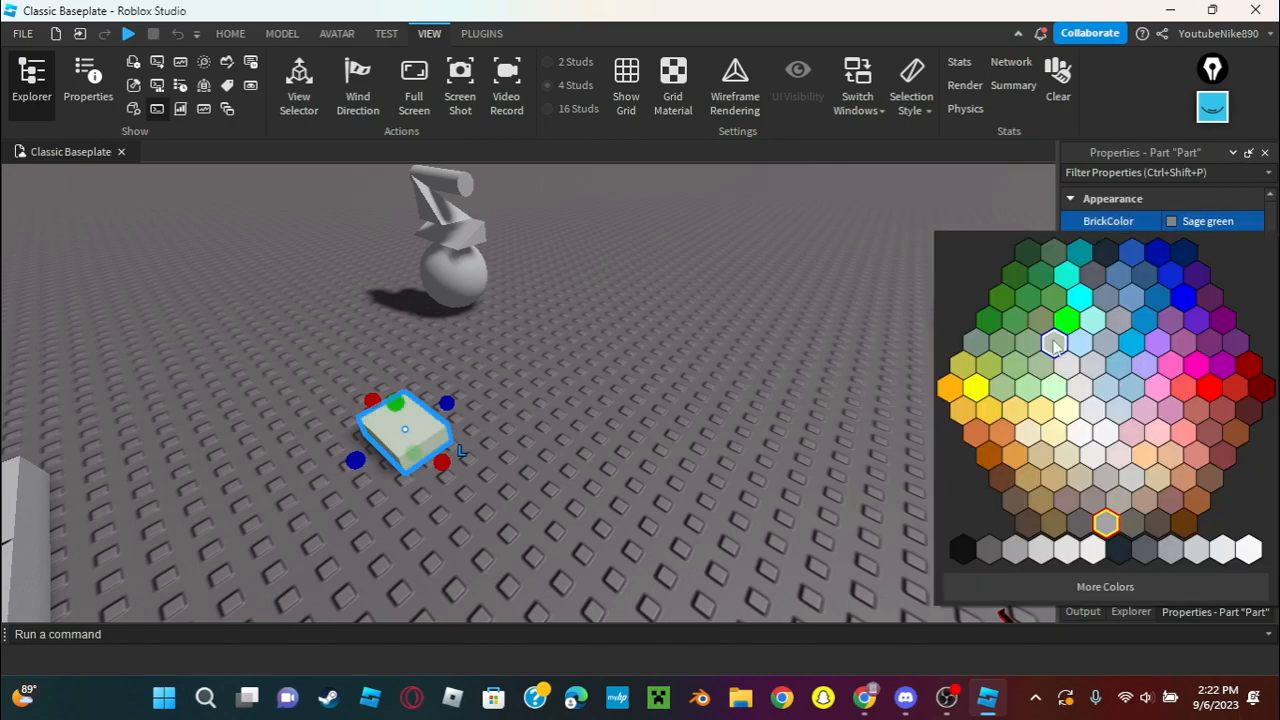
pyautogui.click(1209, 389)
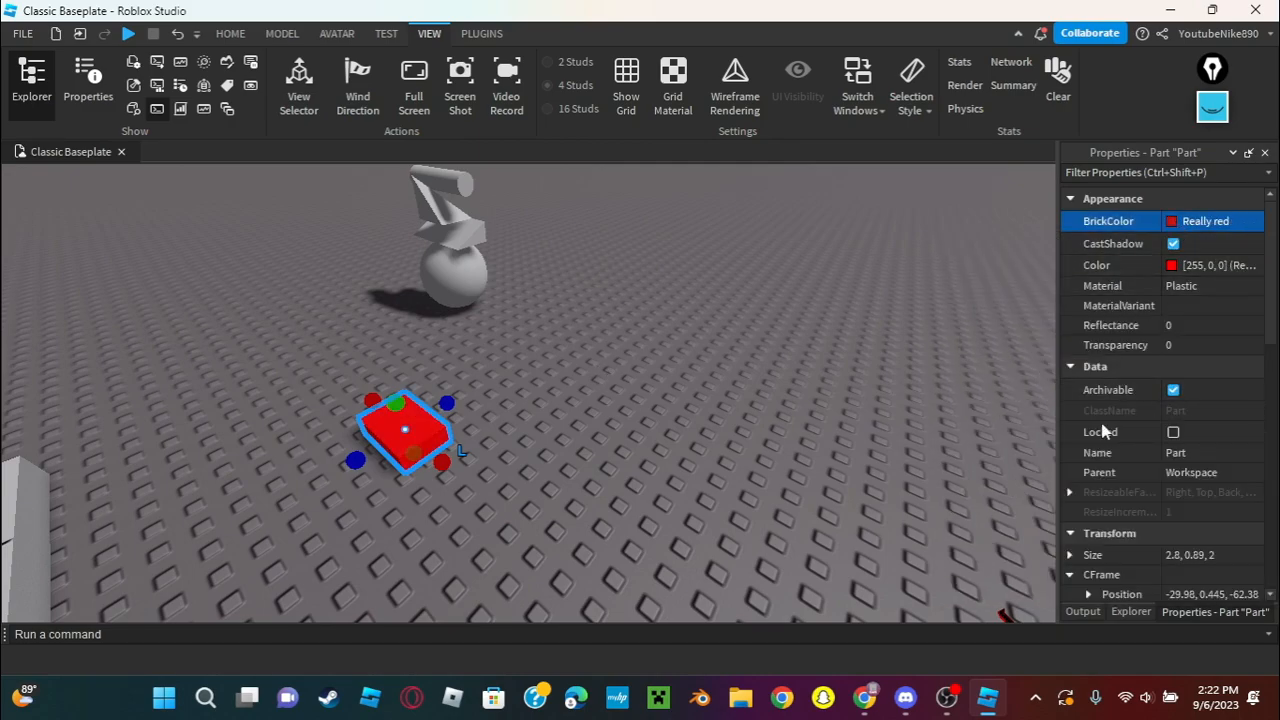
pyautogui.click(1174, 223)
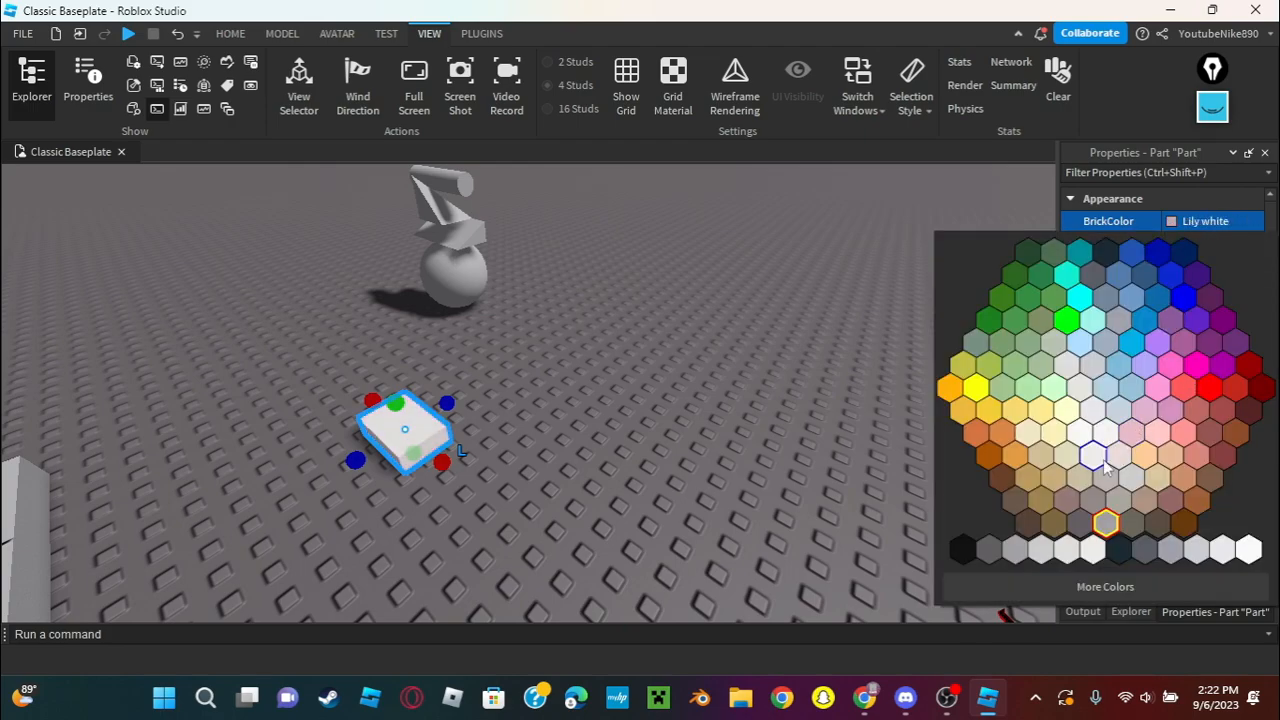
pyautogui.click(1097, 460)
# Set the small block's BrickColor to Really black.
pyautogui.click(1170, 222)
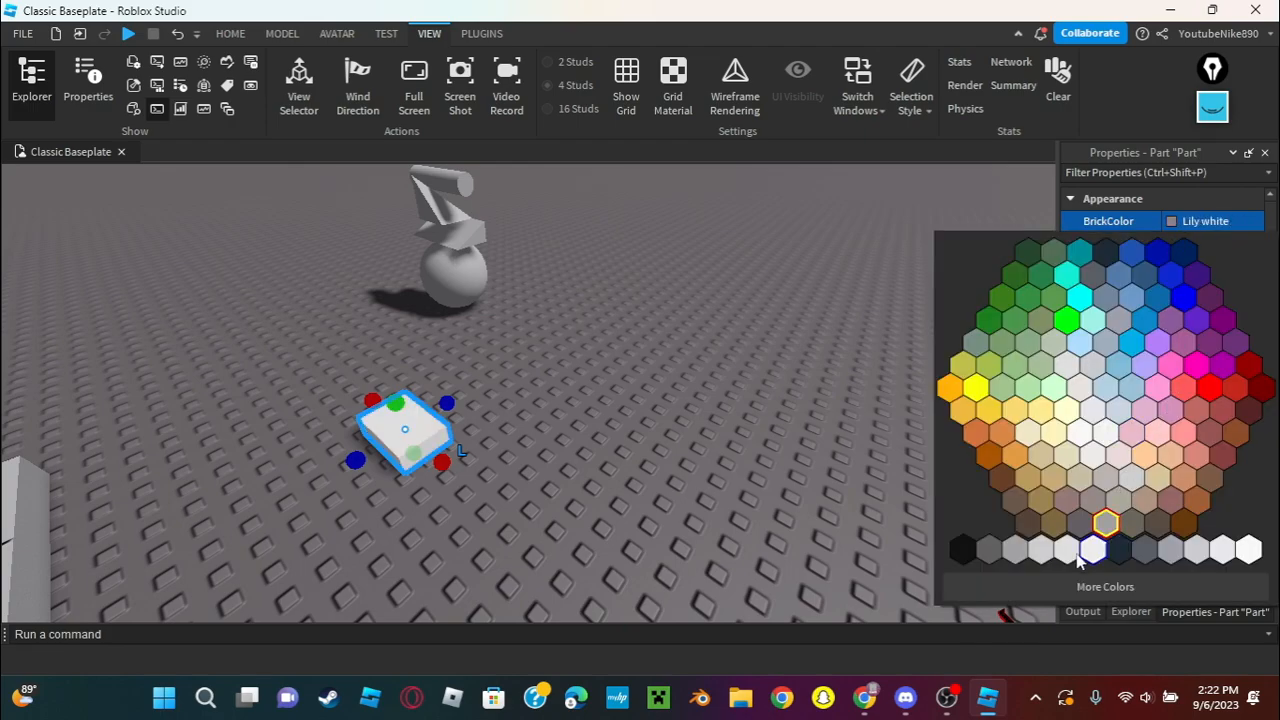
pyautogui.click(961, 549)
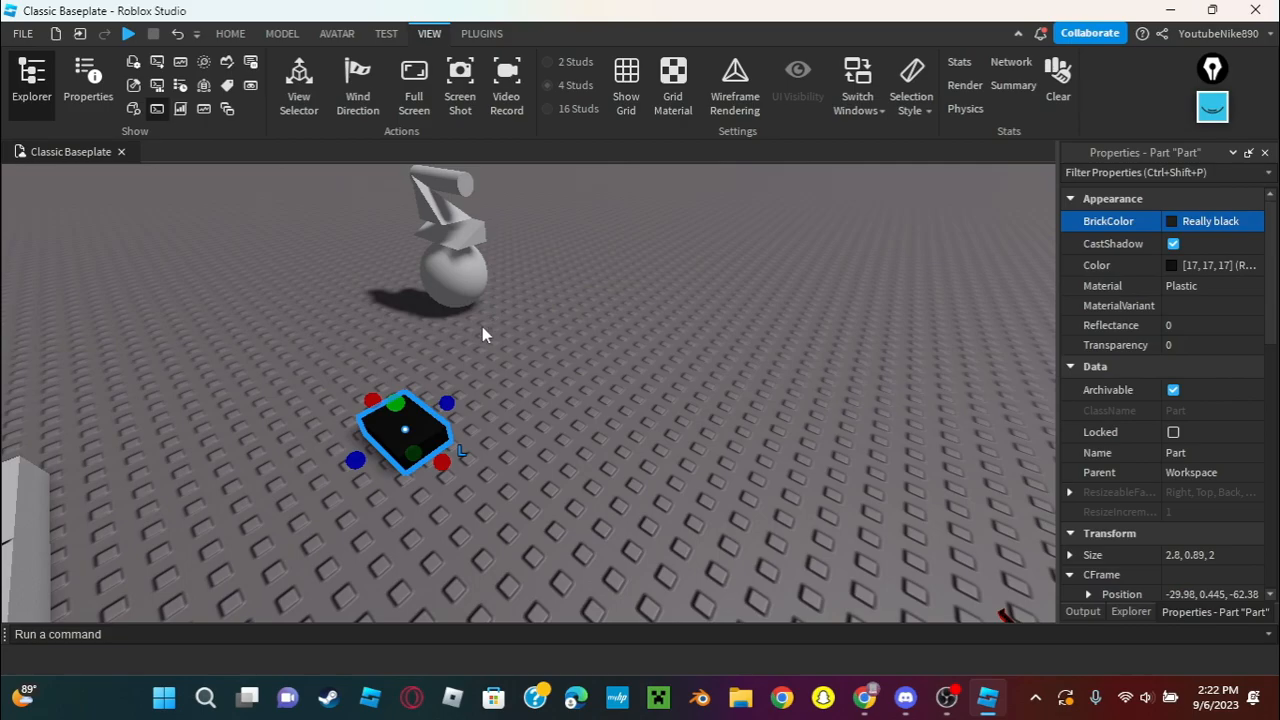
pyautogui.moveTo(484, 324); pyautogui.dragTo(493, 313, button='right')
pyautogui.scroll(2, 493, 313)
pyautogui.scroll(-1, 493, 313)
pyautogui.scroll(3, 940, 372)
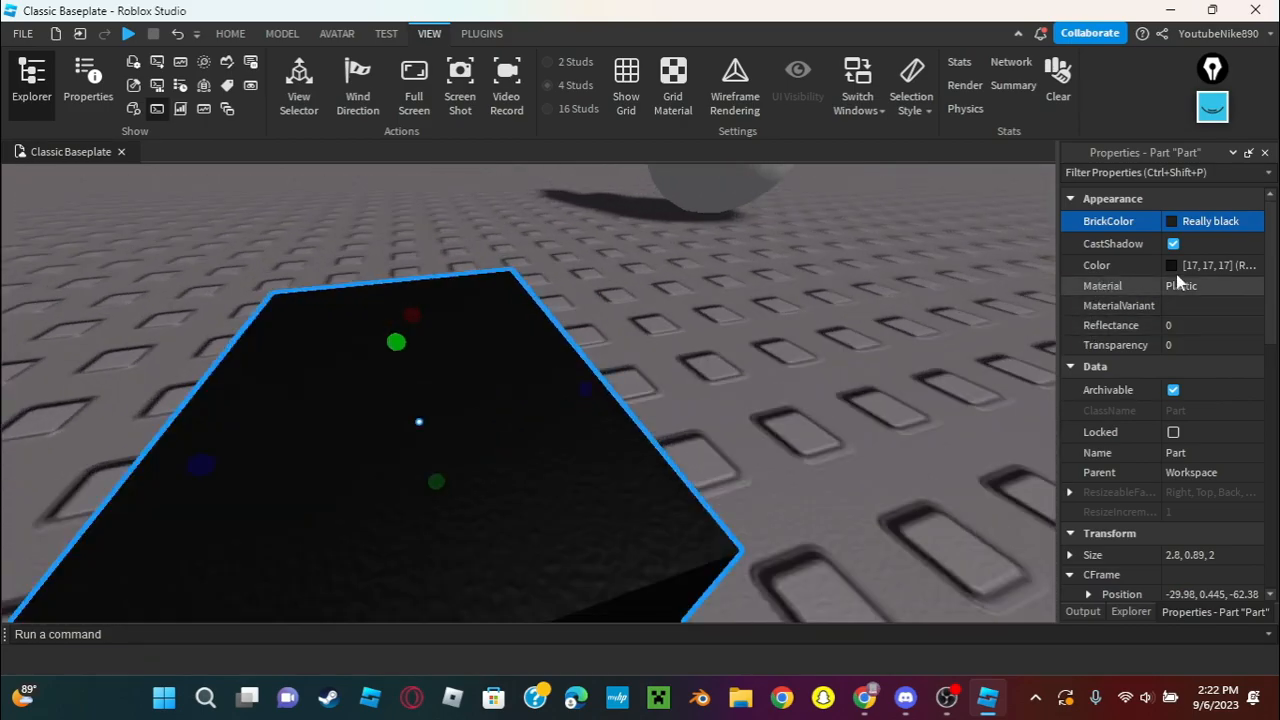
# Try out custom shades for the block's Color in the color picker and close it.
pyautogui.click(1173, 265)
pyautogui.moveTo(740, 145); pyautogui.dragTo(1039, 141)
pyautogui.click(1000, 254)
pyautogui.moveTo(1156, 254); pyautogui.dragTo(1156, 178)
pyautogui.moveTo(1040, 225); pyautogui.dragTo(1026, 268)
pyautogui.click(1170, 146)
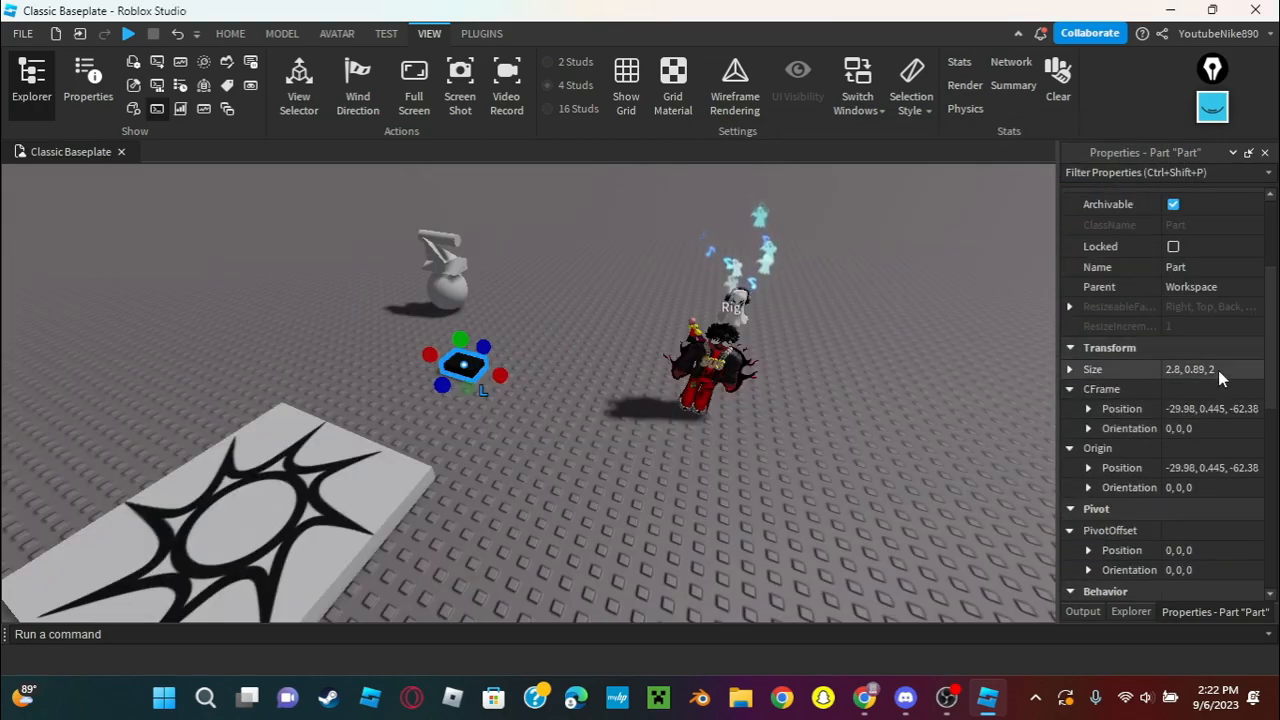
# Stretch the black block along its X axis and set its Size to 9, 0.89, 2.
pyautogui.click(1218, 370)
pyautogui.moveTo(517, 373); pyautogui.dragTo(590, 418)
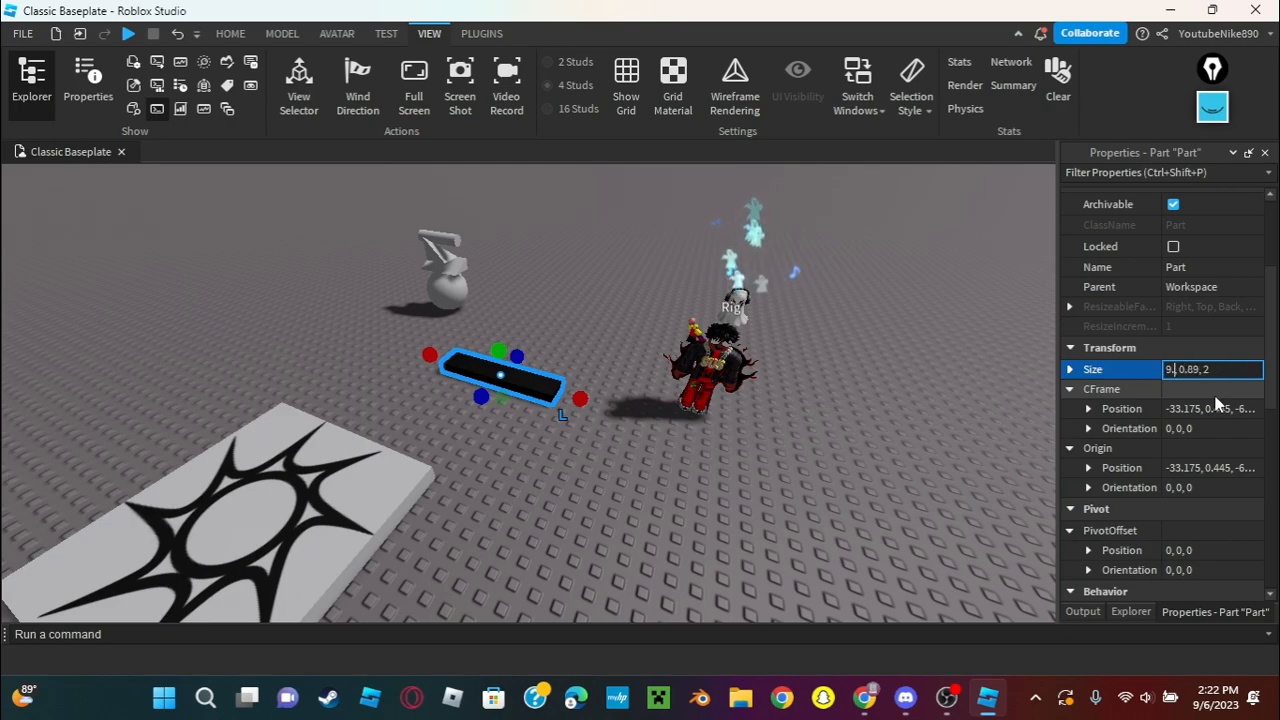
pyautogui.press('Return')
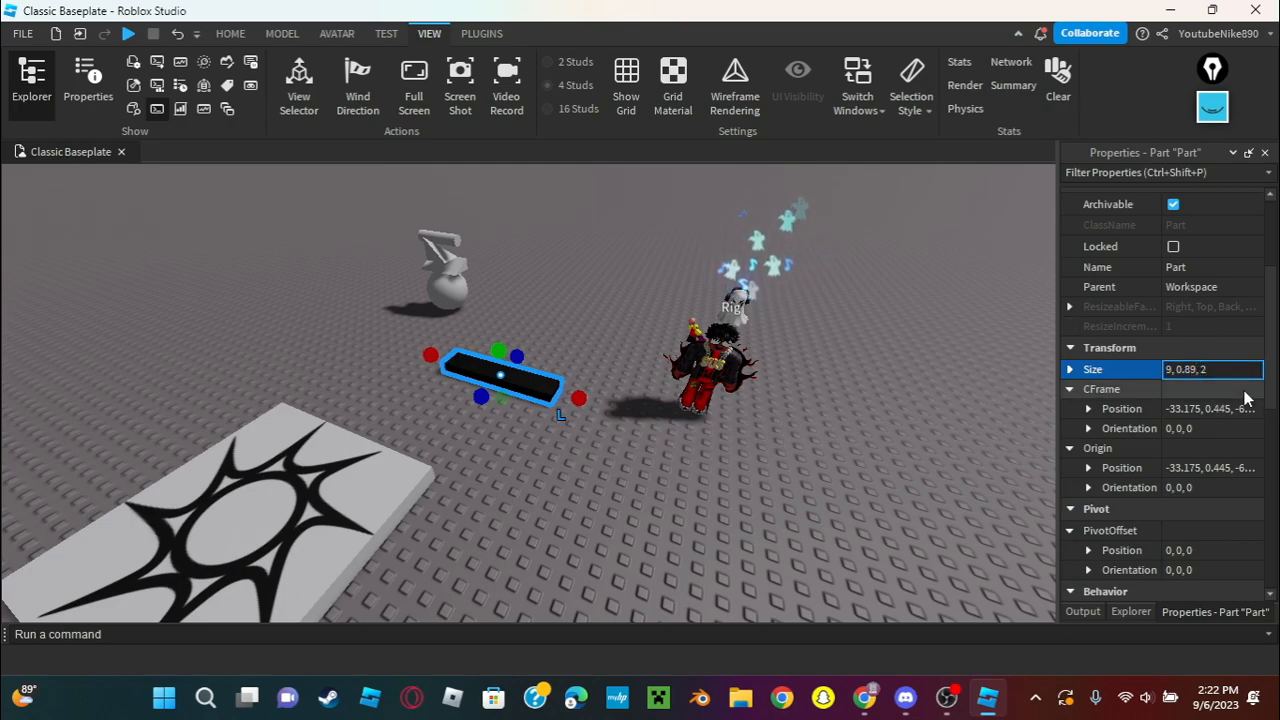
# Flatten the black block by setting its Size to 9, 0, 2.
pyautogui.click(1243, 374)
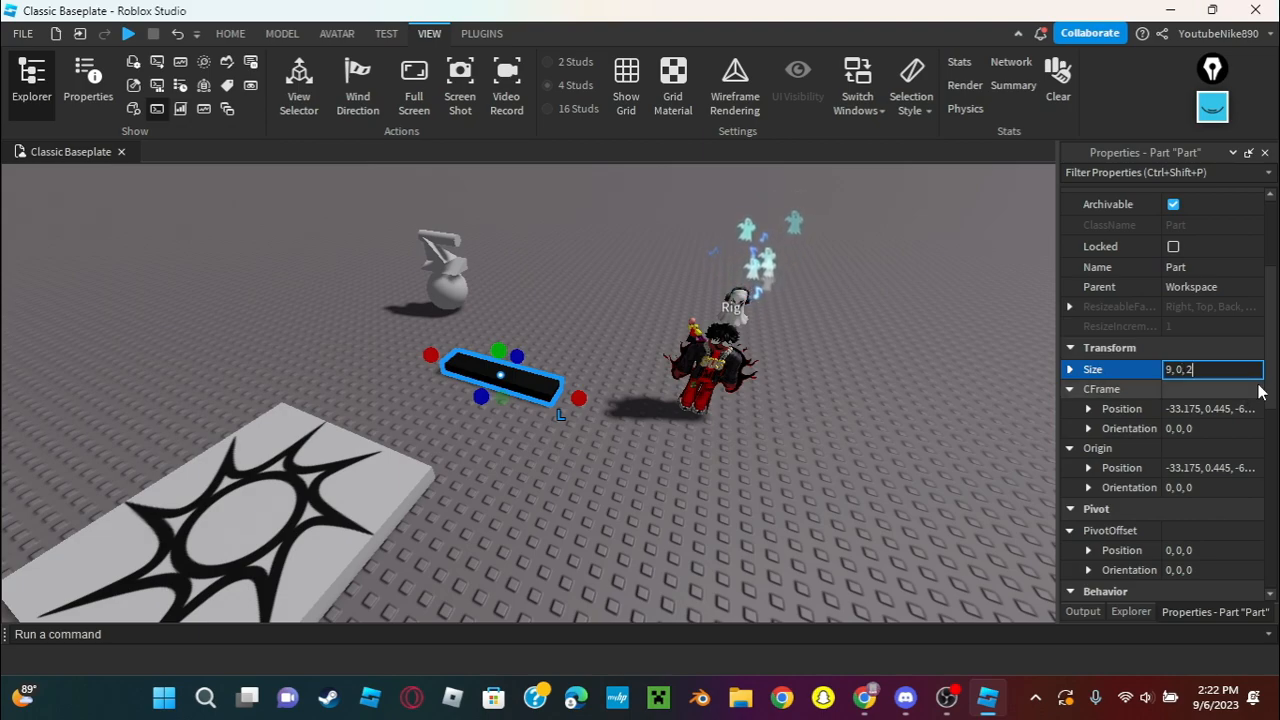
pyautogui.press('Return')
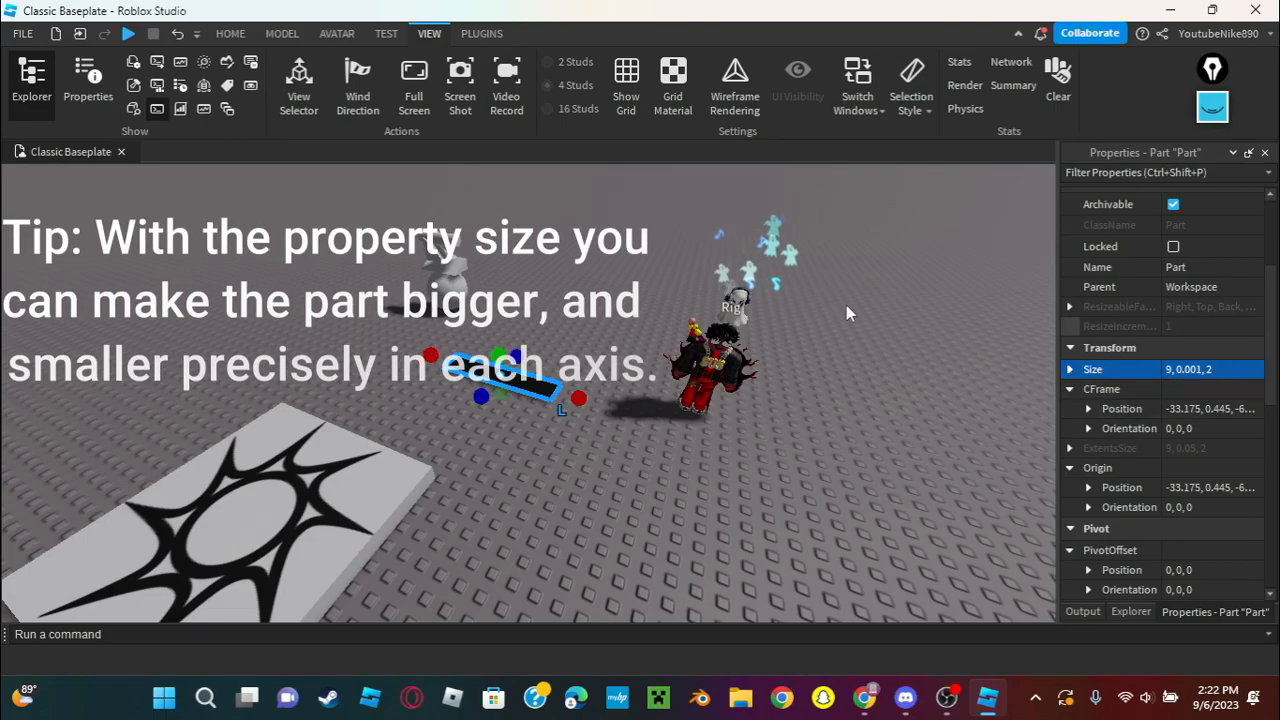
pyautogui.scroll(10, 660, 358)
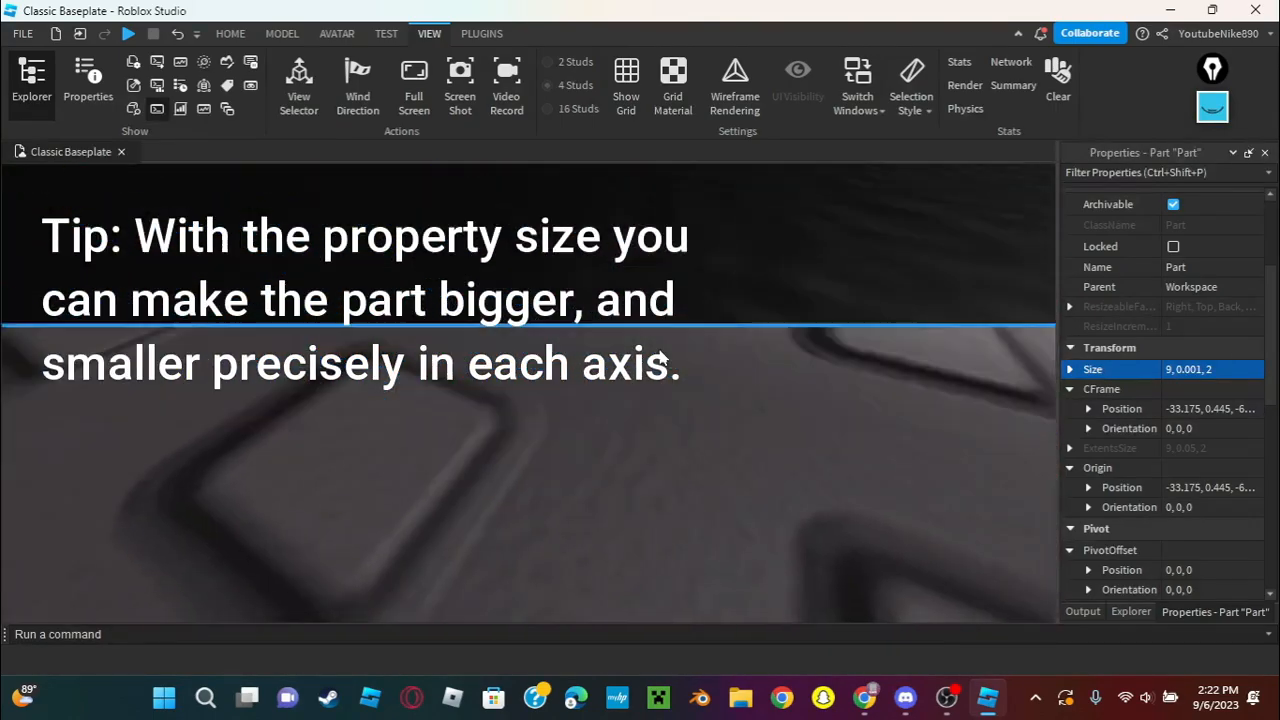
# Make the flattened black block tall by setting its Size to 9, 20, 2.
pyautogui.scroll(-5, 660, 358)
pyautogui.moveTo(660, 358); pyautogui.dragTo(764, 334, button='right')
pyautogui.scroll(-3, 742, 355)
pyautogui.scroll(-3, 790, 316)
pyautogui.scroll(6, 790, 316)
pyautogui.press('f')
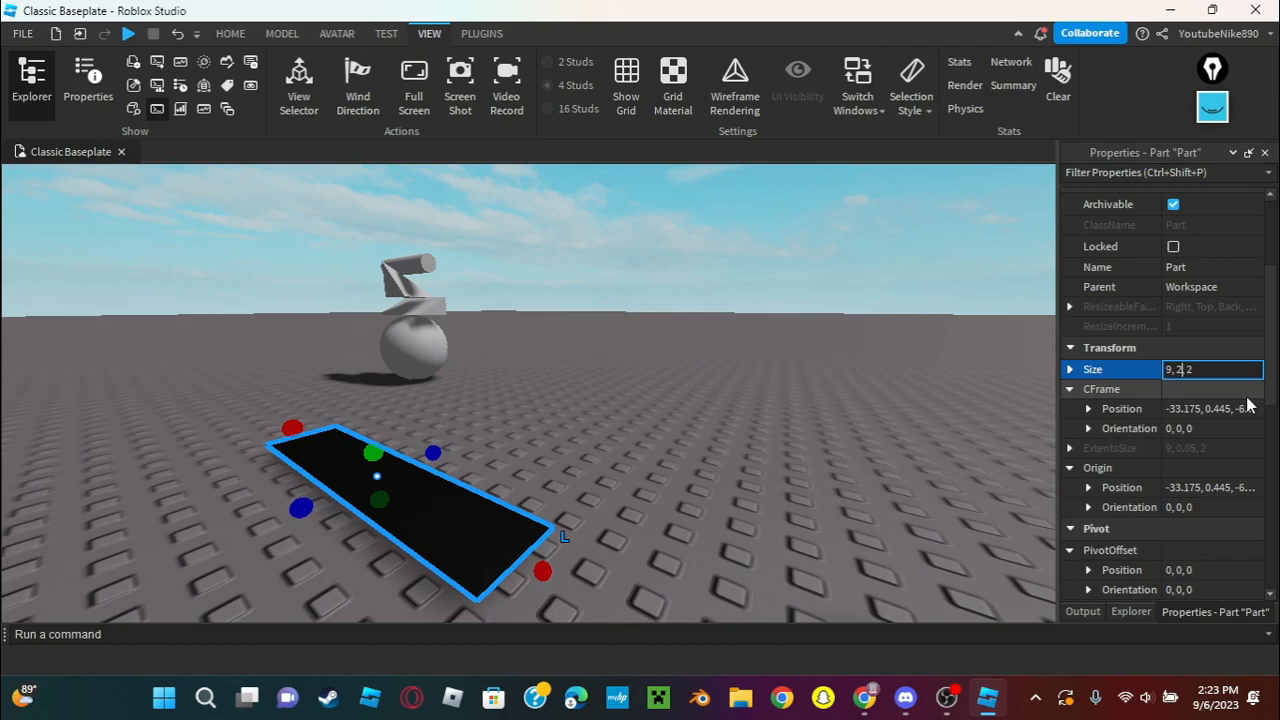
pyautogui.press('Return')
pyautogui.scroll(-10, 750, 397)
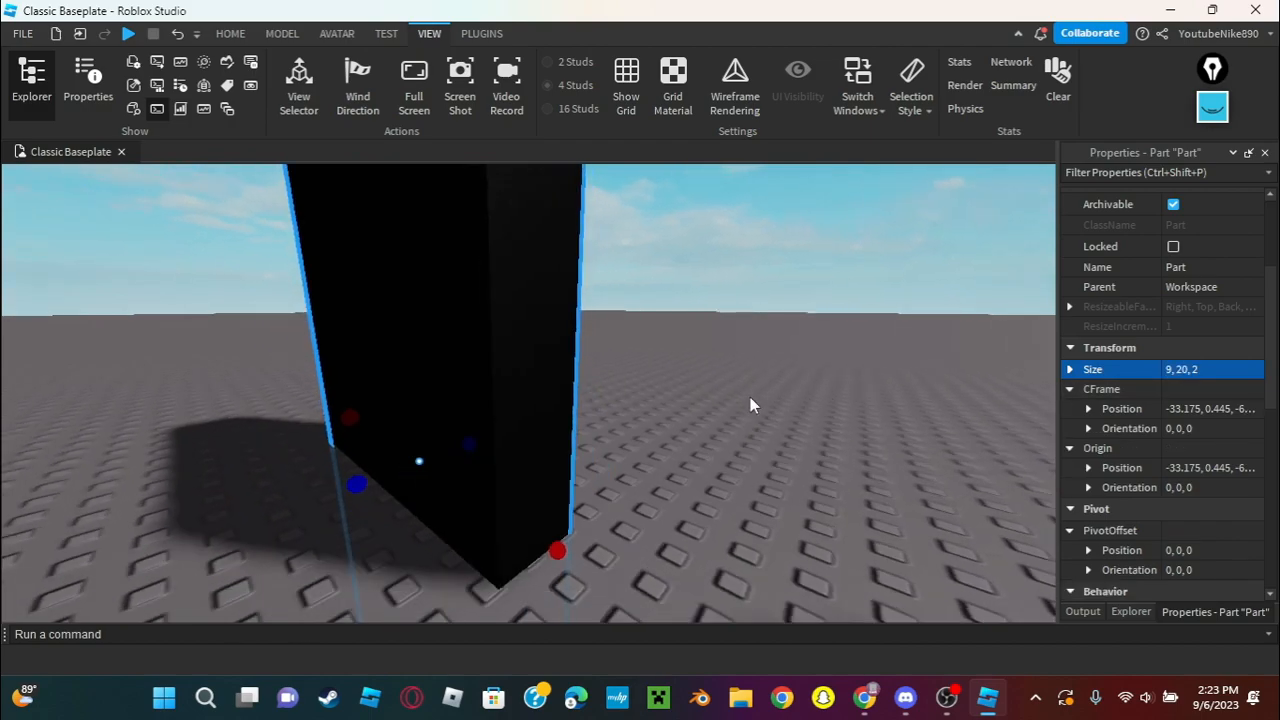
# Lower the black block again by setting its Size to 9, 1, 2.
pyautogui.click(1186, 369)
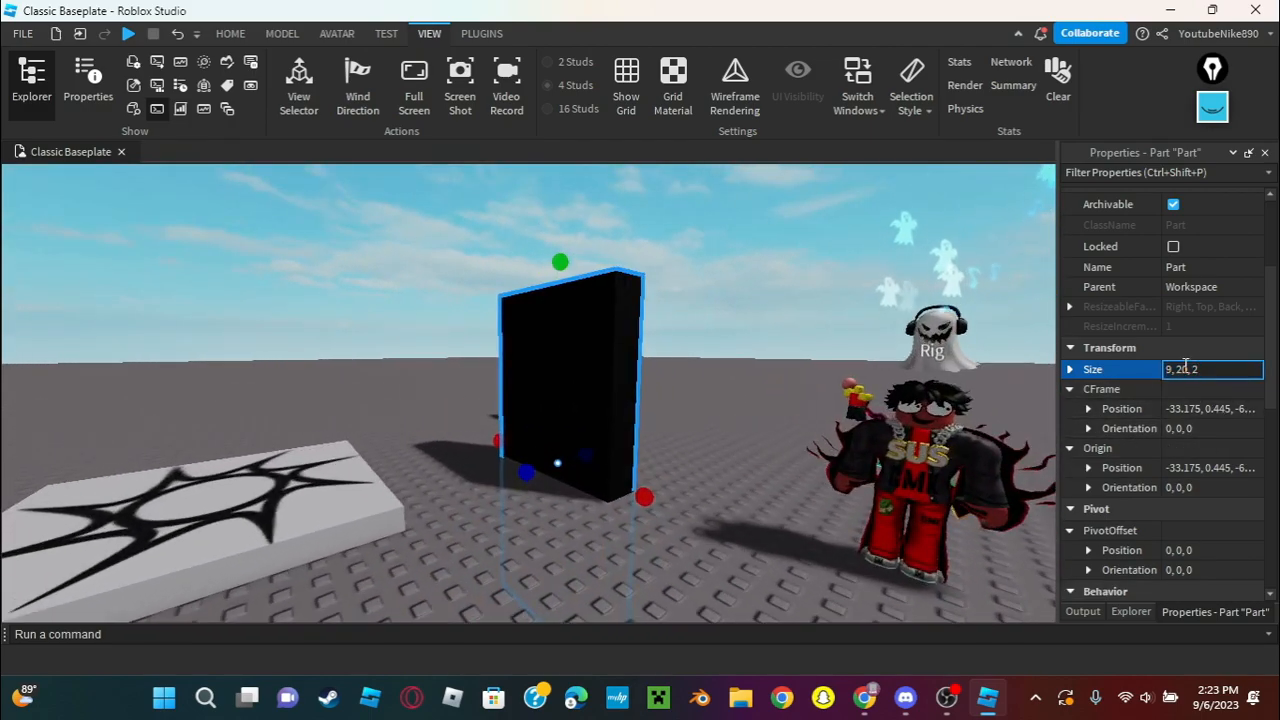
pyautogui.write('1')
pyautogui.press('Return')
pyautogui.moveTo(829, 434); pyautogui.dragTo(843, 430, button='right')
pyautogui.press('w')
pyautogui.scroll(-4, 831, 434)
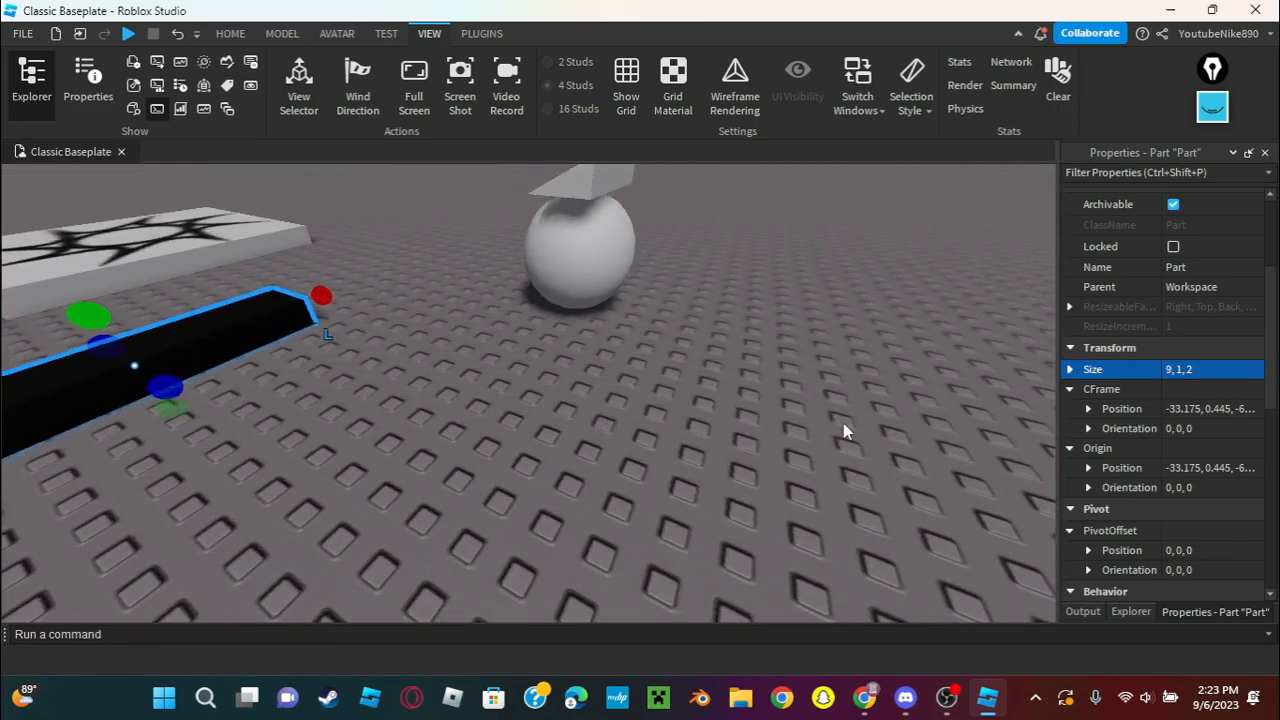
pyautogui.moveTo(764, 385); pyautogui.dragTo(756, 384, button='right')
pyautogui.press('a')
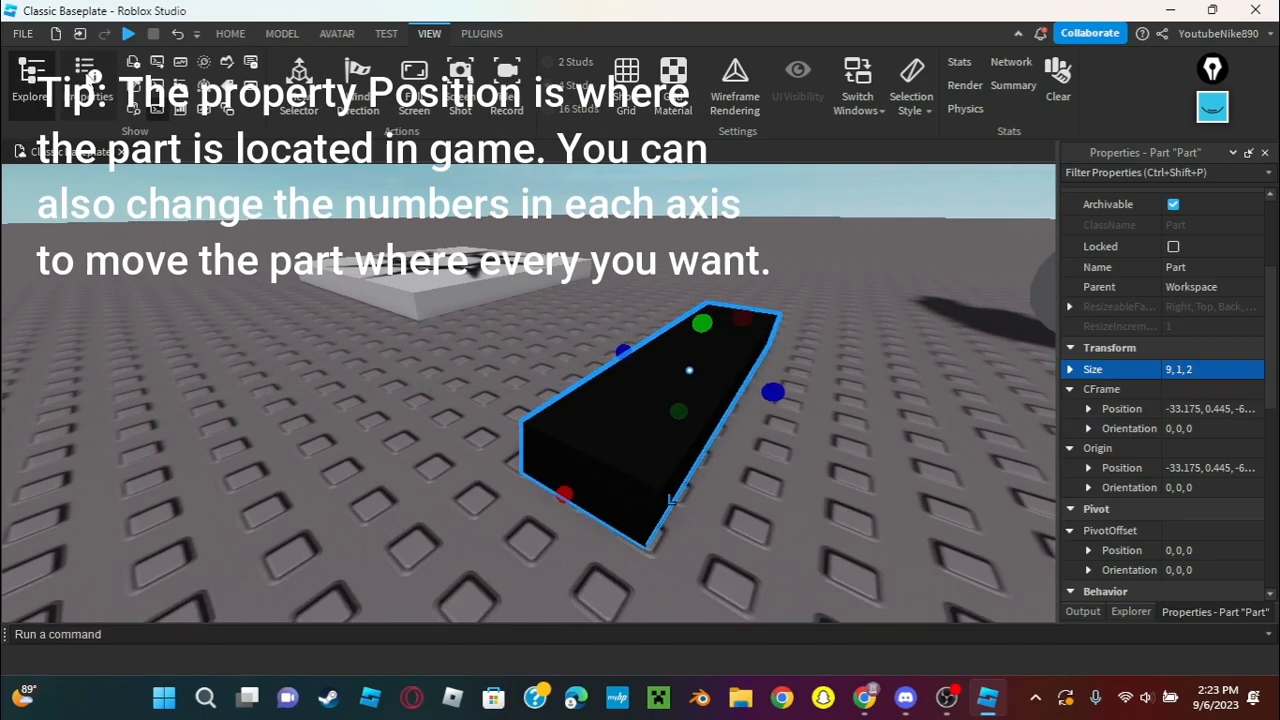
# Slide the black block across the baseplate with the Move tool to about X -34.5, Z -42, expanding its Position axes.
pyautogui.click(228, 36)
pyautogui.click(180, 80)
pyautogui.press('s')
pyautogui.moveTo(533, 319); pyautogui.dragTo(510, 362, button='right')
pyautogui.press('w')
pyautogui.press('s')
pyautogui.press('s')
pyautogui.moveTo(785, 463); pyautogui.dragTo(799, 475)
pyautogui.press('d')
pyautogui.press('s')
pyautogui.moveTo(728, 535); pyautogui.dragTo(631, 543)
pyautogui.click(1088, 410)
pyautogui.moveTo(502, 530); pyautogui.dragTo(522, 440)
# Set the black block's Position to 0 on the Z, Y and X axes and bring it into focus.
pyautogui.click(1202, 467)
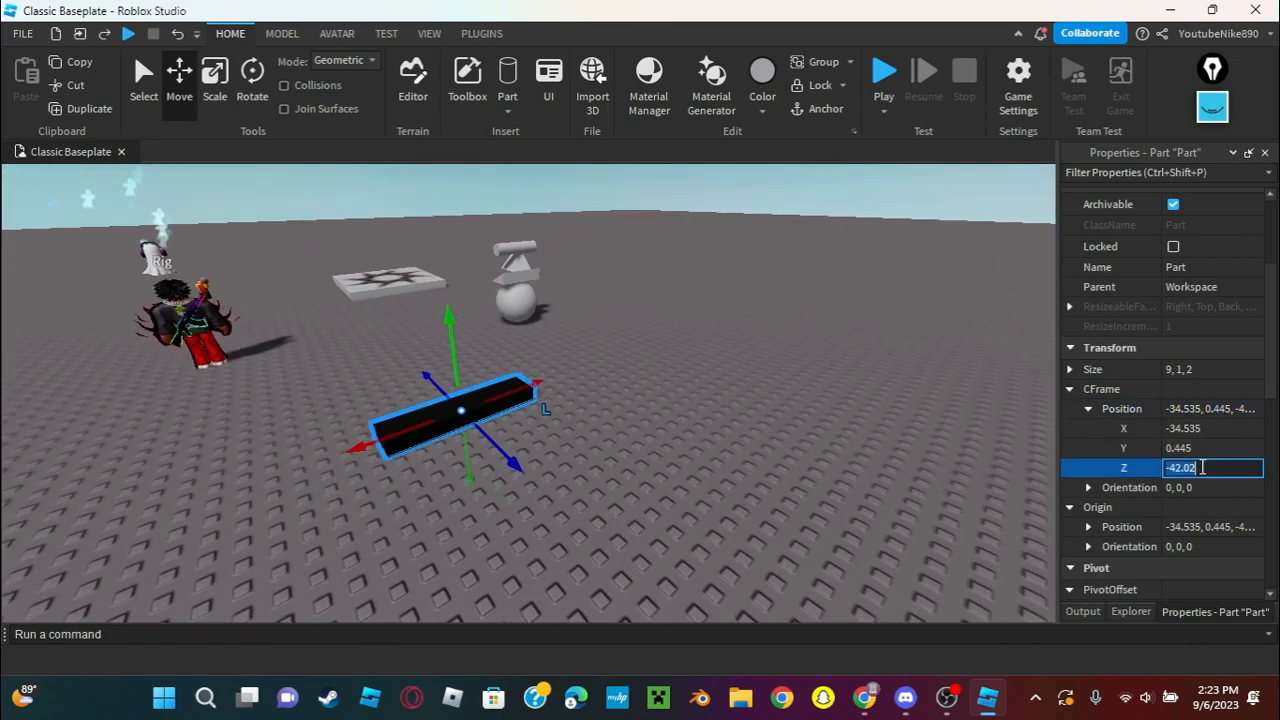
pyautogui.write('0')
pyautogui.press('Return')
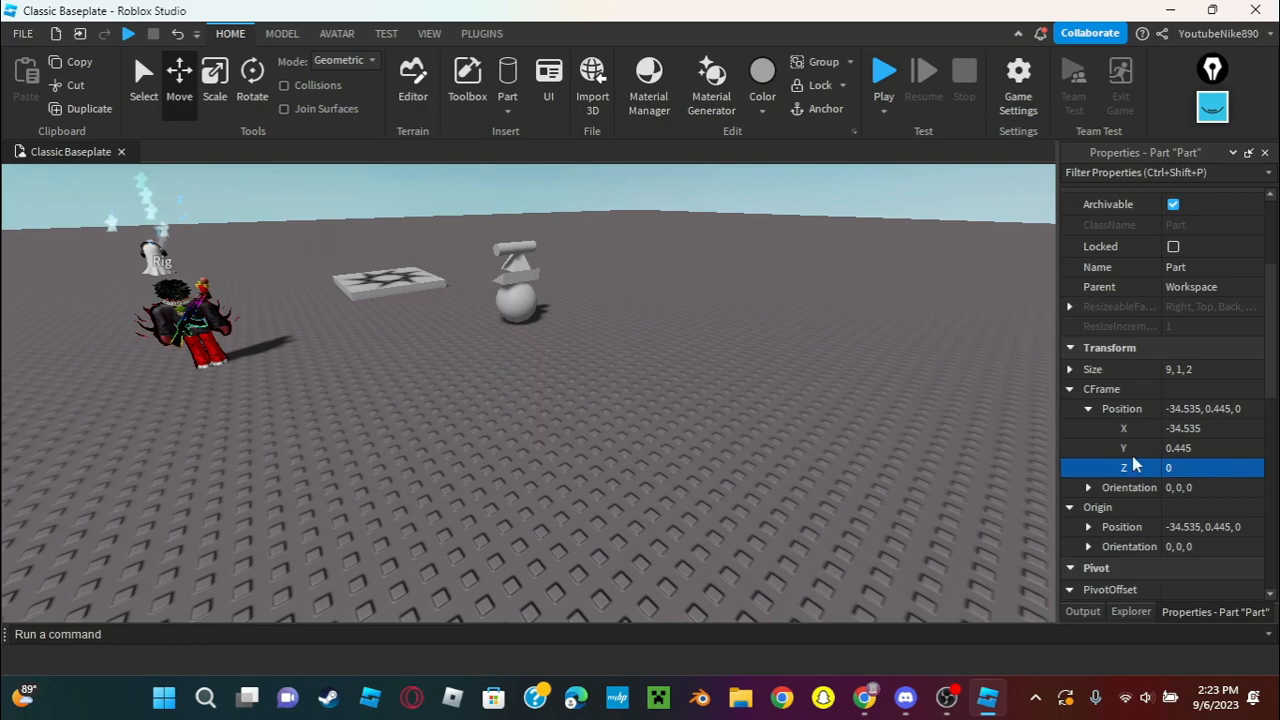
pyautogui.click(1222, 448)
pyautogui.write('0')
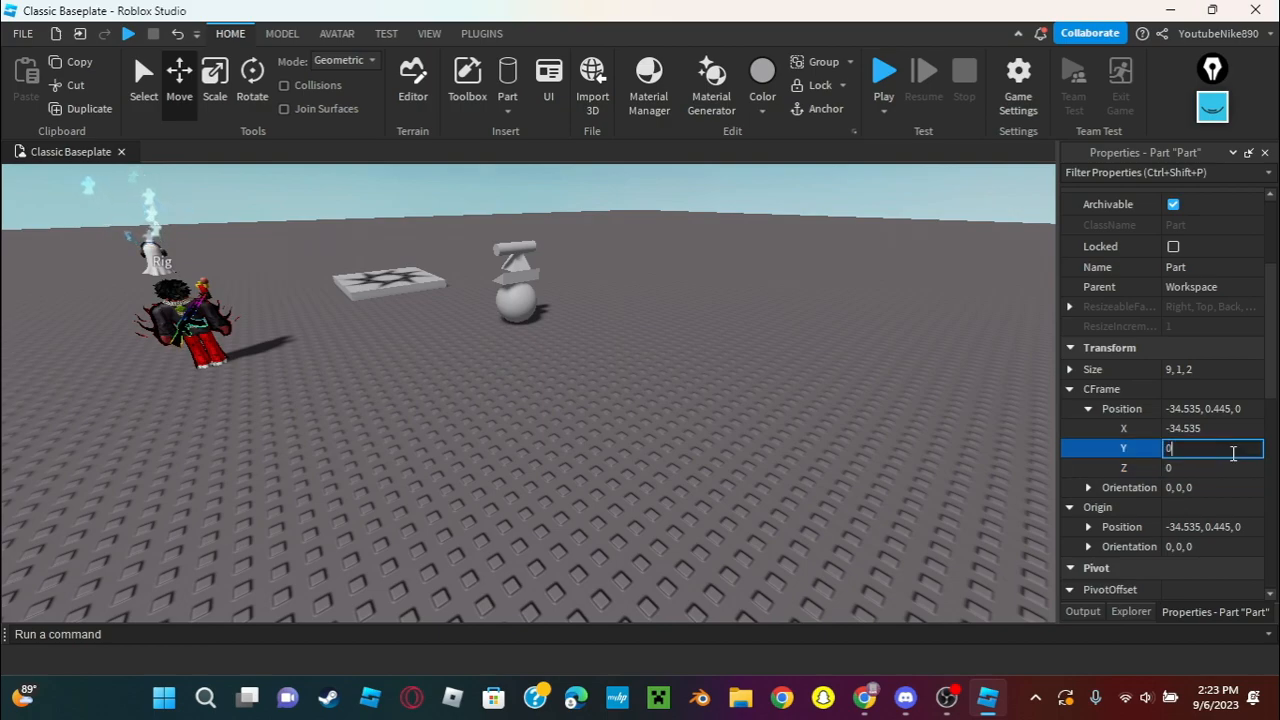
pyautogui.click(1238, 428)
pyautogui.press('BackSpace')
pyautogui.write('0')
pyautogui.press('Return')
pyautogui.press('f')
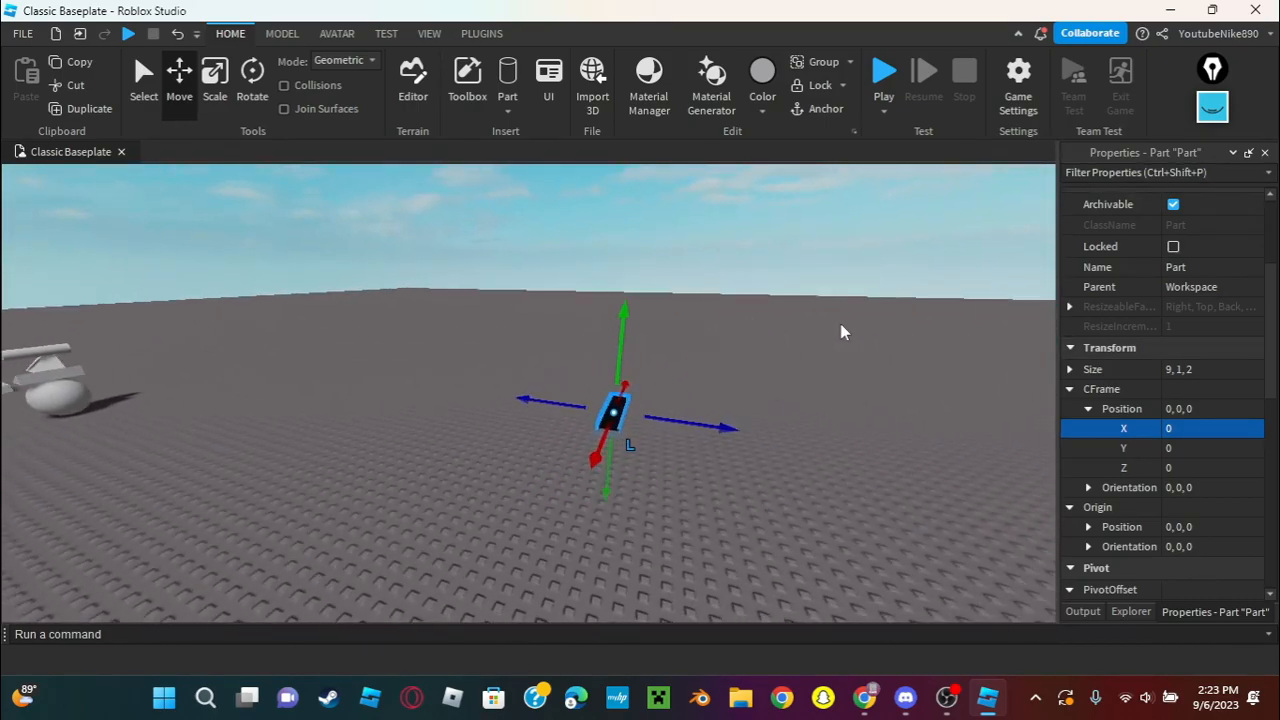
# Shift the black block along the X axis by setting its Position X to 10.
pyautogui.press('w')
pyautogui.moveTo(841, 324); pyautogui.dragTo(832, 333, button='right')
pyautogui.press('s')
pyautogui.press('s')
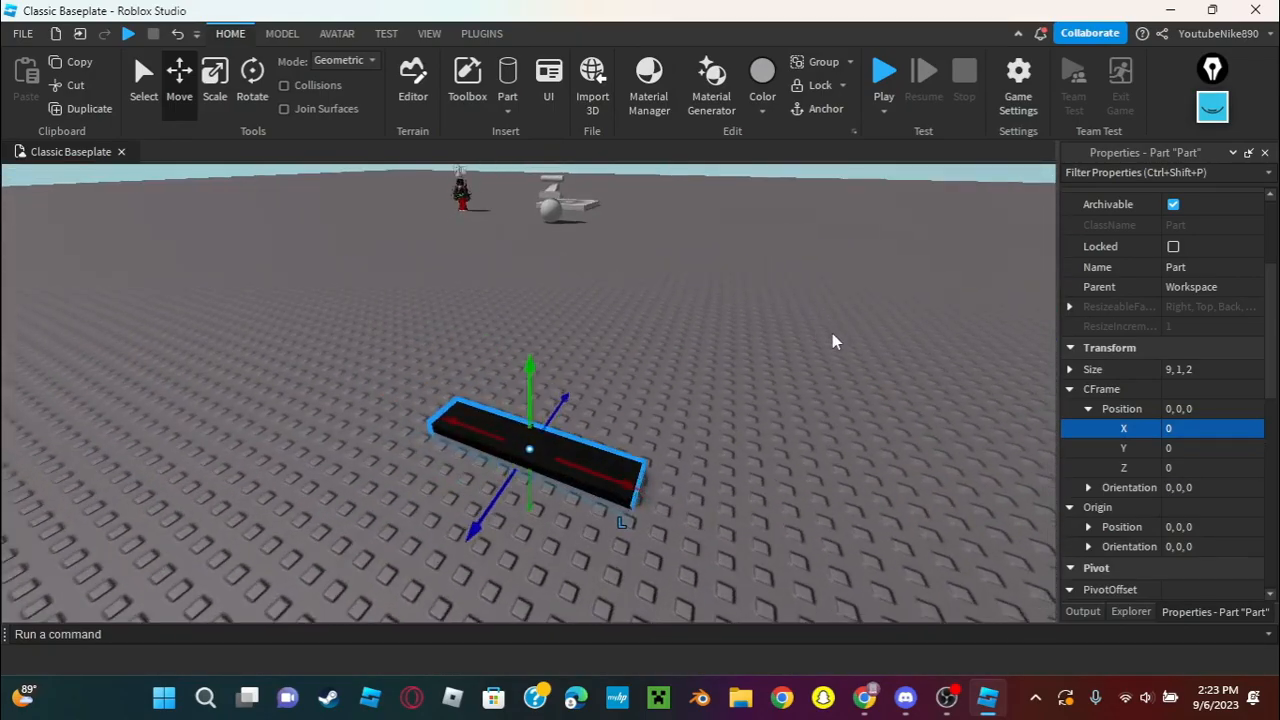
pyautogui.scroll(3, 557, 490)
pyautogui.scroll(-2, 557, 490)
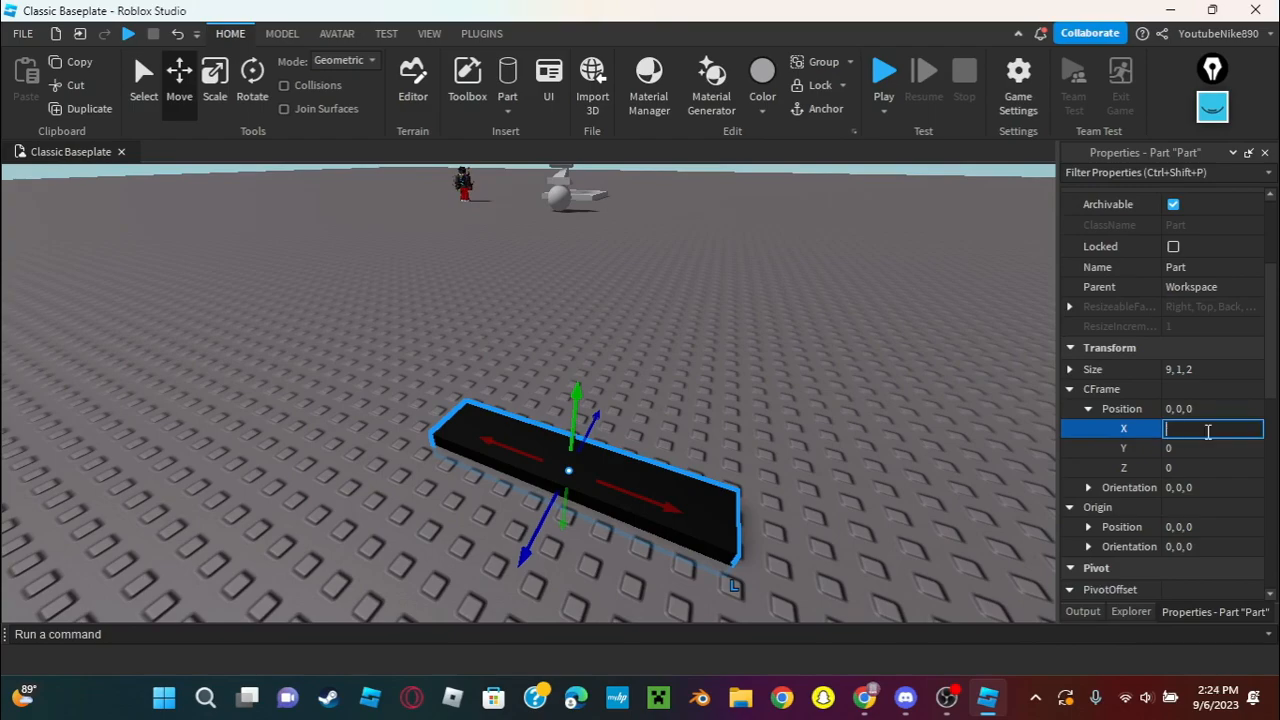
pyautogui.press('Return')
pyautogui.moveTo(843, 406); pyautogui.dragTo(843, 406, button='right')
pyautogui.scroll(-4, 843, 406)
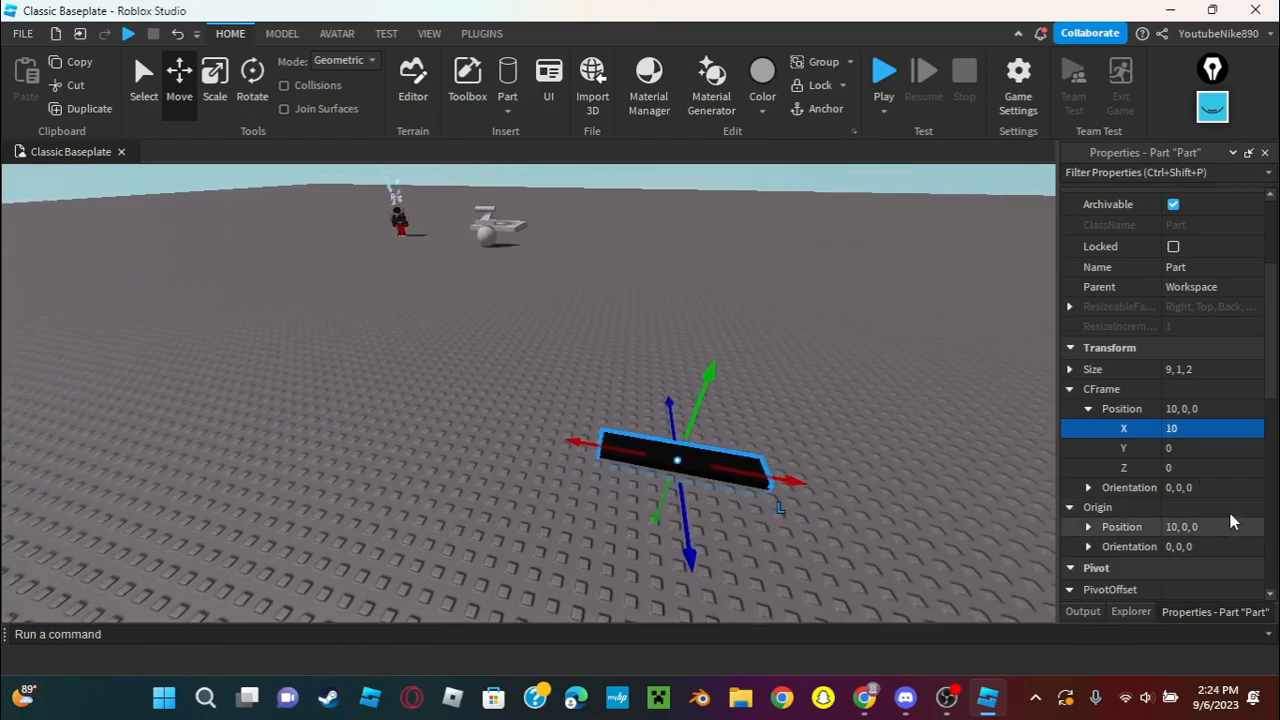
# Set the black block's Position Z to 10 and its Position Y to 10.
pyautogui.click(1210, 468)
pyautogui.press('F11')
pyautogui.press('F11')
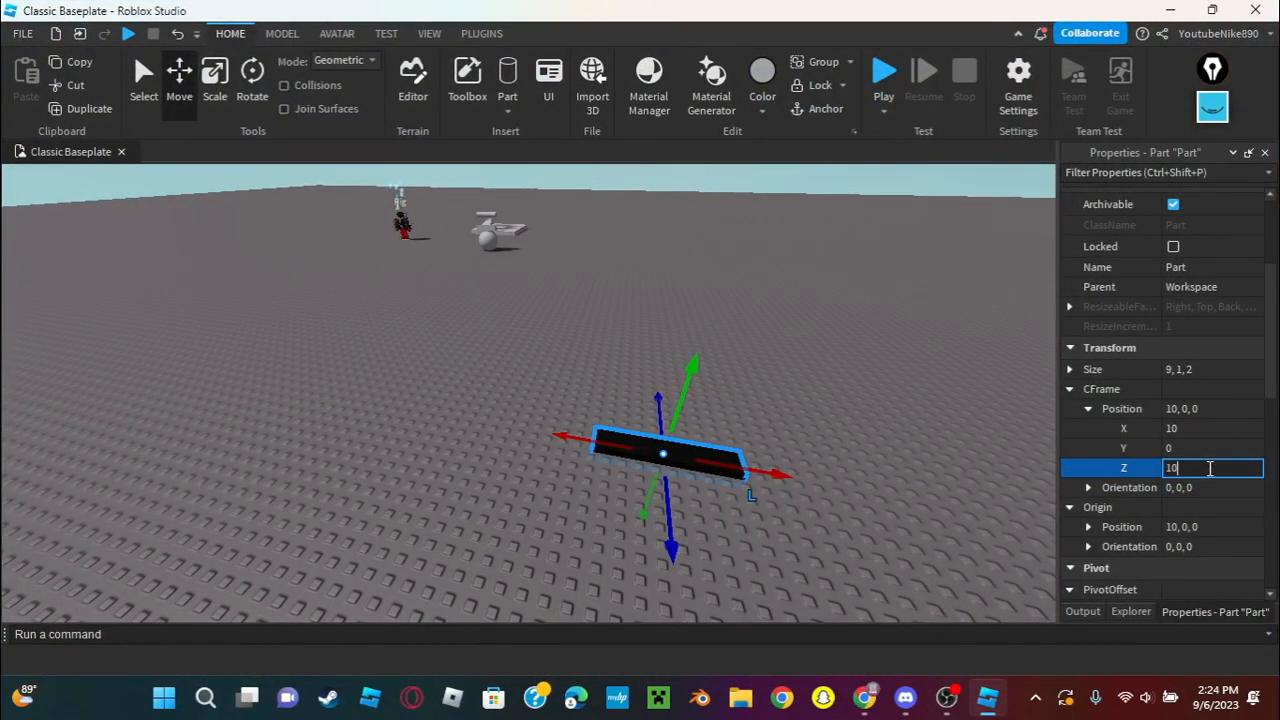
pyautogui.press('Return')
pyautogui.press('f')
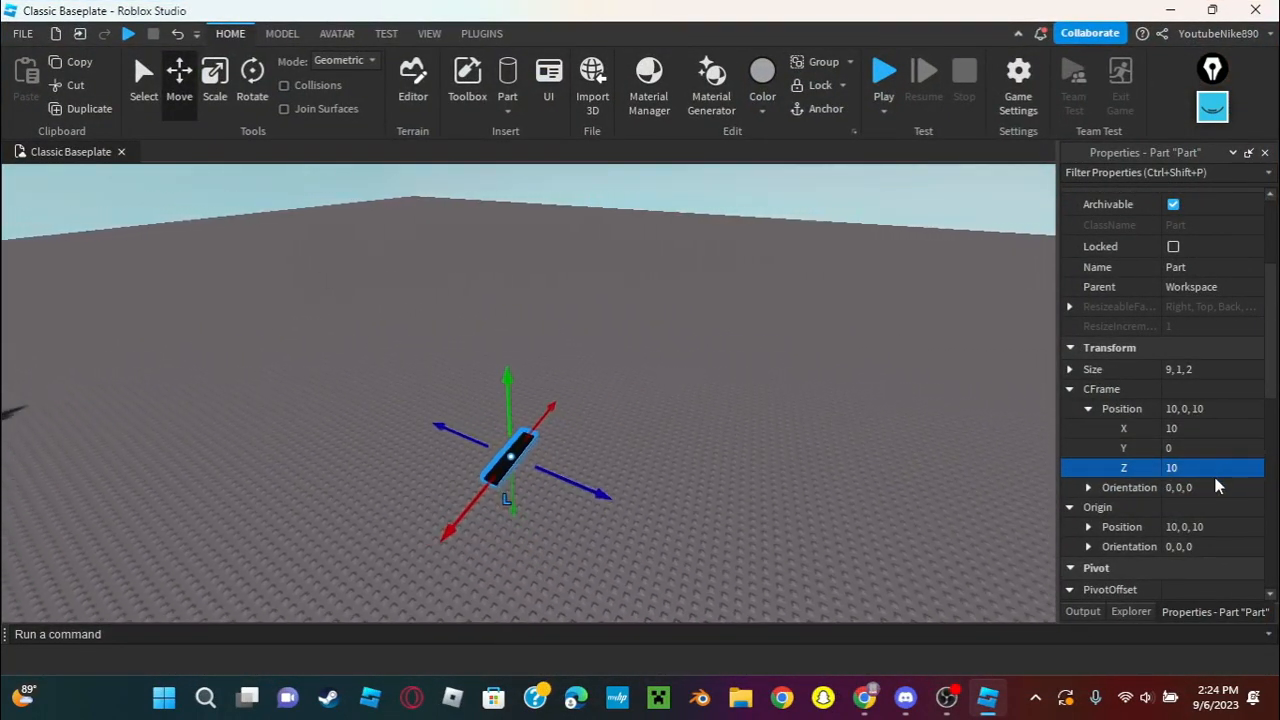
pyautogui.click(1195, 428)
pyautogui.click(1196, 448)
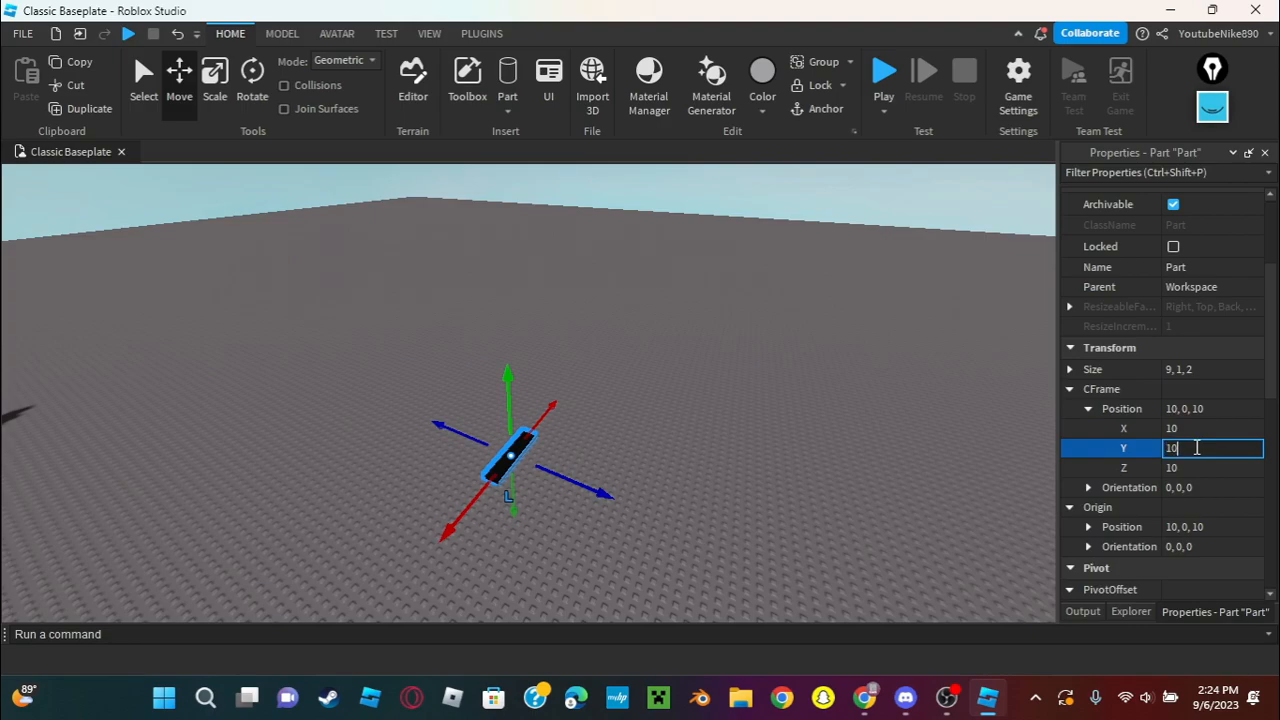
pyautogui.press('Return')
# Send the black block far into the sky by setting its Position Y to 100000.
pyautogui.click(1210, 430)
pyautogui.click(1211, 450)
pyautogui.write('100000')
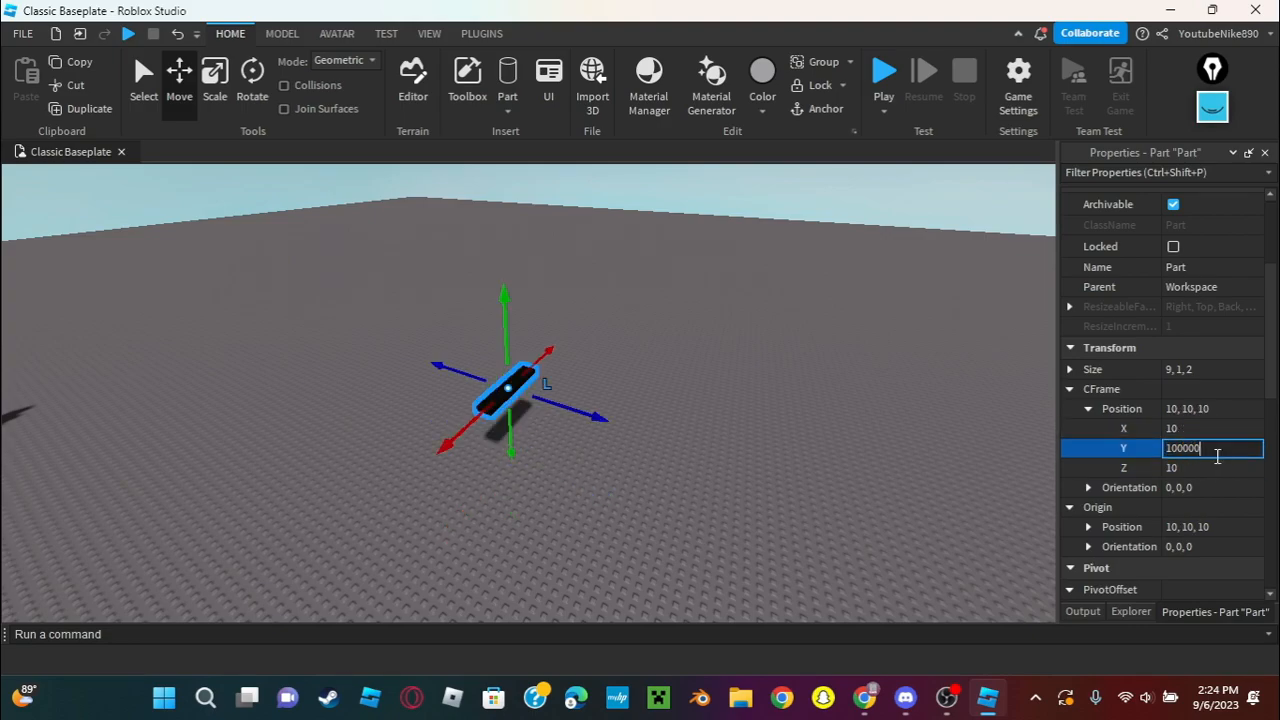
pyautogui.press('Return')
pyautogui.press('f')
pyautogui.moveTo(722, 344); pyautogui.dragTo(753, 337, button='right')
# Undo the black block's position and size changes back to its small size near the spawn platform.
pyautogui.hotkey('ctrl', 'z')
pyautogui.hotkey('ctrl', 'z')
pyautogui.hotkey('ctrl', 'z')
pyautogui.hotkey('ctrl', 'z')
pyautogui.hotkey('ctrl', 'z')
pyautogui.hotkey('ctrl', 'z')
pyautogui.hotkey('ctrl', 'z')
pyautogui.hotkey('ctrl', 'z')
pyautogui.hotkey('ctrl', 'z')
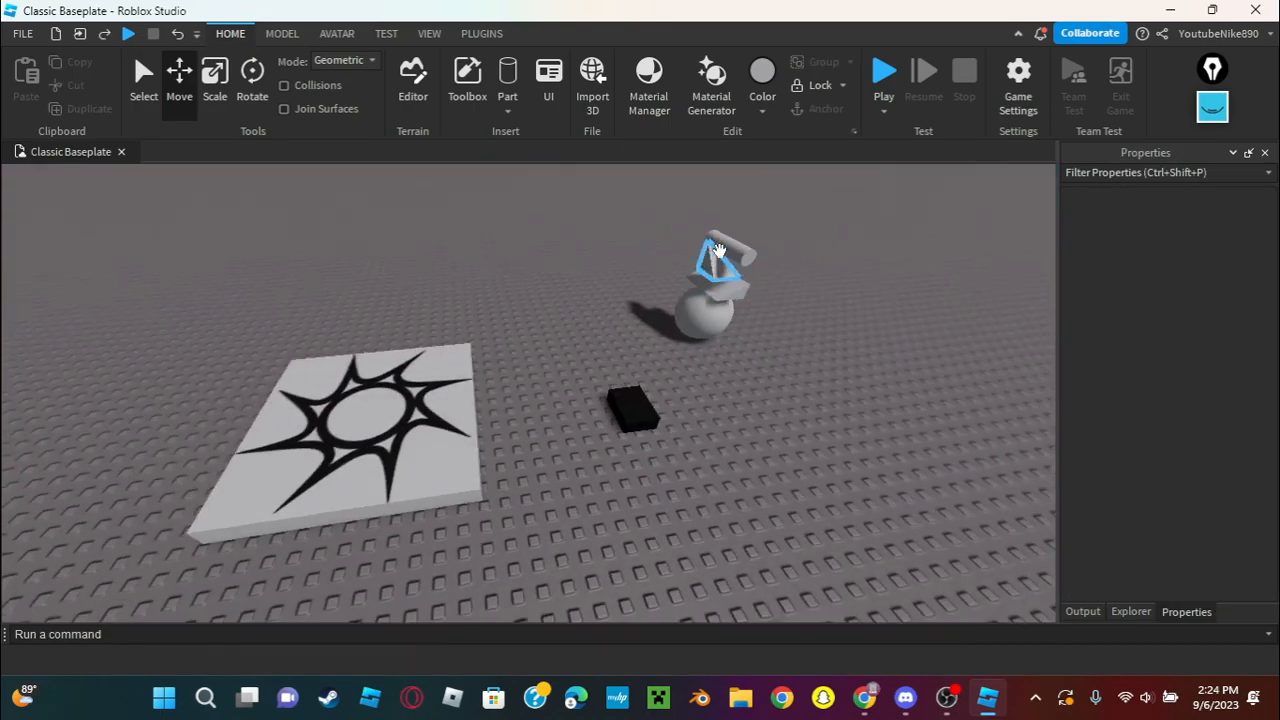
pyautogui.hotkey('ctrl', 'z')
pyautogui.hotkey('ctrl', 'z')
pyautogui.hotkey('ctrl', 'z')
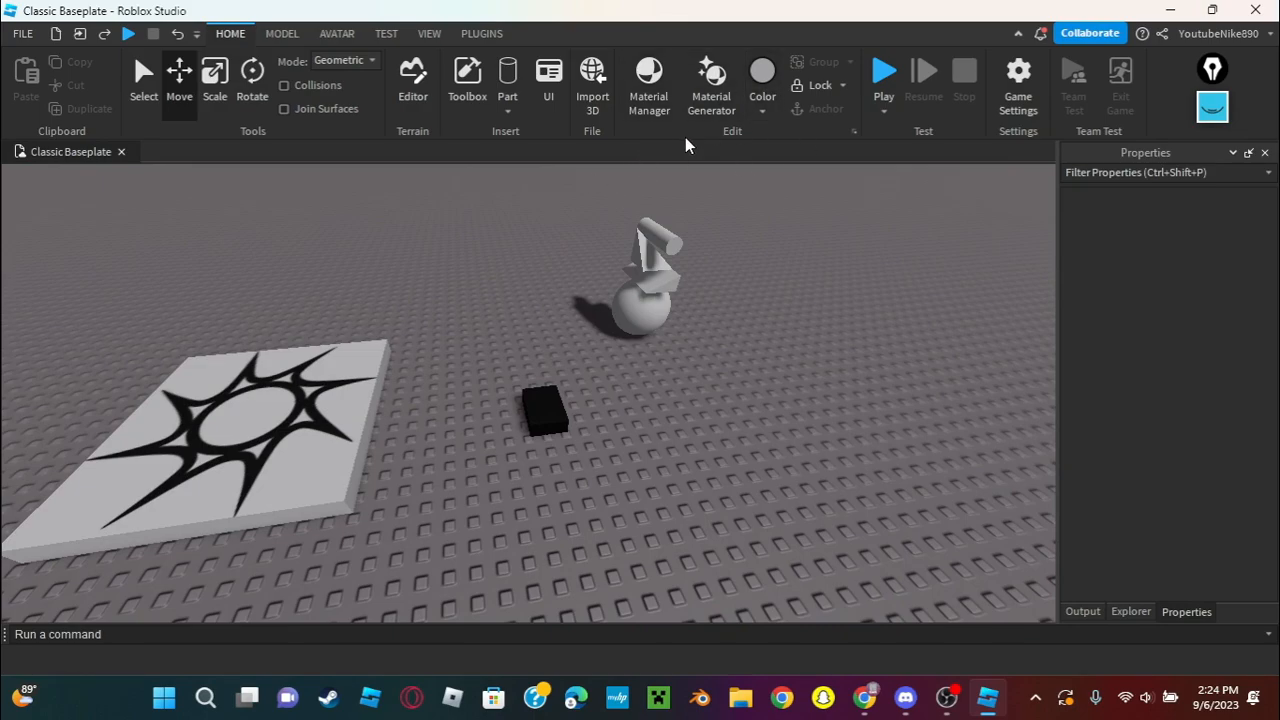
# Select the small black block and raise it along the Y axis to a height of about 41 studs.
pyautogui.click(545, 410)
pyautogui.scroll(3, 676, 418)
pyautogui.press('s')
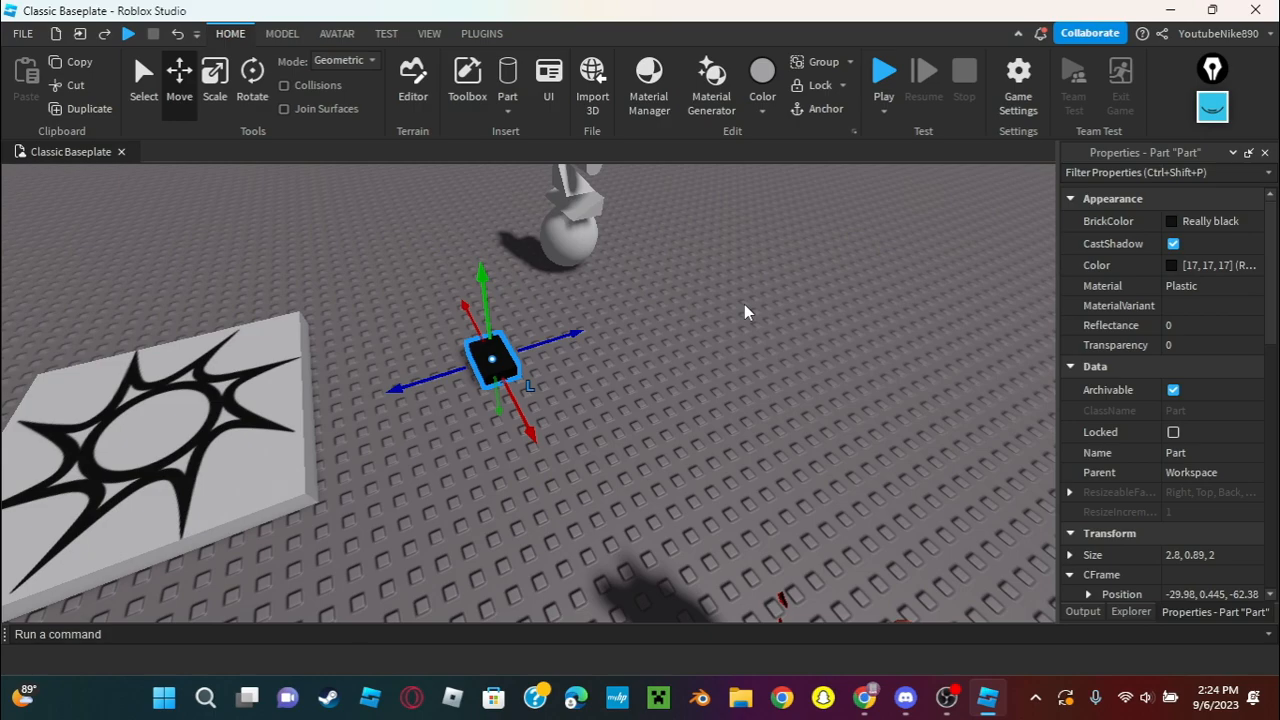
pyautogui.moveTo(485, 278); pyautogui.dragTo(490, 243)
pyautogui.moveTo(489, 243); pyautogui.dragTo(490, 243, button='right')
pyautogui.moveTo(490, 243); pyautogui.dragTo(491, 249)
pyautogui.moveTo(490, 243); pyautogui.dragTo(496, 281, button='right')
pyautogui.press('s')
pyautogui.scroll(-7, 1156, 474)
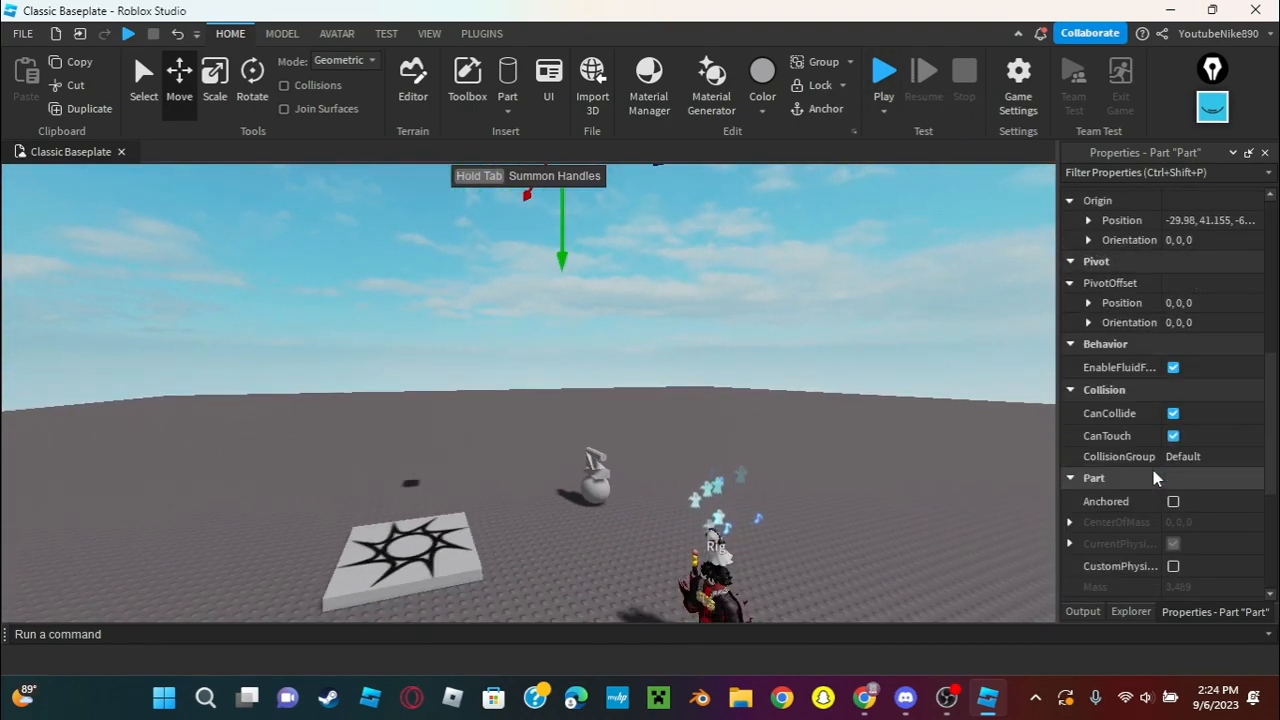
pyautogui.scroll(-2, 1160, 468)
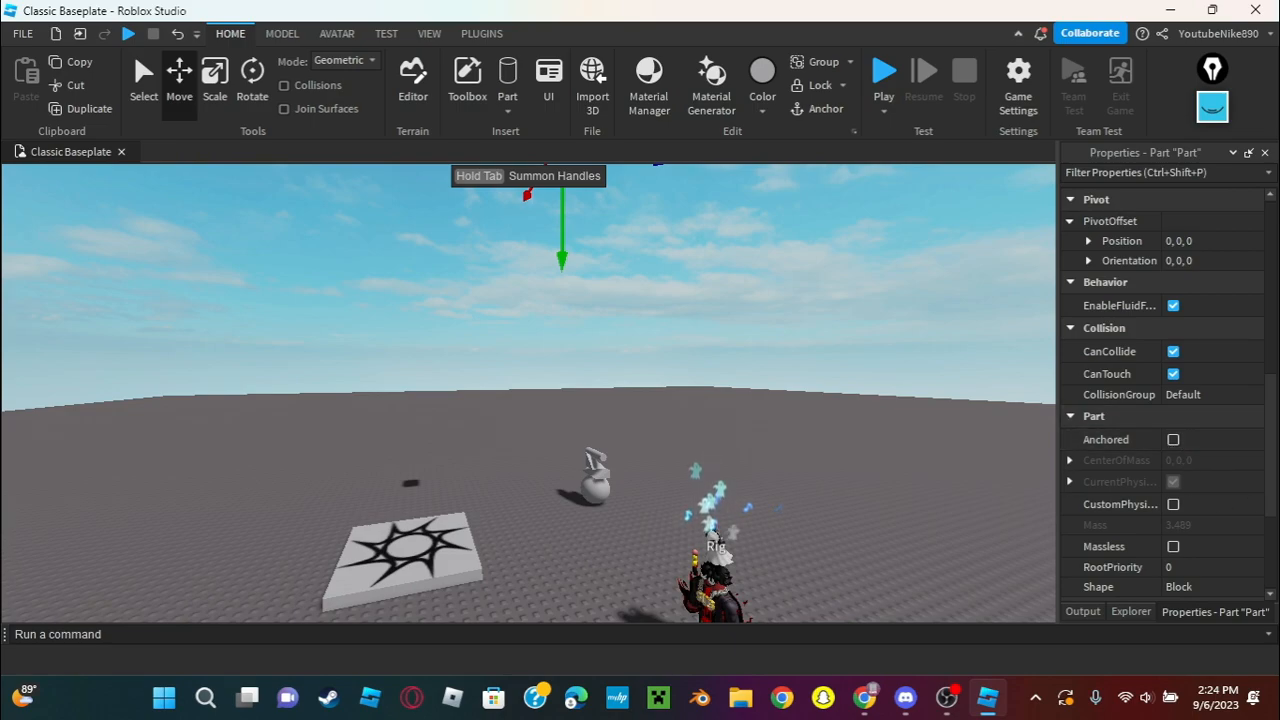
pyautogui.moveTo(718, 387); pyautogui.dragTo(739, 362, button='right')
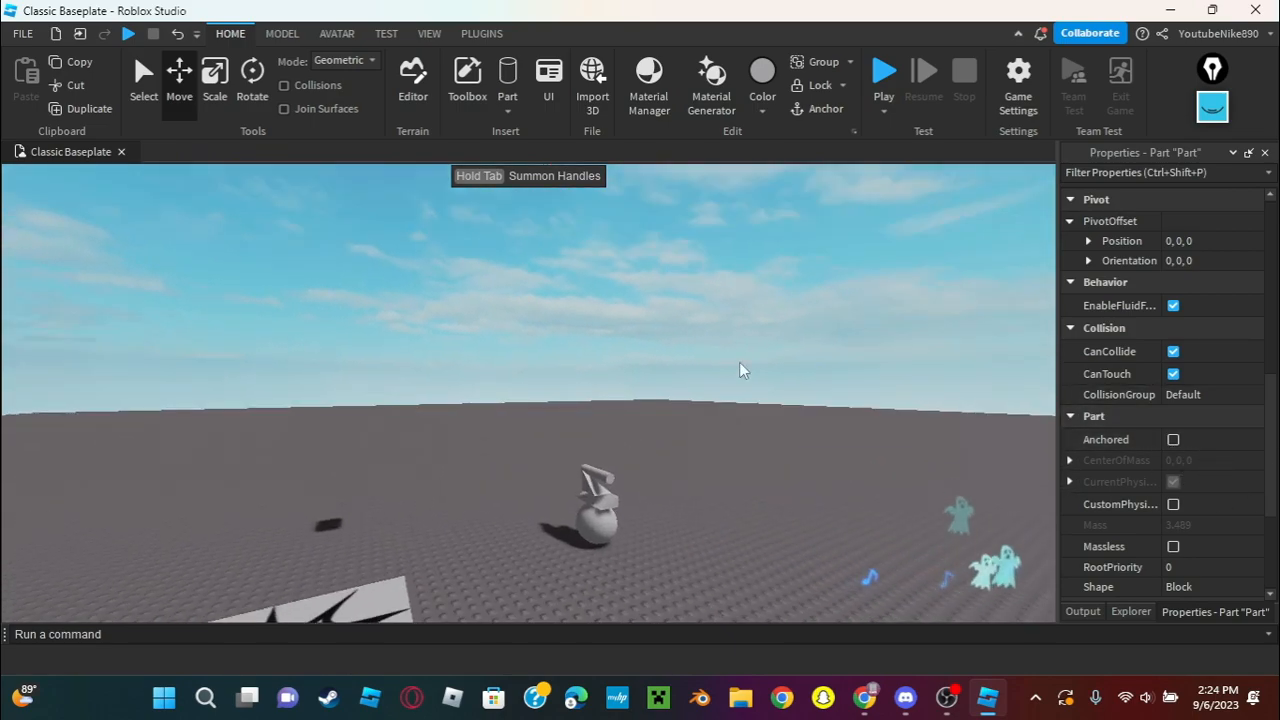
# Start a playtest and walk the character over to the fallen black block.
pyautogui.click(884, 72)
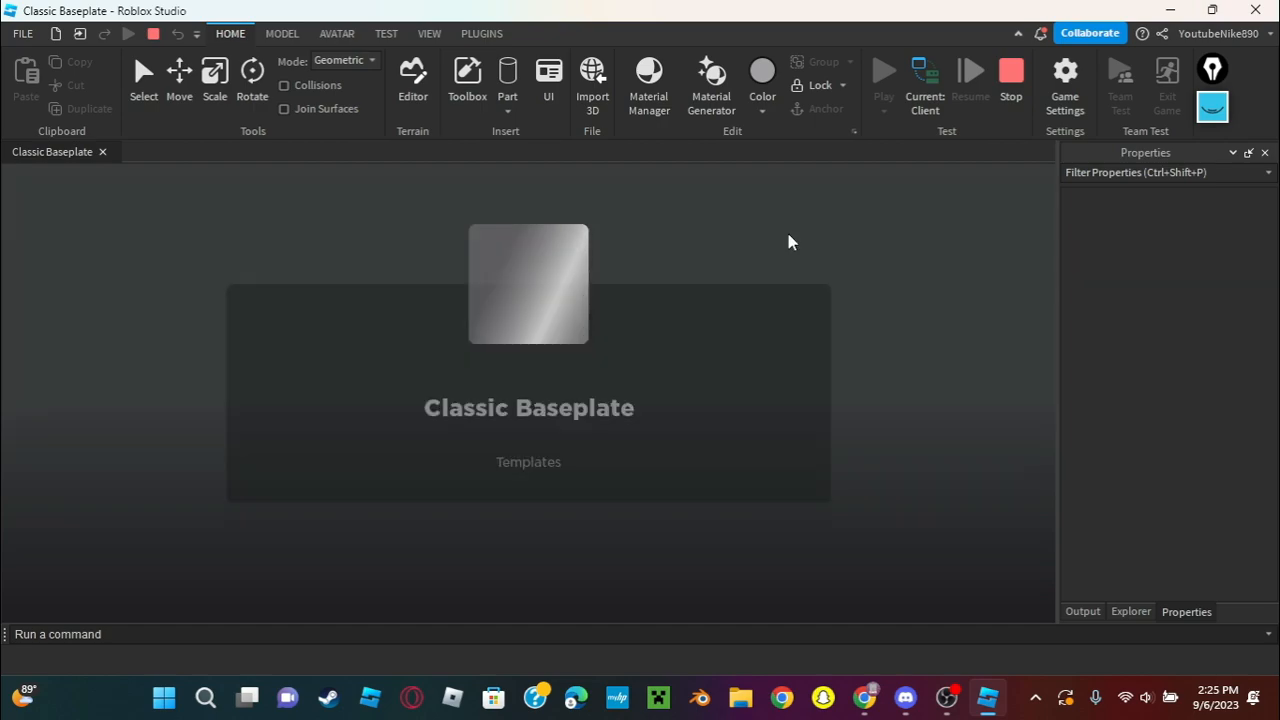
pyautogui.press('w')
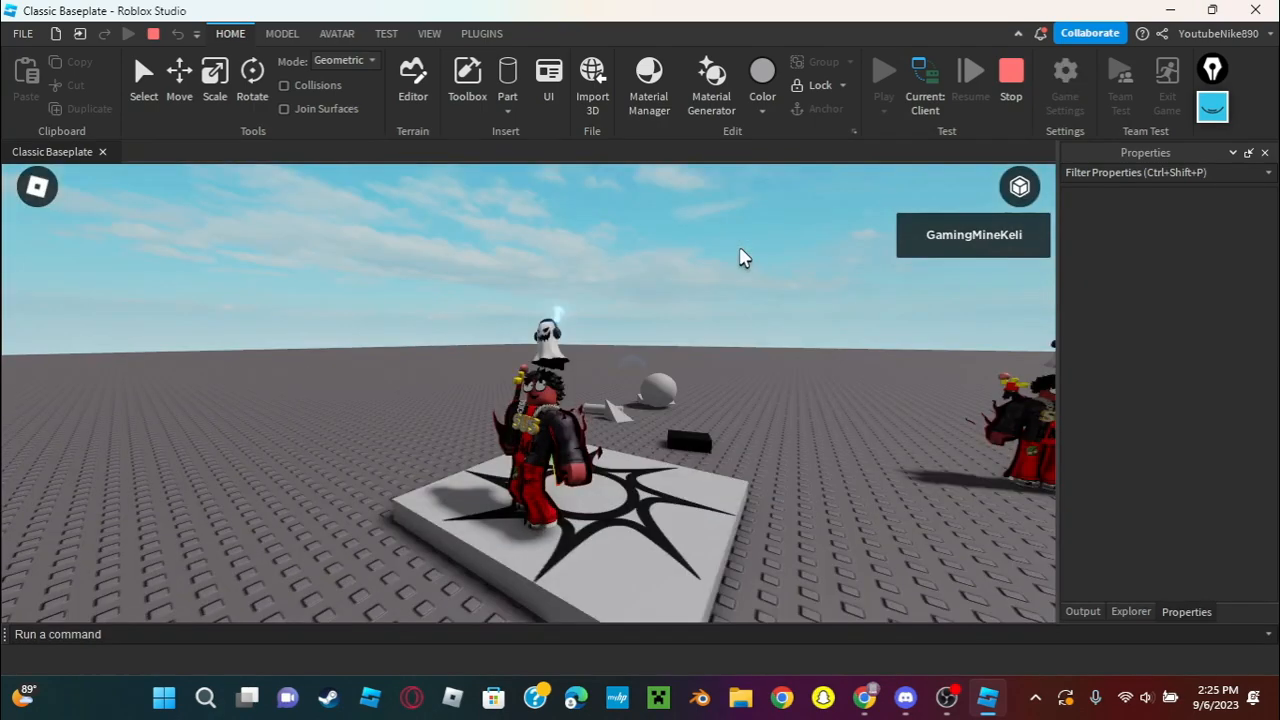
pyautogui.press('w')
pyautogui.moveTo(669, 483); pyautogui.dragTo(670, 467, button='right')
pyautogui.press('a')
pyautogui.moveTo(728, 436); pyautogui.dragTo(737, 441, button='right')
pyautogui.press('d')
pyautogui.press('w')
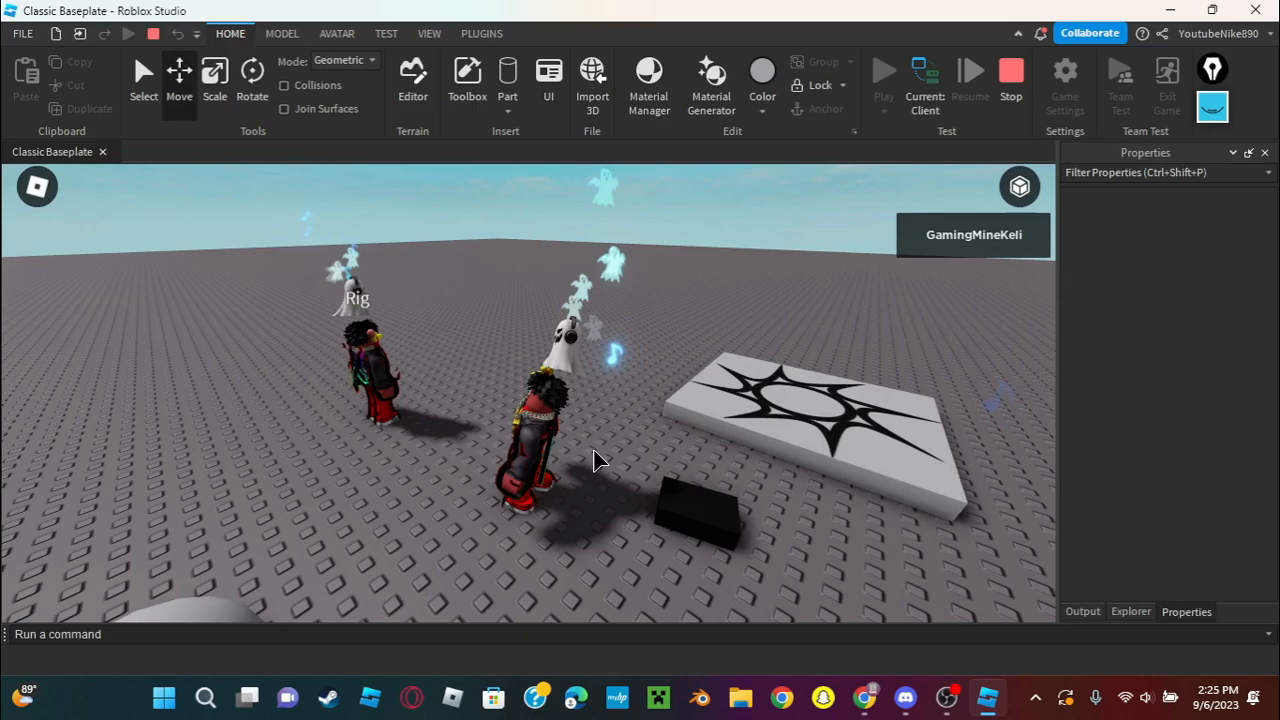
# Switch the playtest to the server view and repeatedly lift the unanchored black block into the air.
pyautogui.click(685, 505)
pyautogui.moveTo(726, 445); pyautogui.dragTo(690, 213)
pyautogui.click(925, 85)
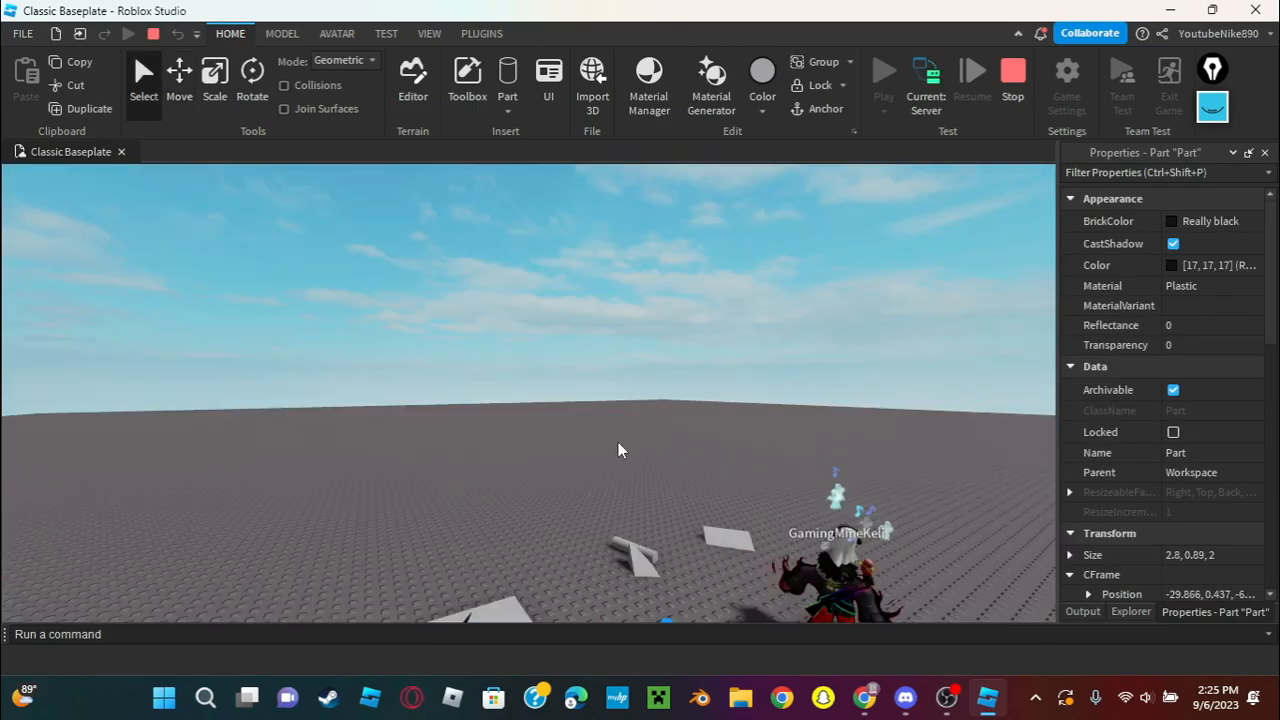
pyautogui.moveTo(684, 577); pyautogui.dragTo(679, 163)
pyautogui.moveTo(679, 555); pyautogui.dragTo(645, 232)
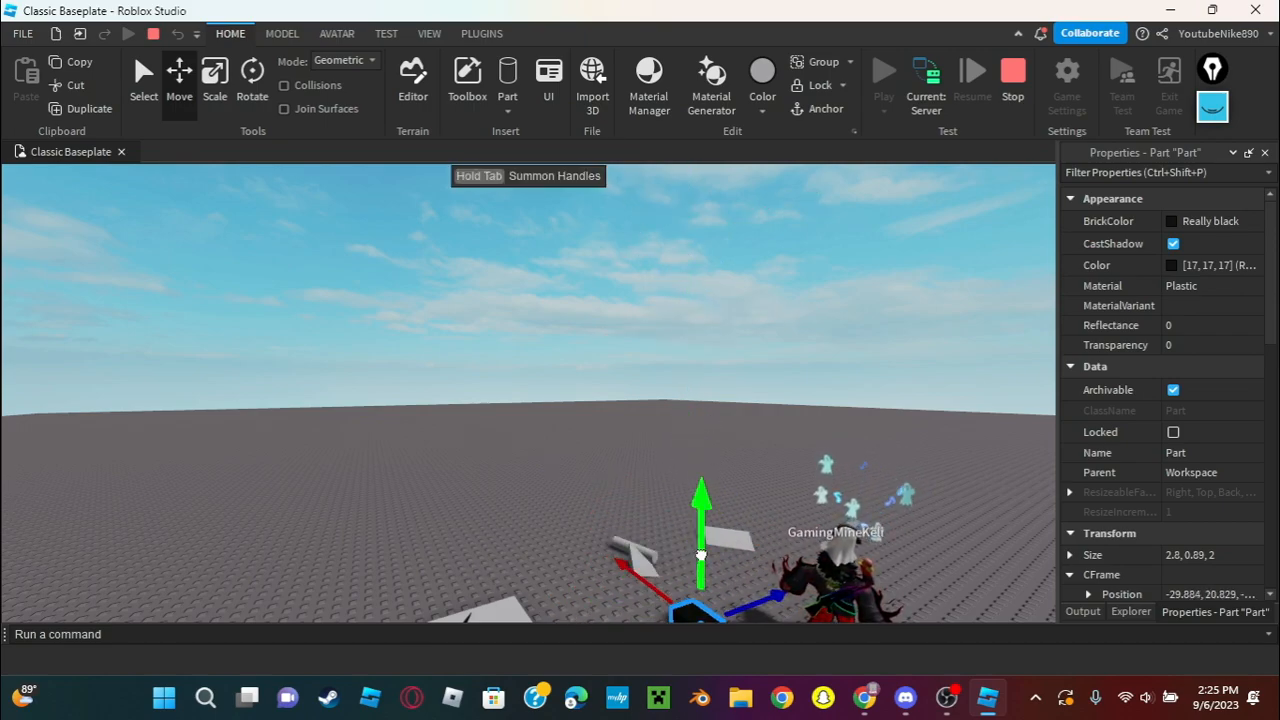
pyautogui.moveTo(693, 568); pyautogui.dragTo(728, 191)
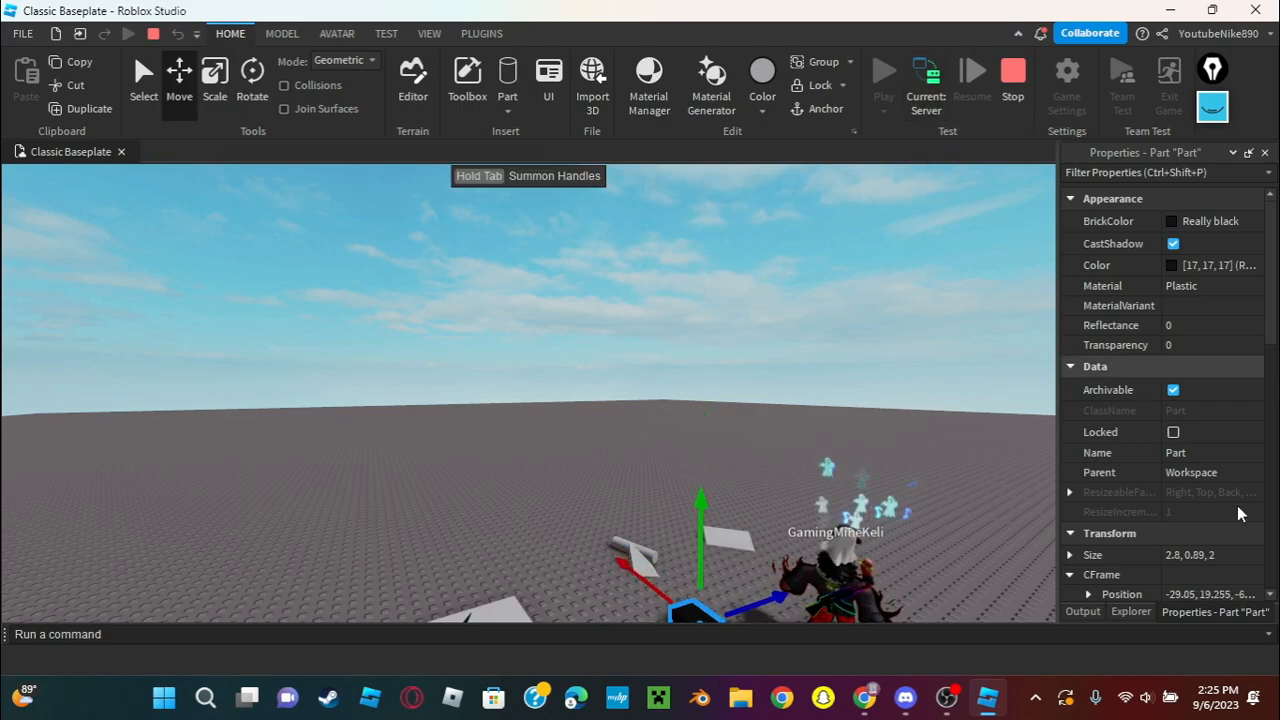
# Turn on Anchored for the black block and lift it into the air.
pyautogui.scroll(-8, 1210, 480)
pyautogui.scroll(-2, 1191, 485)
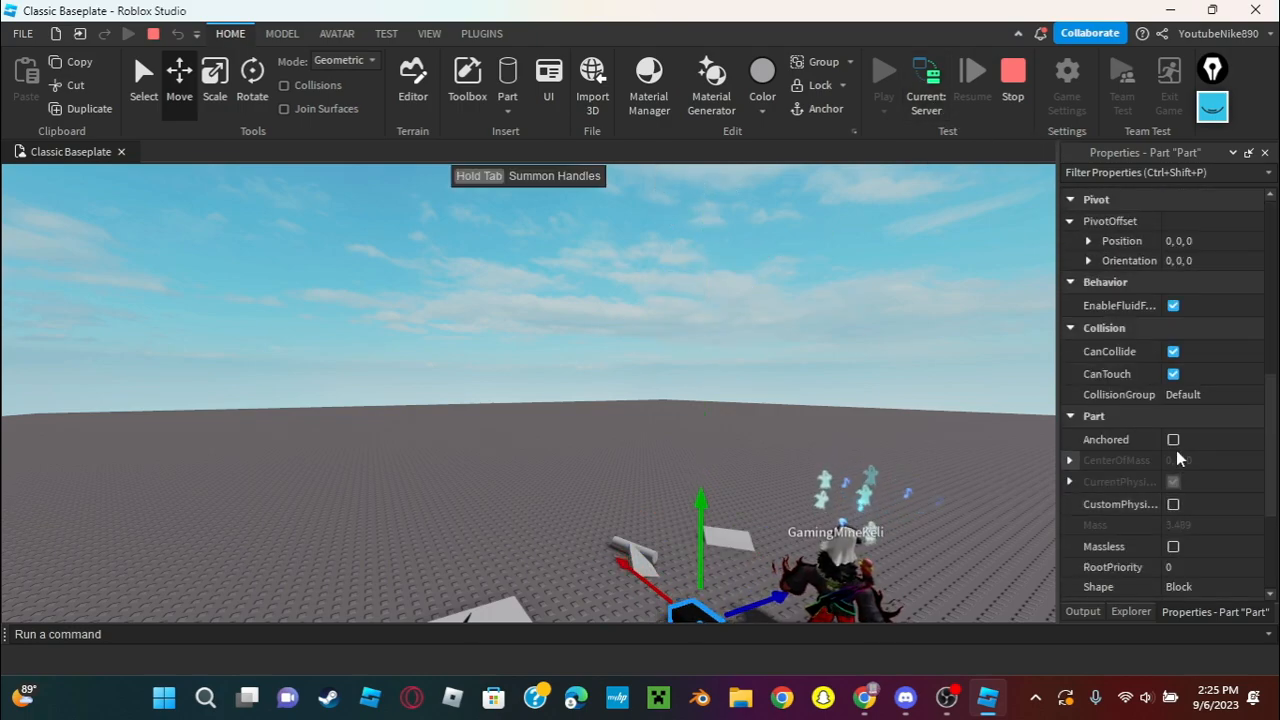
pyautogui.click(1173, 440)
pyautogui.moveTo(703, 528); pyautogui.dragTo(454, 450)
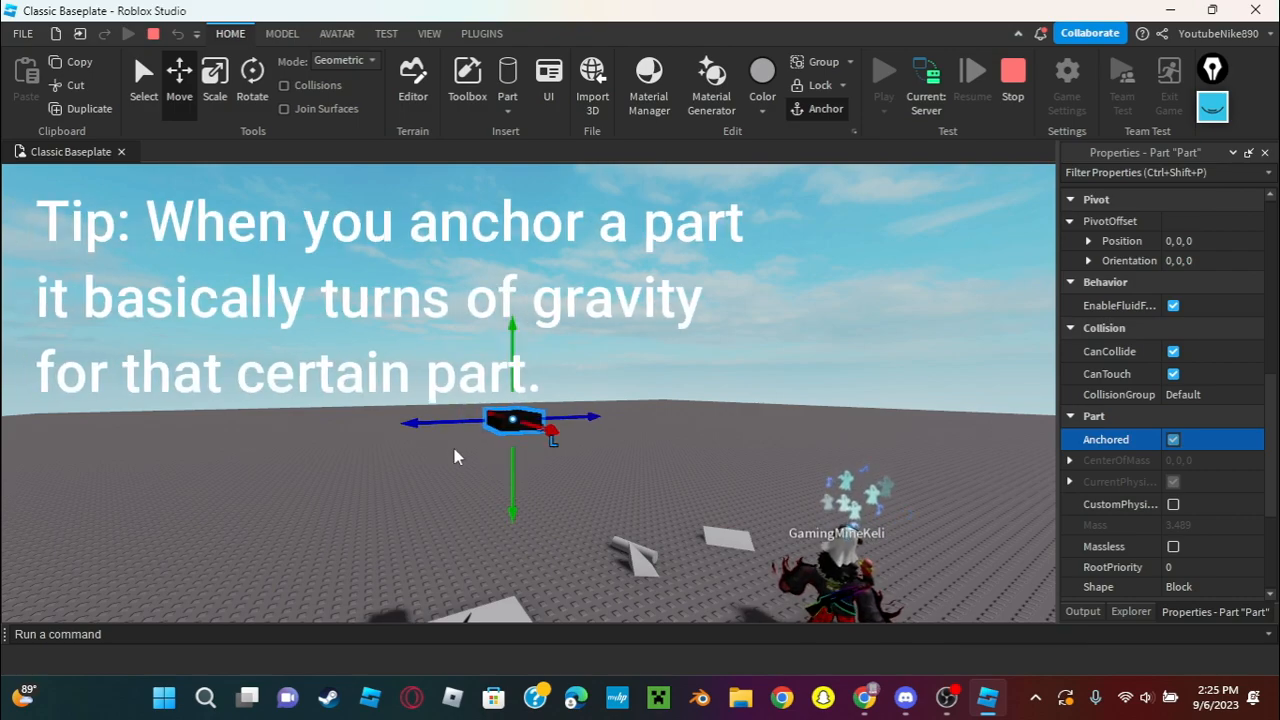
# Move the anchored black block up and down in midair, ending at a height of about 17 studs.
pyautogui.click(507, 347)
pyautogui.click(502, 421)
pyautogui.moveTo(514, 374); pyautogui.dragTo(512, 290)
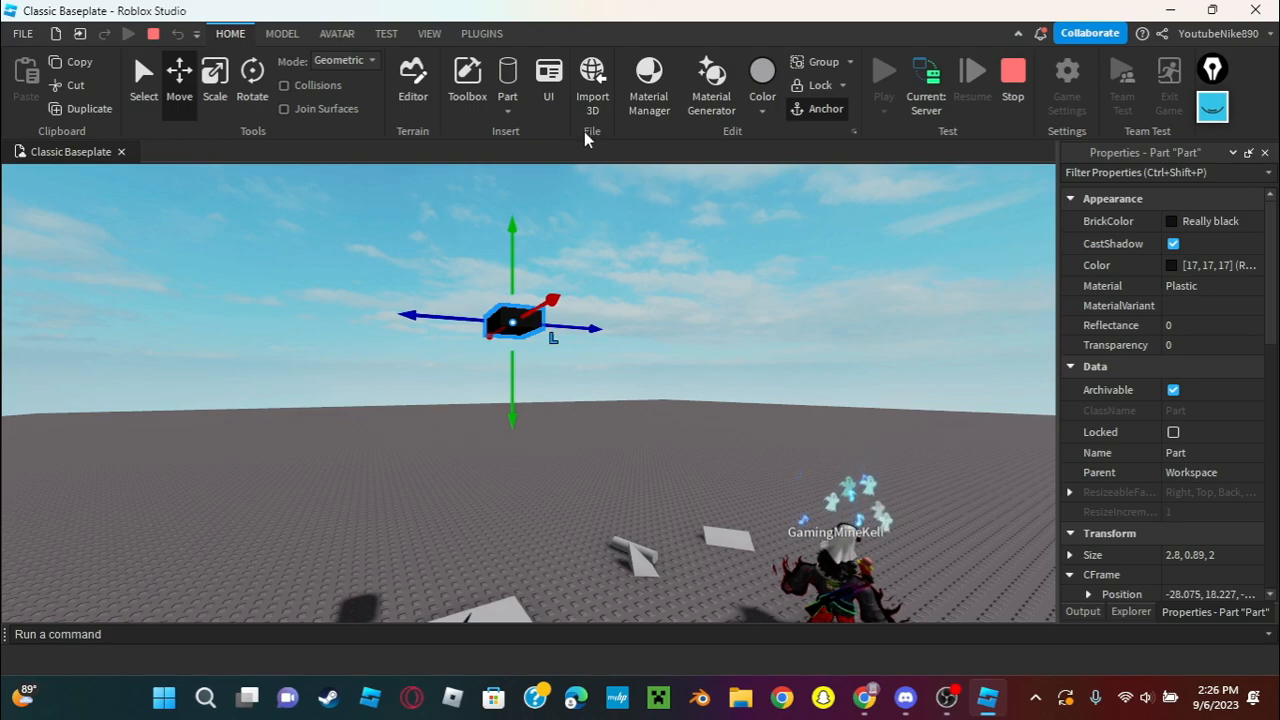
pyautogui.moveTo(510, 366); pyautogui.dragTo(507, 438)
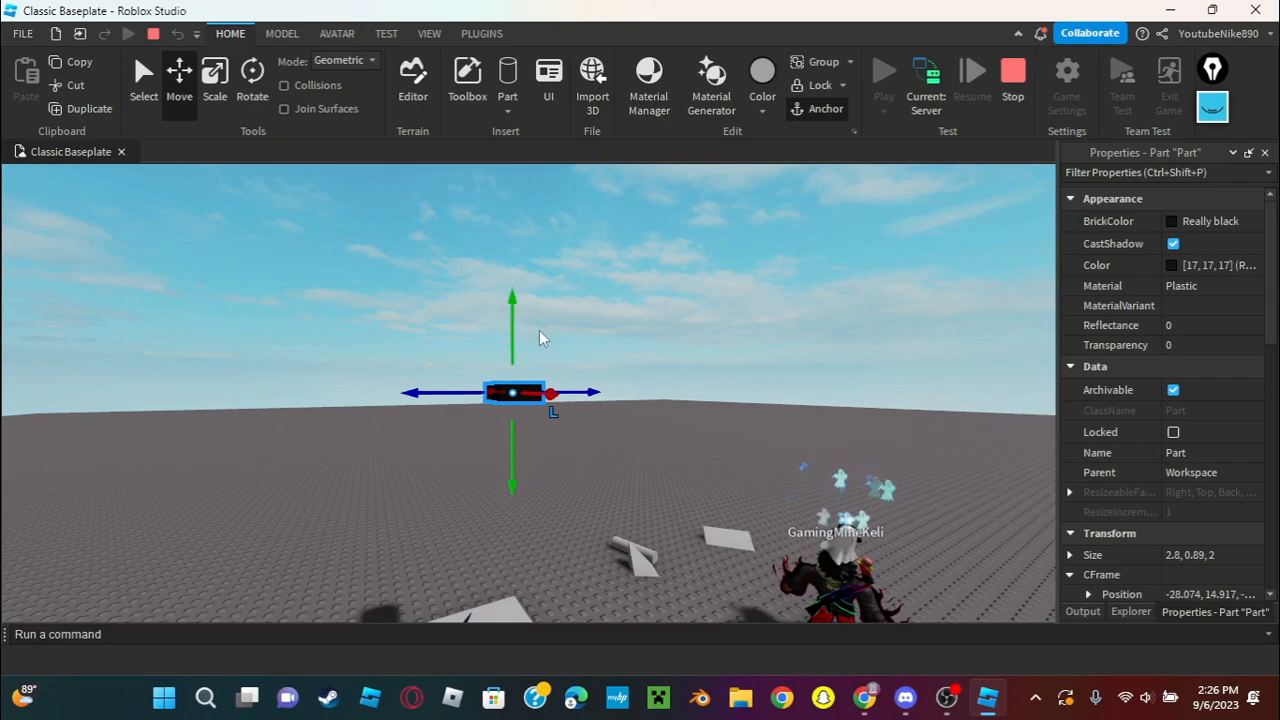
pyautogui.moveTo(507, 310); pyautogui.dragTo(620, 270)
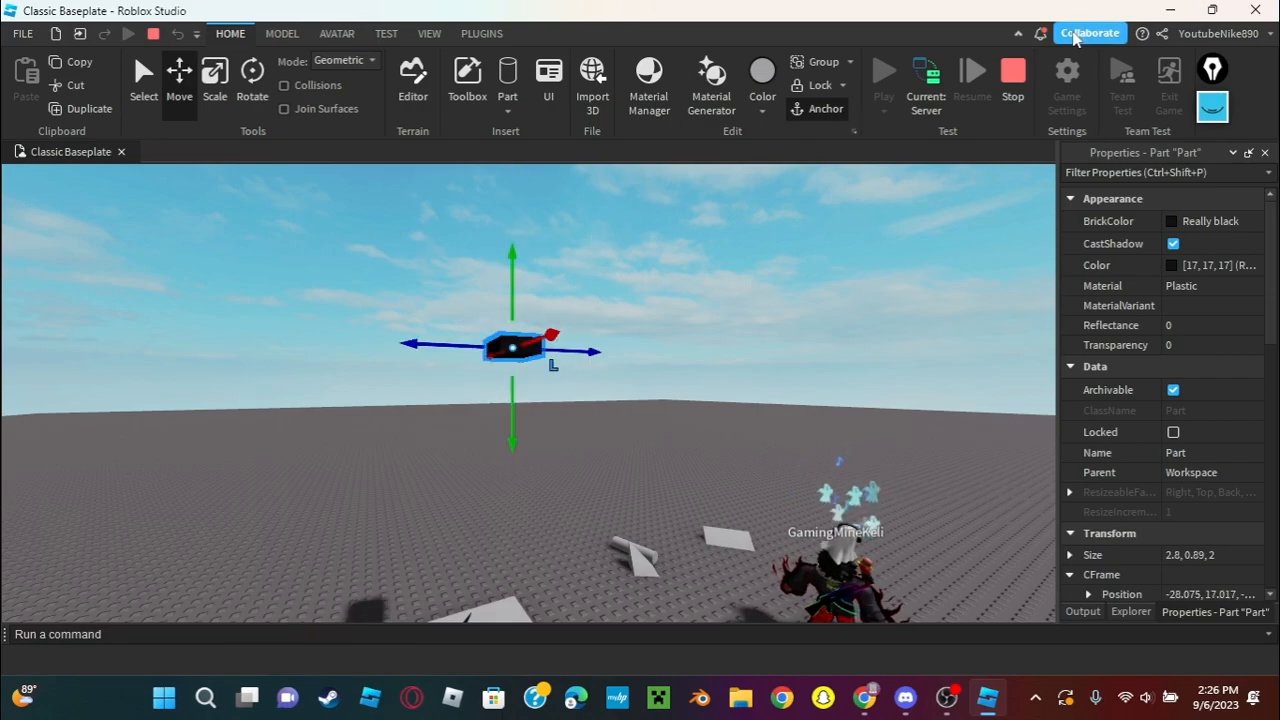
# Stop the playtest and select the black block high in the sky with the Select tool.
pyautogui.click(1026, 76)
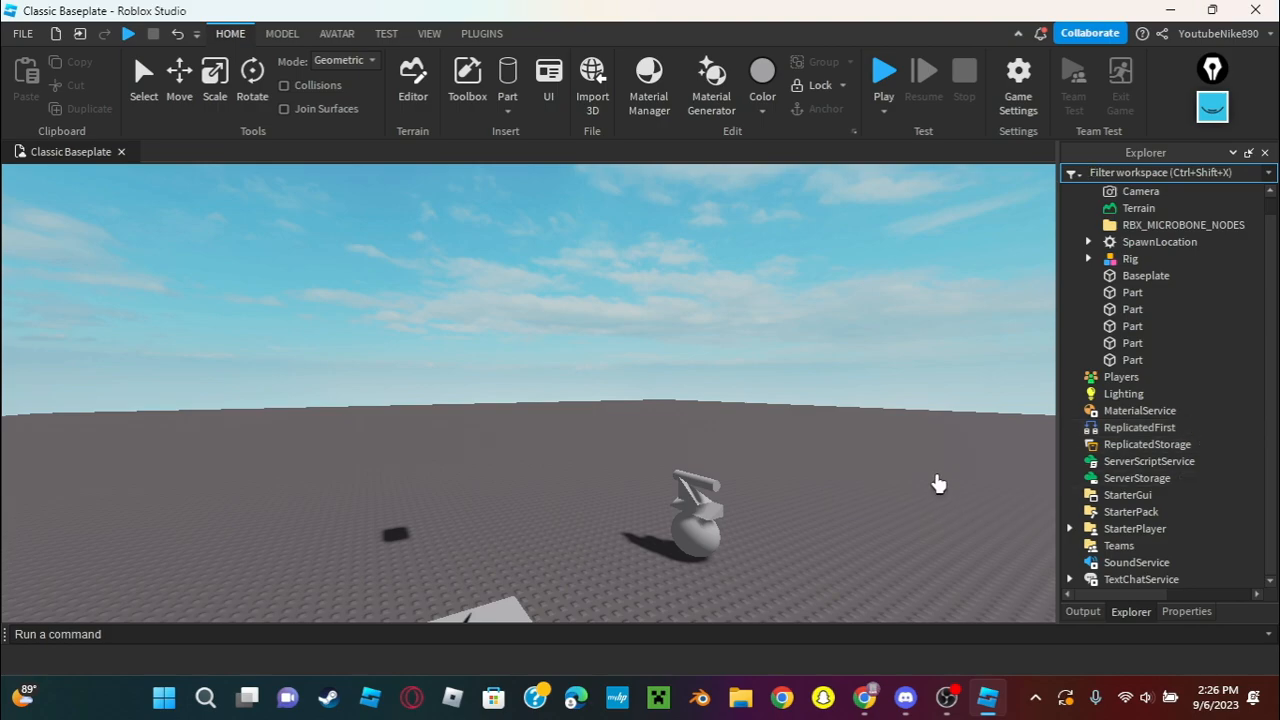
pyautogui.moveTo(689, 344); pyautogui.dragTo(668, 310, button='right')
pyautogui.click(144, 75)
pyautogui.click(634, 256)
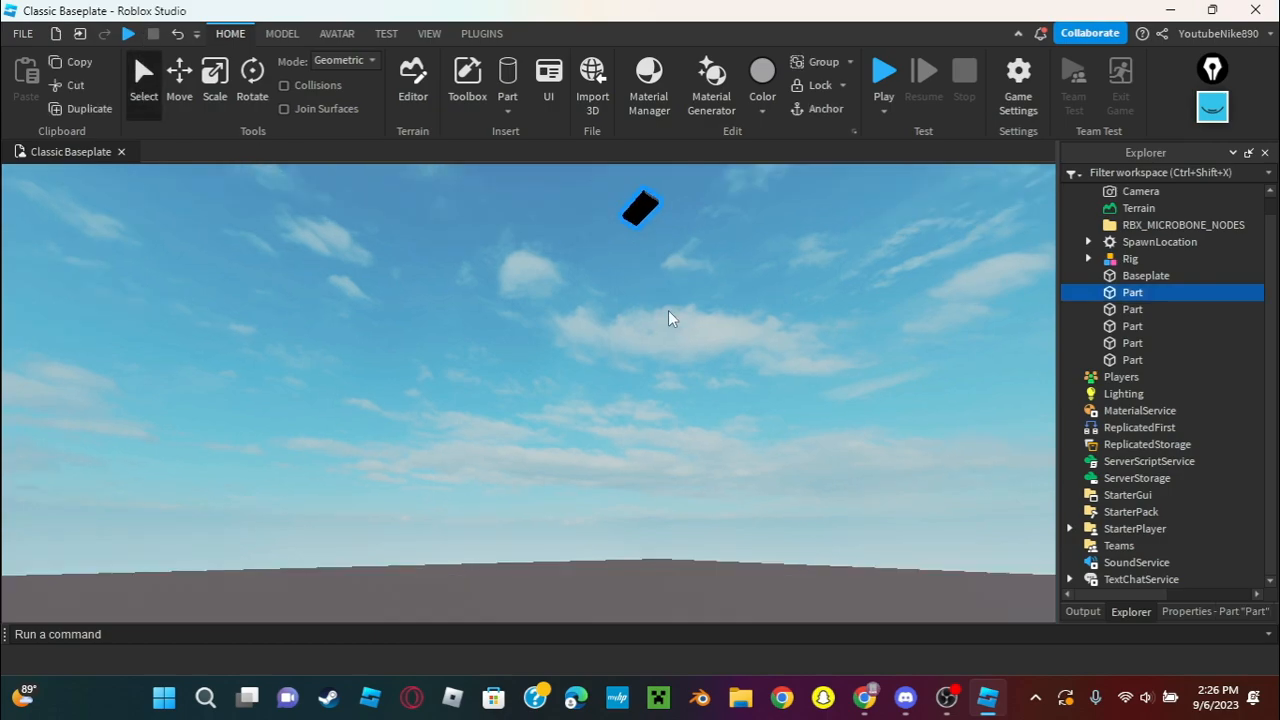
# Bring the black block down from the sky and place it on the baseplate near the rig.
pyautogui.moveTo(643, 206); pyautogui.dragTo(617, 335)
pyautogui.moveTo(617, 335); pyautogui.dragTo(660, 111, button='right')
pyautogui.press('d')
pyautogui.moveTo(722, 300)
pyautogui.mouseDown(button='right')
pyautogui.moveTo(743, 317)
pyautogui.moveTo(712, 307)
pyautogui.mouseUp(button='right')
pyautogui.press('w')
pyautogui.press('d')
pyautogui.press('s')
pyautogui.press('a')
pyautogui.press('w')
# Start saving the place to Roblox from Game Settings and name the game Tutorial.
pyautogui.click(1018, 100)
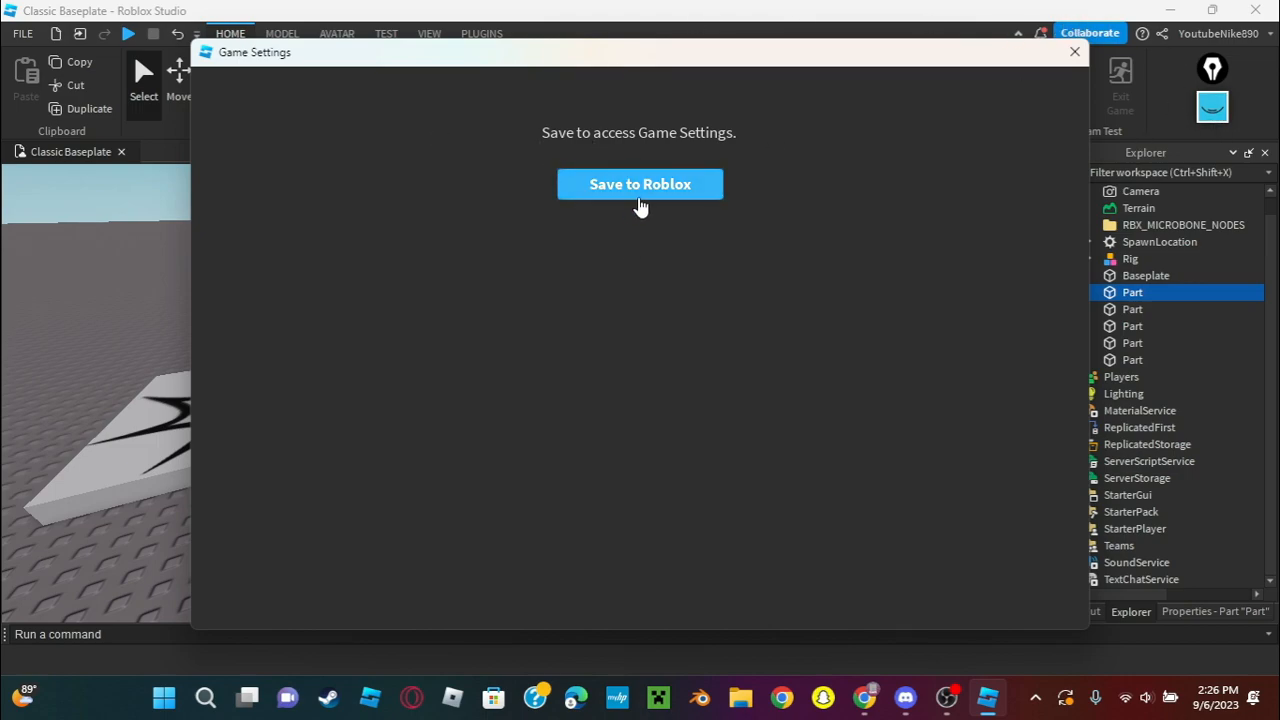
pyautogui.click(590, 188)
pyautogui.click(707, 102)
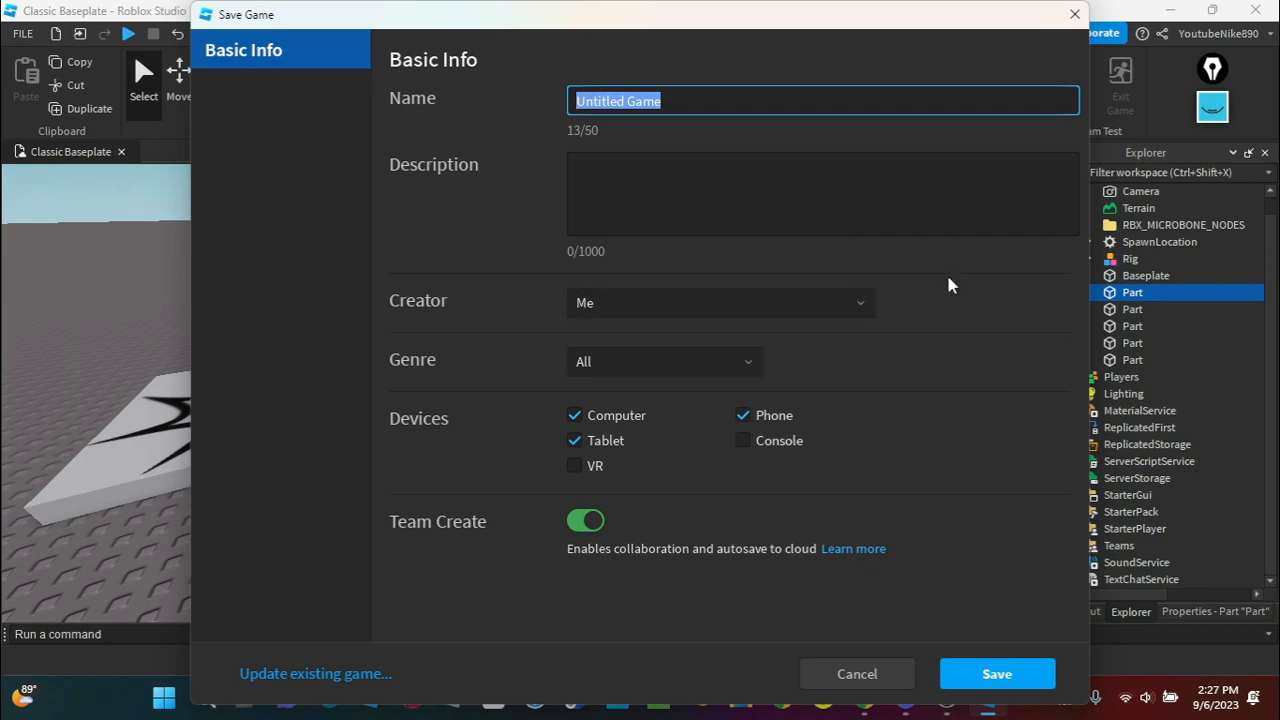
pyautogui.press('BackSpace')
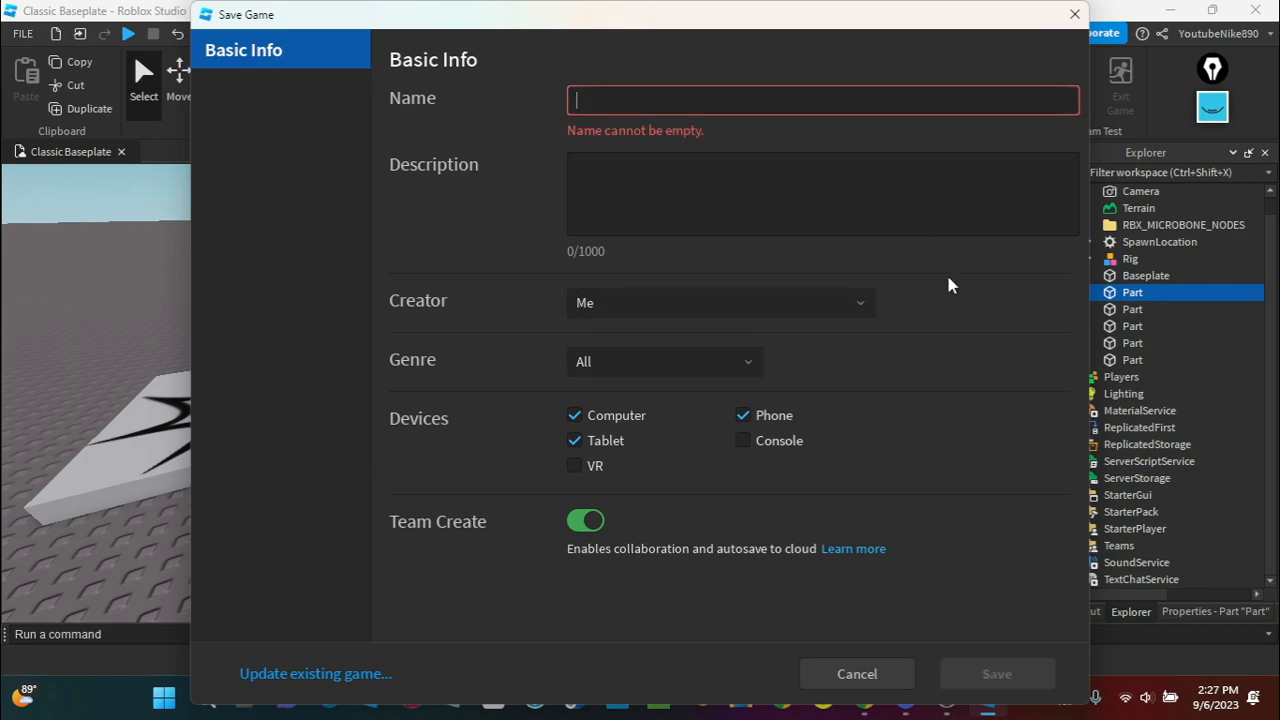
pyautogui.write('Tutorial')
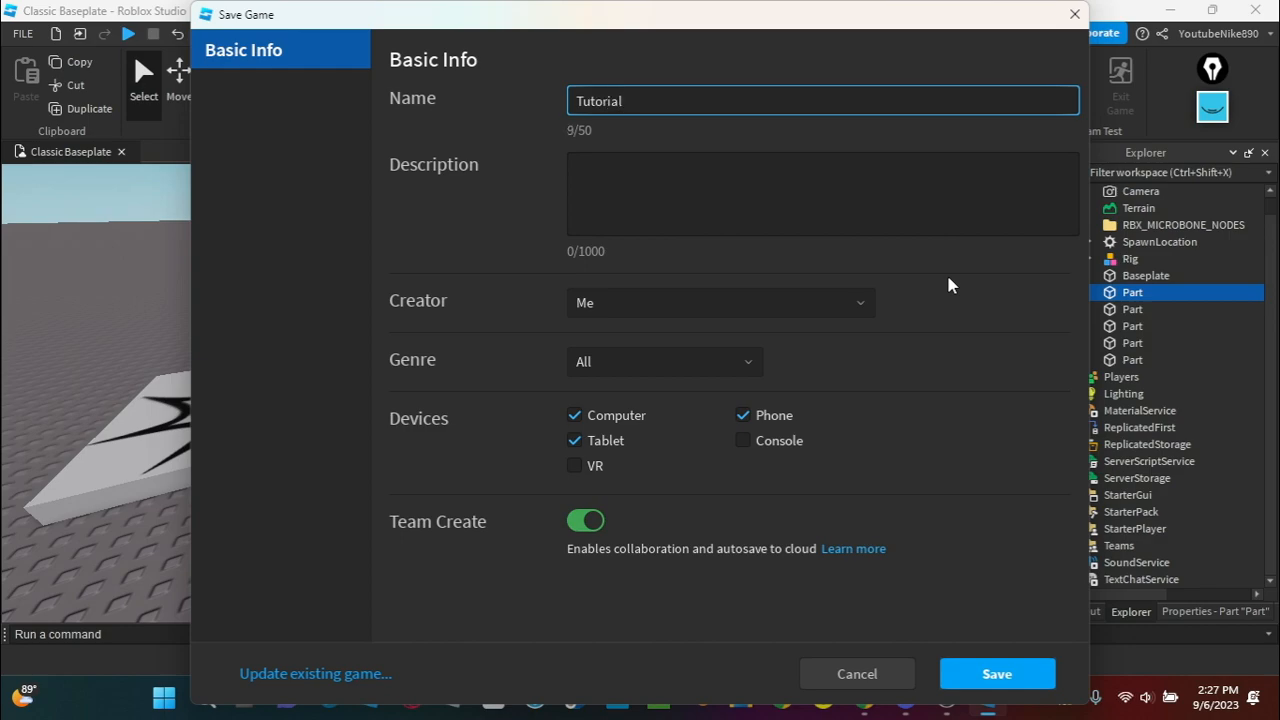
# Try out placeholder text in the game's description and clear it again.
pyautogui.click(877, 183)
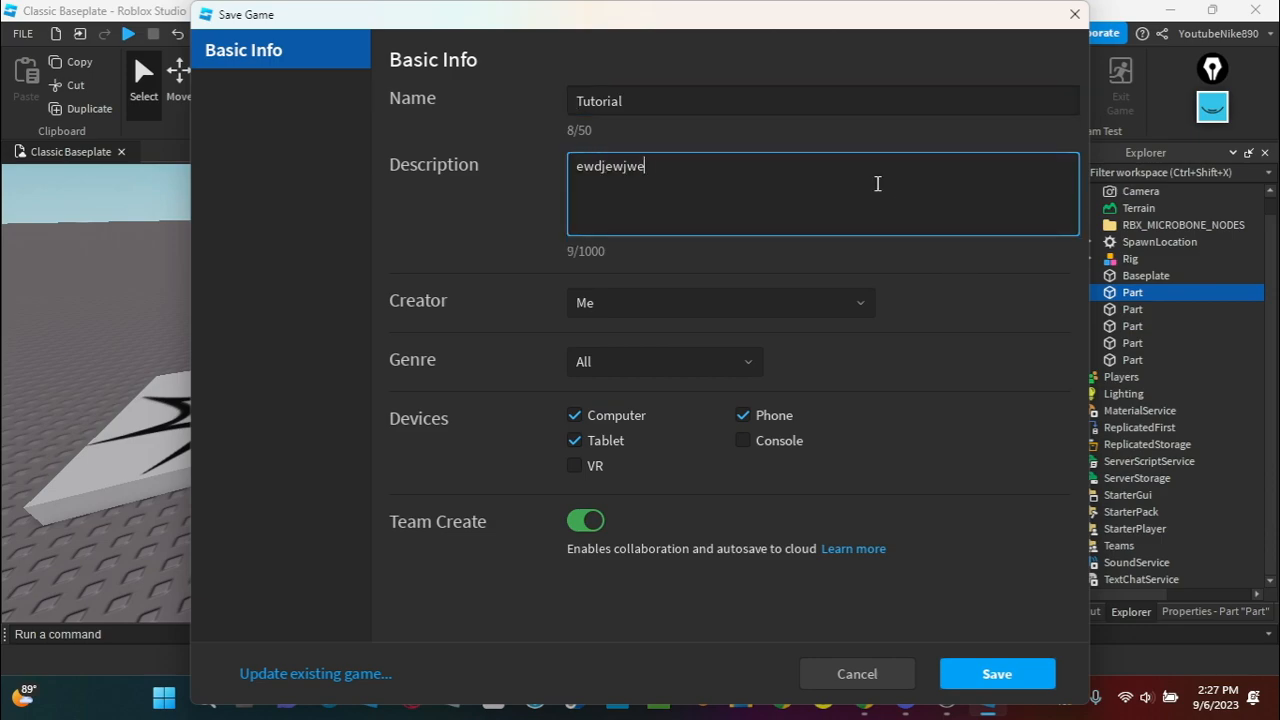
pyautogui.press('BackSpace')
pyautogui.press('BackSpace')
pyautogui.press('BackSpace')
pyautogui.press('BackSpace')
pyautogui.press('BackSpace')
pyautogui.press('BackSpace')
pyautogui.press('BackSpace')
pyautogui.press('BackSpace')
pyautogui.press('BackSpace')
pyautogui.press('BackSpace')
# Choose Me as the game's creator and turn off the Tablet, Phone and Computer devices.
pyautogui.click(635, 306)
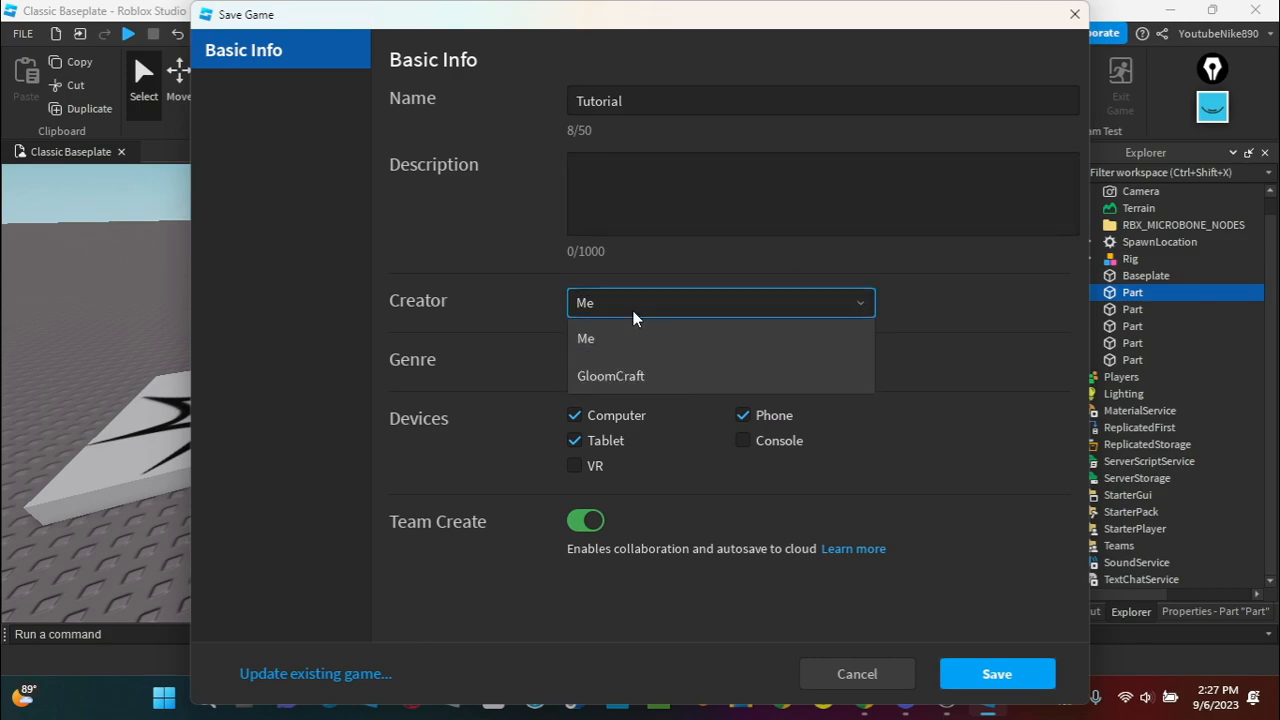
pyautogui.click(644, 336)
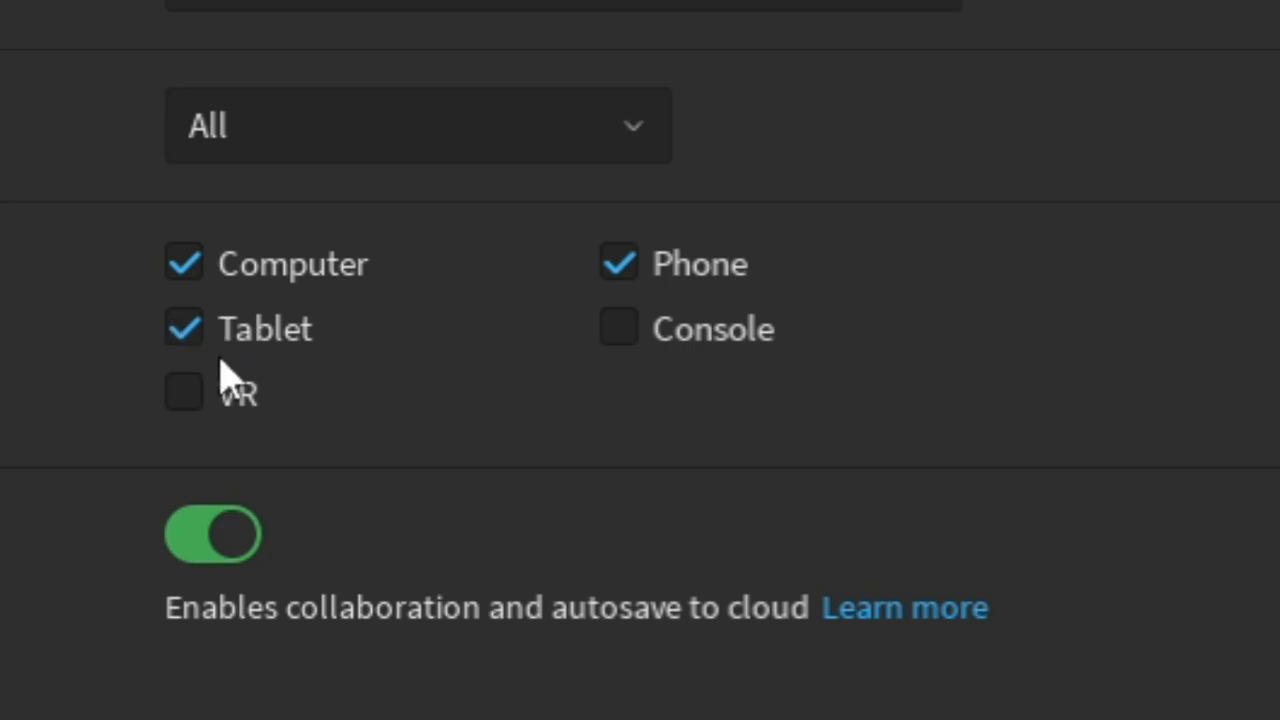
pyautogui.click(186, 335)
pyautogui.click(186, 330)
pyautogui.click(615, 265)
pyautogui.click(180, 266)
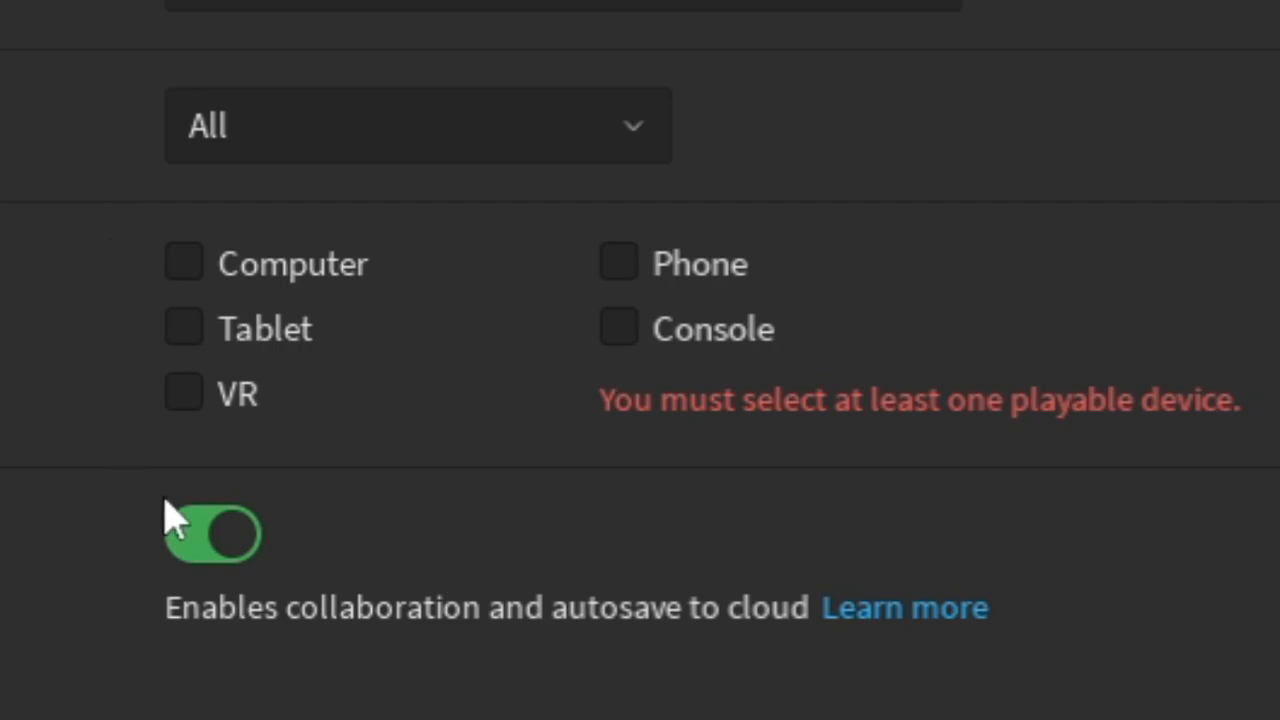
pyautogui.click(352, 4)
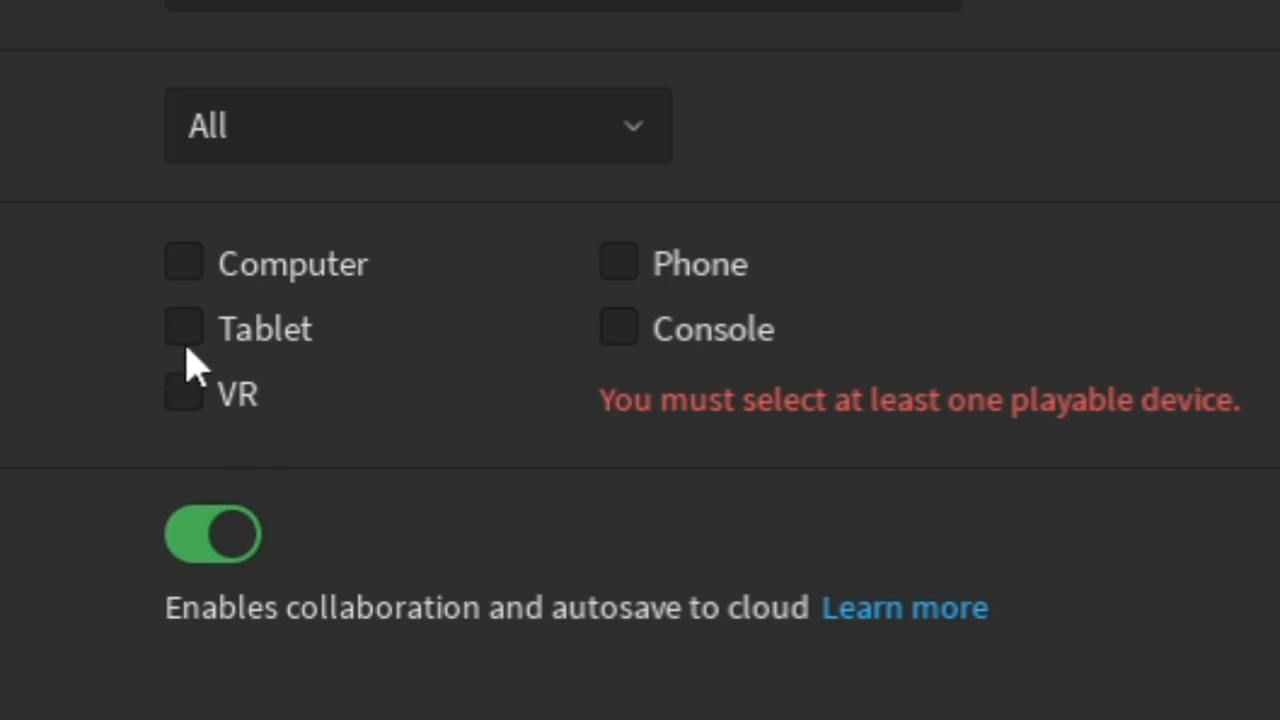
# Enable Phone, Console, Tablet and Computer as playable devices and save the game to Roblox.
pyautogui.click(618, 264)
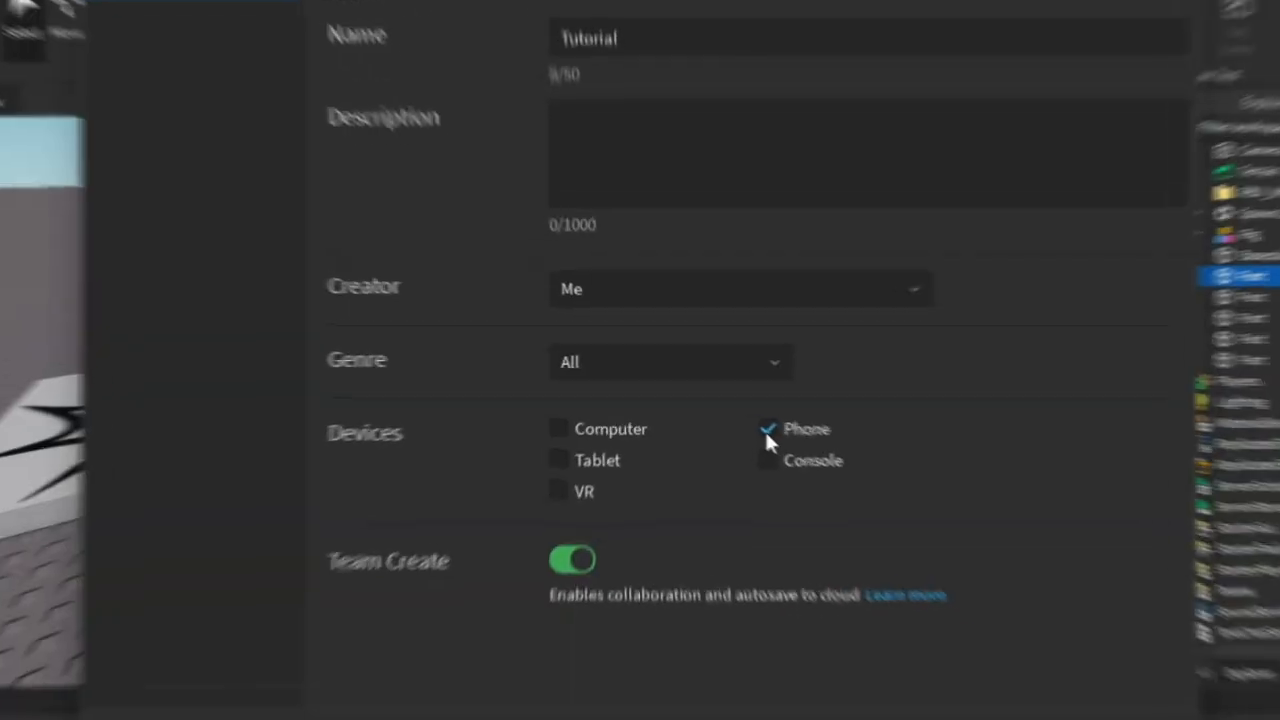
pyautogui.click(768, 431)
pyautogui.click(768, 431)
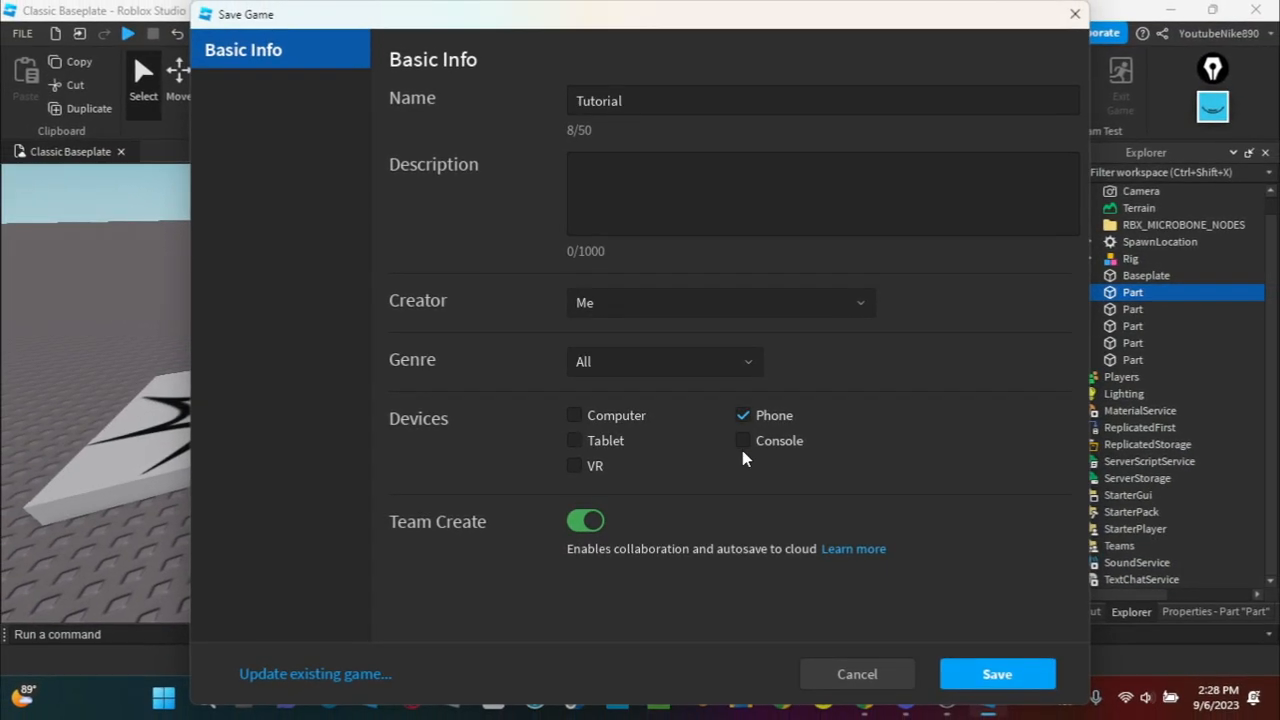
pyautogui.click(768, 461)
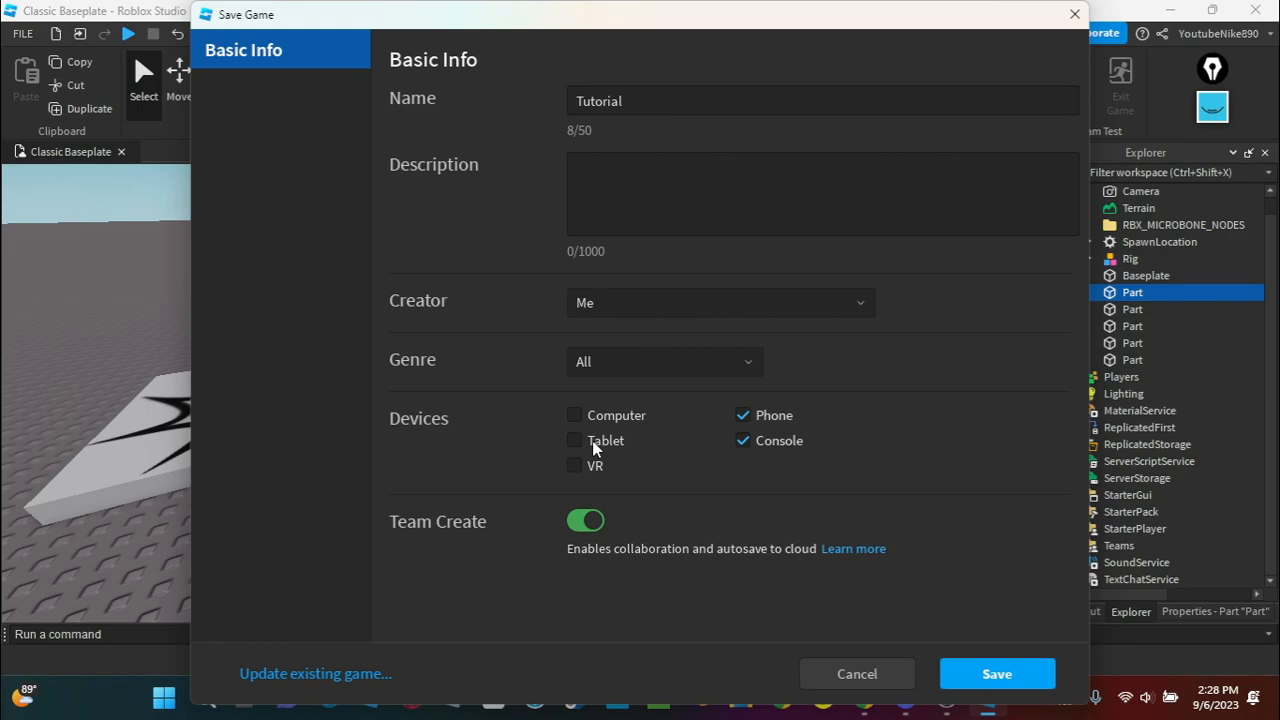
pyautogui.click(575, 440)
pyautogui.click(574, 415)
pyautogui.click(754, 468)
pyautogui.click(977, 679)
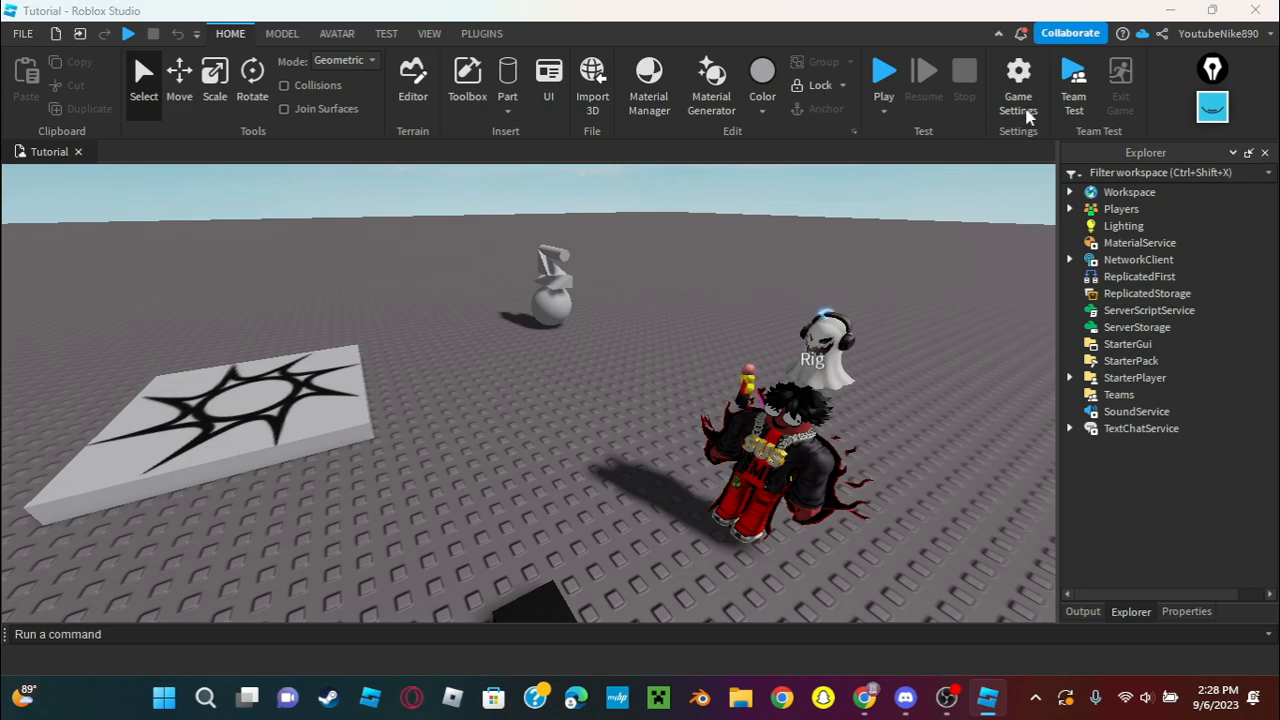
# Set the game's playability permission to Public, trying Friends and Private first, and save the game settings.
pyautogui.click(1024, 112)
pyautogui.click(313, 140)
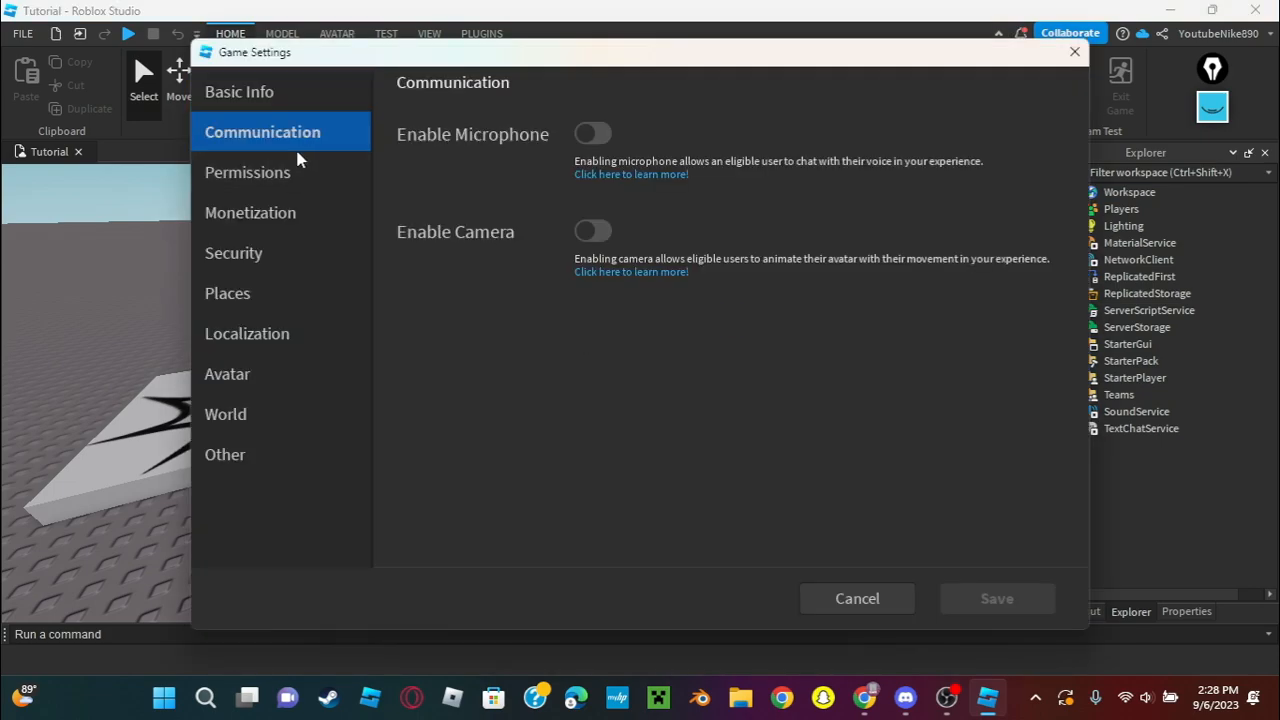
pyautogui.click(285, 172)
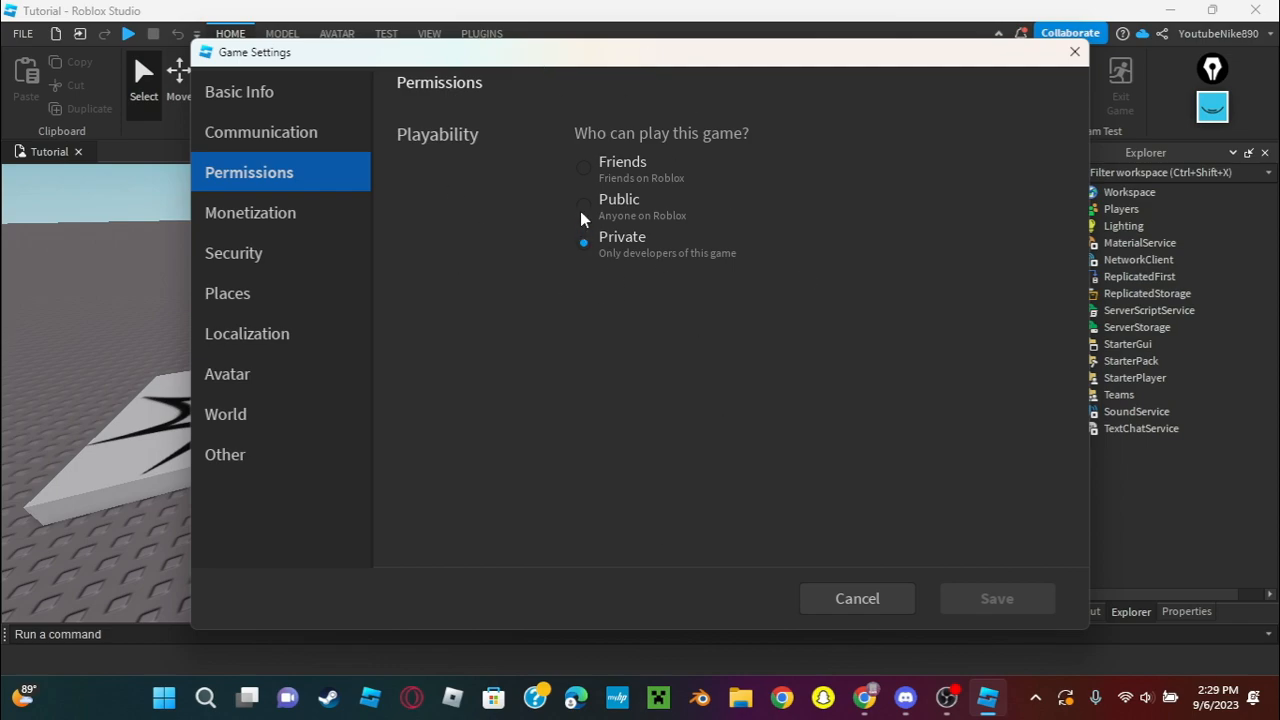
pyautogui.click(584, 168)
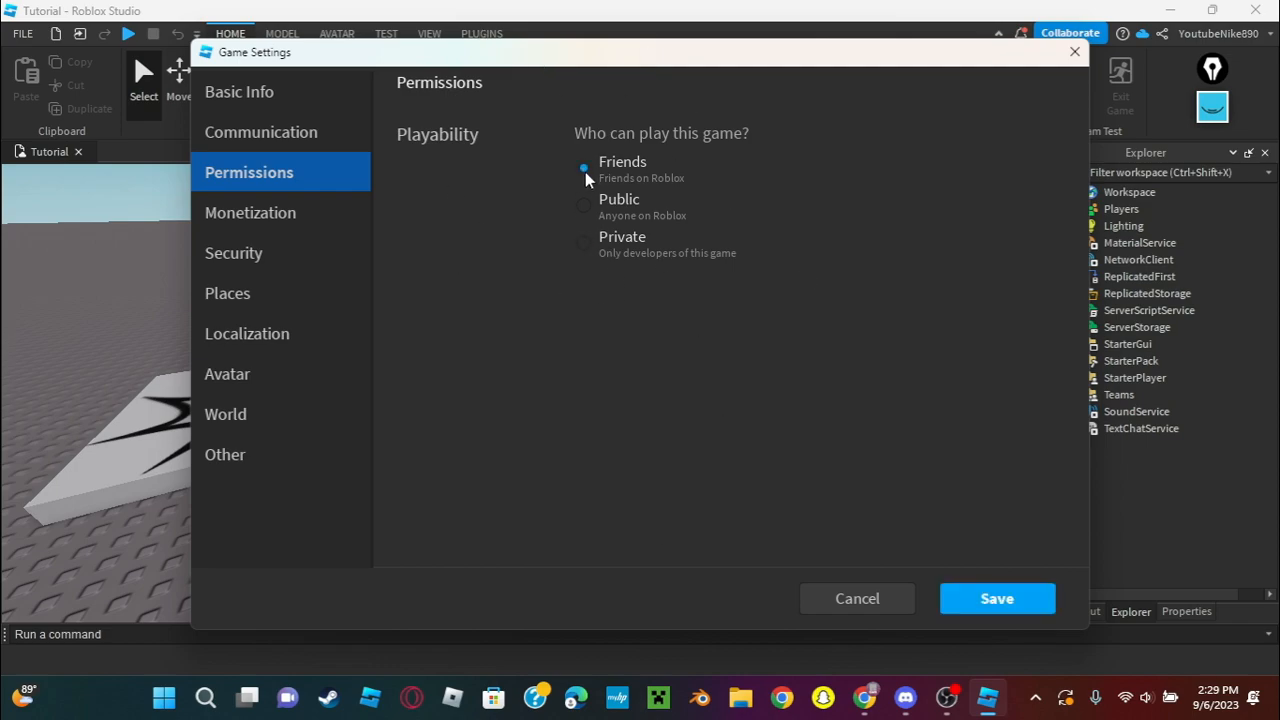
pyautogui.click(586, 245)
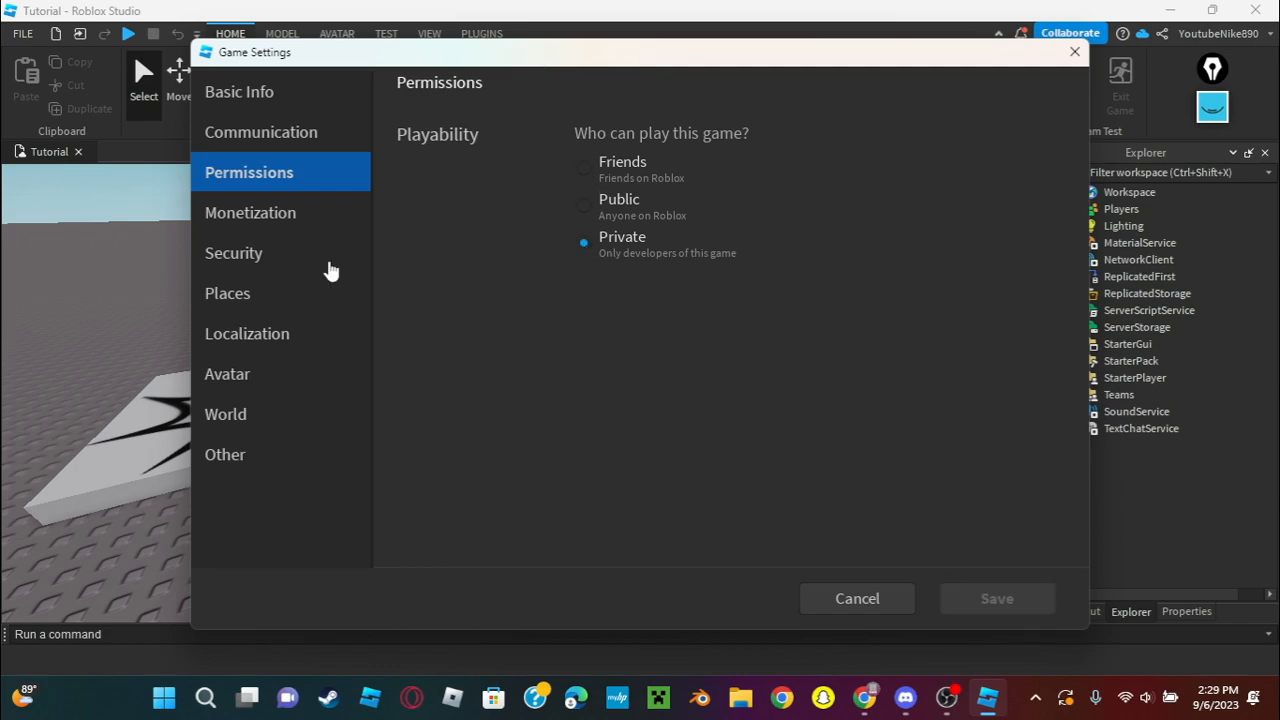
pyautogui.click(585, 205)
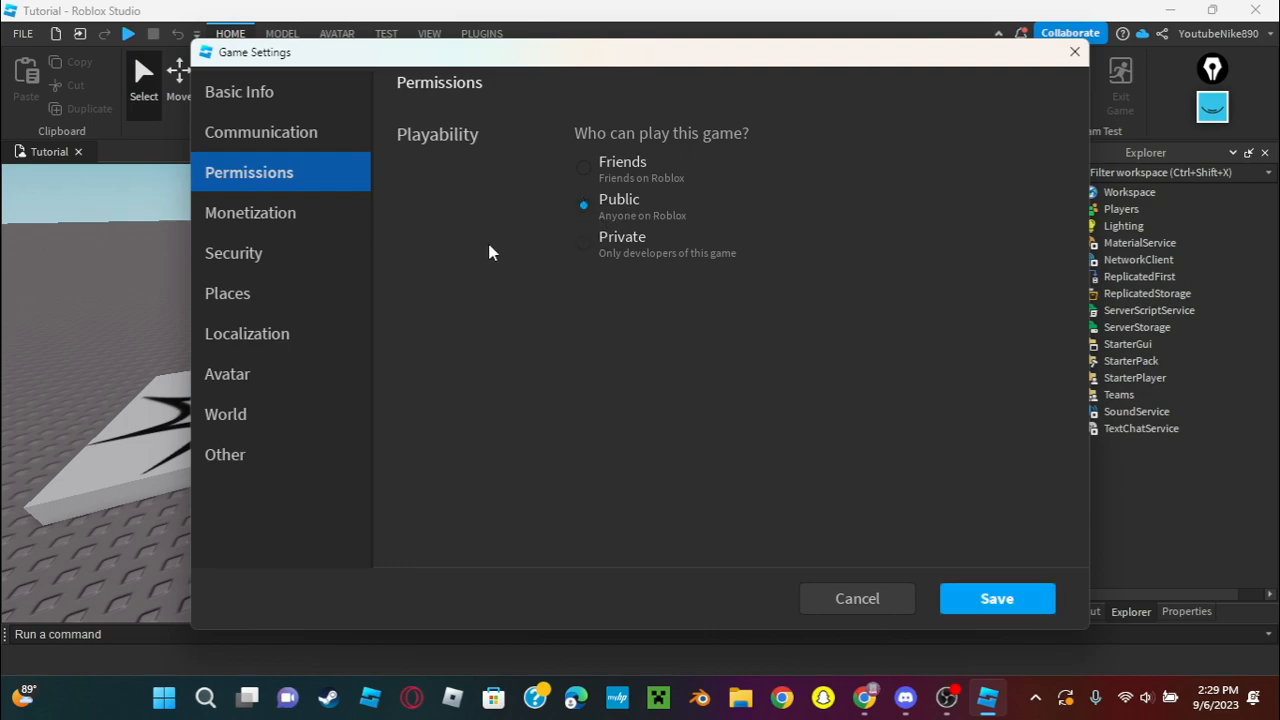
pyautogui.click(995, 598)
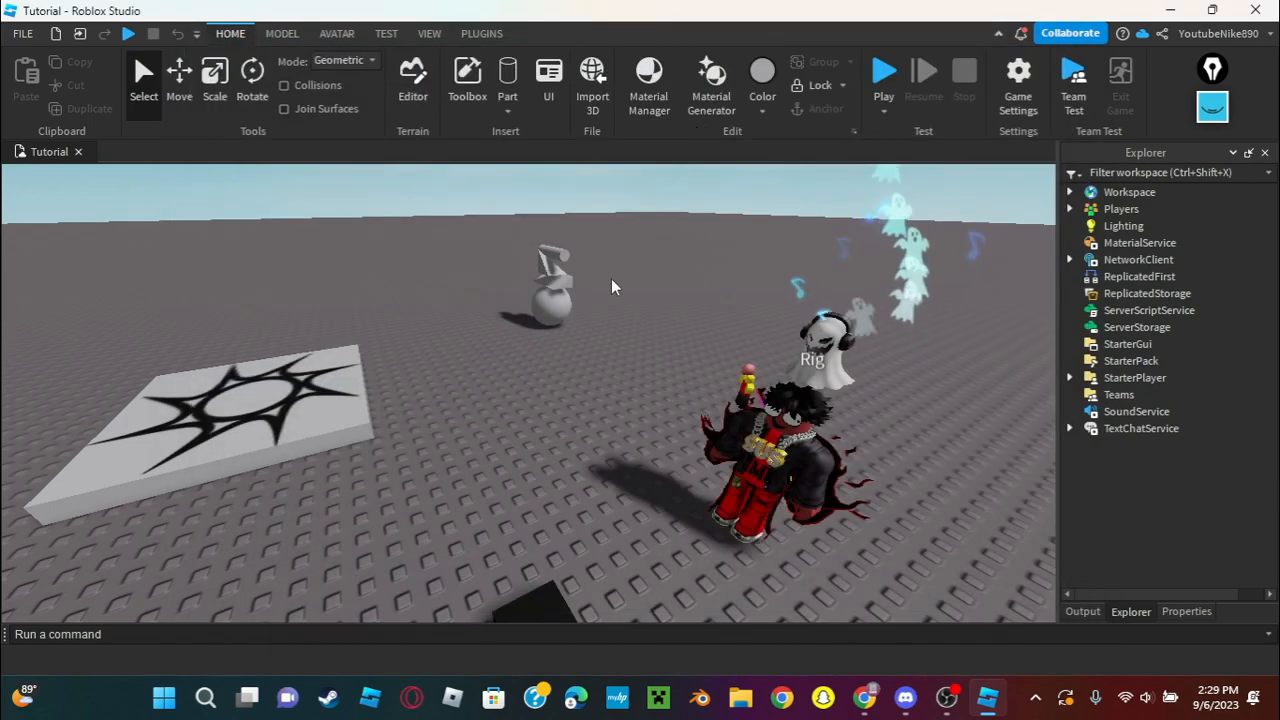
# Reopen the game settings and review the Communication, Permissions and Monetization options.
pyautogui.click(1018, 80)
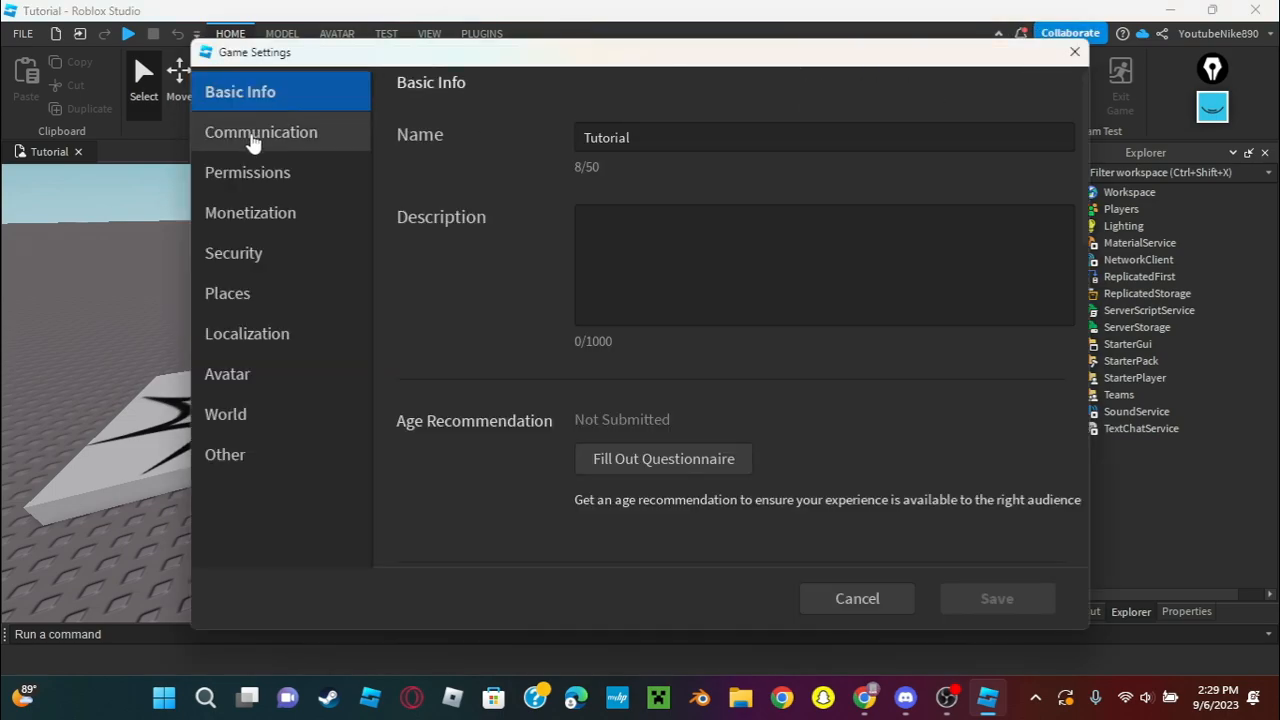
pyautogui.click(254, 140)
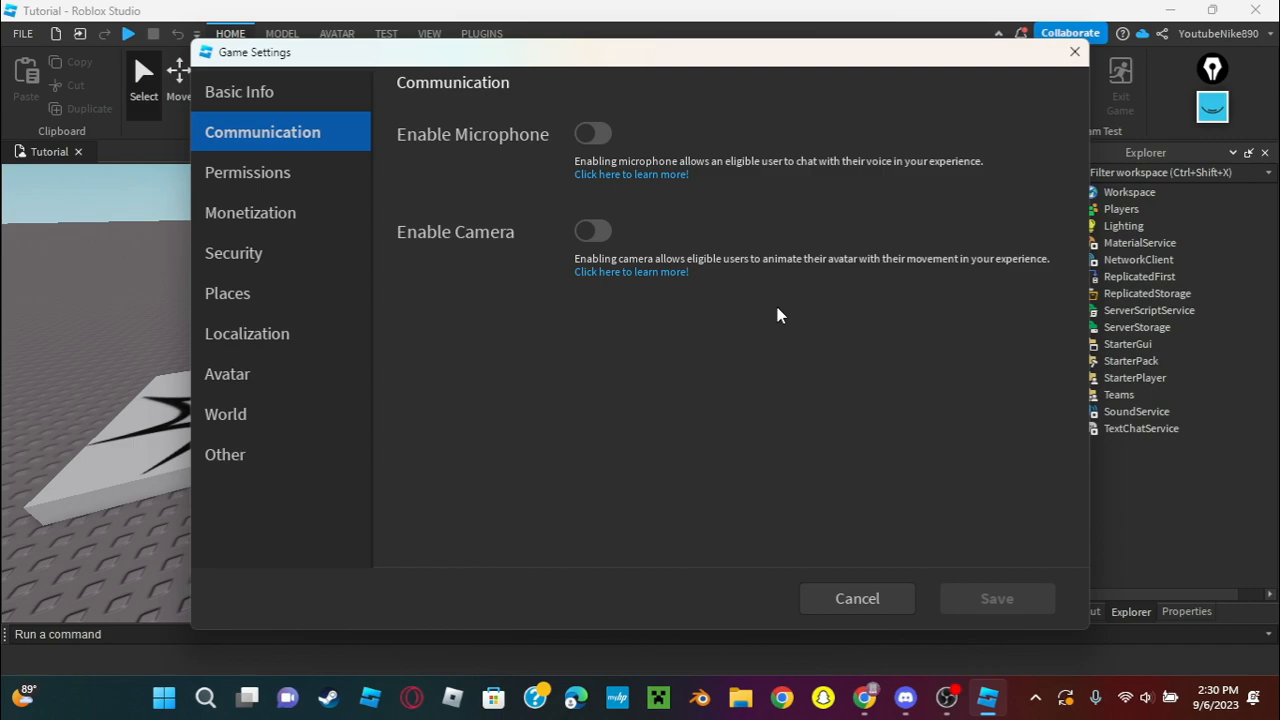
pyautogui.click(265, 172)
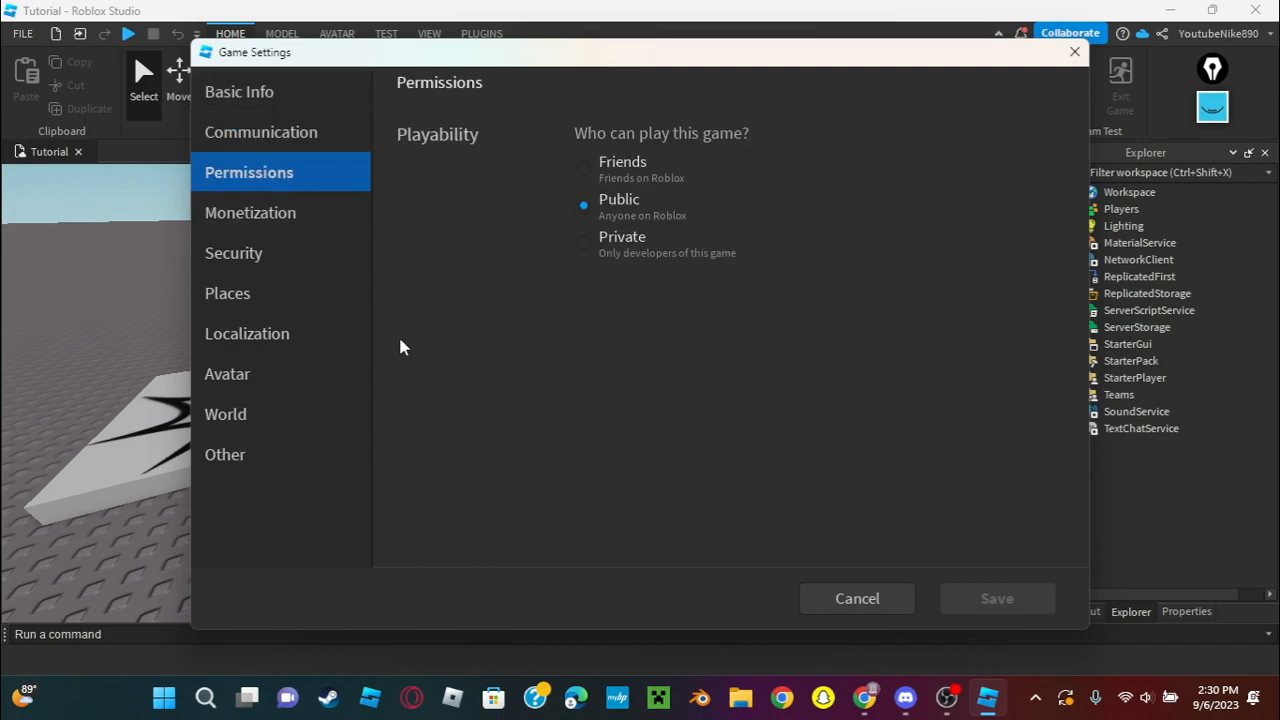
pyautogui.click(300, 222)
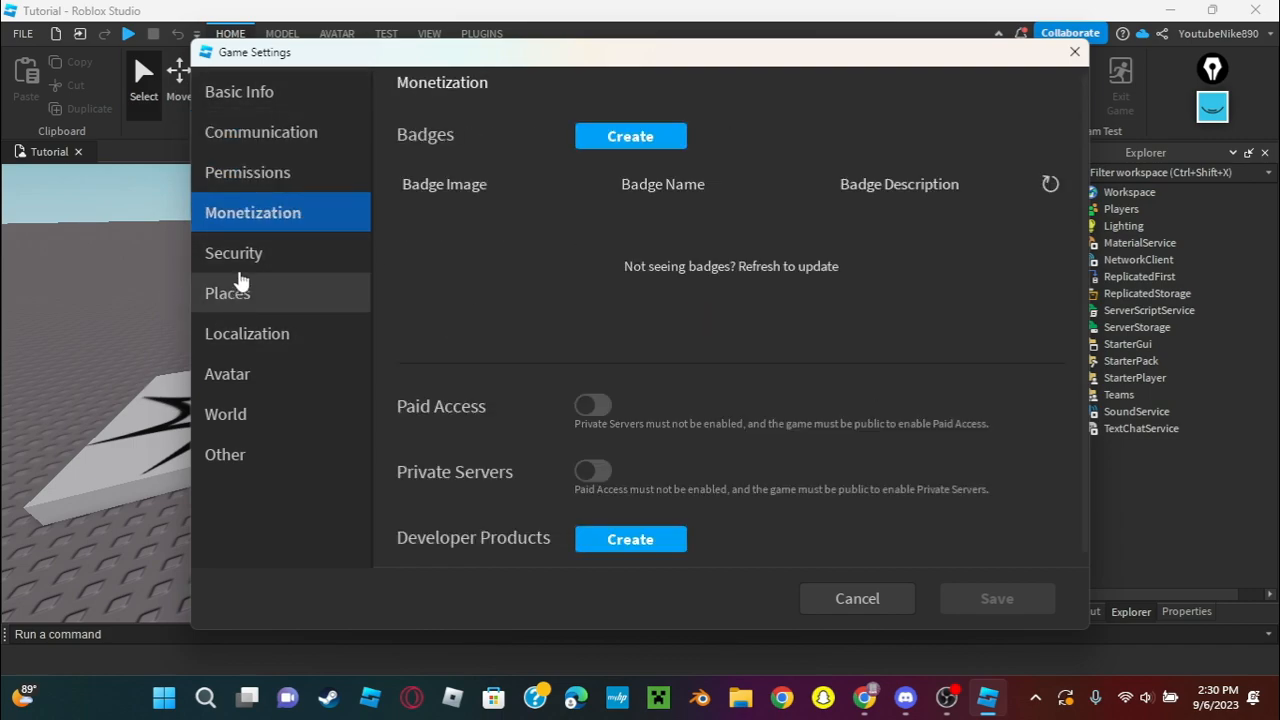
pyautogui.scroll(-1, 661, 412)
pyautogui.scroll(1, 679, 455)
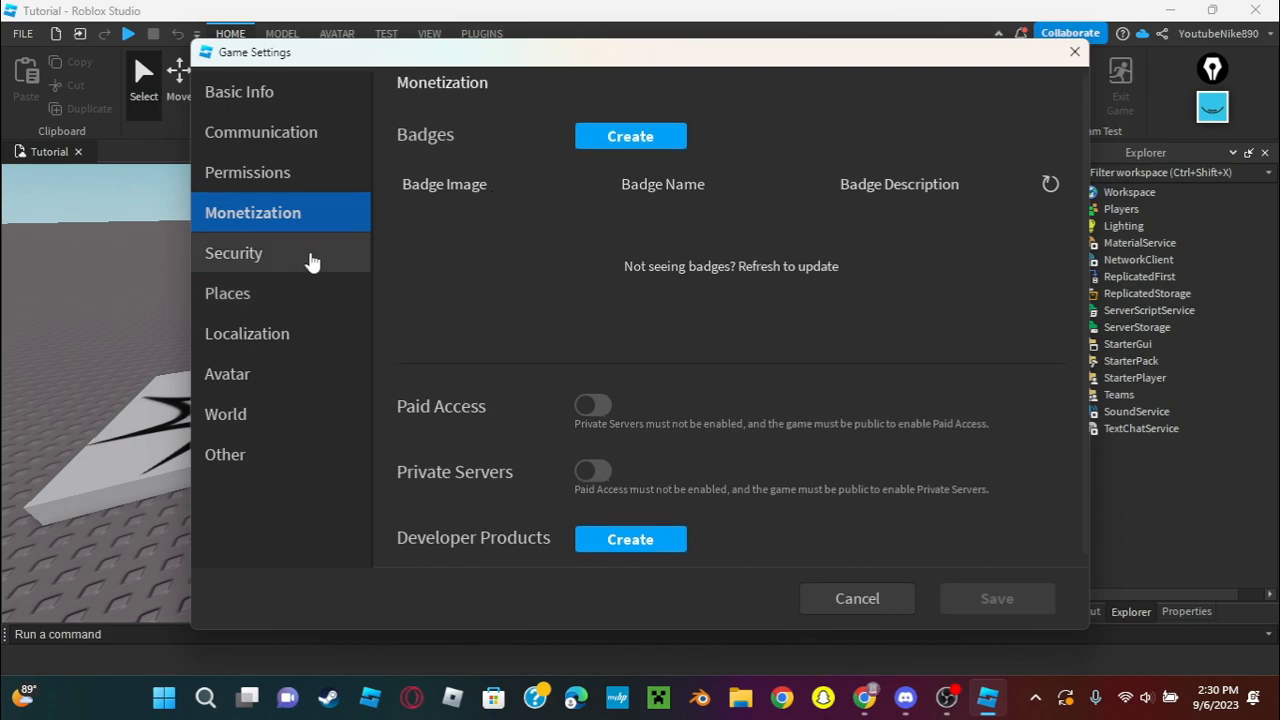
# Create a developer product in the Monetization settings and shift the settings dialog aside.
pyautogui.scroll(-1, 540, 500)
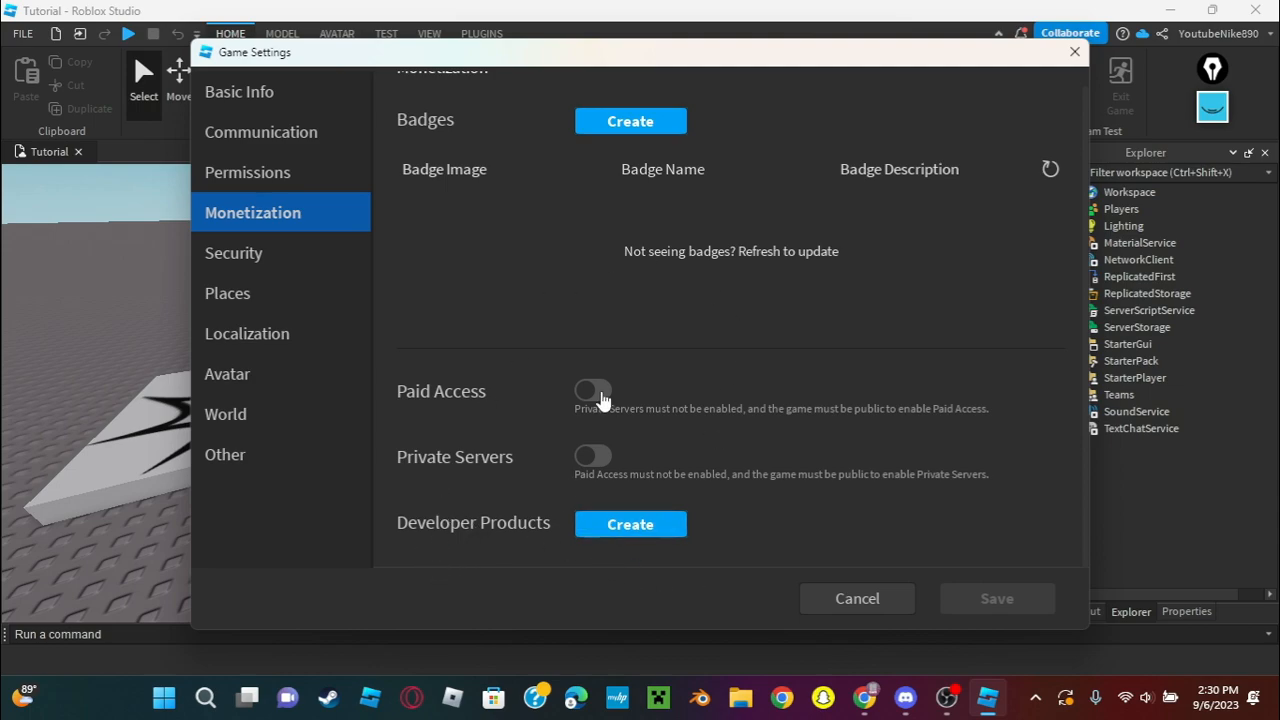
pyautogui.click(626, 528)
pyautogui.scroll(-5, 778, 520)
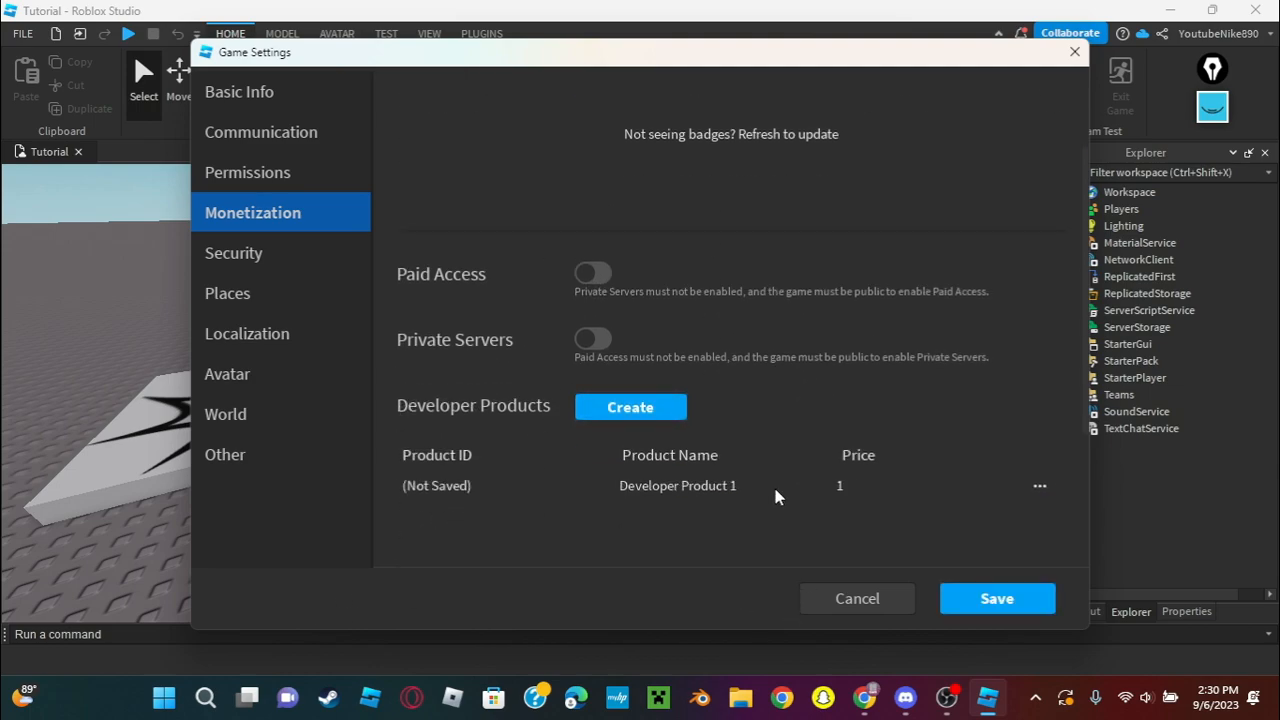
pyautogui.moveTo(536, 74); pyautogui.dragTo(688, 61)
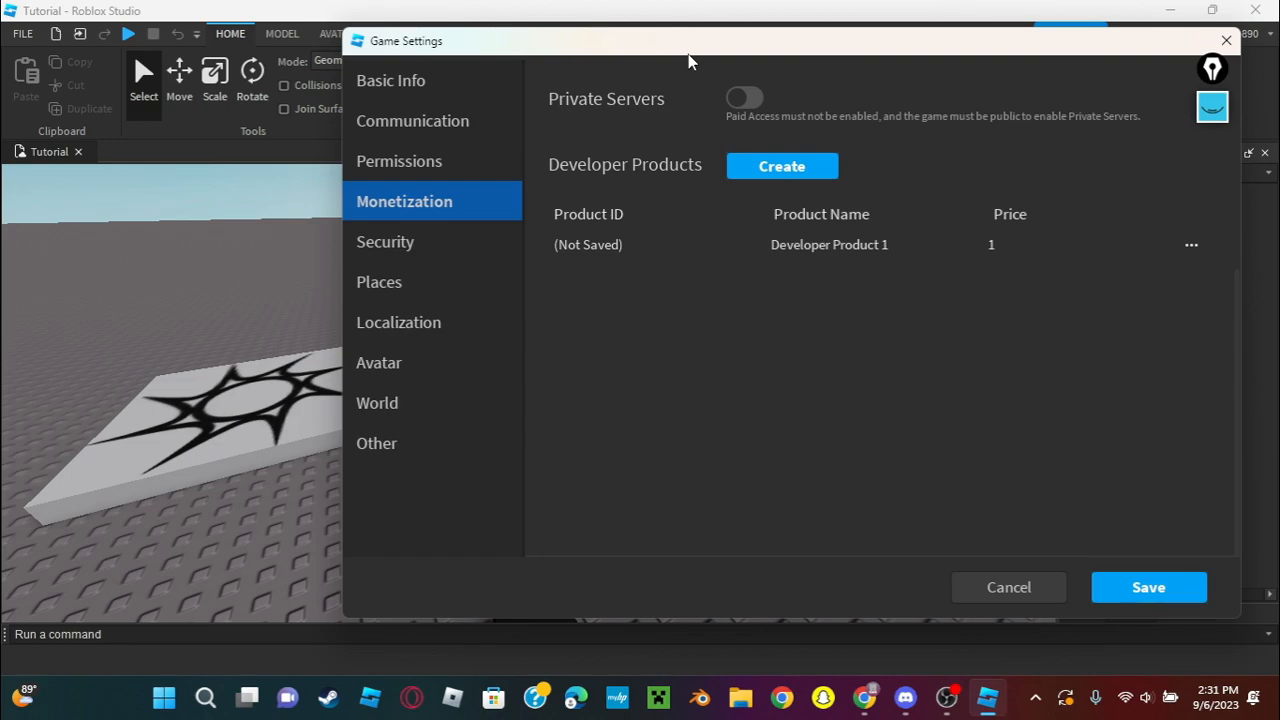
# Review the game's Security, Places and Localization settings.
pyautogui.click(461, 242)
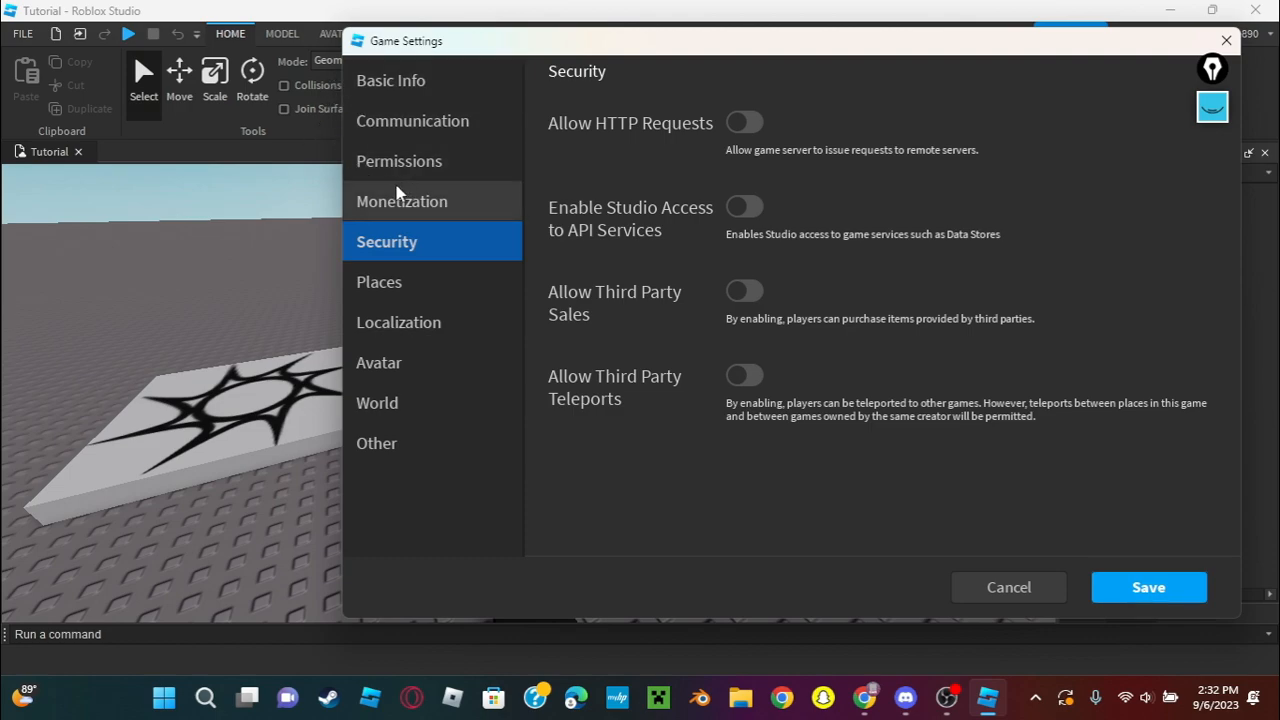
pyautogui.click(460, 292)
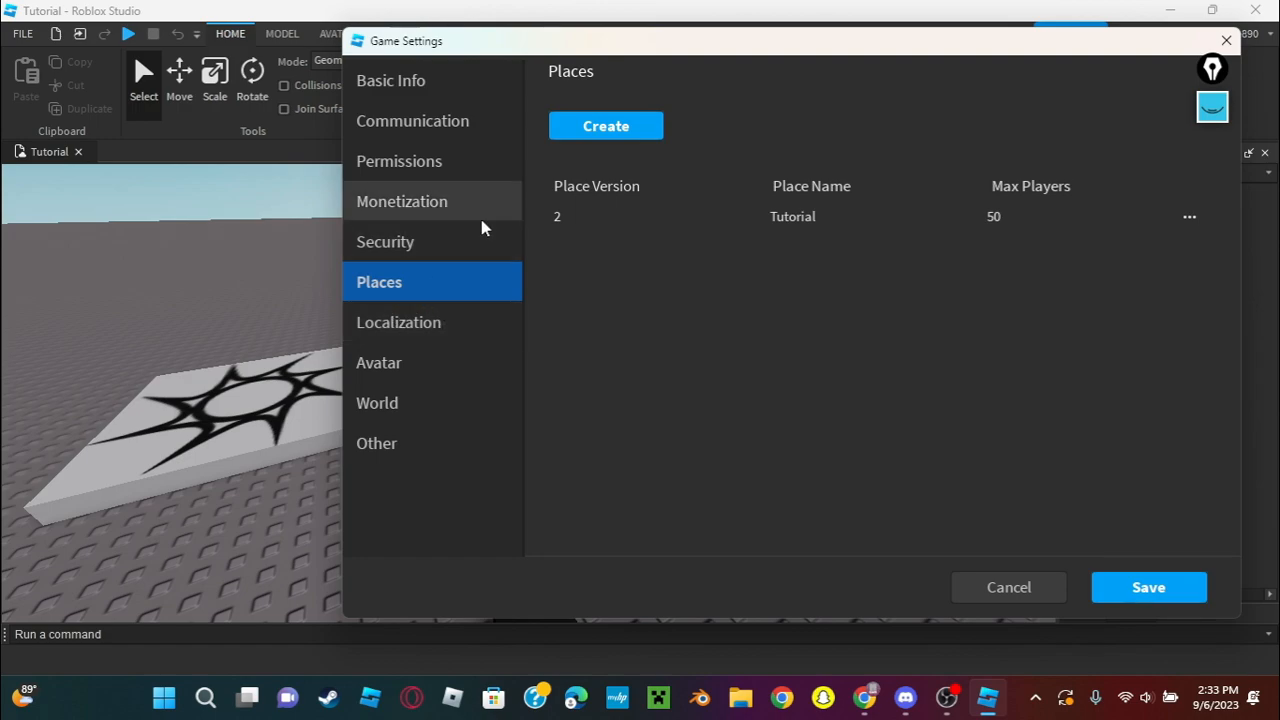
pyautogui.click(460, 325)
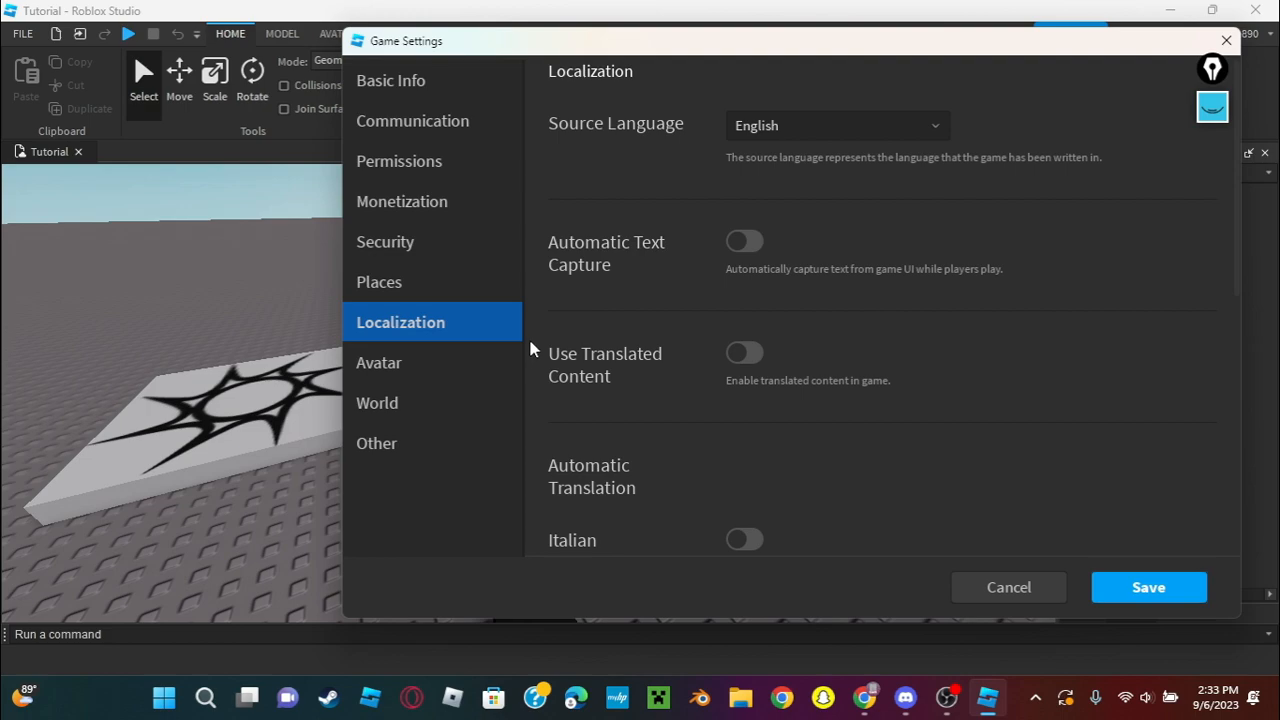
pyautogui.scroll(-4, 912, 400)
pyautogui.scroll(4, 871, 320)
# Switch the Avatar Type between Player Choice, R15 and R6 in the Avatar settings, ending on Player Choice.
pyautogui.click(402, 370)
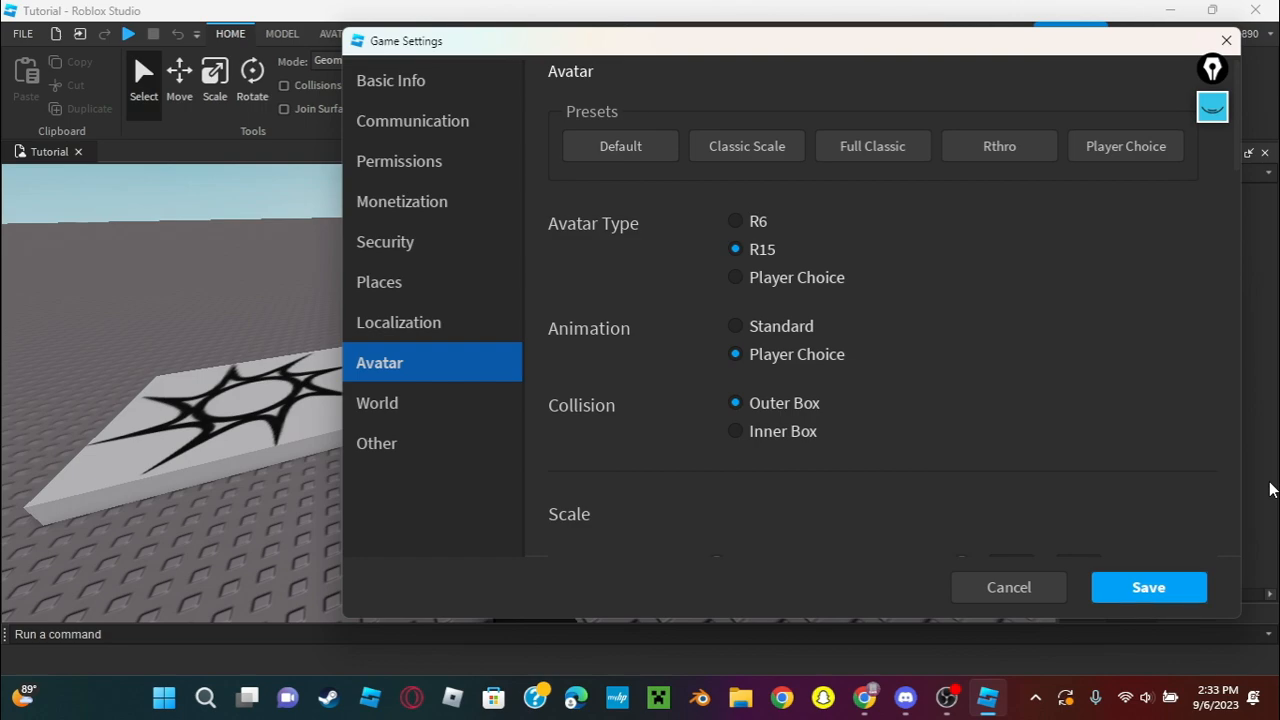
pyautogui.click(737, 278)
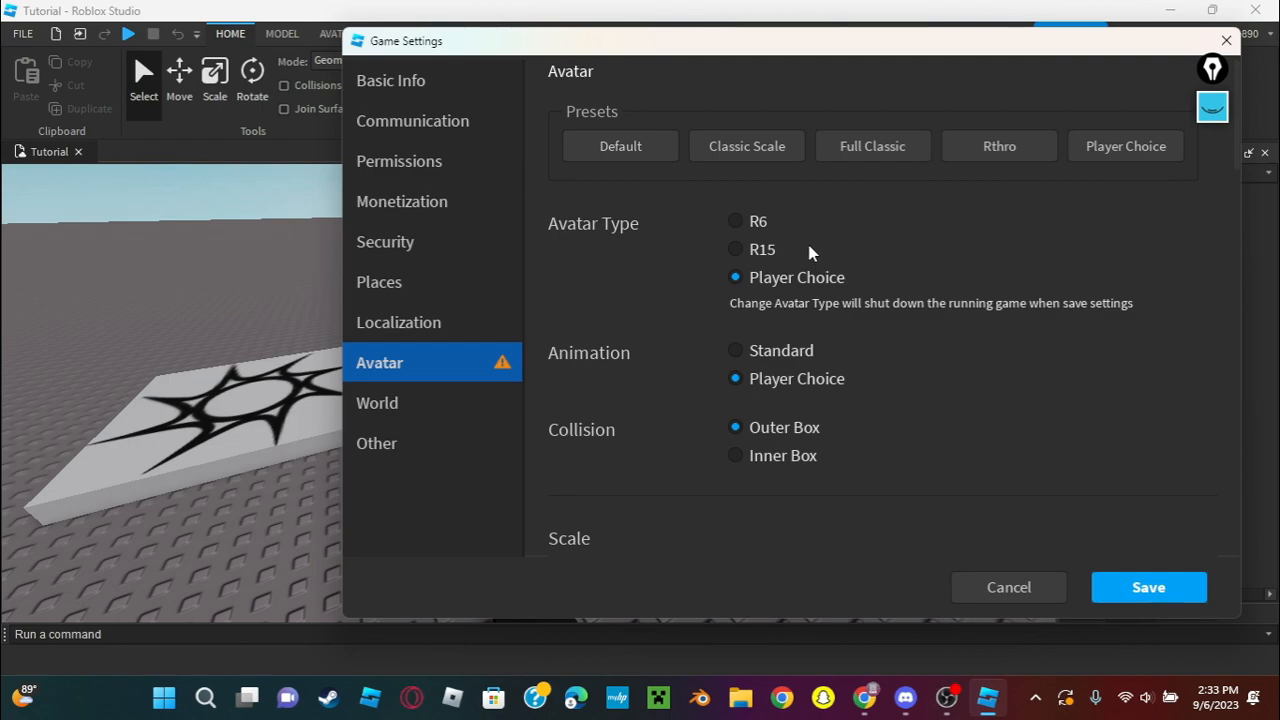
pyautogui.click(735, 250)
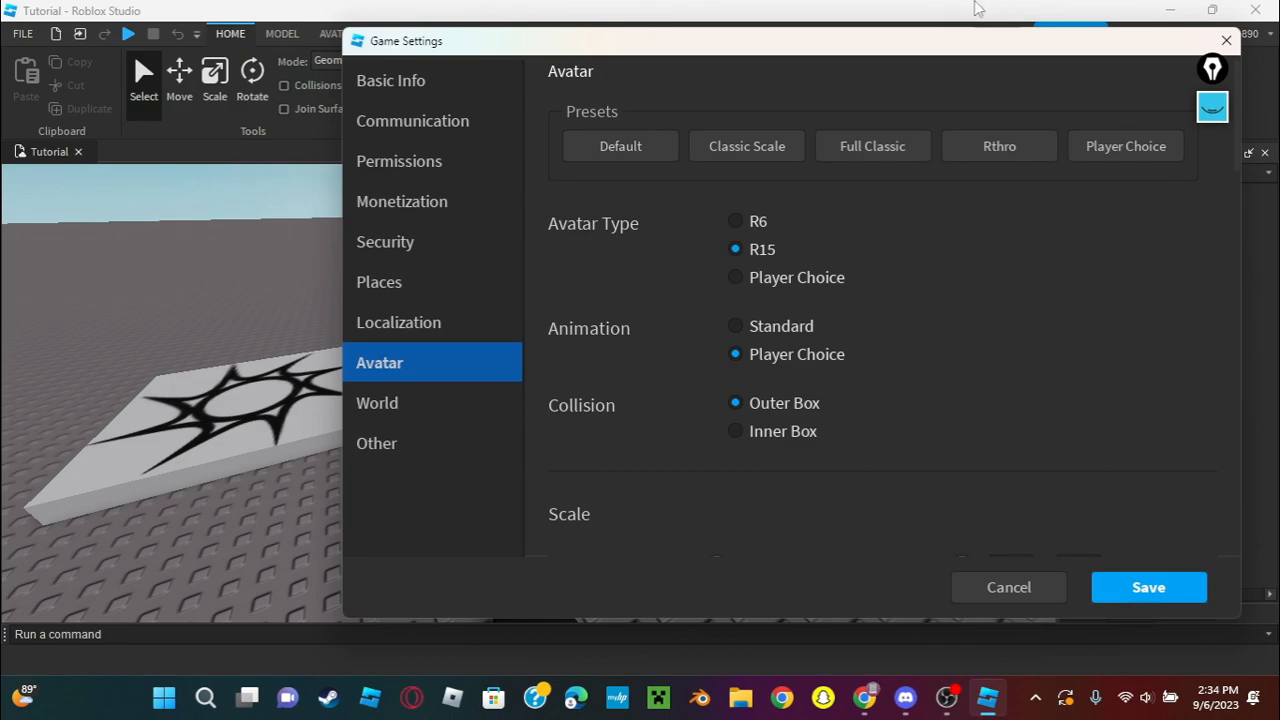
pyautogui.click(748, 221)
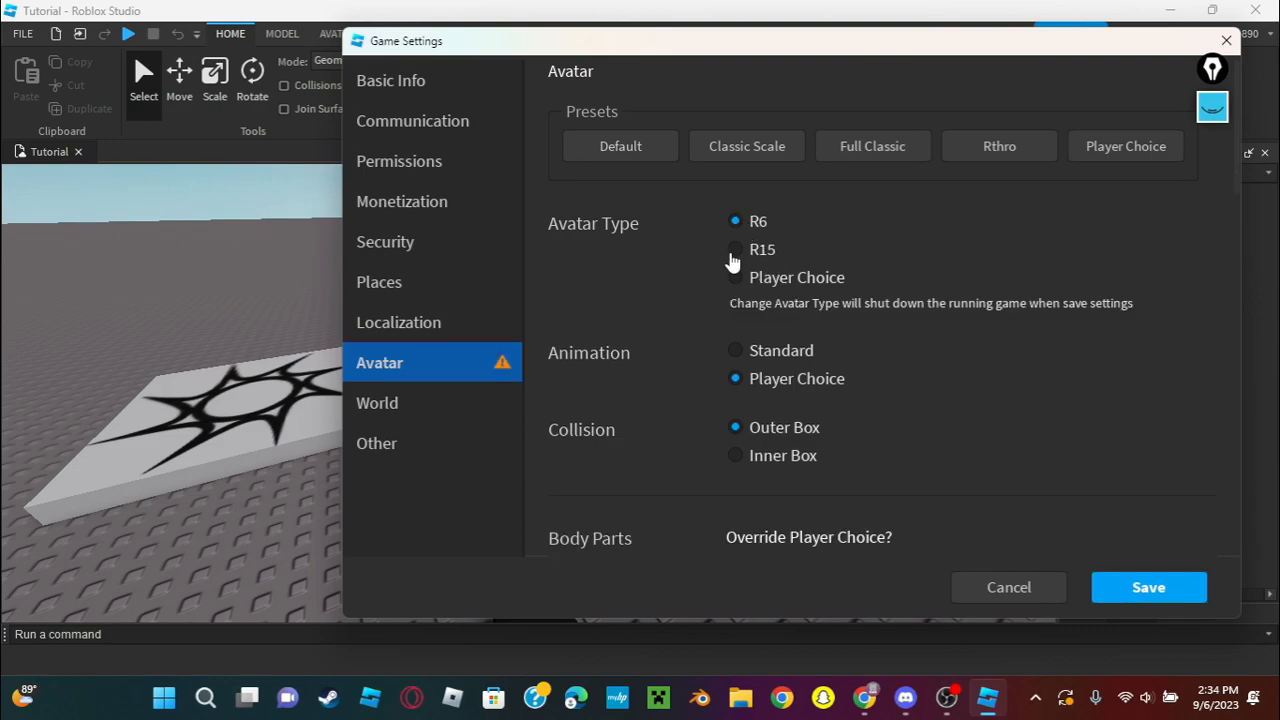
pyautogui.click(736, 252)
pyautogui.click(735, 223)
pyautogui.click(738, 279)
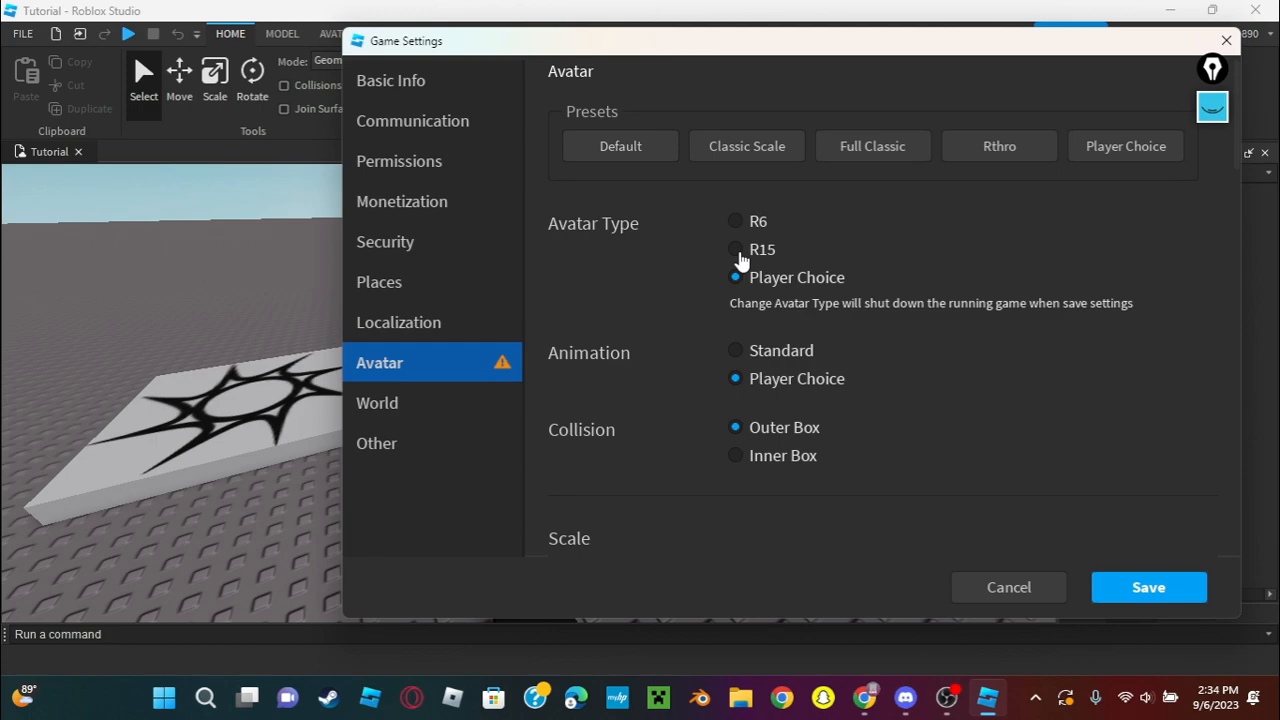
# Switch the Avatar Type from Player Choice through R15 to R6 and look over its Body Parts override options.
pyautogui.click(738, 251)
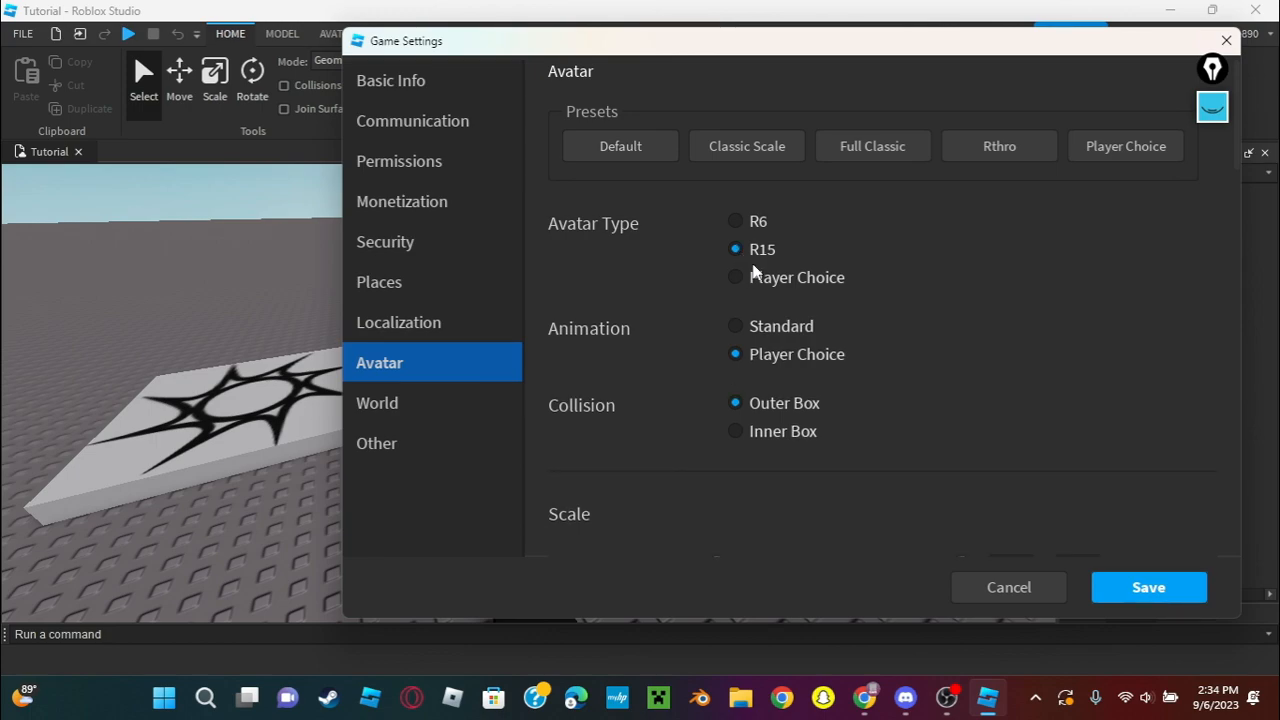
pyautogui.click(734, 224)
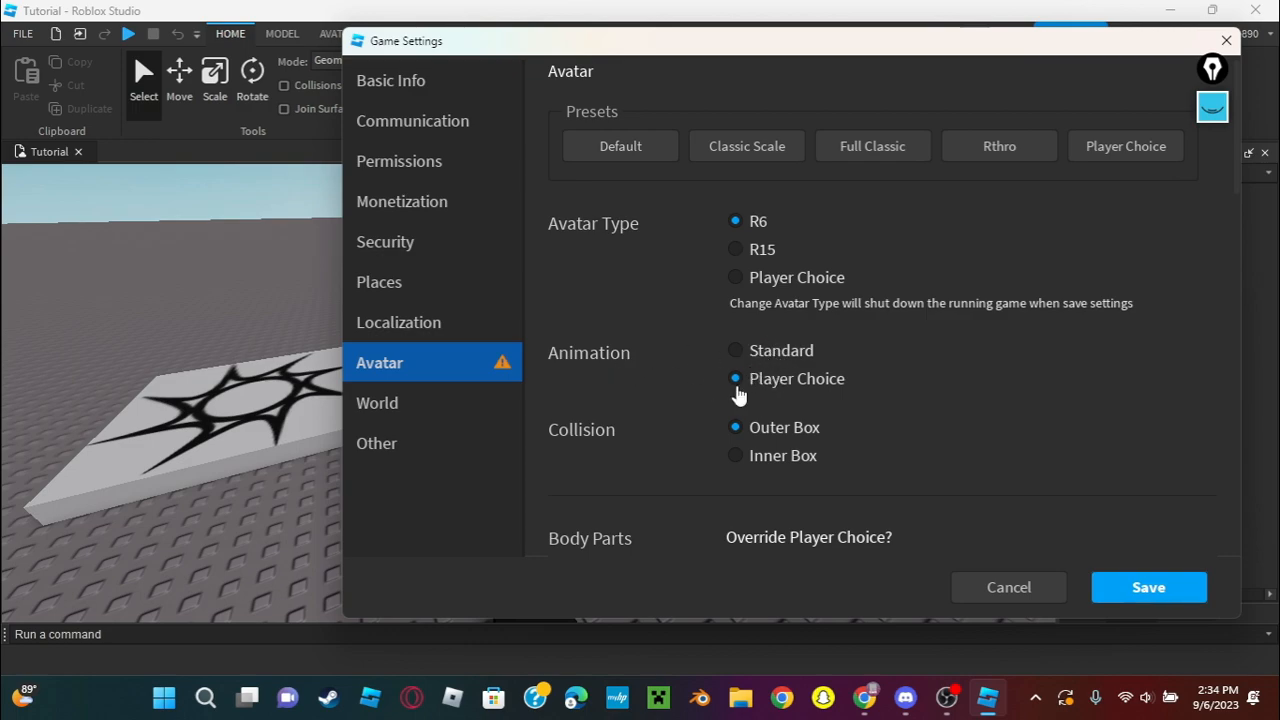
pyautogui.scroll(-2, 668, 445)
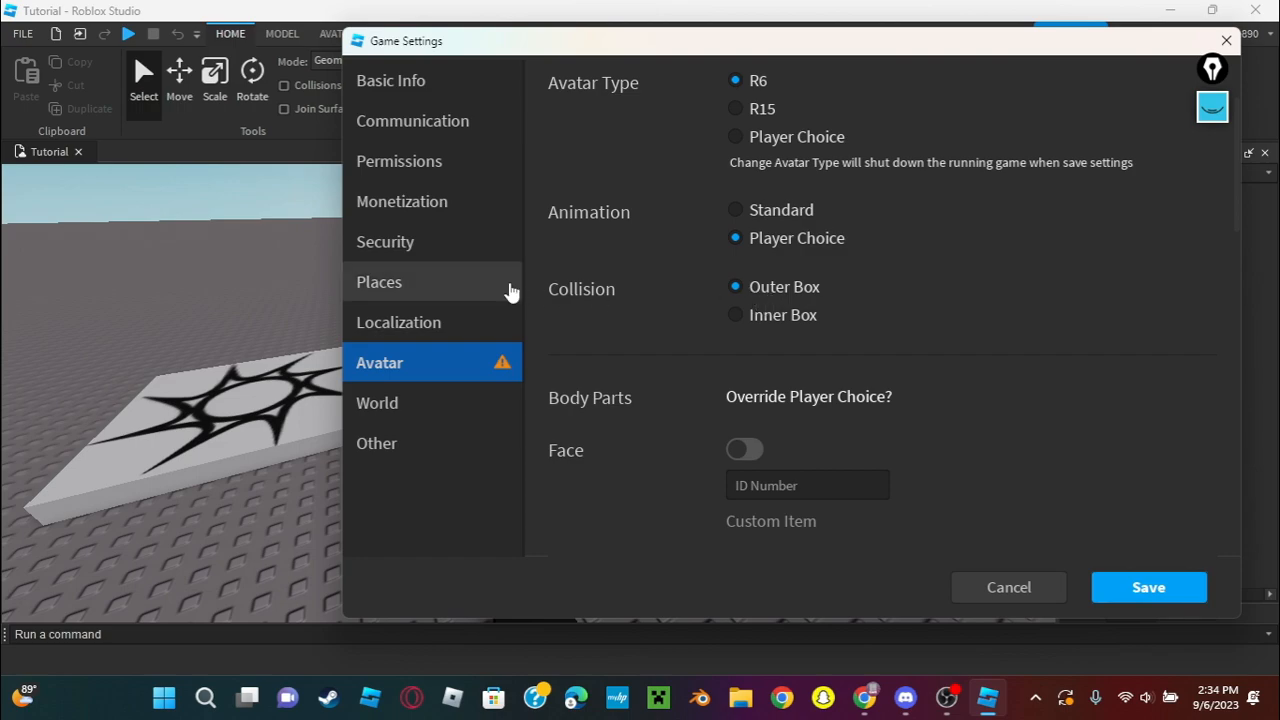
pyautogui.scroll(-12, 726, 505)
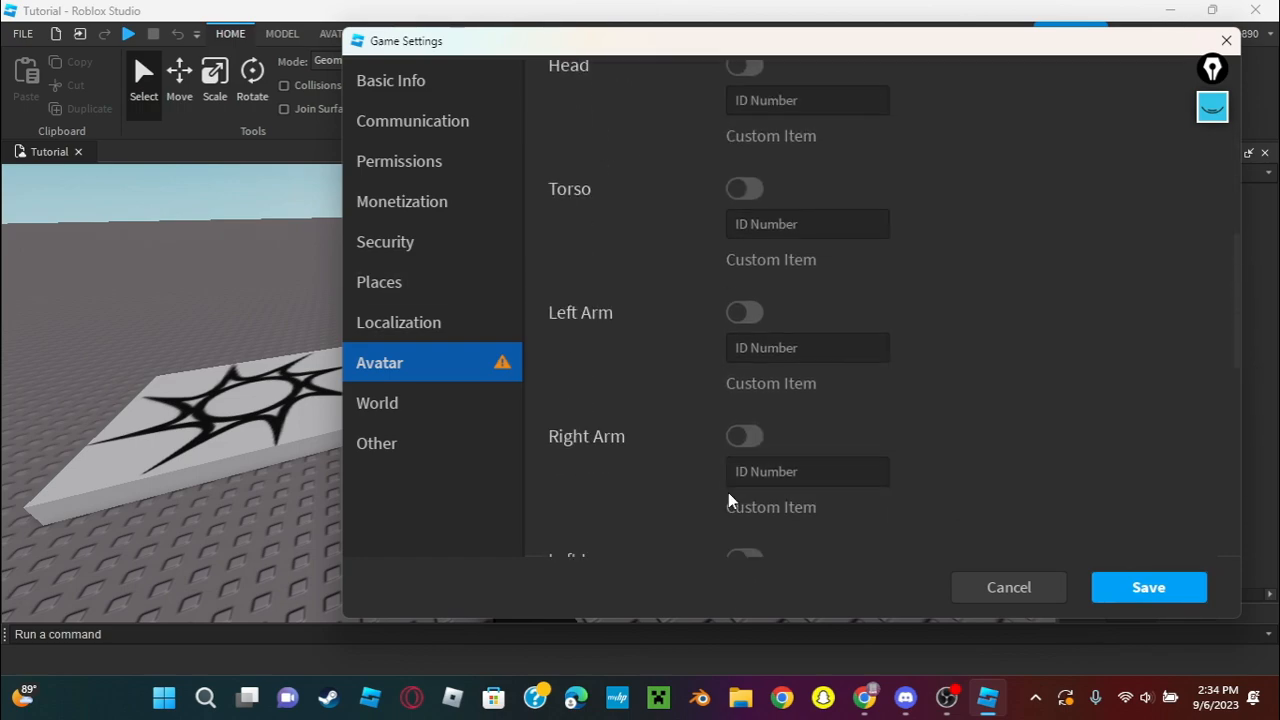
pyautogui.scroll(-4, 740, 480)
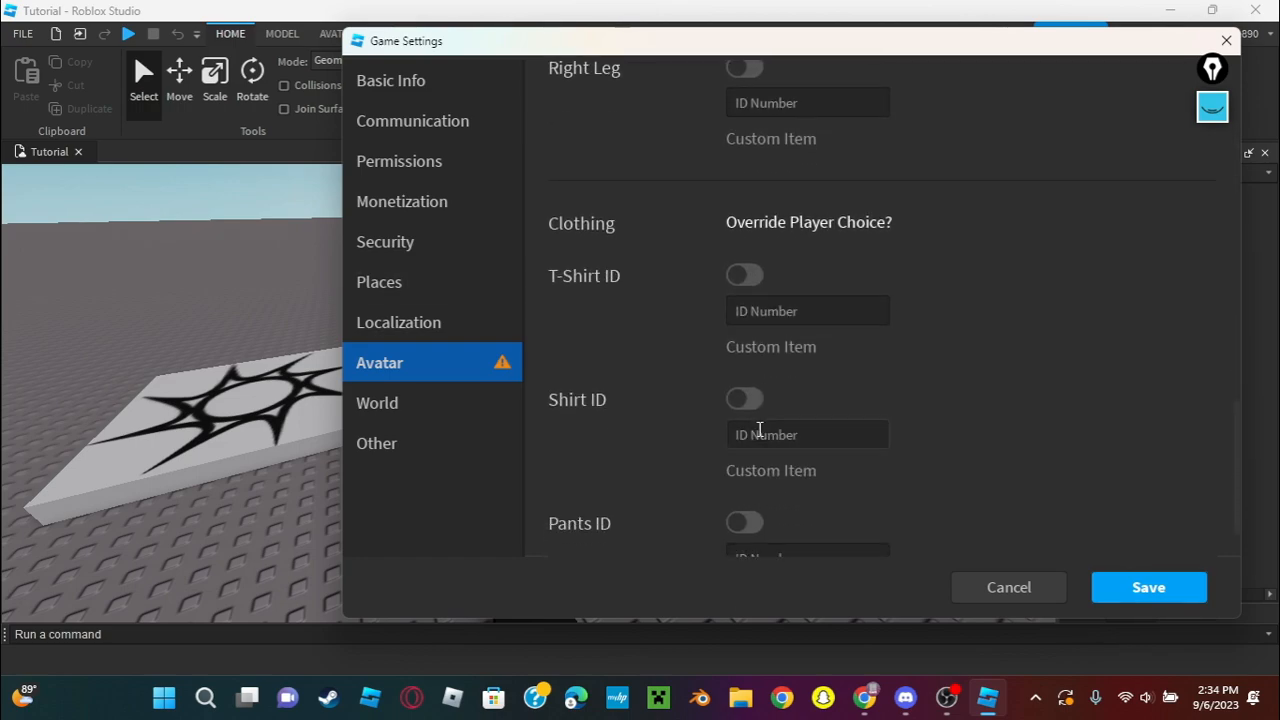
pyautogui.scroll(-1, 750, 440)
pyautogui.scroll(10, 752, 430)
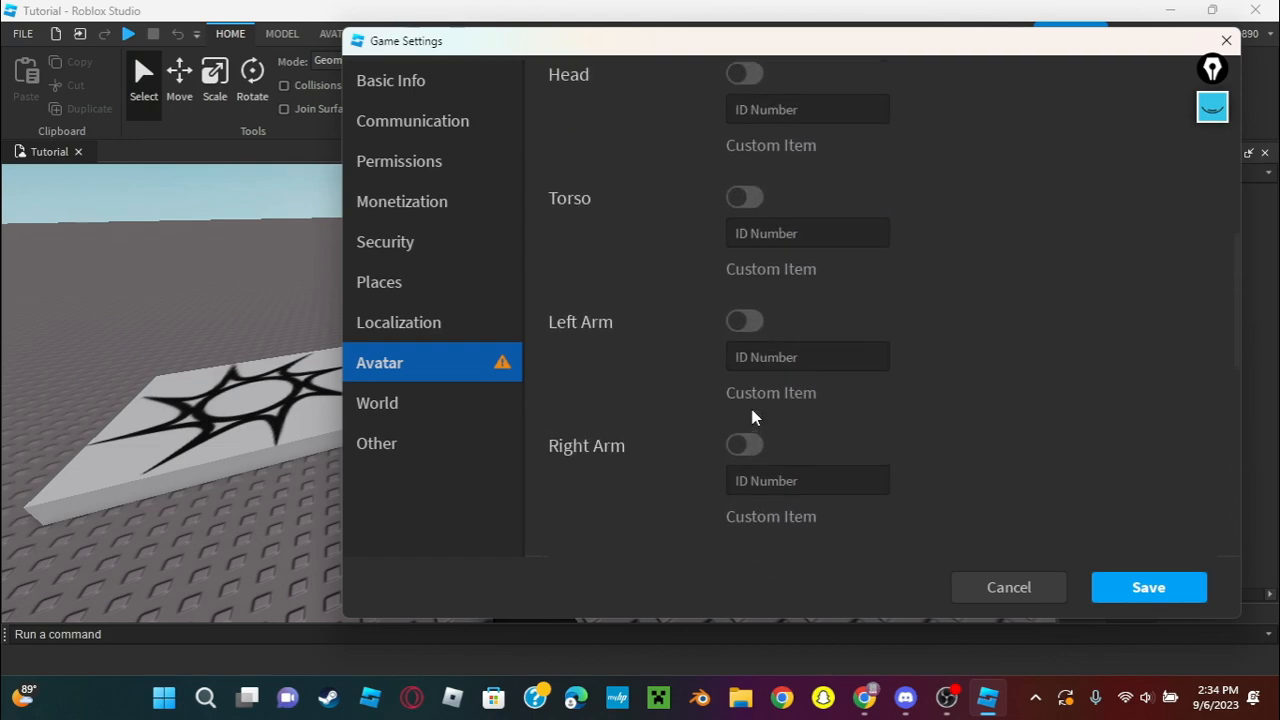
pyautogui.scroll(6, 752, 418)
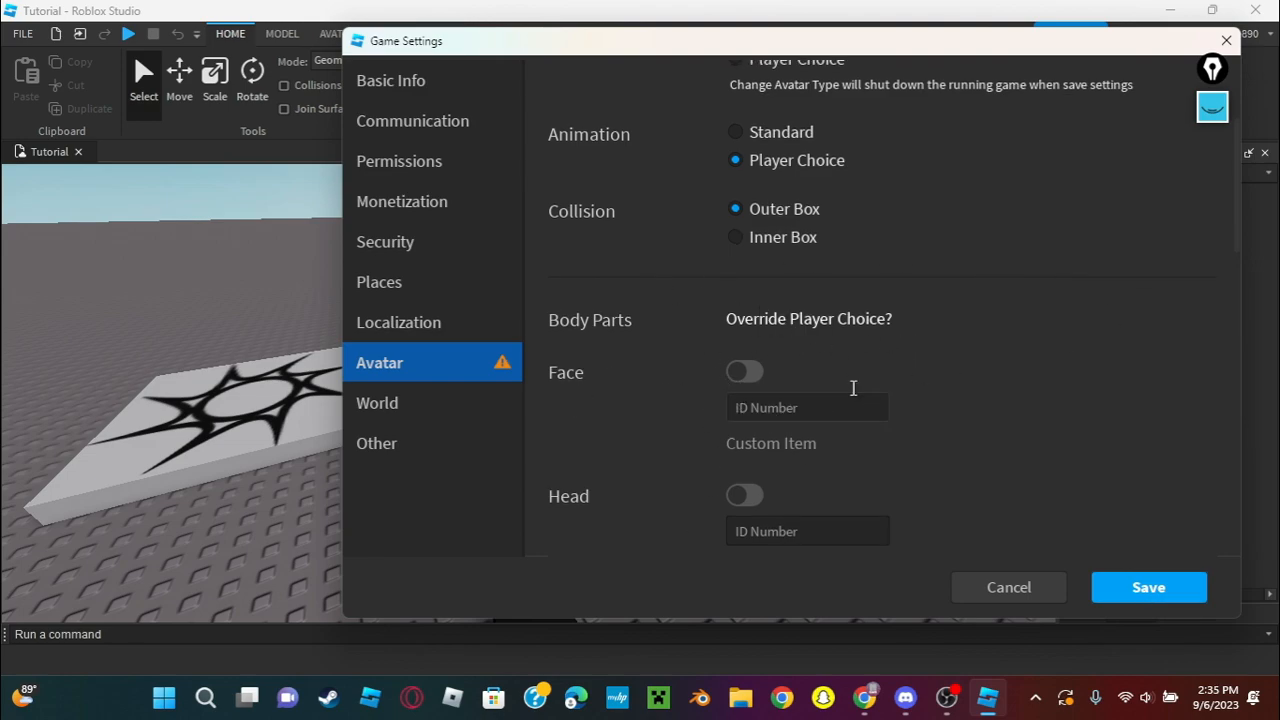
pyautogui.scroll(-1, 895, 330)
pyautogui.scroll(-6, 906, 330)
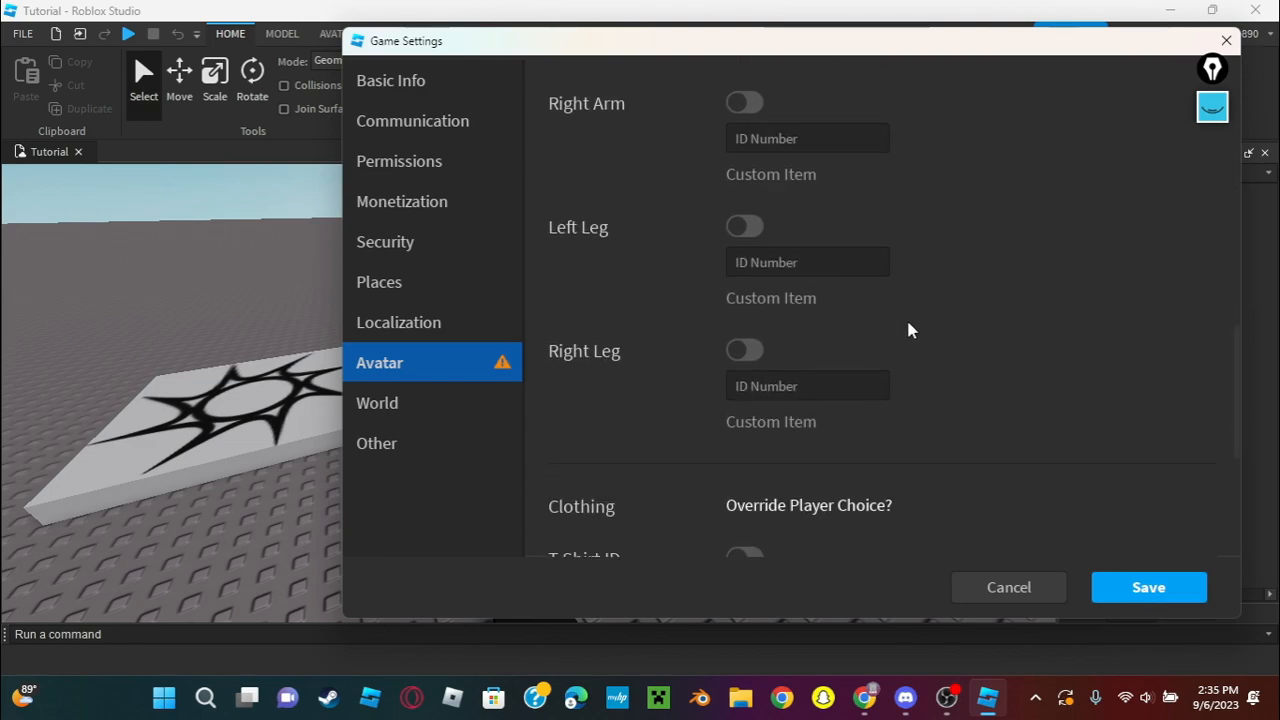
pyautogui.scroll(4, 906, 330)
pyautogui.scroll(2, 908, 330)
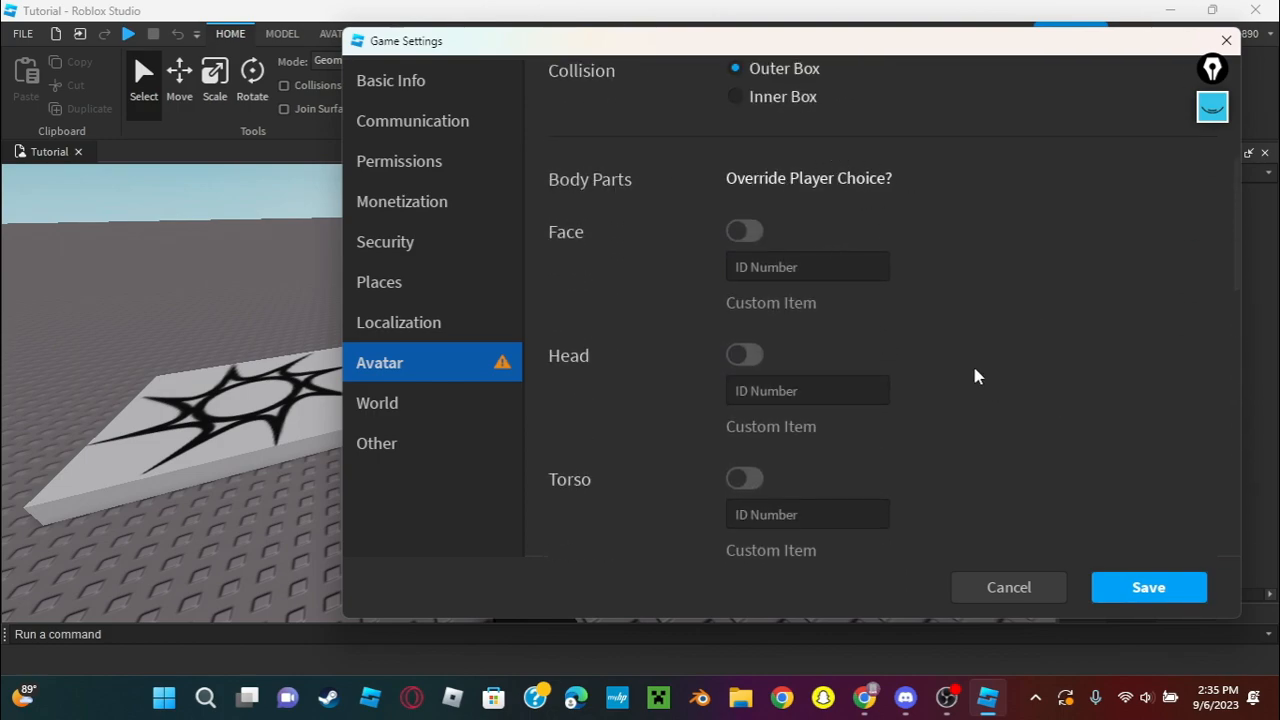
# Examine the Avatar Clothing overrides for T-Shirt, Shirt and Pants IDs alongside the Body Parts overrides.
pyautogui.scroll(-6, 900, 452)
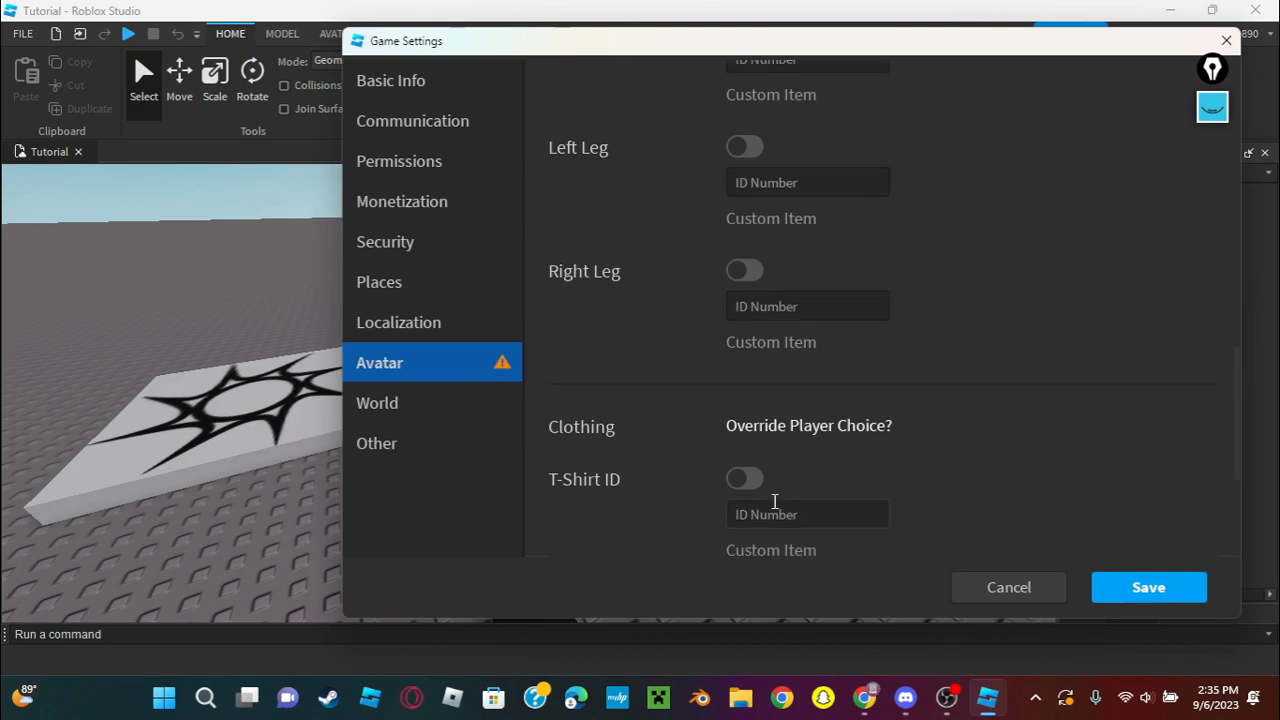
pyautogui.scroll(-3, 775, 505)
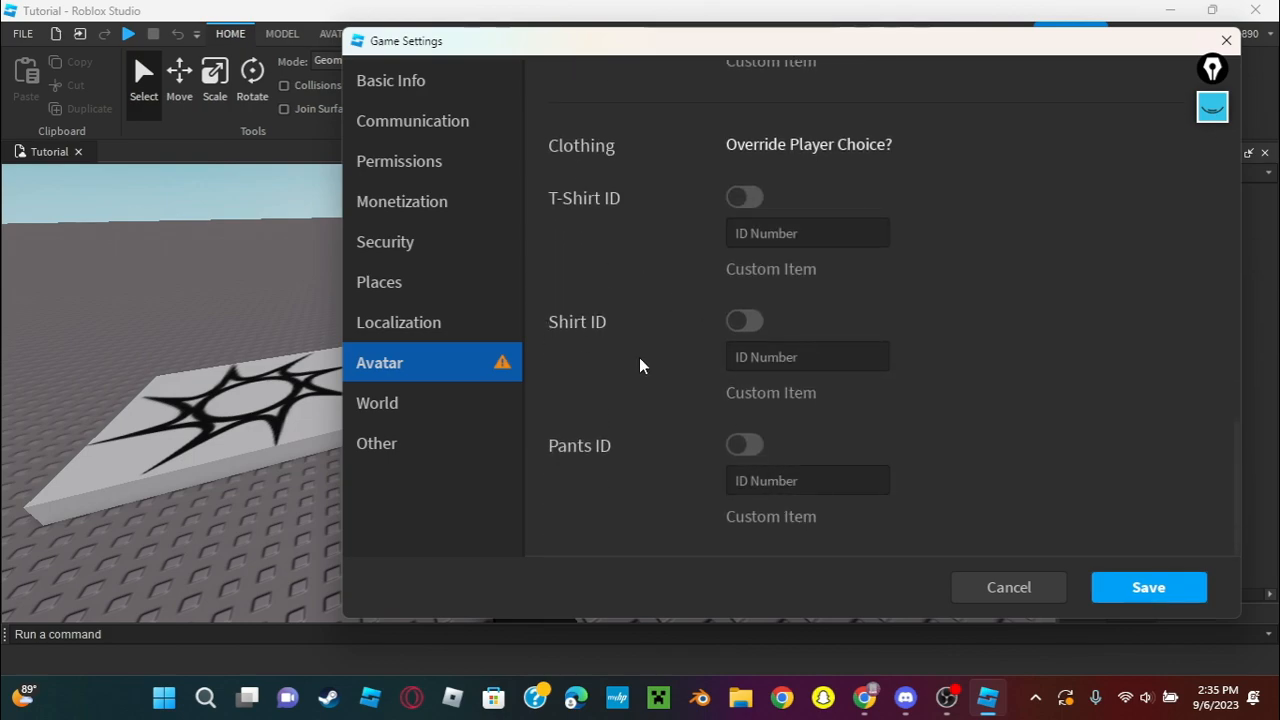
pyautogui.scroll(5, 600, 345)
pyautogui.scroll(-3, 588, 439)
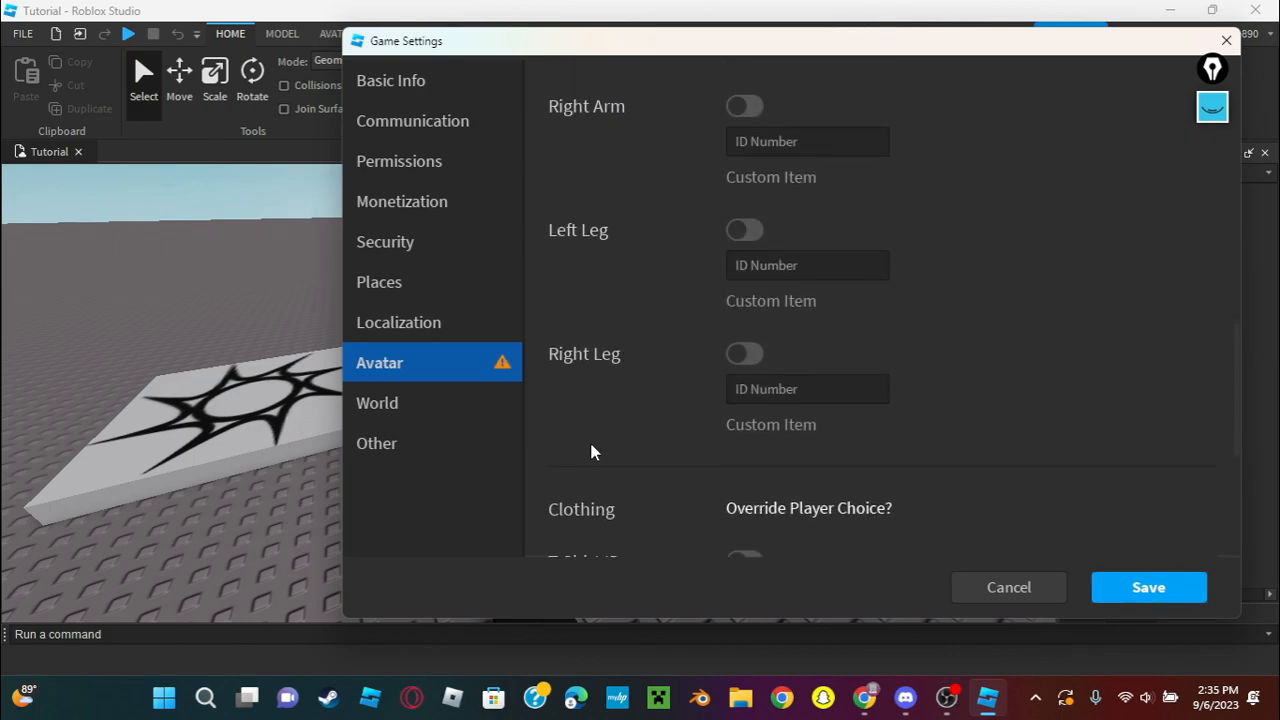
pyautogui.scroll(-2, 613, 367)
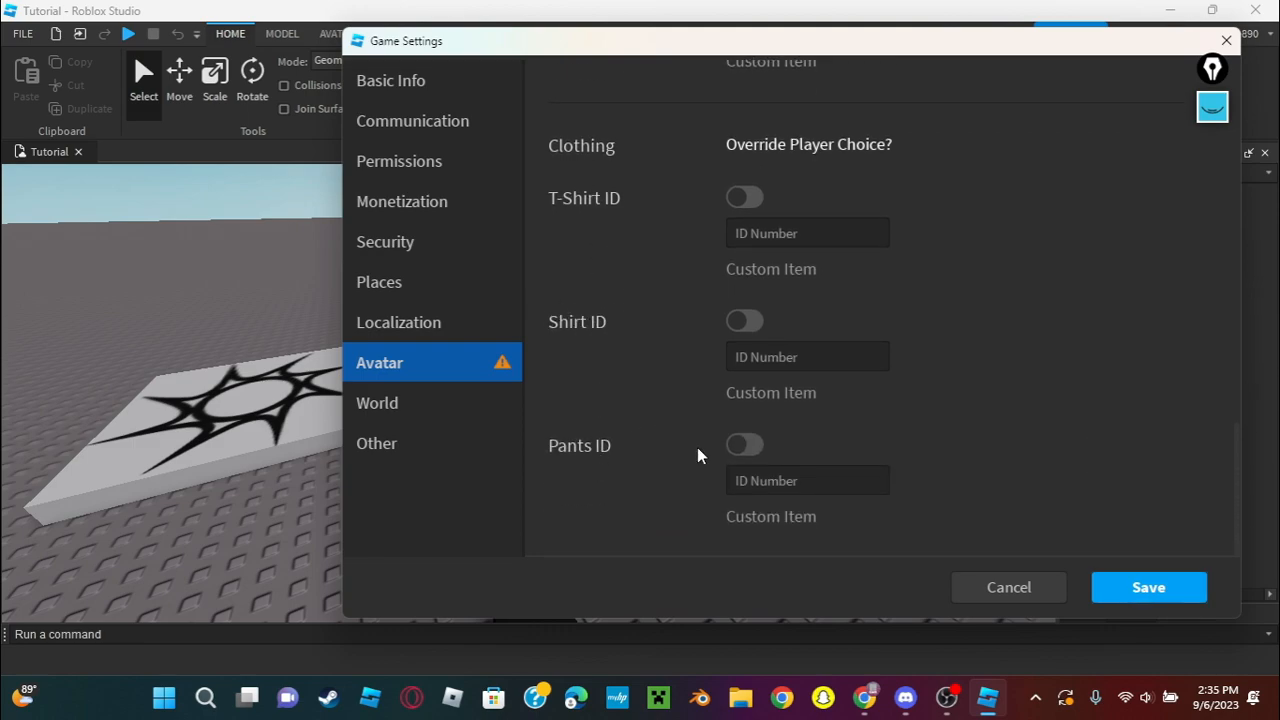
pyautogui.scroll(5, 697, 452)
pyautogui.scroll(-4, 701, 460)
pyautogui.scroll(-1, 701, 460)
pyautogui.scroll(6, 843, 420)
pyautogui.scroll(-4, 838, 440)
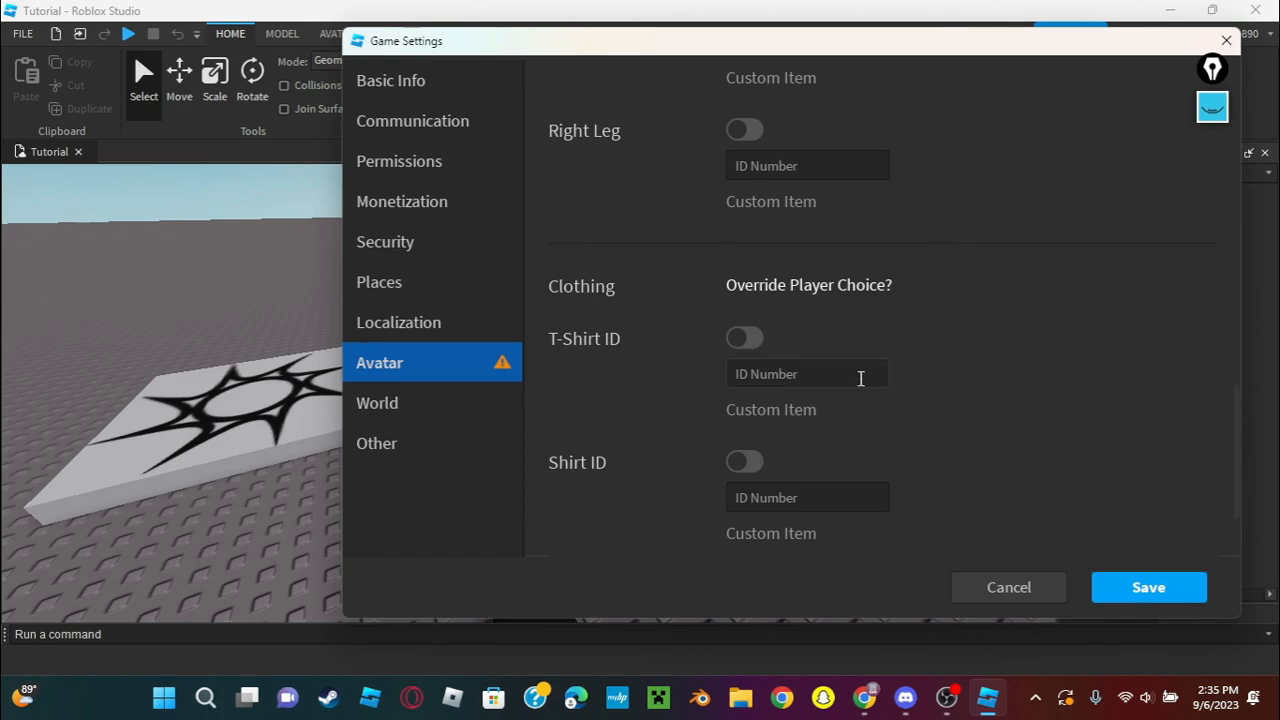
pyautogui.scroll(-3, 819, 342)
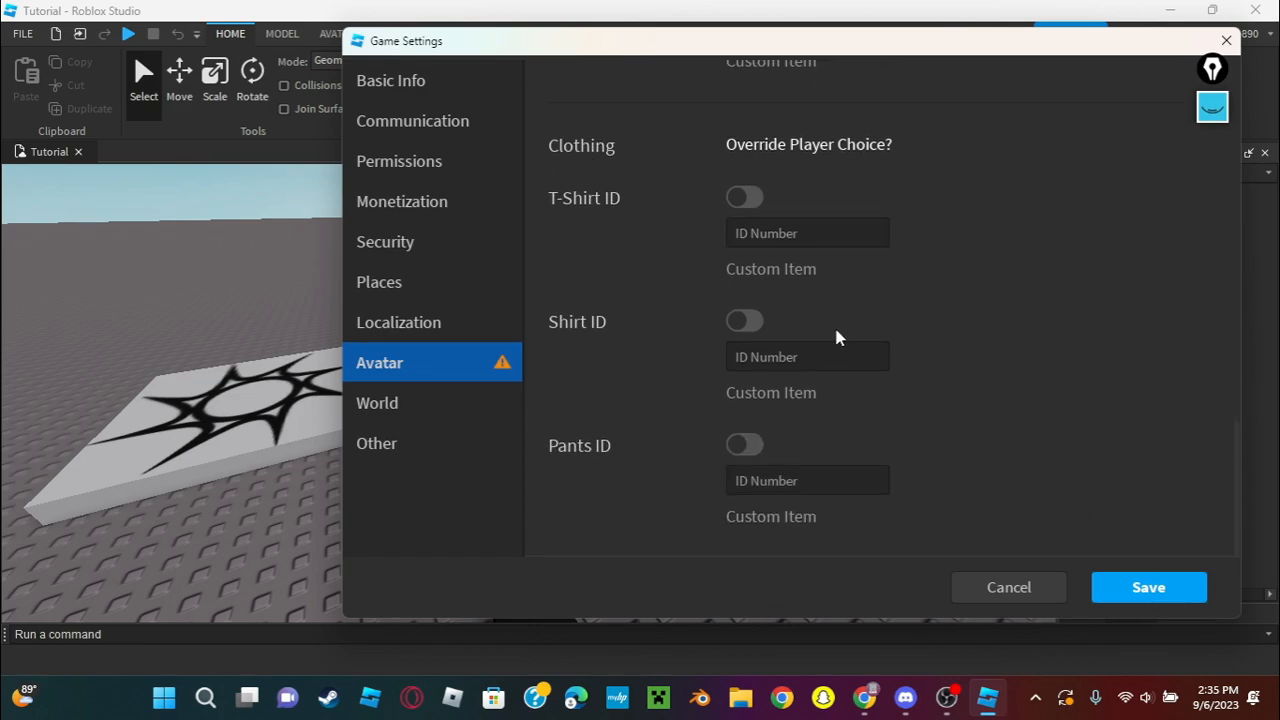
pyautogui.scroll(15, 965, 305)
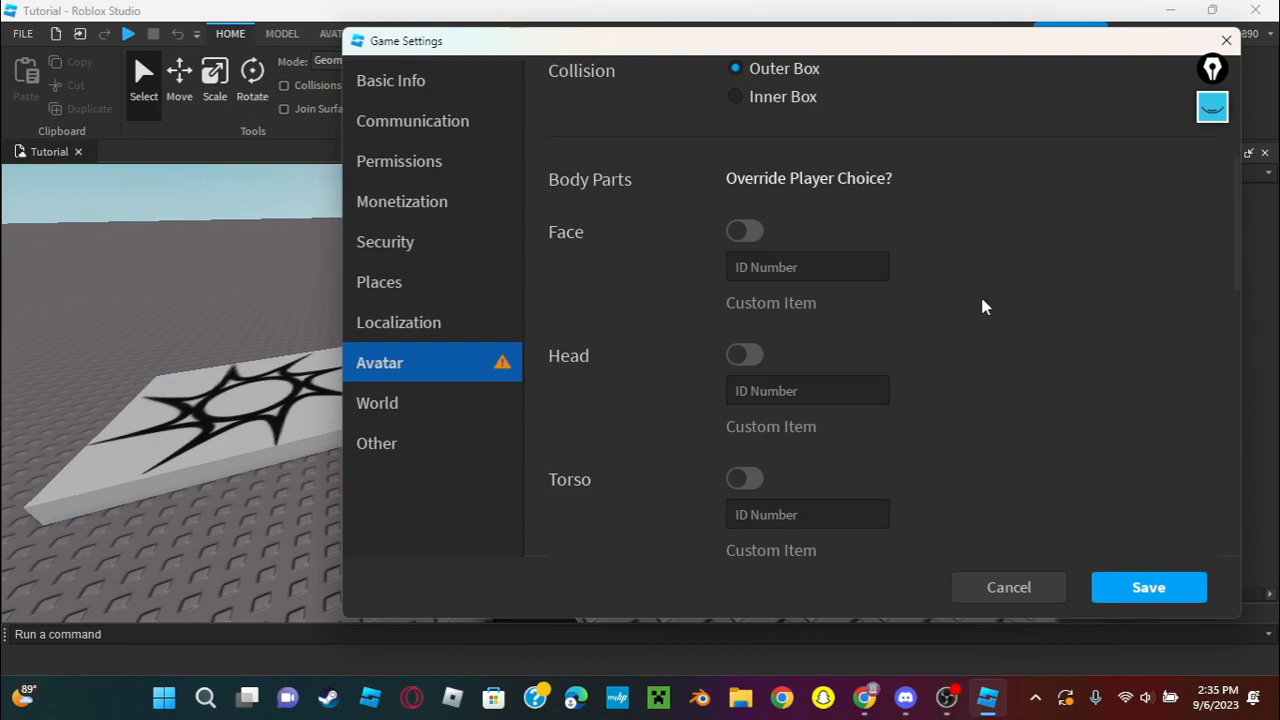
pyautogui.scroll(2, 975, 307)
pyautogui.scroll(-8, 725, 346)
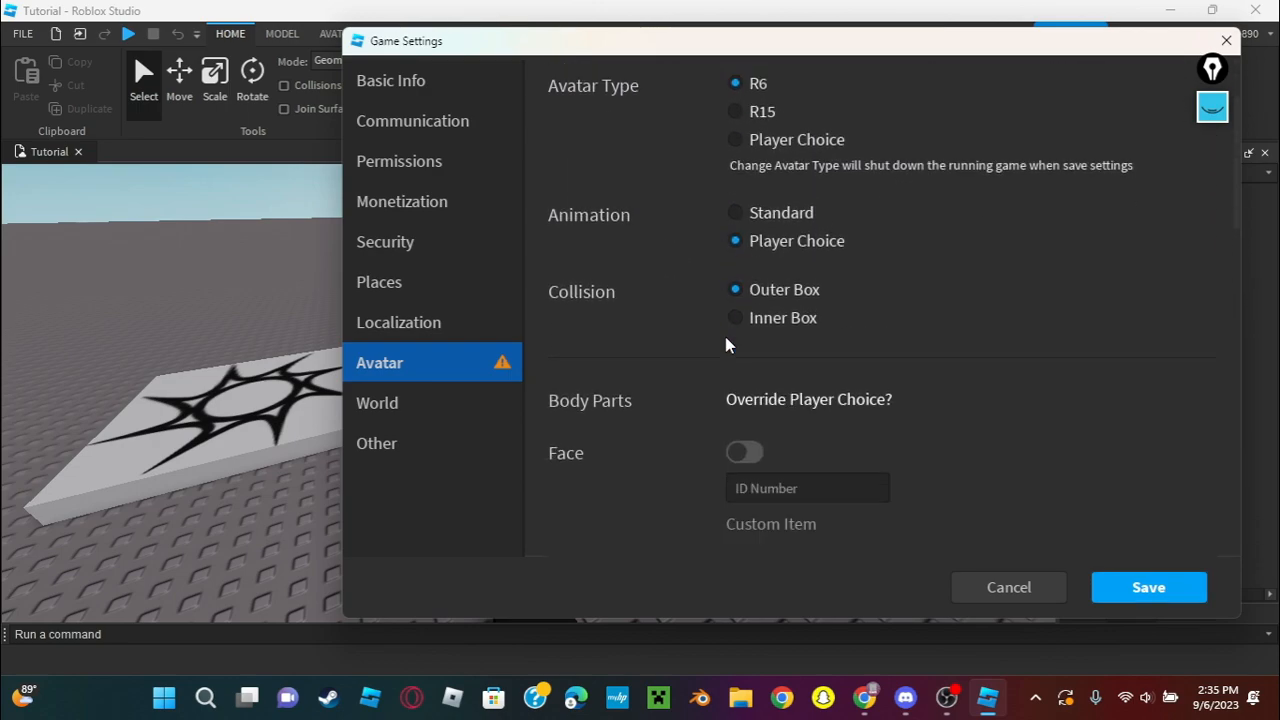
pyautogui.scroll(-1, 820, 305)
# Set the Avatar Type to Player Choice and finally back to R15.
pyautogui.scroll(9, 632, 260)
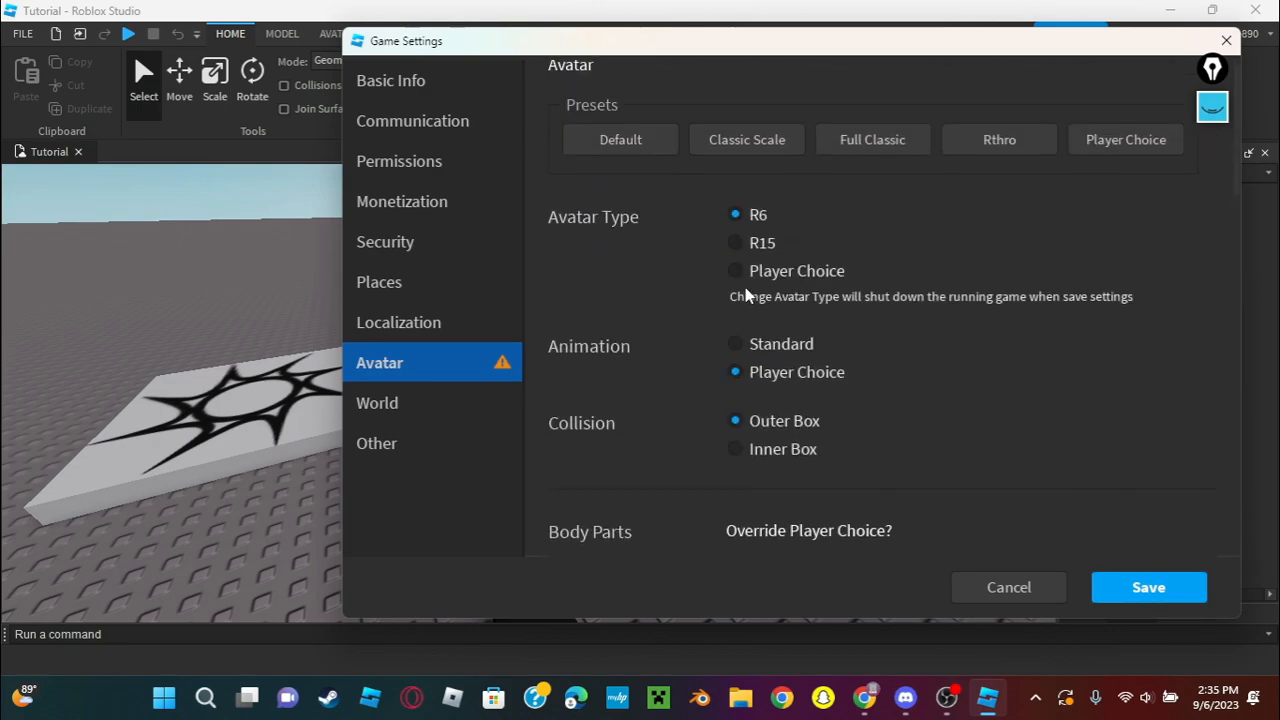
pyautogui.click(736, 277)
pyautogui.click(736, 249)
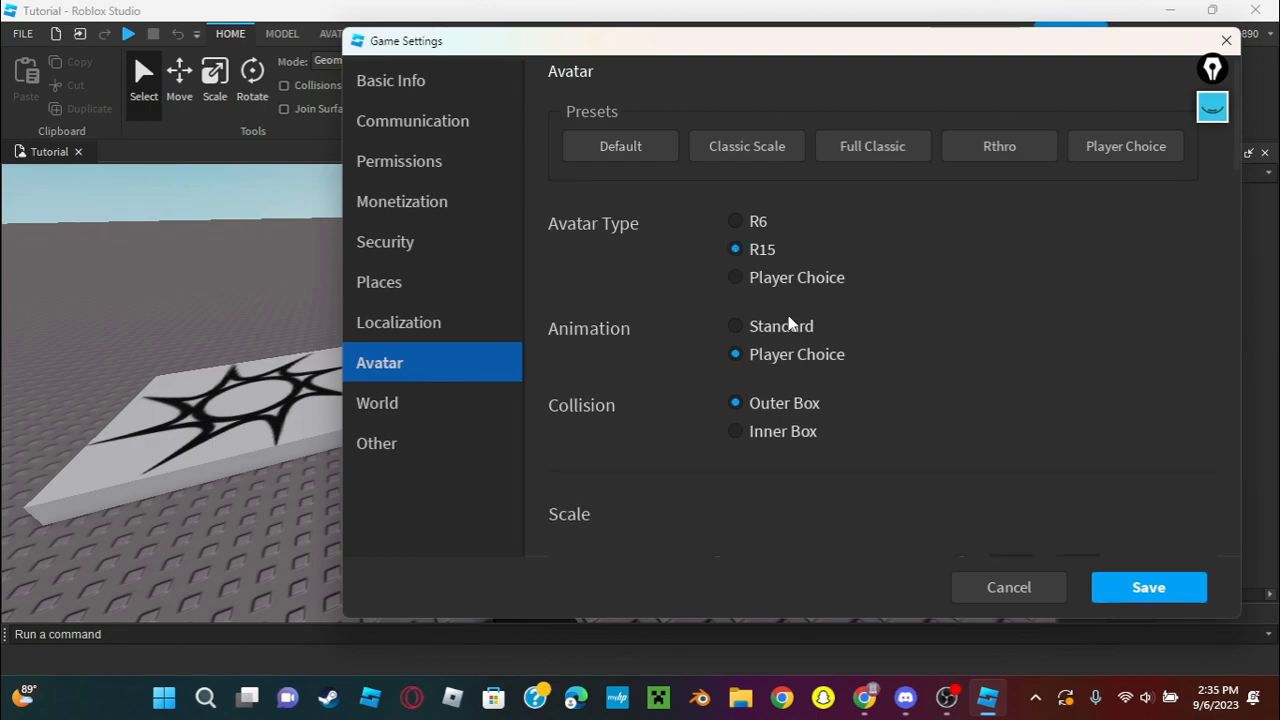
# Review the game's World settings for presets, gravity, jump, walk speed and slope angle.
pyautogui.click(398, 416)
pyautogui.scroll(-1, 685, 388)
pyautogui.scroll(-1, 686, 388)
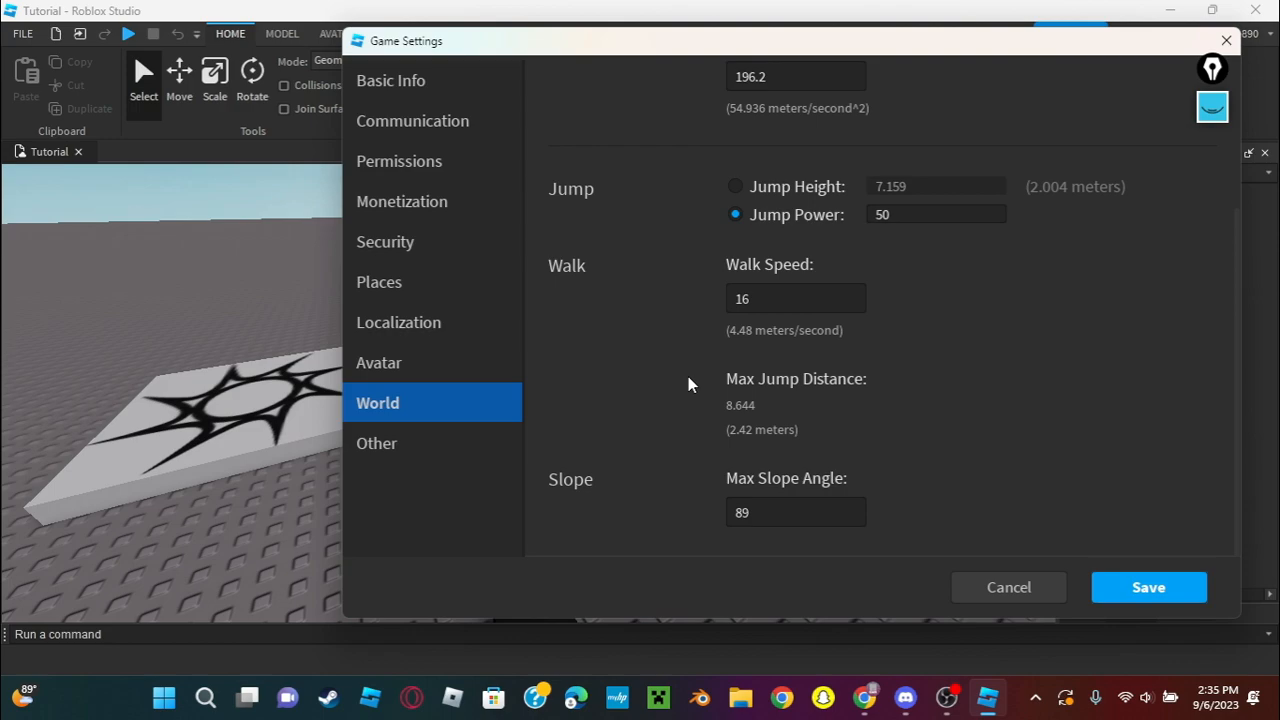
pyautogui.scroll(2, 703, 372)
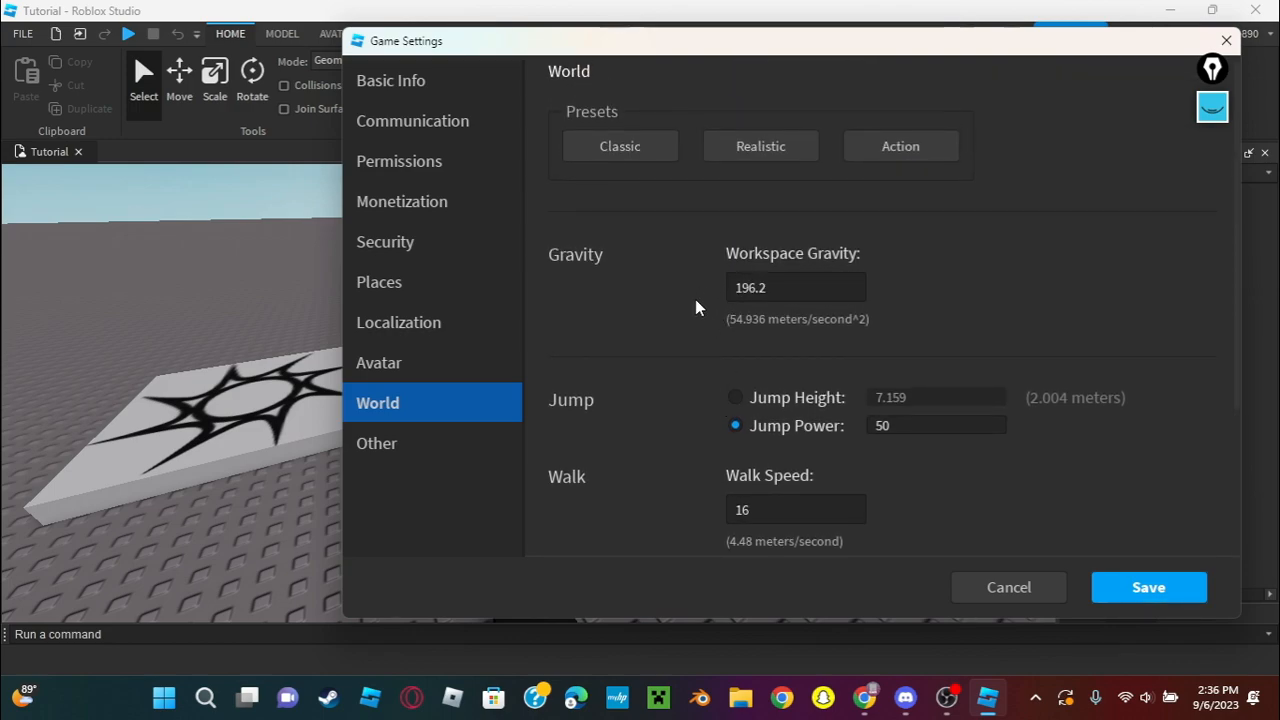
# Switch collaborative script editing on and off again in the Other settings, and close the game settings without saving.
pyautogui.click(402, 445)
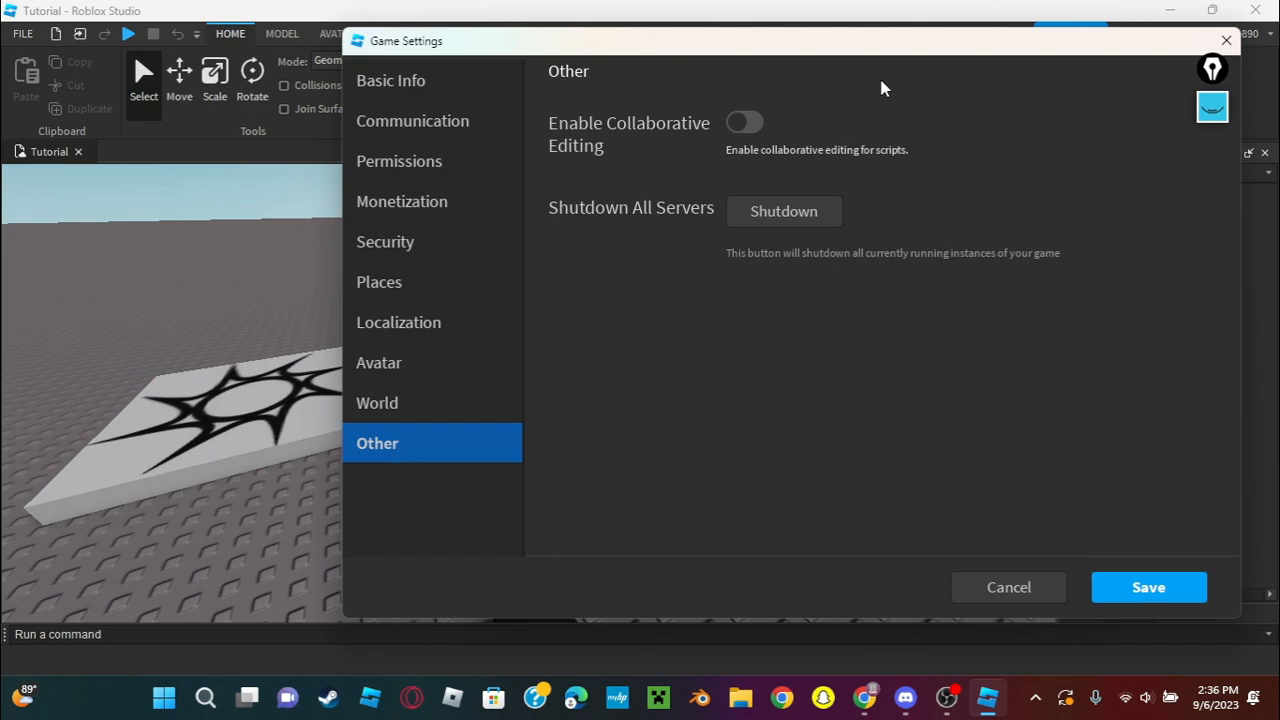
pyautogui.click(748, 123)
pyautogui.click(753, 127)
pyautogui.click(753, 127)
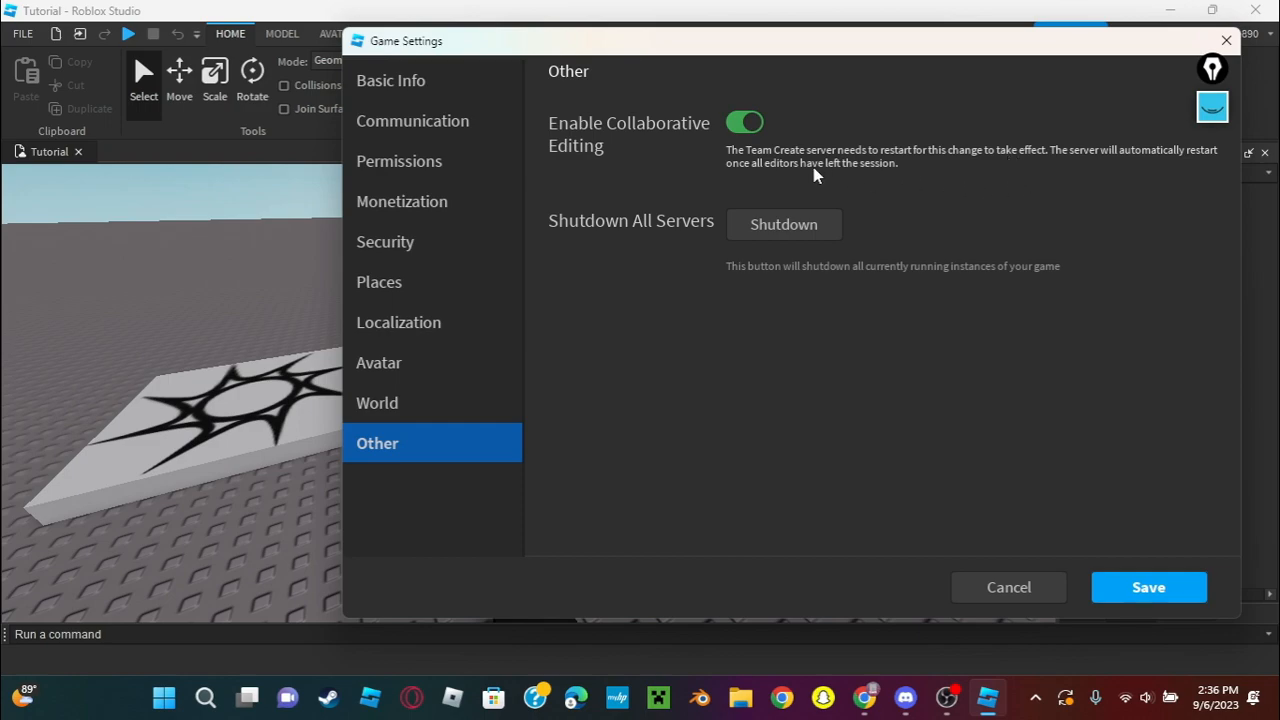
pyautogui.click(741, 124)
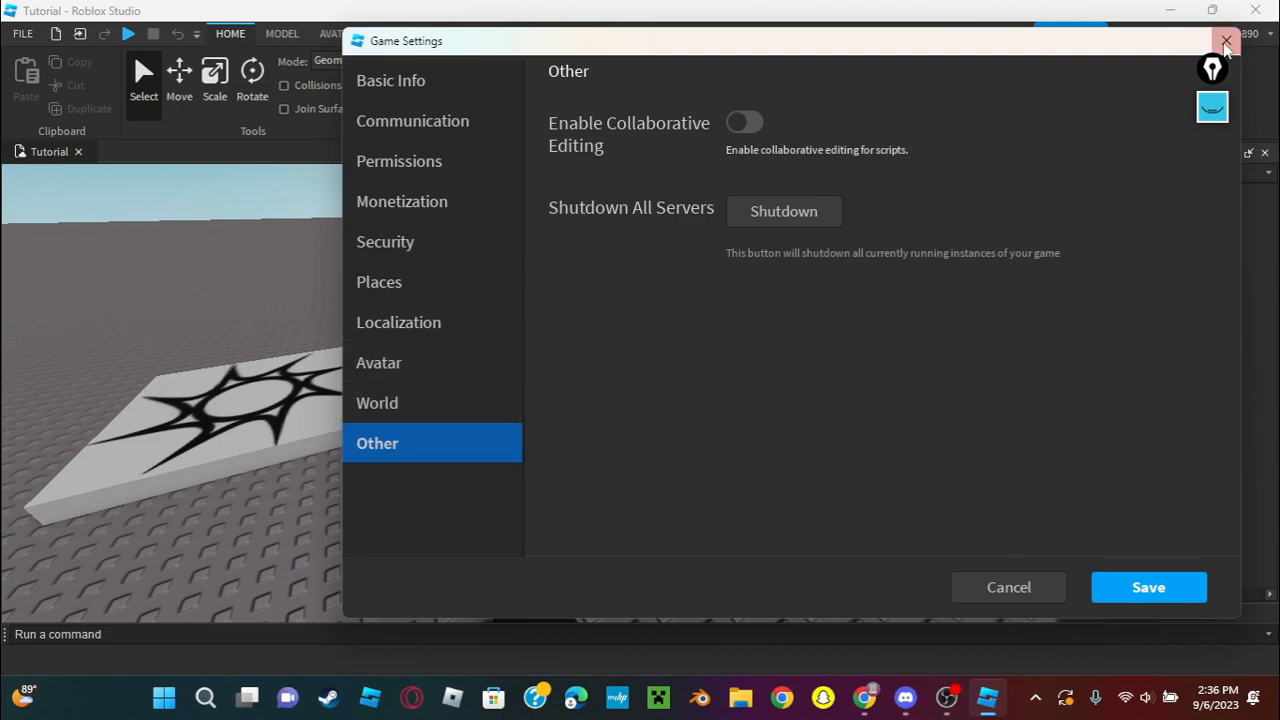
pyautogui.press('Escape')
pyautogui.click(730, 378)
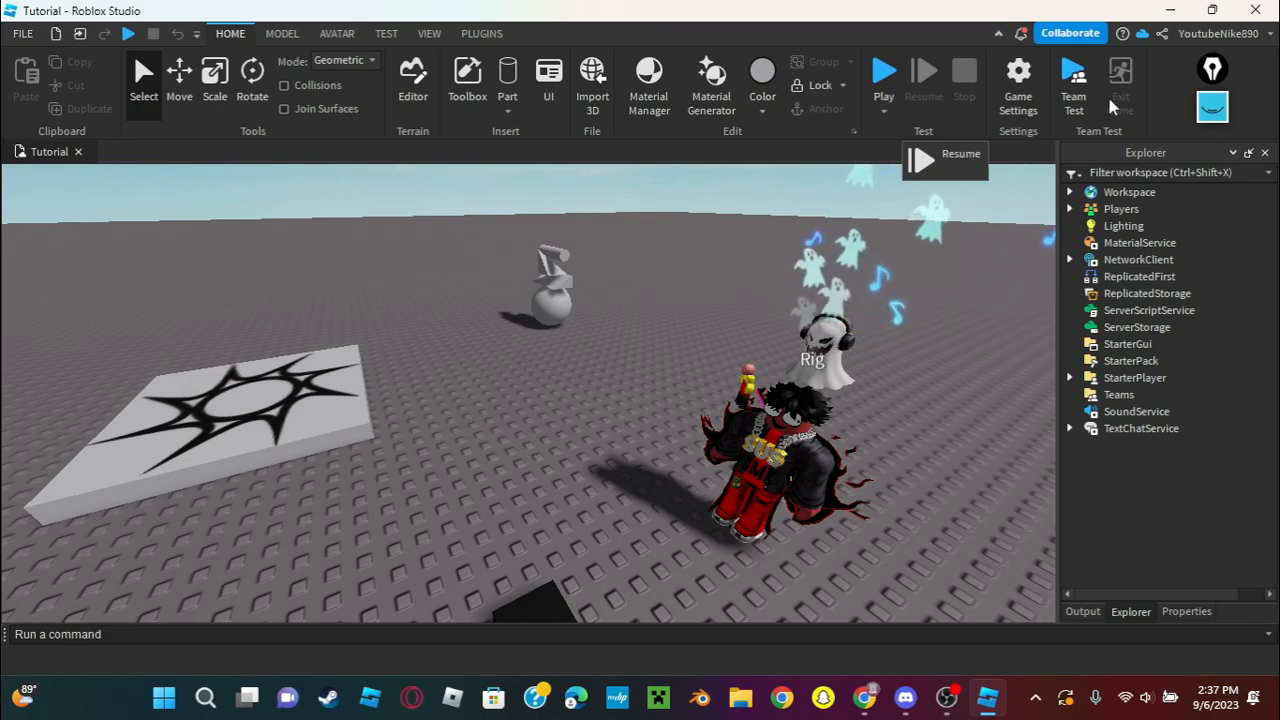
# Expand the Workspace in the Explorer and browse the full expanded list of objects that can be inserted into it.
pyautogui.click(1069, 192)
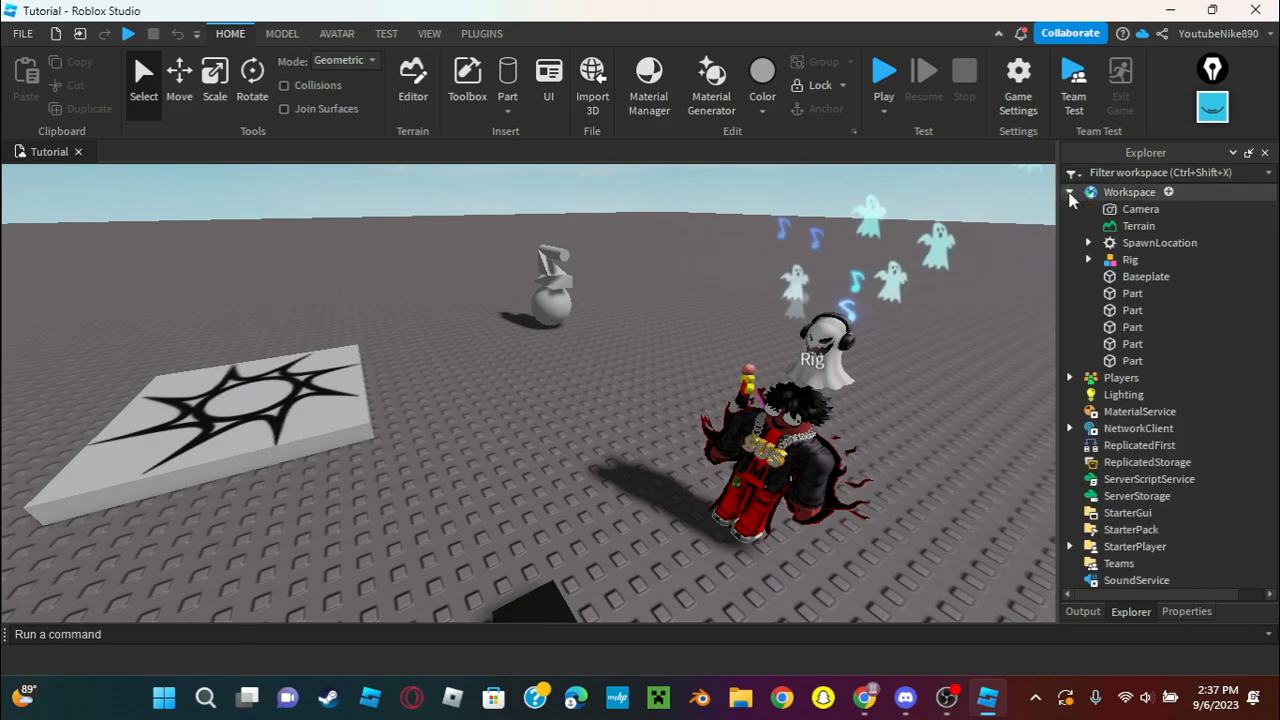
pyautogui.click(1168, 192)
pyautogui.click(1168, 192)
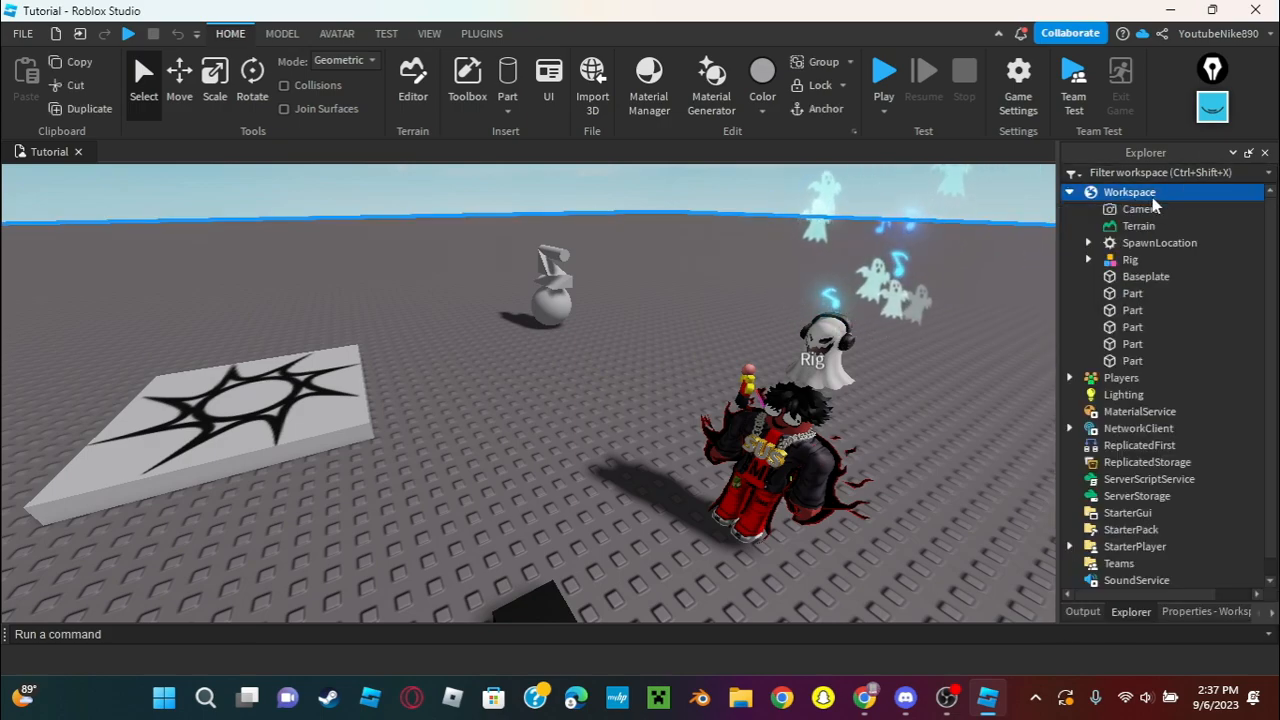
pyautogui.click(1168, 192)
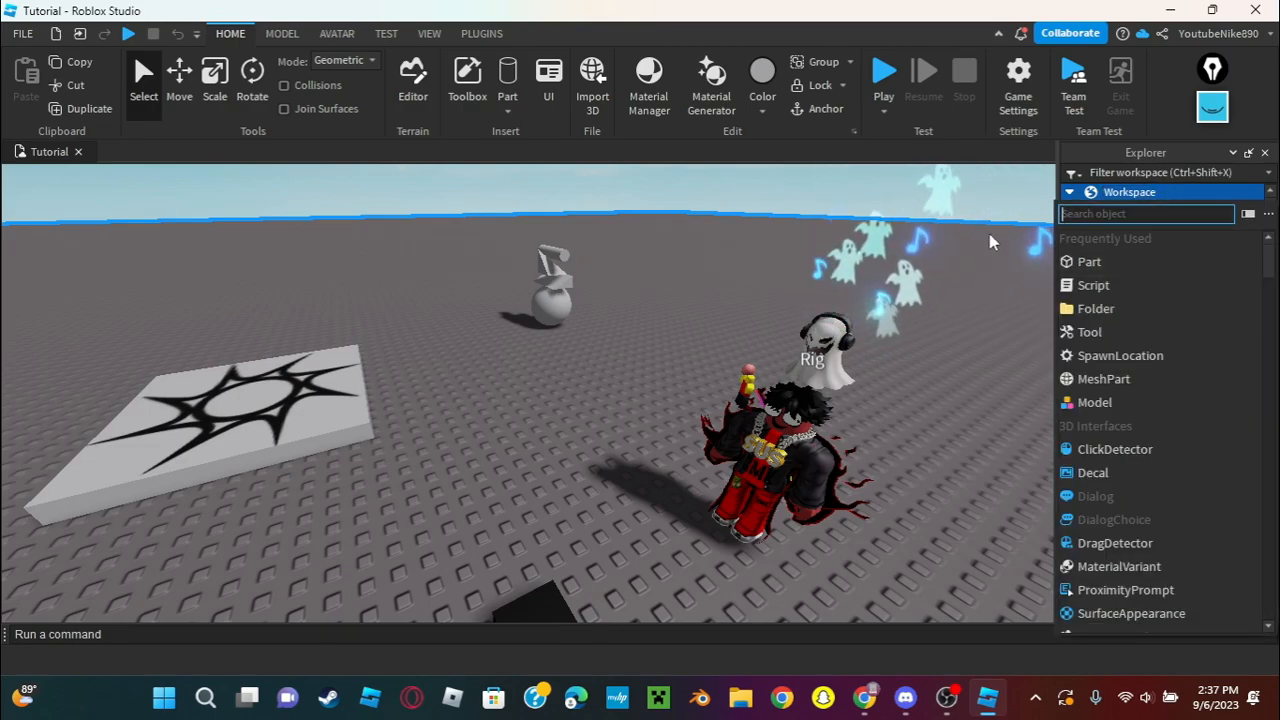
pyautogui.click(1260, 213)
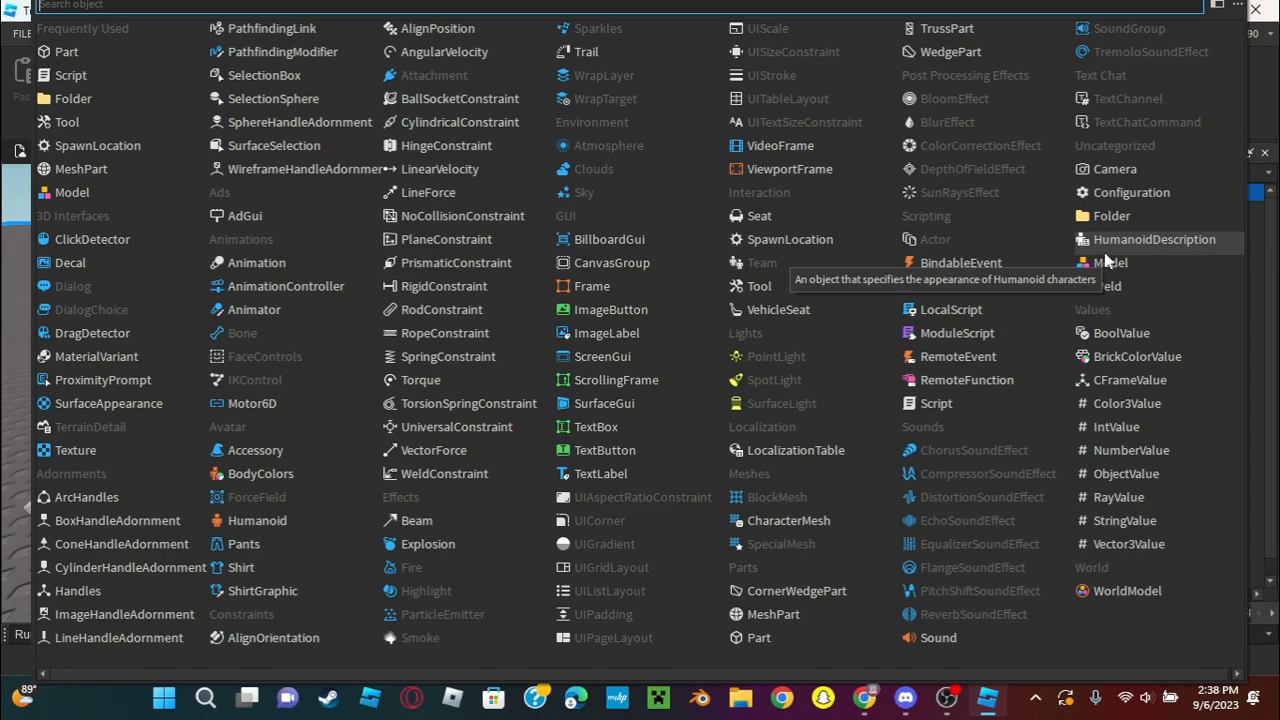
pyautogui.click(1261, 128)
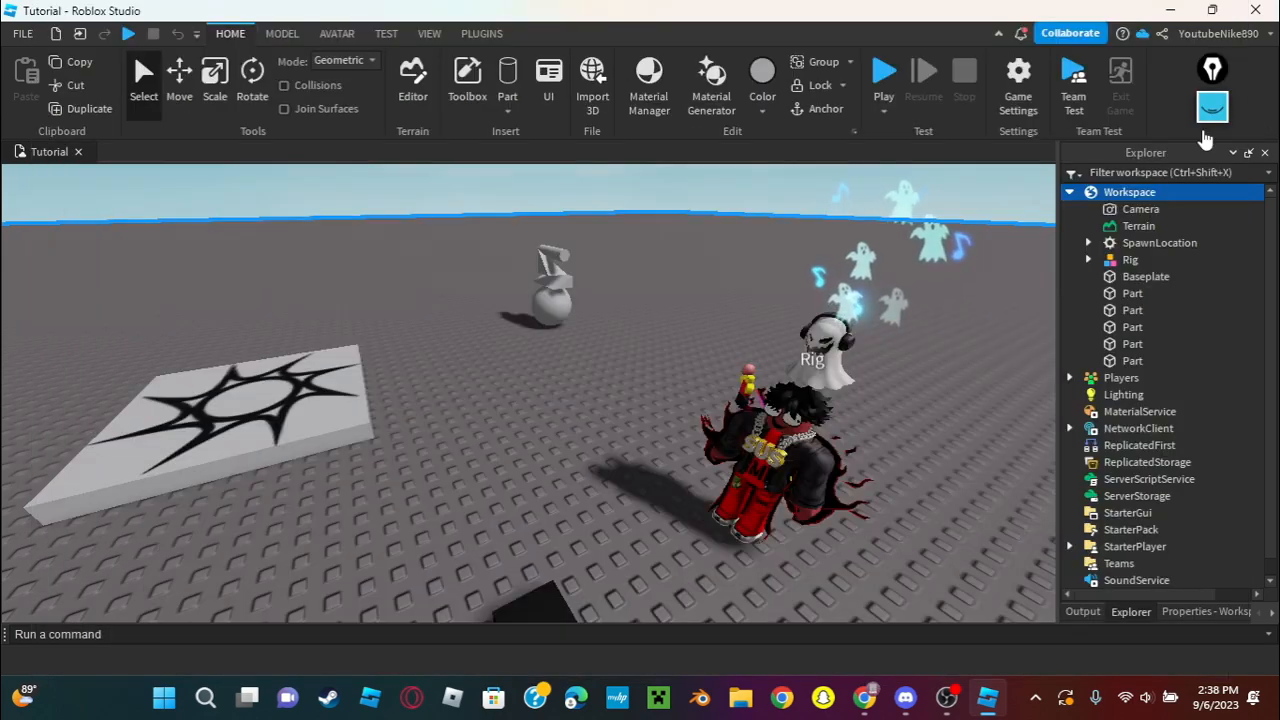
# Reopen the Workspace's insertable object list, return it to the compact single-column view and close it.
pyautogui.click(1168, 192)
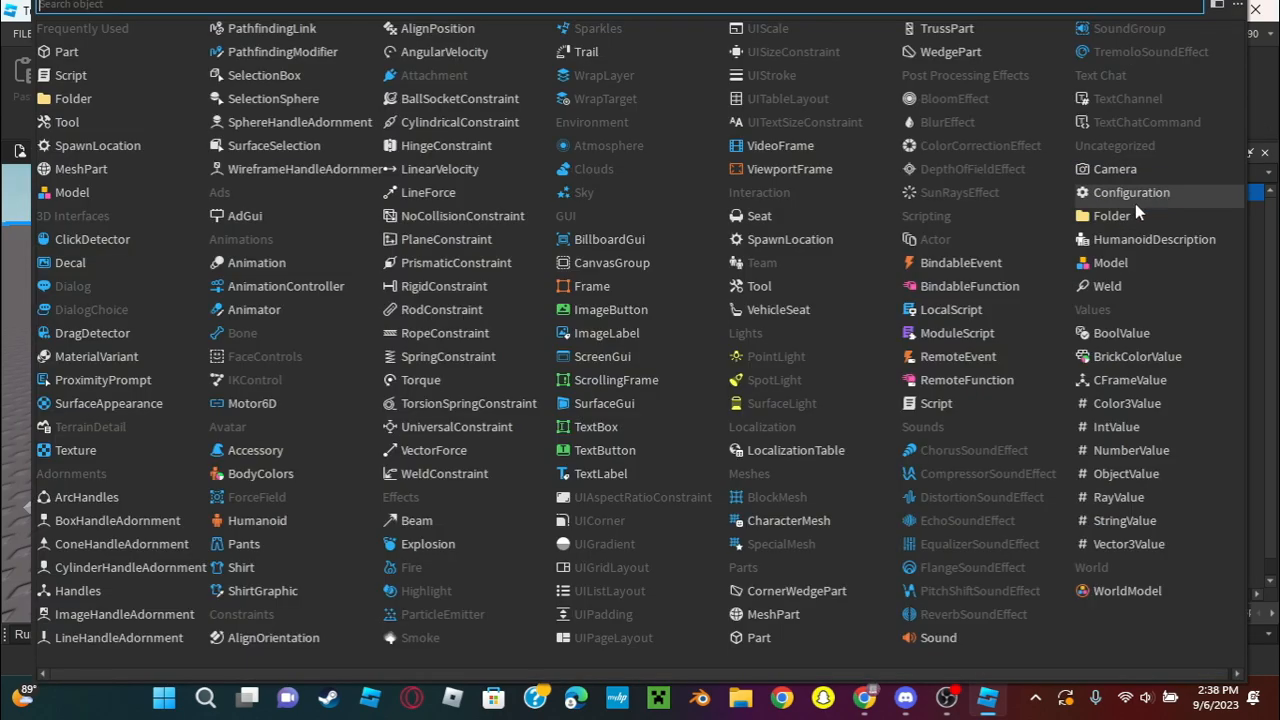
pyautogui.click(1239, 7)
pyautogui.click(1217, 8)
pyautogui.click(1217, 8)
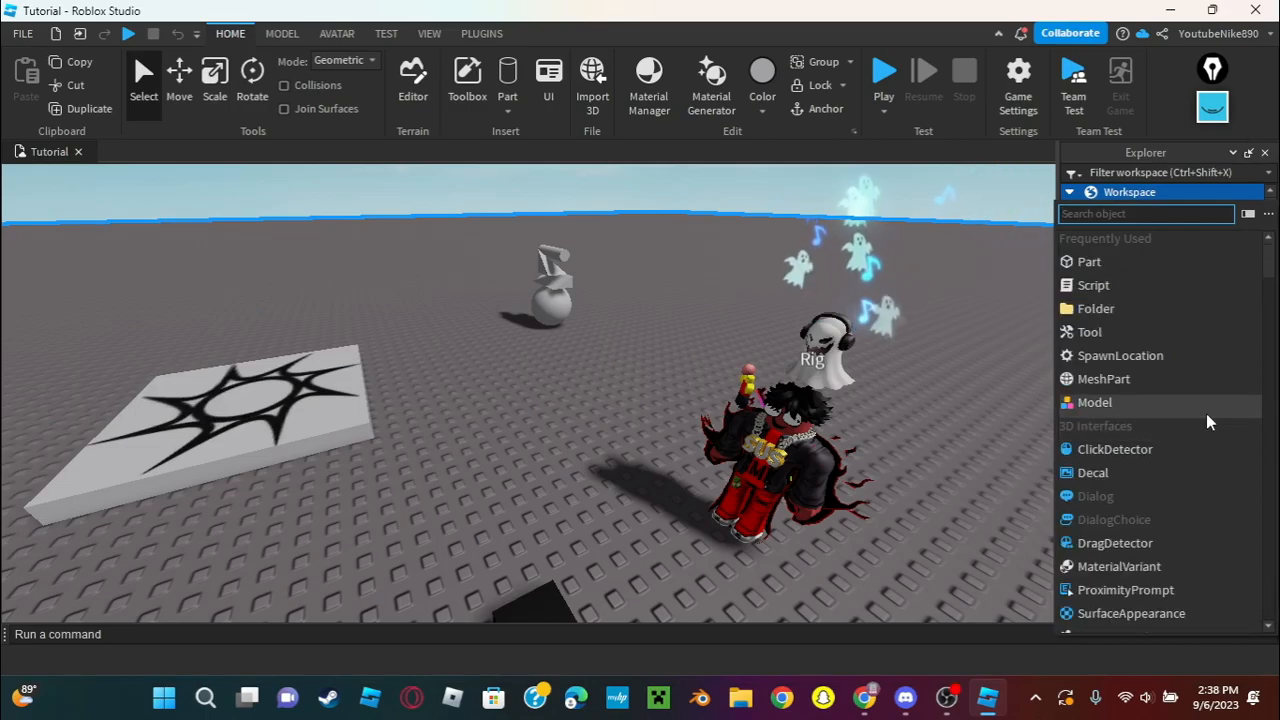
pyautogui.click(855, 267)
pyautogui.click(853, 260)
# Bring up the tools of the installed plugins.
pyautogui.moveTo(831, 309); pyautogui.dragTo(833, 308, button='right')
pyautogui.press('s')
pyautogui.press('w')
pyautogui.press('s')
pyautogui.press('s')
pyautogui.press('d')
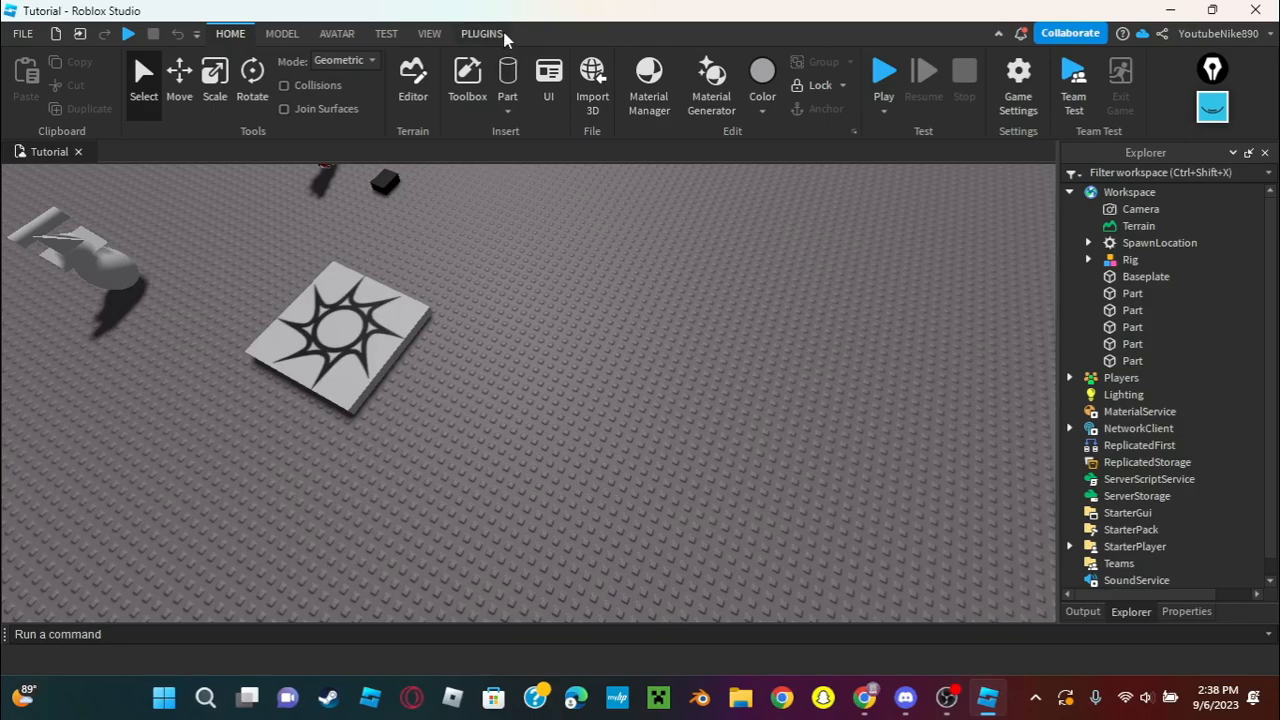
pyautogui.click(482, 33)
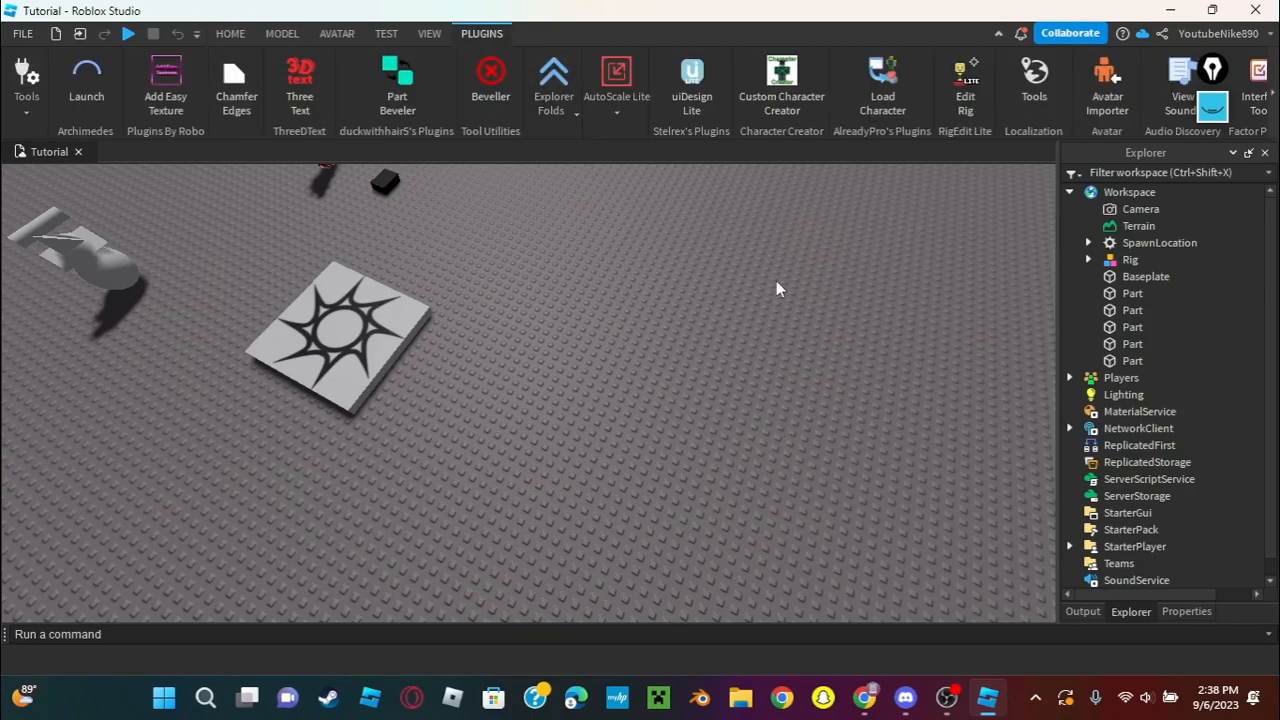